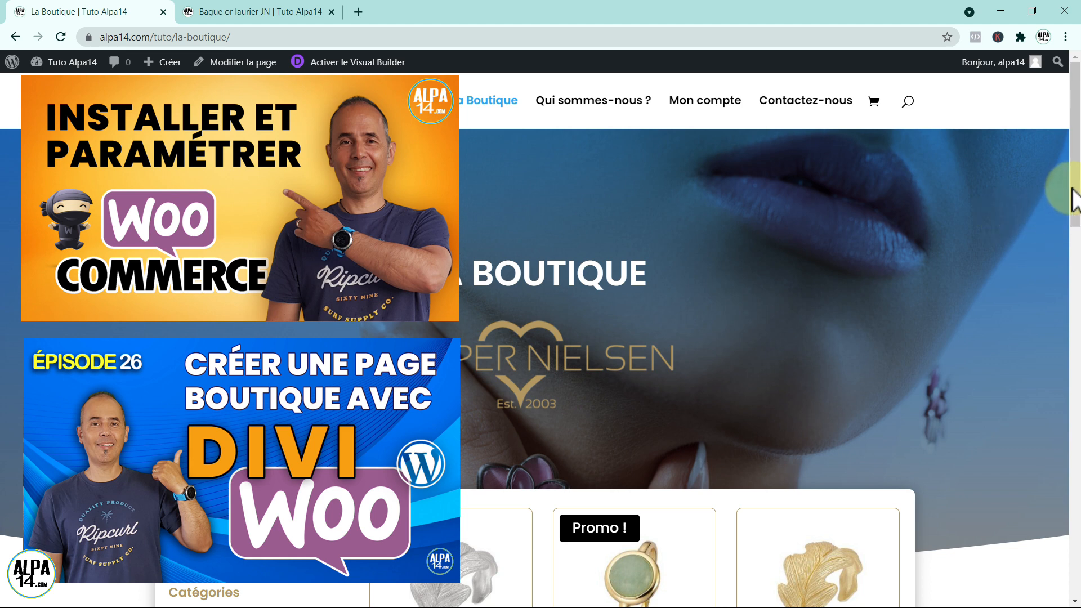
Activate the Visual Builder on the La Boutique page and save its banner section to the library as "ban-boutique"
{"action": "left_click_drag", "start_coordinate": [1073, 181], "coordinate": [1073, 211]}
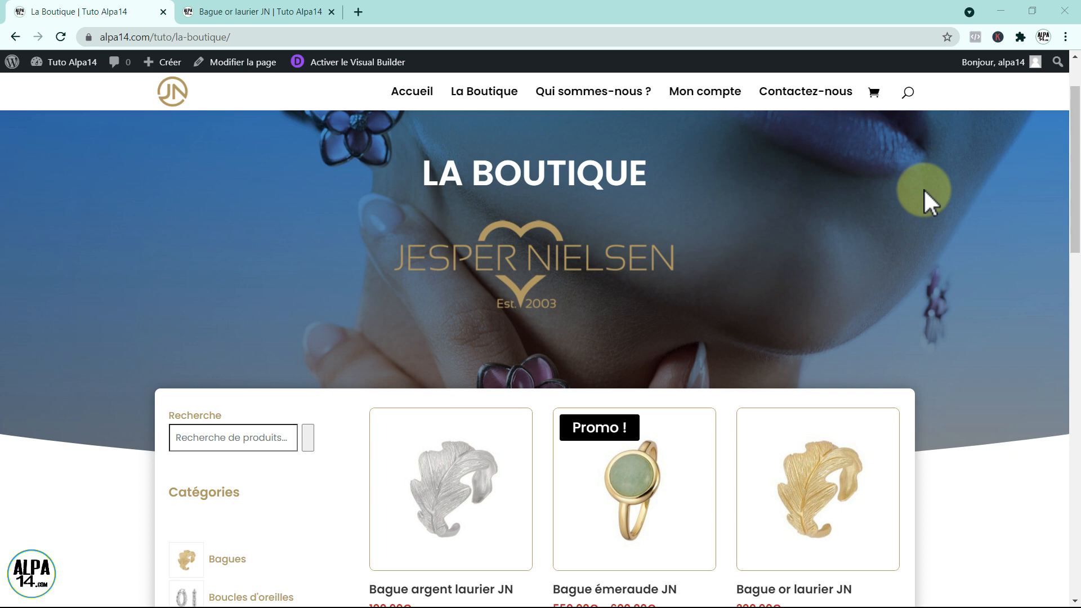
{"action": "left_click", "coordinate": [352, 61]}
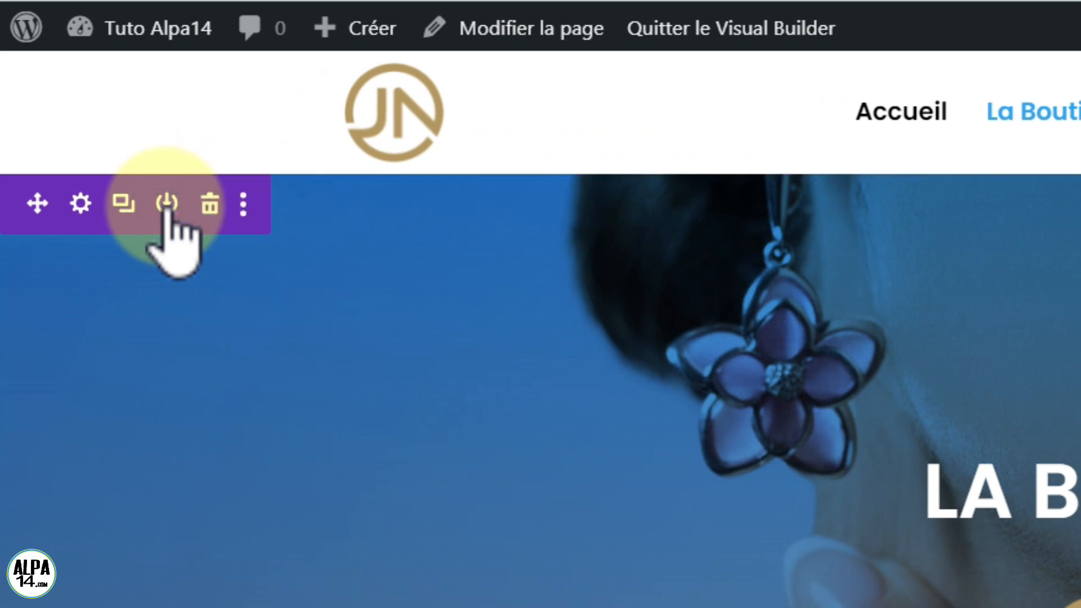
{"action": "left_click", "coordinate": [167, 204]}
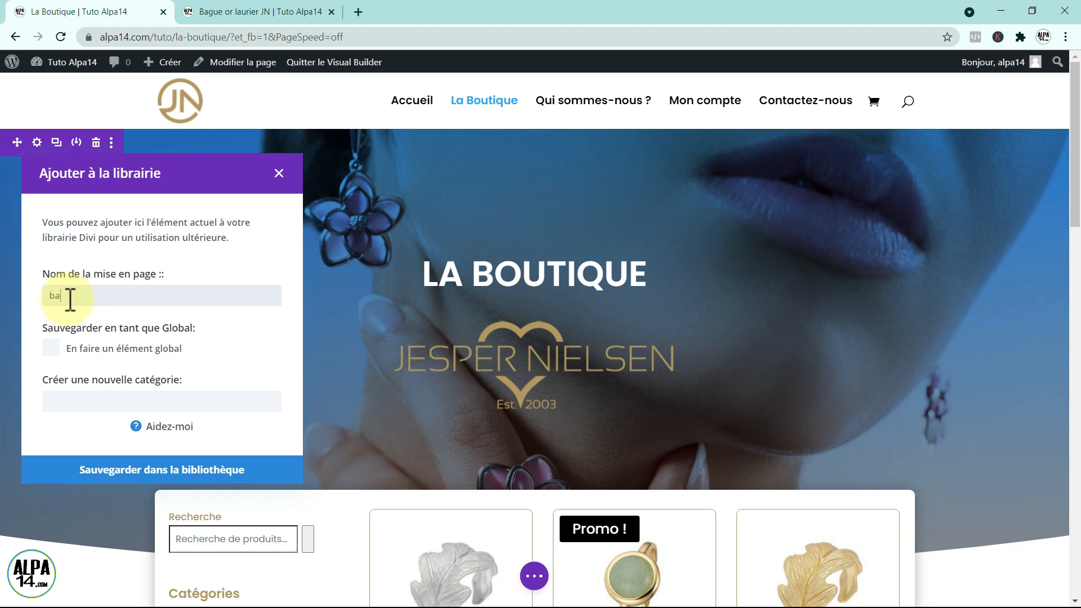
{"action": "left_click", "coordinate": [70, 298]}
{"action": "type", "text": "ban-boutique"}
{"action": "left_click", "coordinate": [175, 473]}
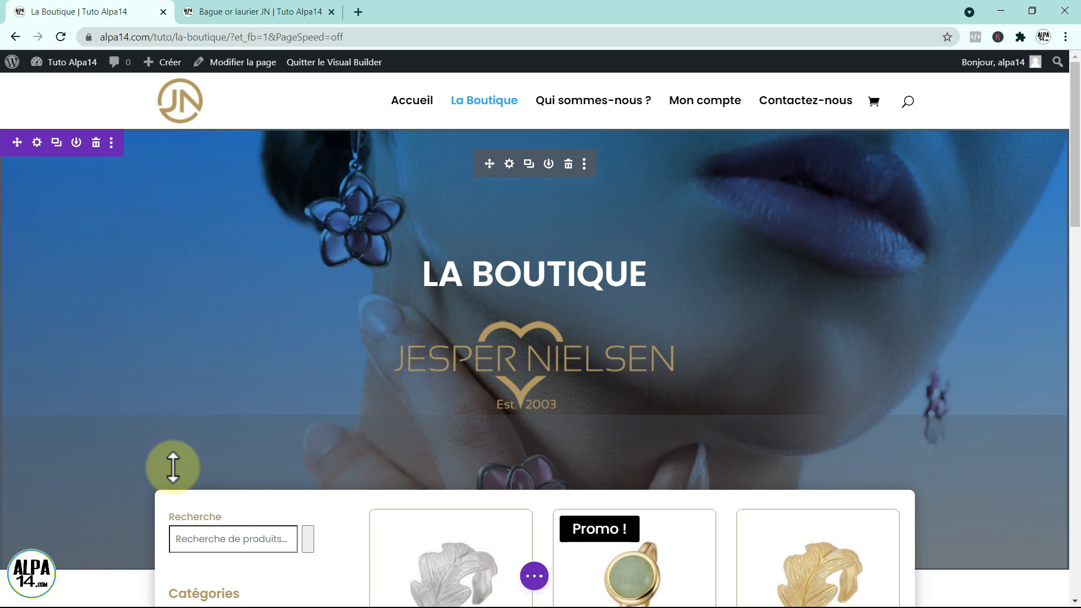
Go to the WordPress administration and open the Divi Thème Builder
{"action": "left_click", "coordinate": [12, 63]}
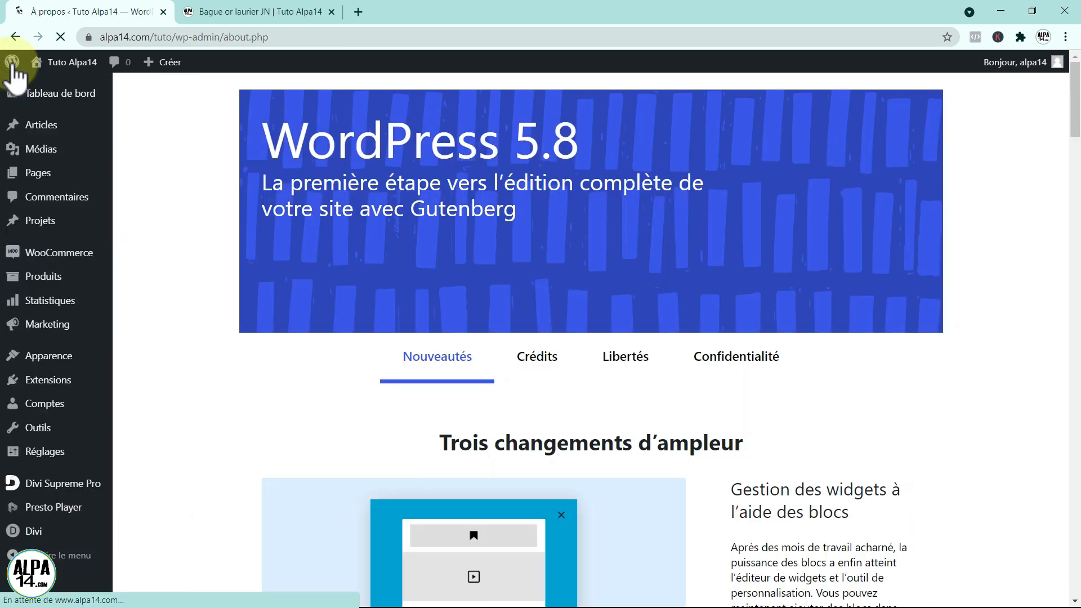
{"action": "mouse_move", "coordinate": [34, 531]}
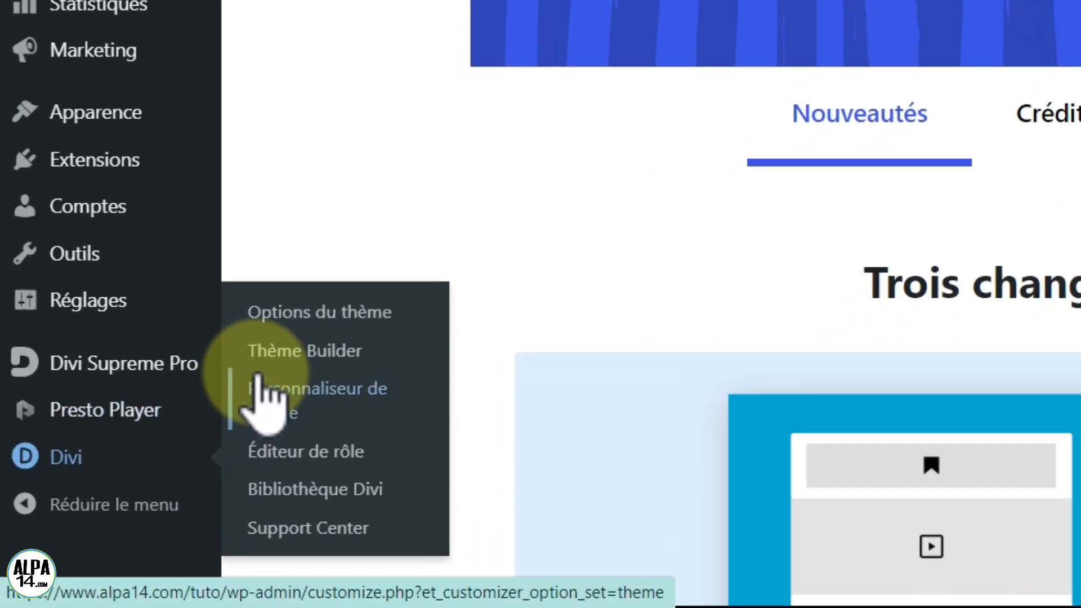
{"action": "left_click", "coordinate": [281, 352]}
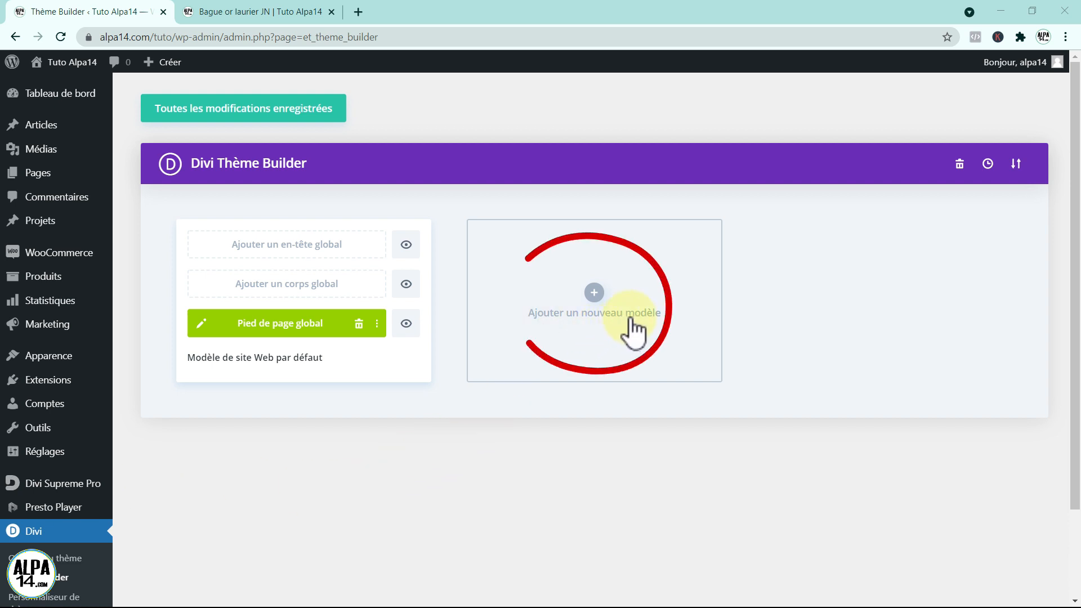
Create a new theme template assigned to Tous les Produits
{"action": "left_click", "coordinate": [592, 291]}
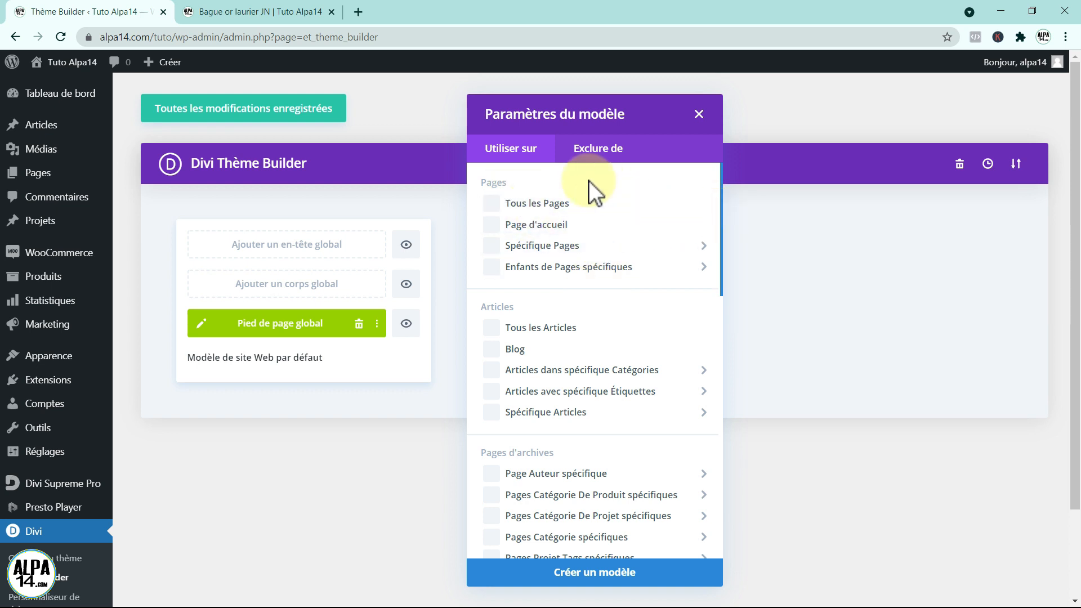
{"action": "scroll", "coordinate": [718, 236], "scroll_direction": "down", "scroll_amount": 6}
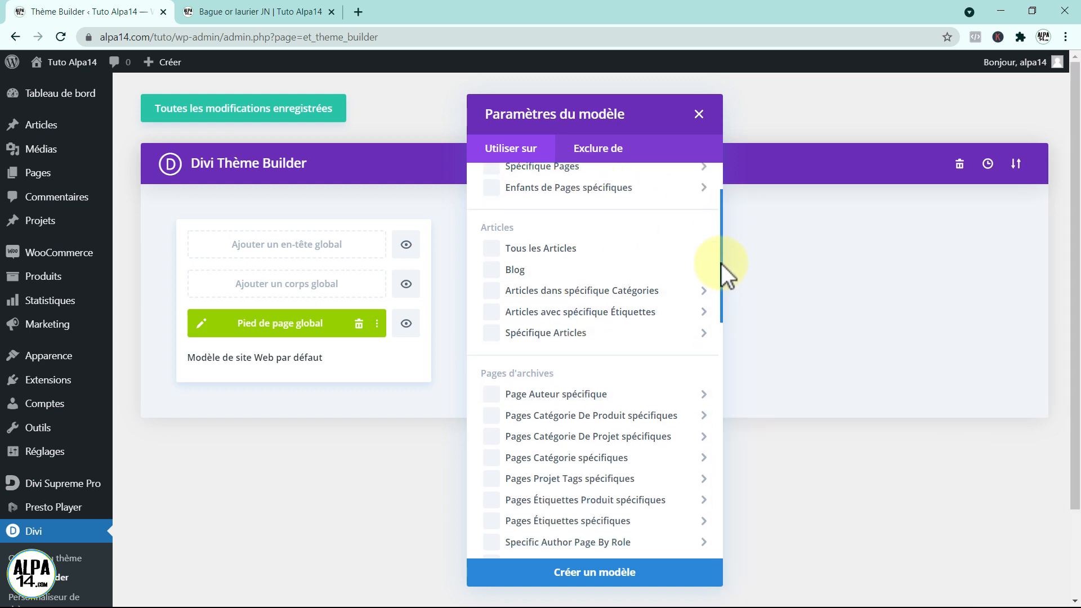
{"action": "scroll", "coordinate": [691, 351], "scroll_direction": "down", "scroll_amount": 3}
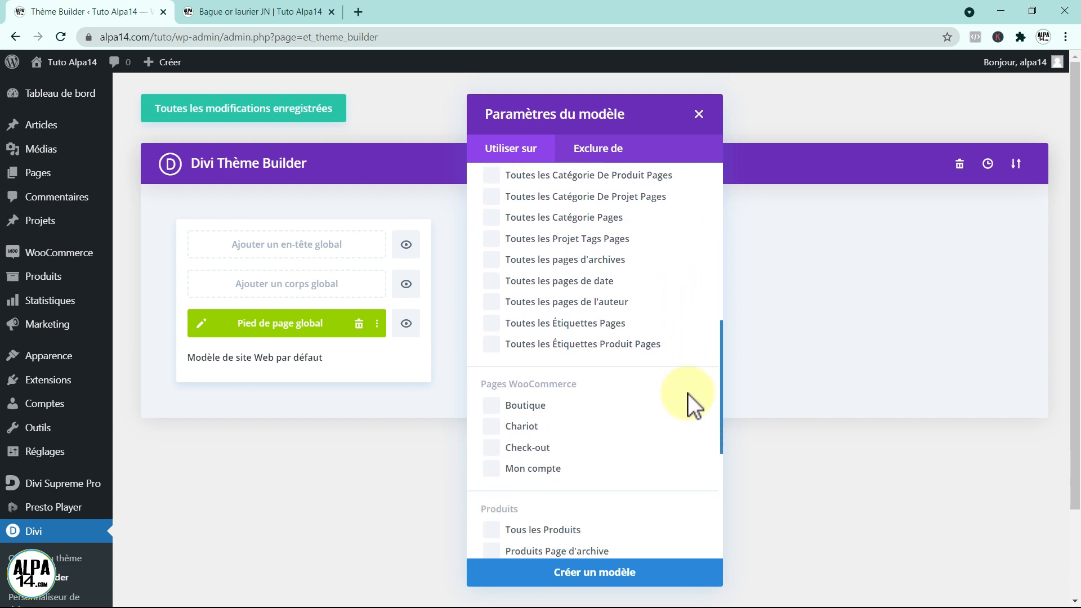
{"action": "scroll", "coordinate": [687, 400], "scroll_direction": "down", "scroll_amount": 1}
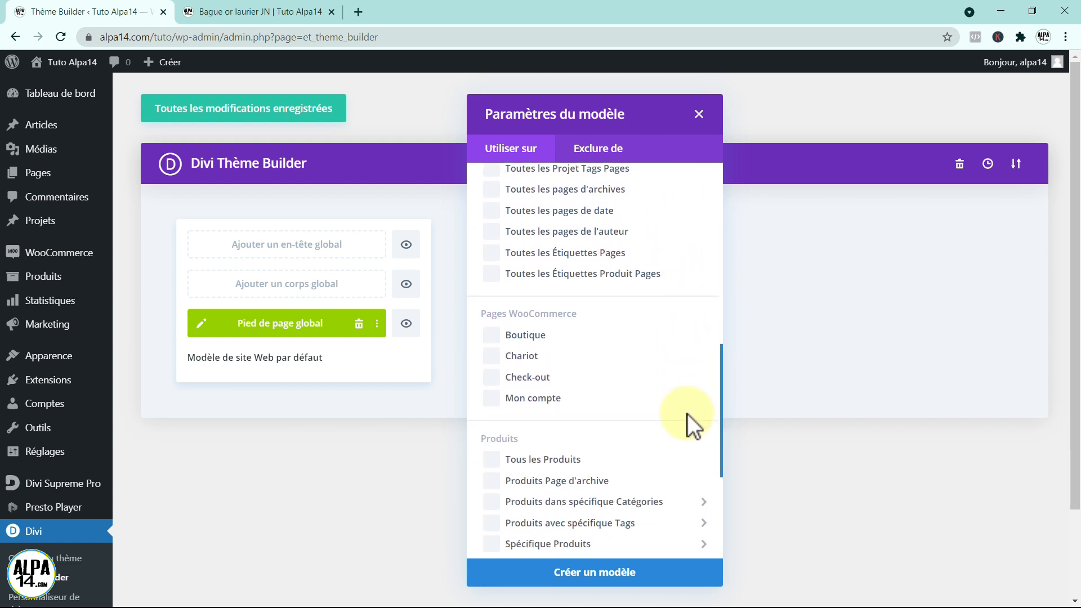
{"action": "left_click", "coordinate": [492, 461]}
{"action": "left_click", "coordinate": [563, 572]}
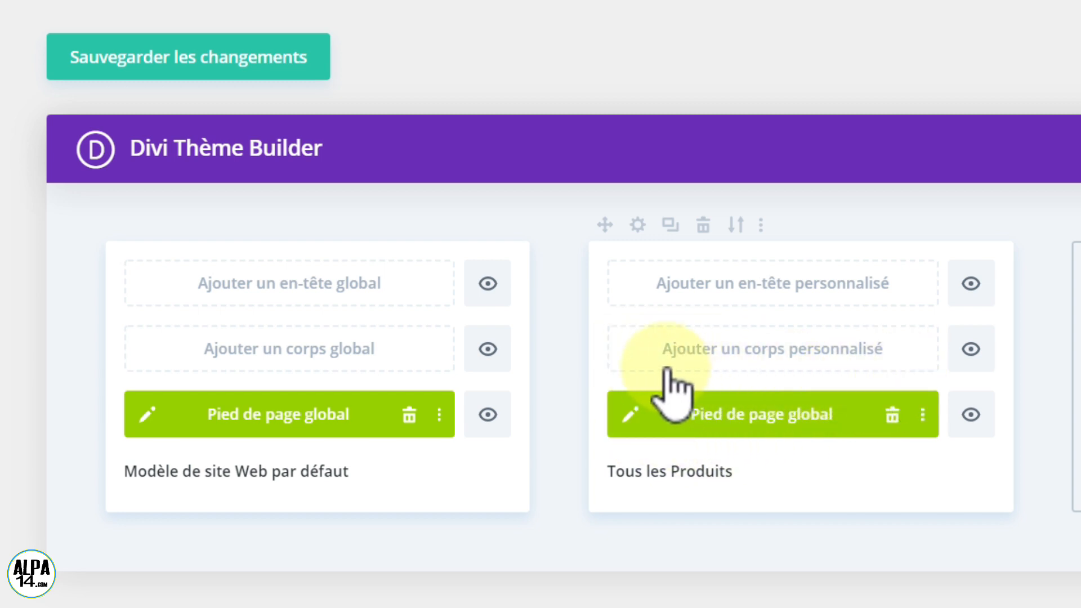
Start building a custom body from scratch for the Tous les Produits template
{"action": "left_click", "coordinate": [749, 348]}
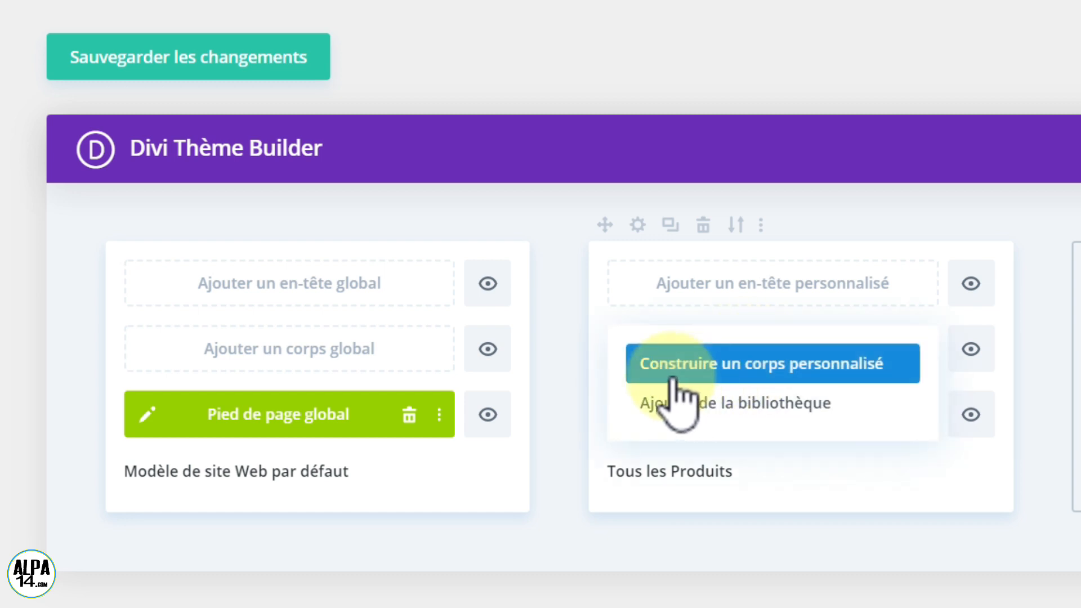
{"action": "left_click", "coordinate": [770, 364]}
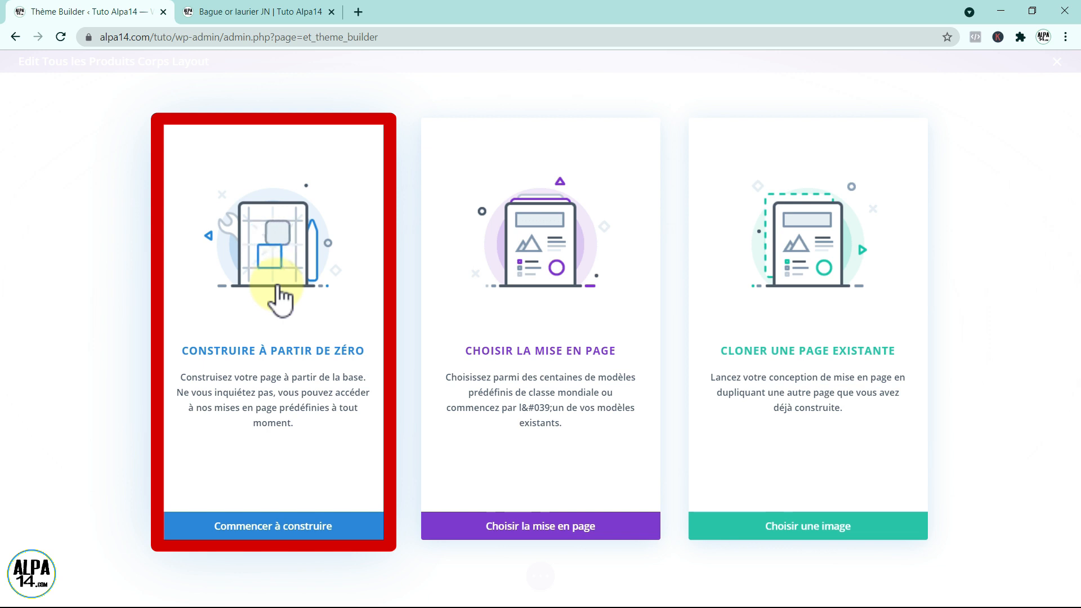
{"action": "left_click", "coordinate": [265, 529]}
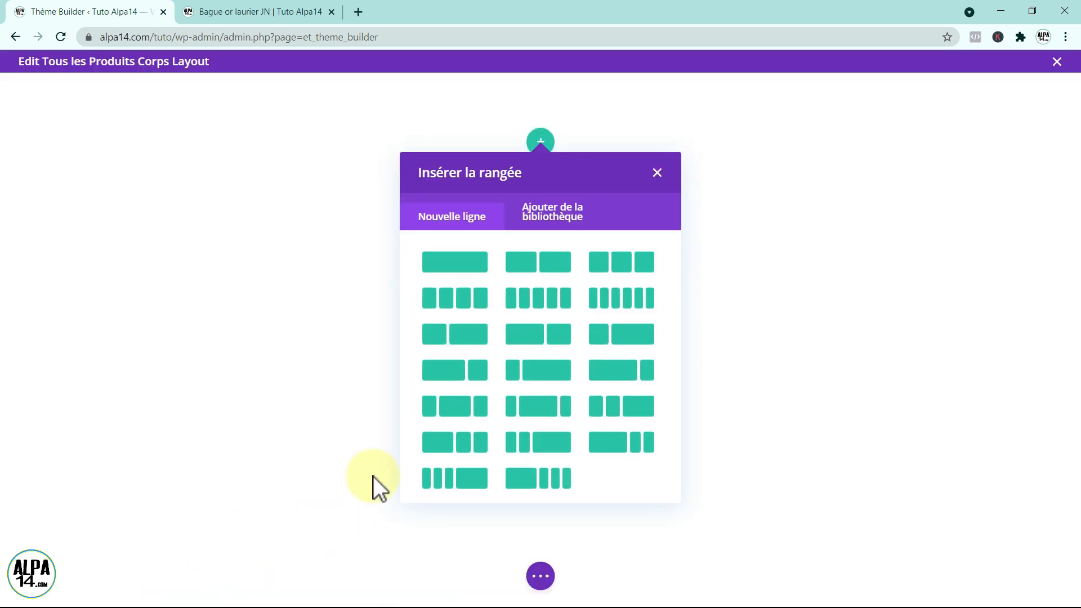
Insert the saved ban-boutique section from the library below the empty section, without adding a row there
{"action": "left_click", "coordinate": [657, 173]}
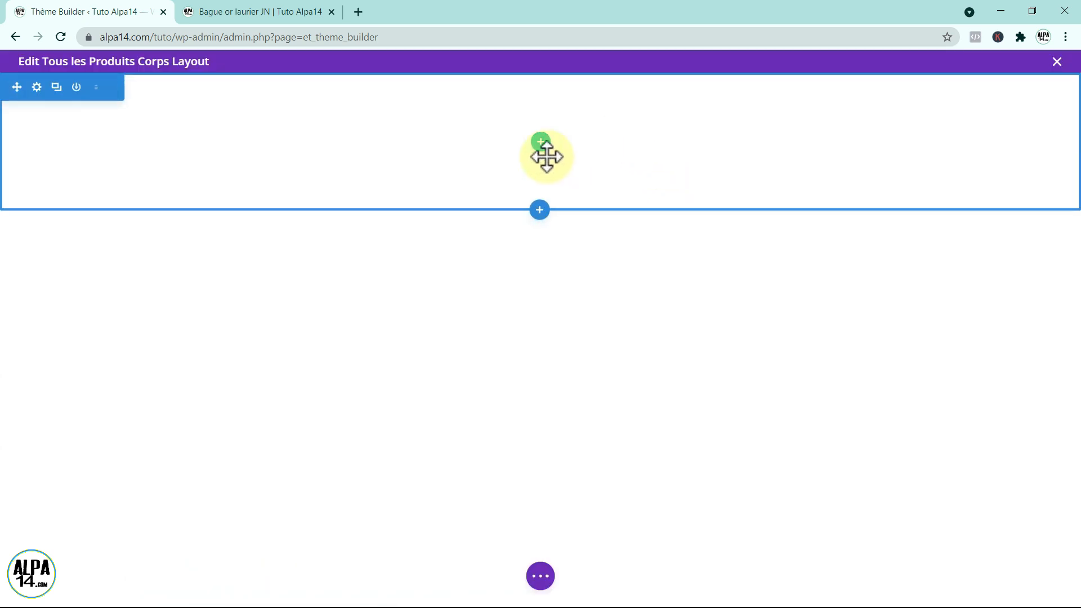
{"action": "left_click", "coordinate": [539, 210]}
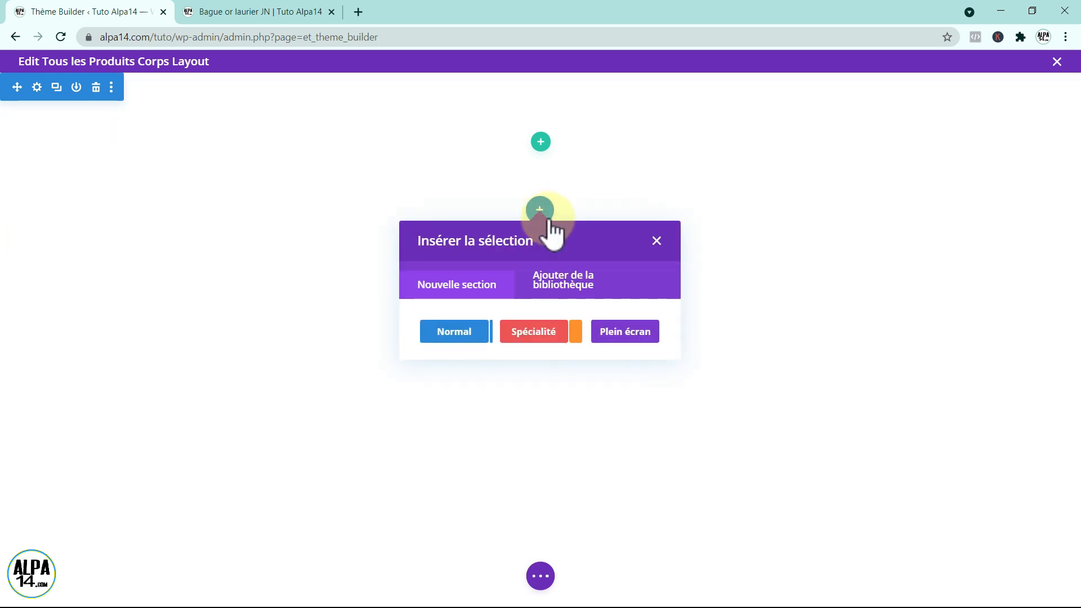
{"action": "left_click", "coordinate": [567, 280]}
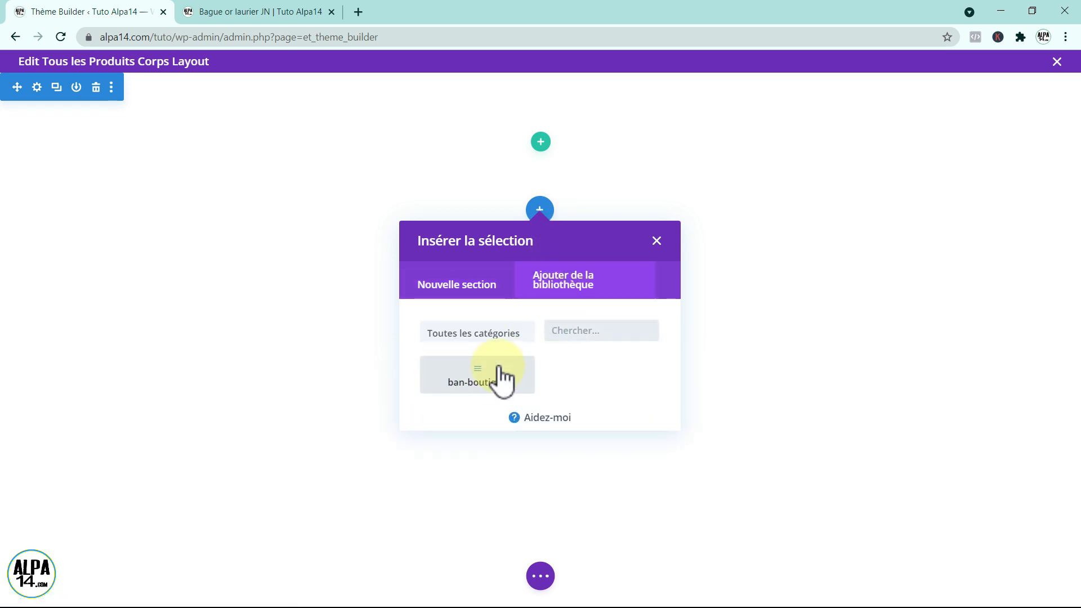
{"action": "left_click", "coordinate": [479, 374]}
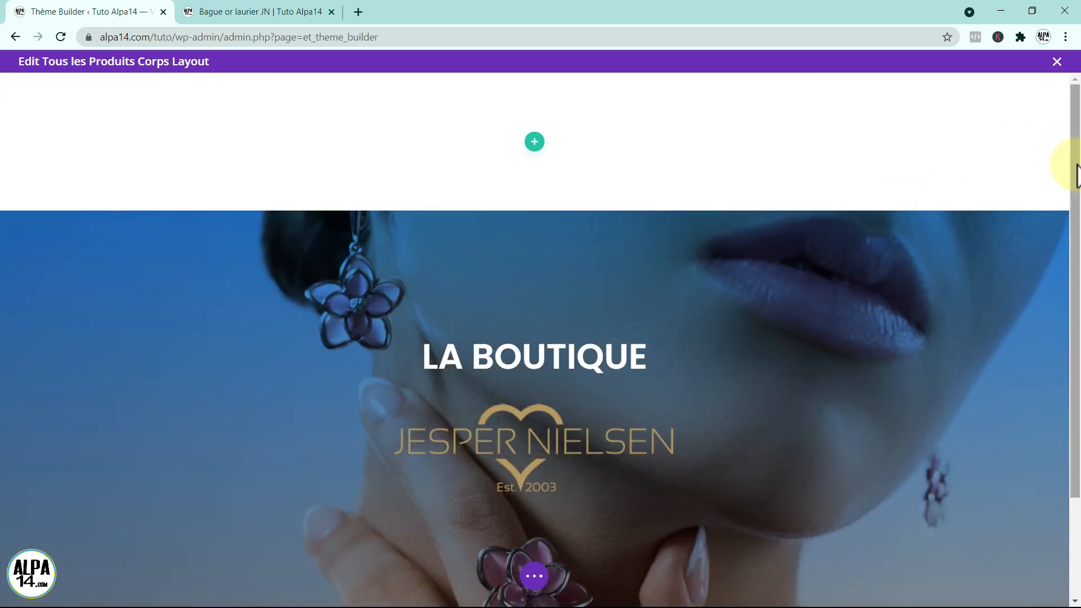
Remove the background image from the inserted banner's full-width header module
{"action": "left_click_drag", "start_coordinate": [1075, 164], "coordinate": [1077, 247]}
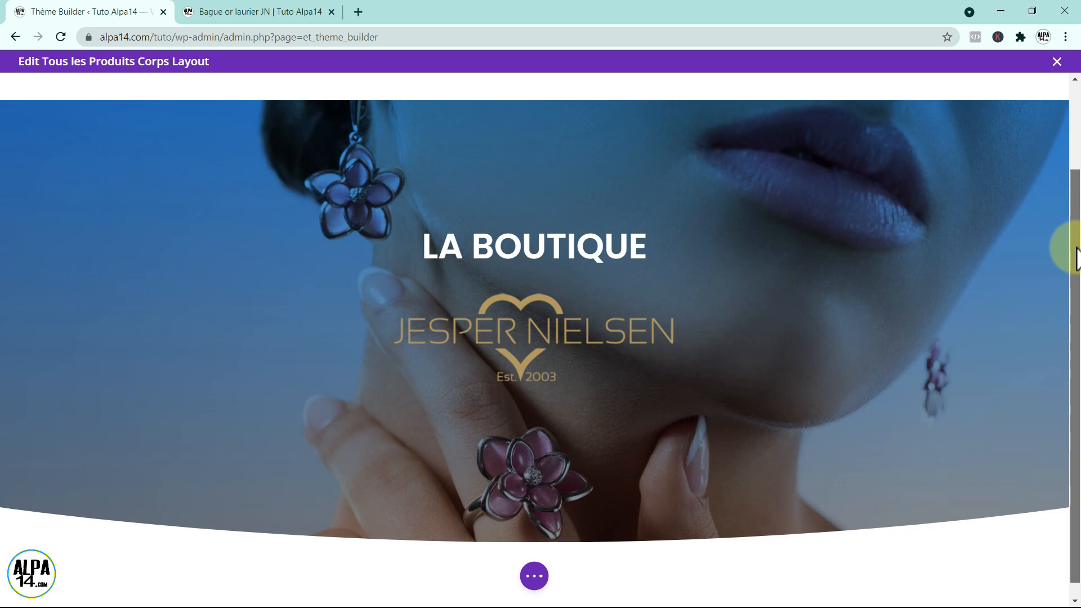
{"action": "left_click_drag", "start_coordinate": [1077, 248], "coordinate": [1074, 249]}
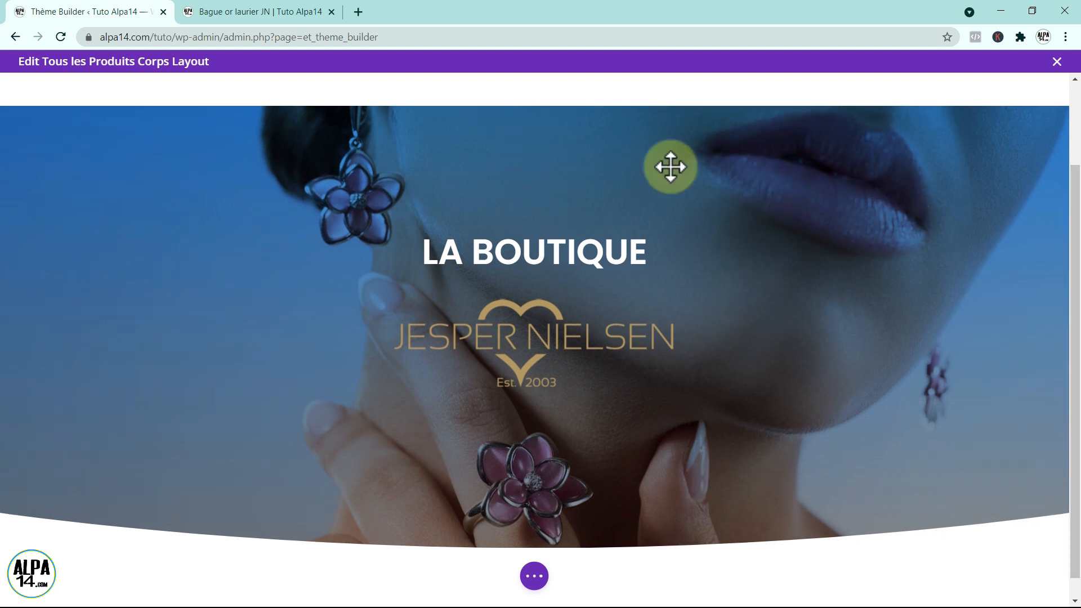
{"action": "mouse_move", "coordinate": [638, 171]}
{"action": "left_click", "coordinate": [510, 143]}
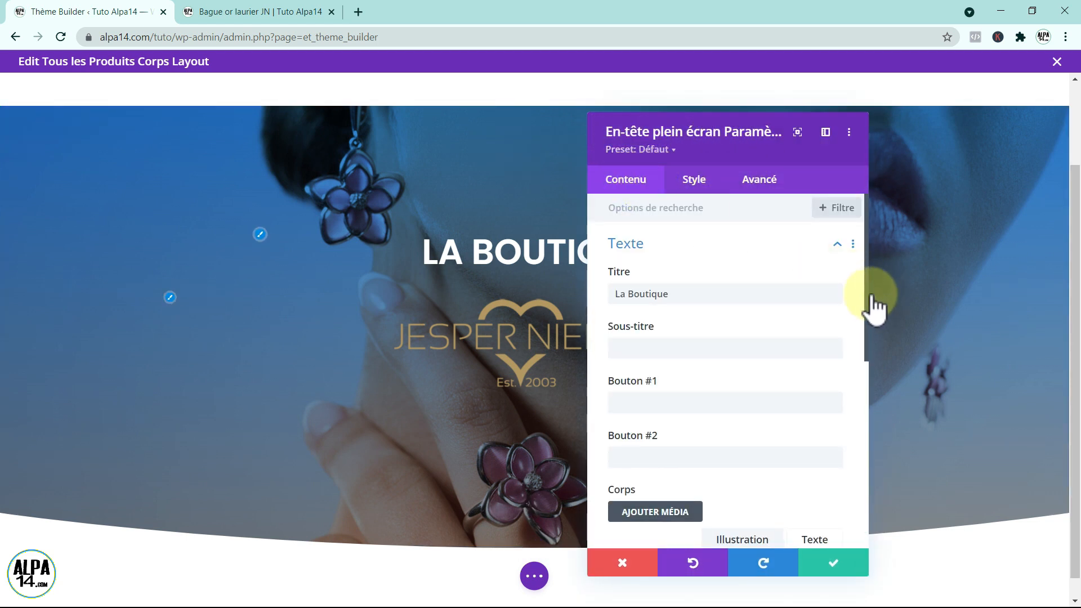
{"action": "left_click", "coordinate": [839, 246]}
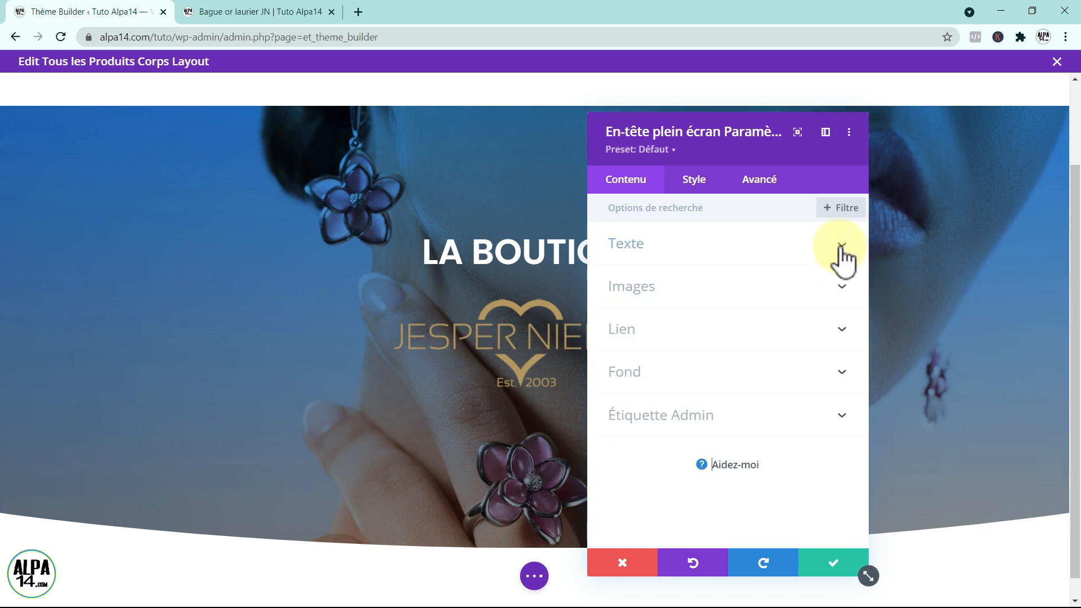
{"action": "left_click", "coordinate": [726, 372]}
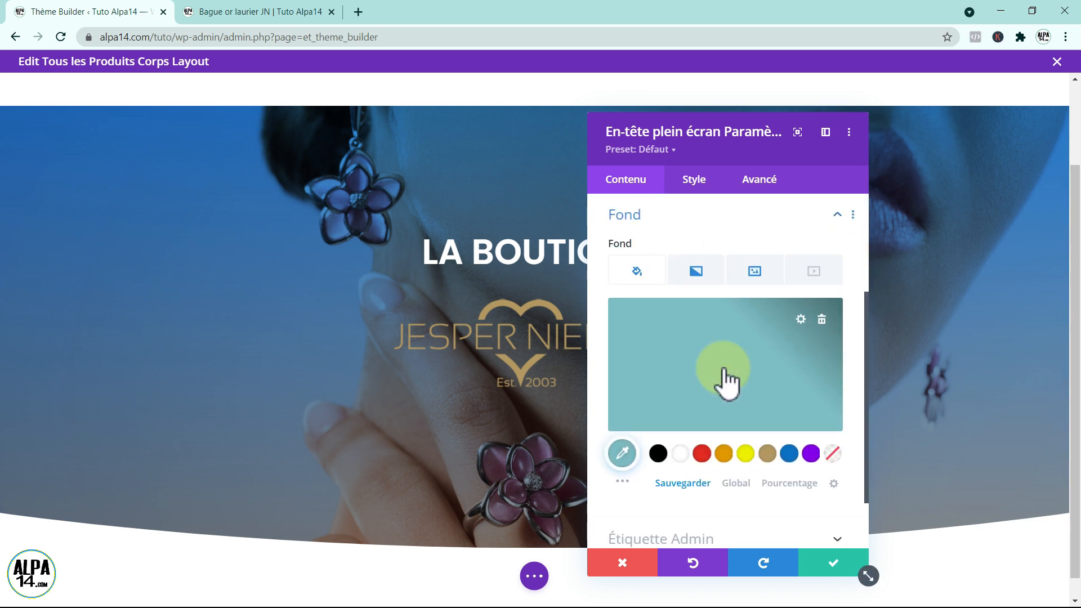
{"action": "left_click", "coordinate": [757, 272]}
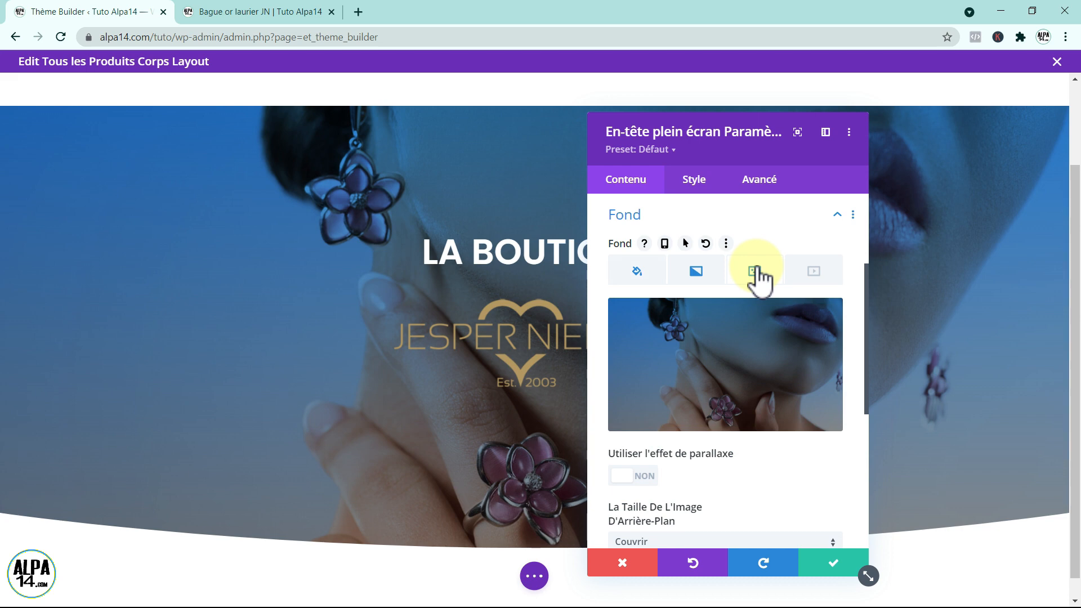
{"action": "mouse_move", "coordinate": [763, 362]}
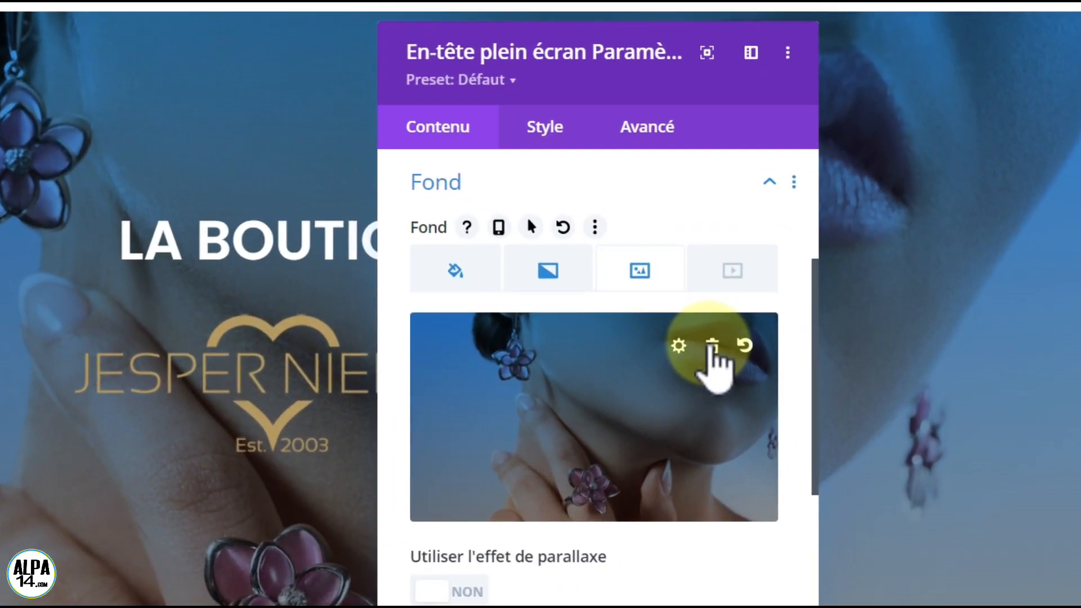
{"action": "left_click", "coordinate": [751, 335]}
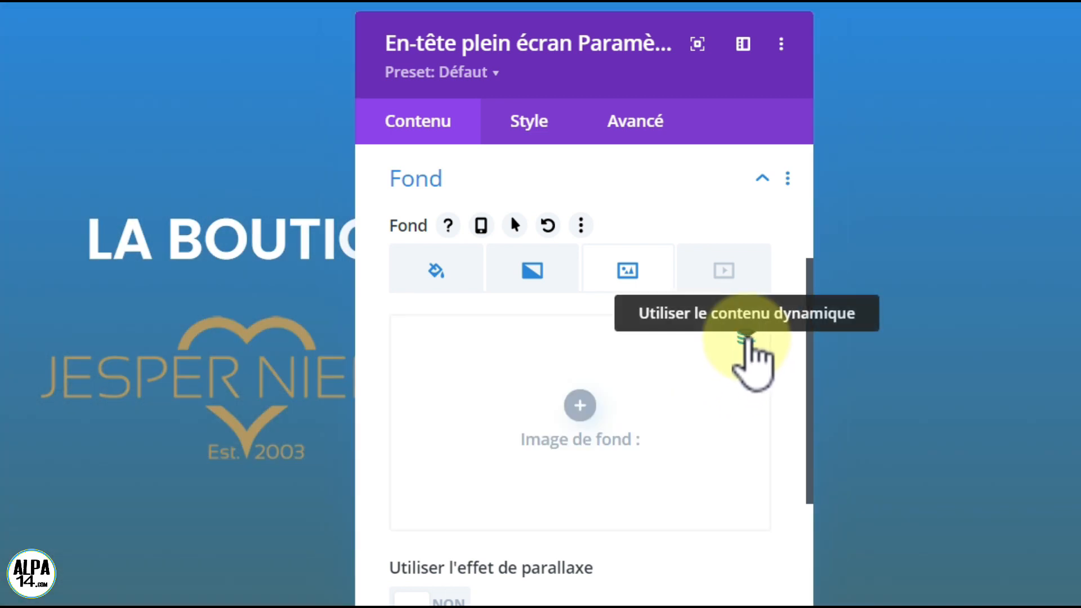
Set the header module's background image to the dynamic content Image présentée
{"action": "left_click", "coordinate": [746, 338]}
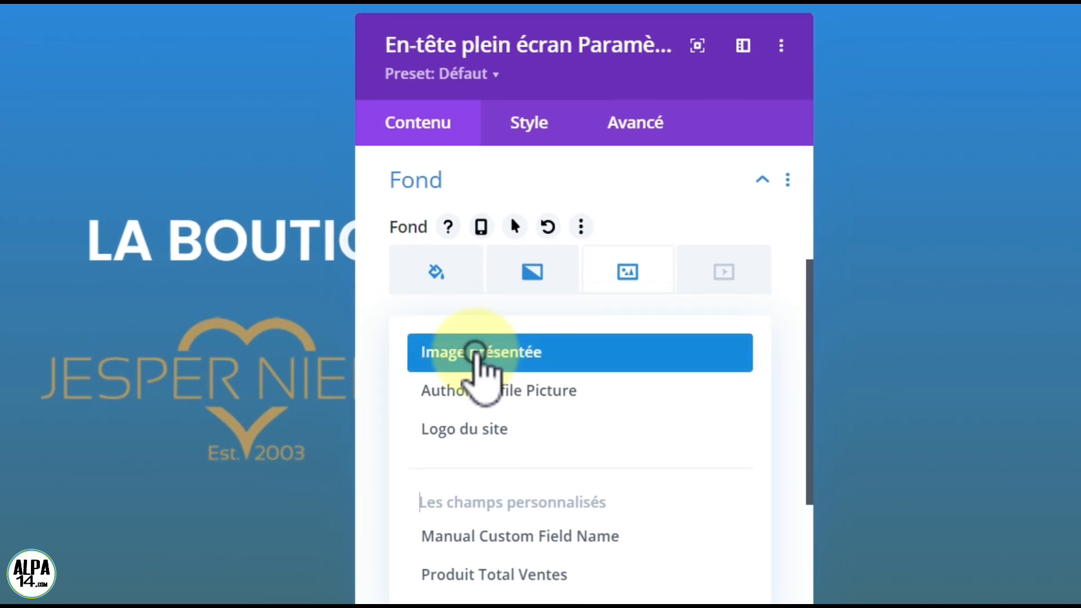
{"action": "left_click", "coordinate": [477, 356]}
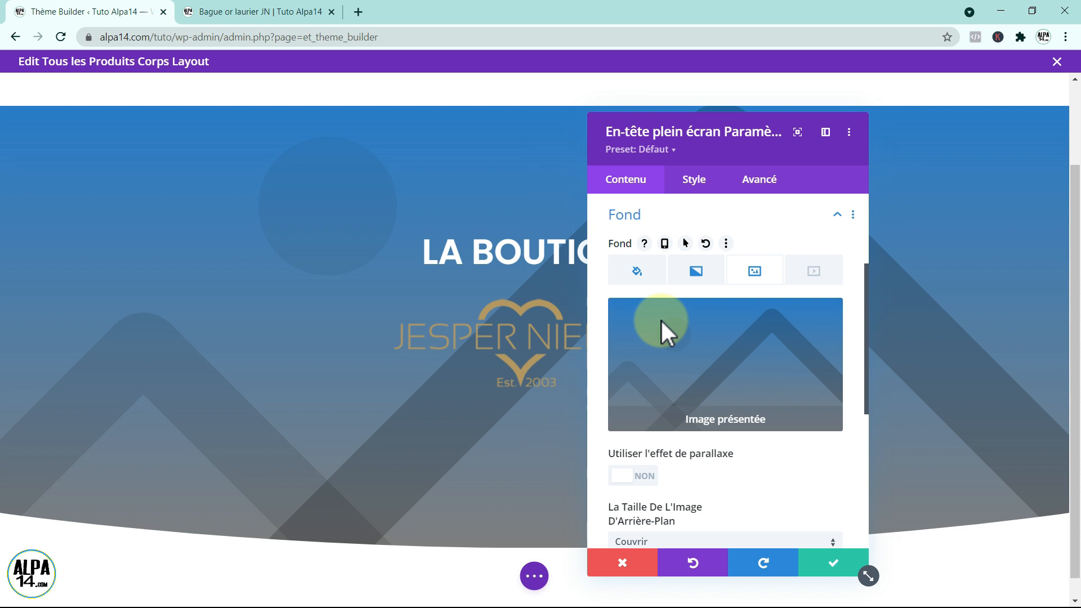
{"action": "mouse_move", "coordinate": [694, 347]}
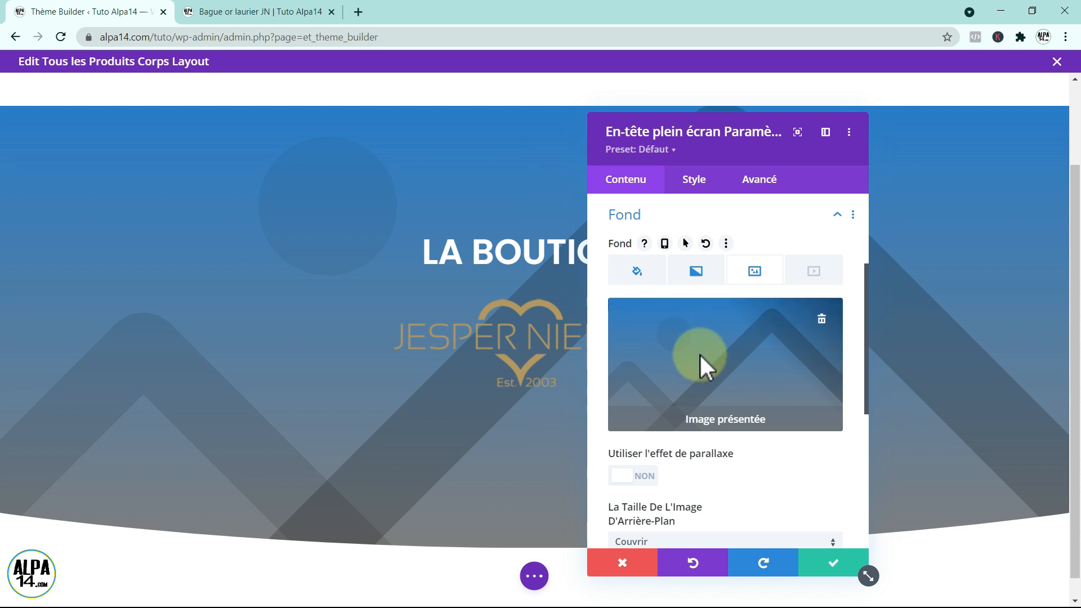
Set the header module's title to the dynamic content Poster / Titre de l'archive and reposition the settings window to reveal the banner
{"action": "left_click", "coordinate": [837, 214]}
{"action": "left_click", "coordinate": [813, 243]}
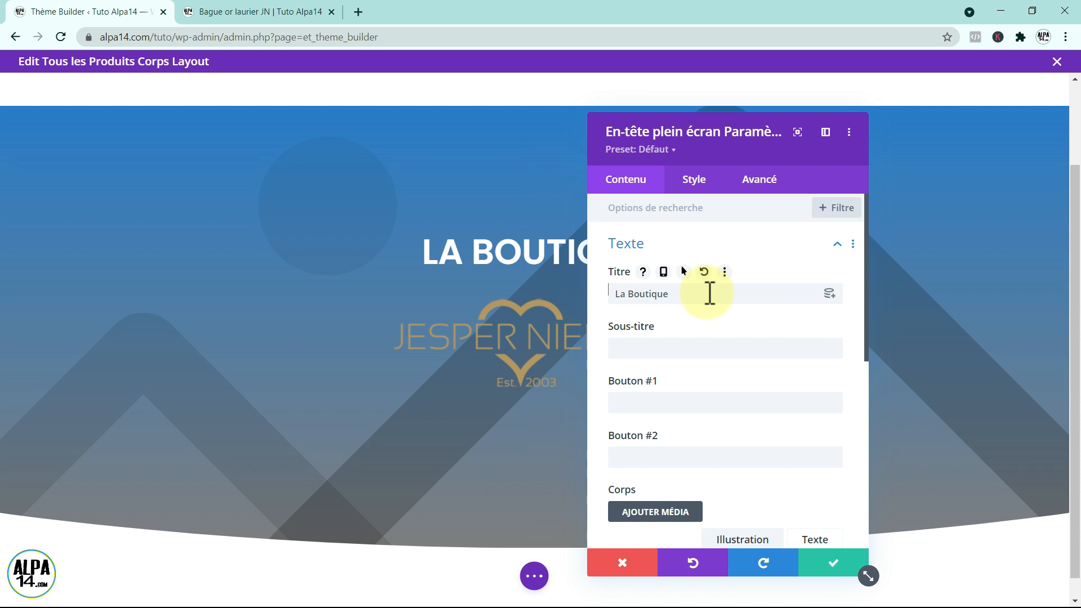
{"action": "left_click", "coordinate": [830, 294]}
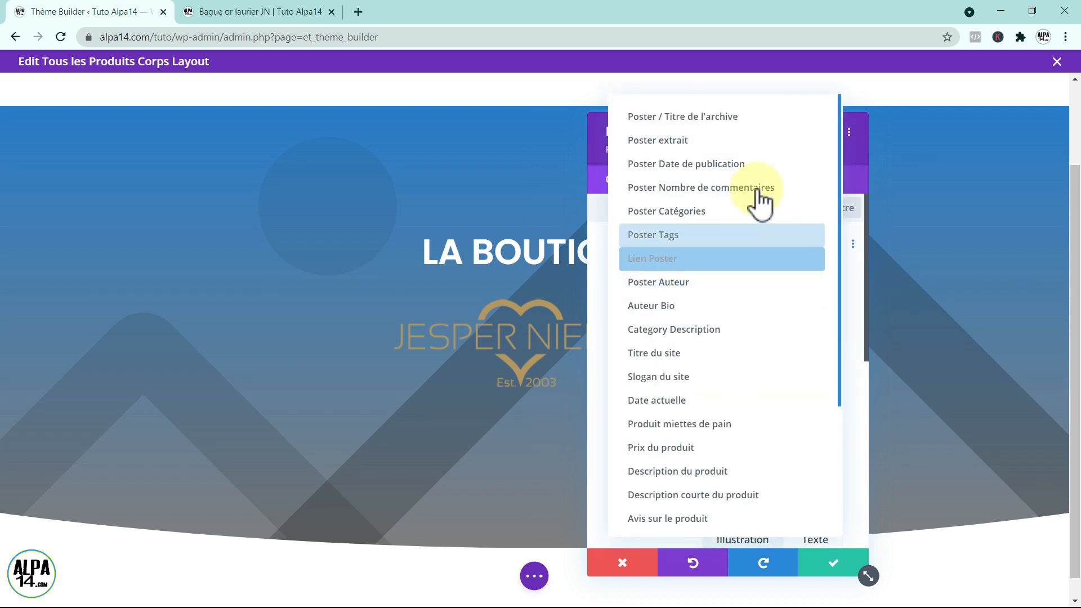
{"action": "left_click", "coordinate": [712, 118]}
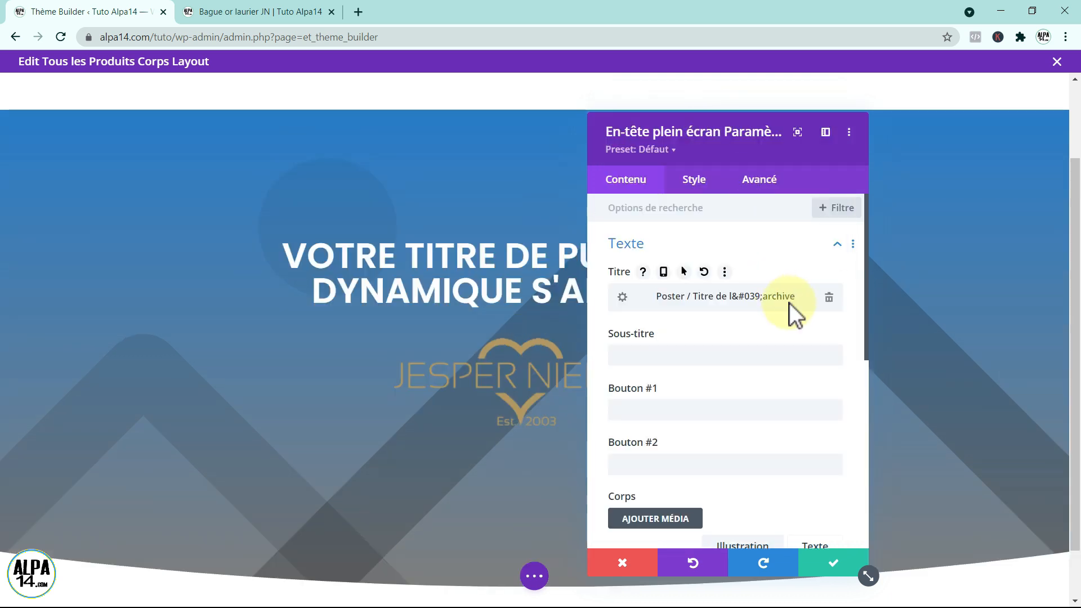
{"action": "mouse_move", "coordinate": [742, 132]}
{"action": "left_mouse_down"}
{"action": "mouse_move", "coordinate": [856, 164]}
{"action": "mouse_move", "coordinate": [948, 243]}
{"action": "mouse_move", "coordinate": [961, 307]}
{"action": "left_mouse_up"}
{"action": "left_click_drag", "start_coordinate": [930, 274], "coordinate": [881, 221]}
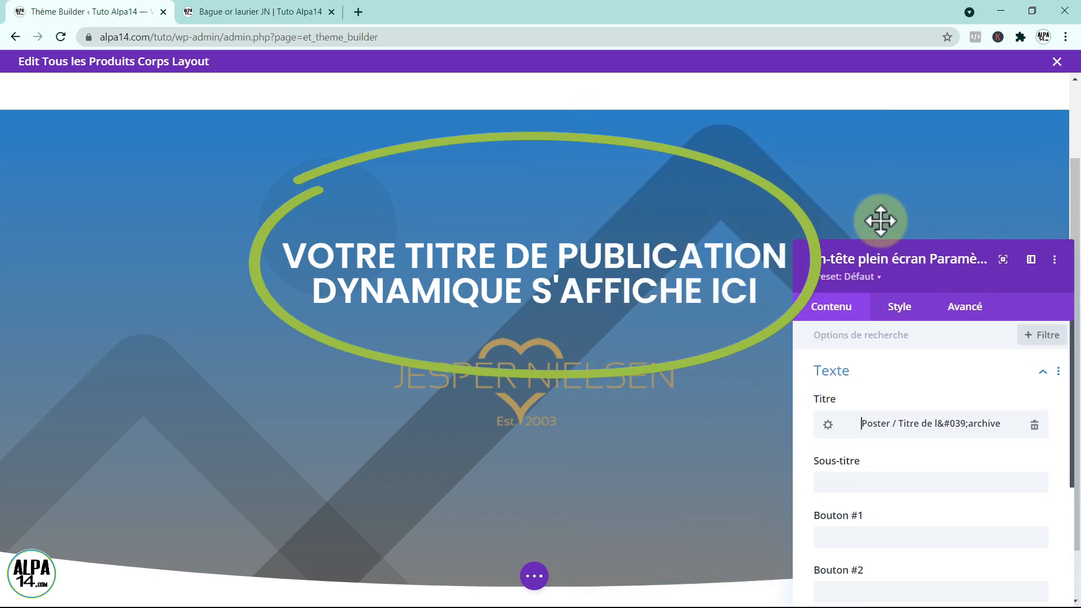
{"action": "left_click_drag", "start_coordinate": [881, 221], "coordinate": [754, 100]}
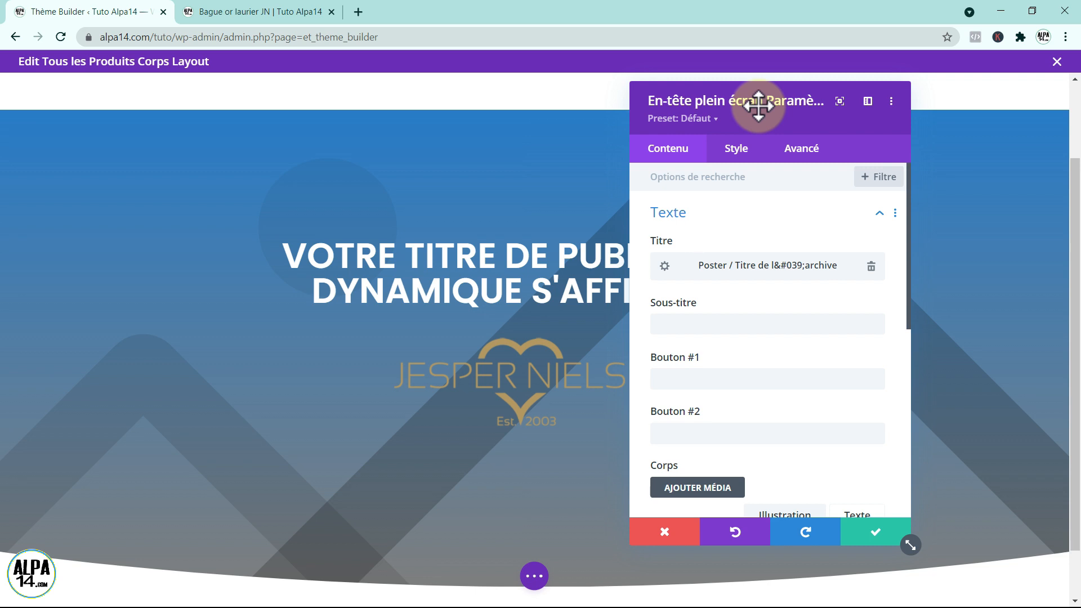
Save the header module's settings and add a single-column row to the empty section above the banner
{"action": "left_click", "coordinate": [876, 534]}
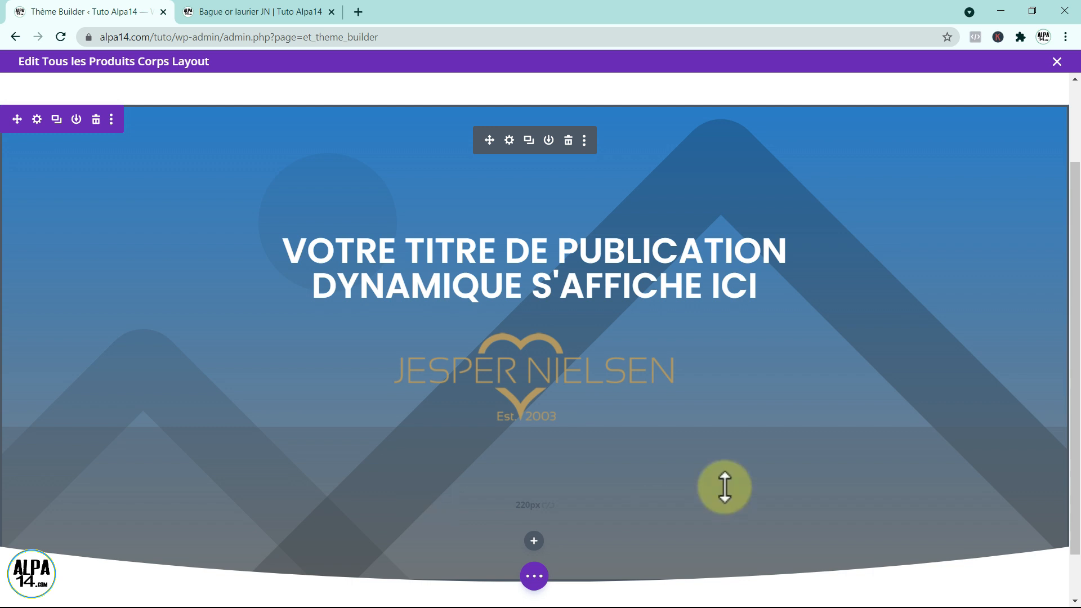
{"action": "left_click_drag", "start_coordinate": [1075, 394], "coordinate": [1074, 307]}
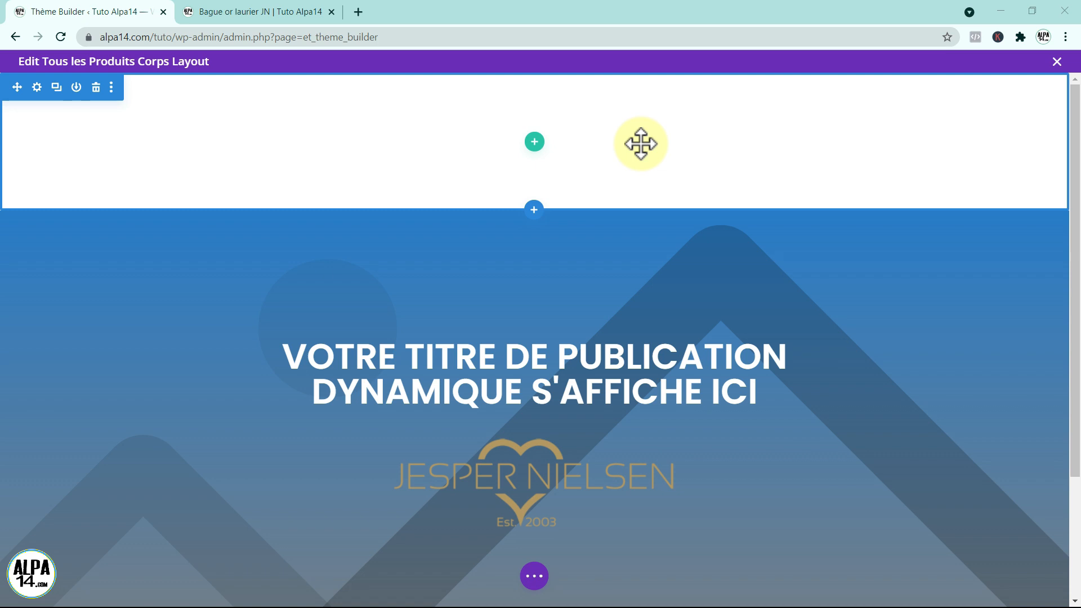
{"action": "left_click", "coordinate": [535, 145]}
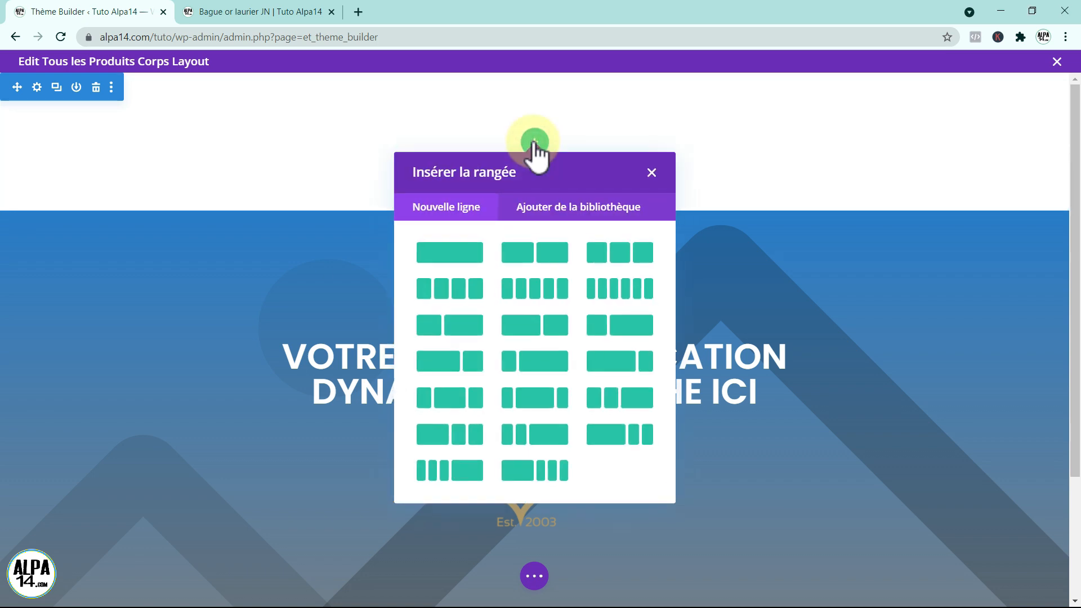
{"action": "left_click", "coordinate": [450, 253]}
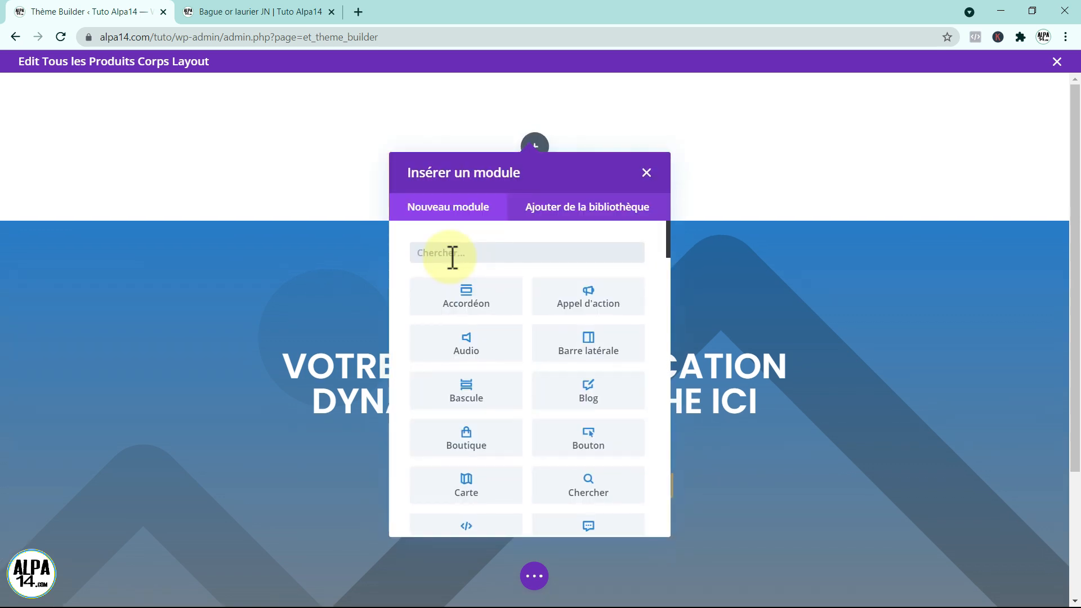
Find the modules matching "woo" and insert a Woo Cart Notice in the new row, accepting its default settings
{"action": "type", "text": "woo"}
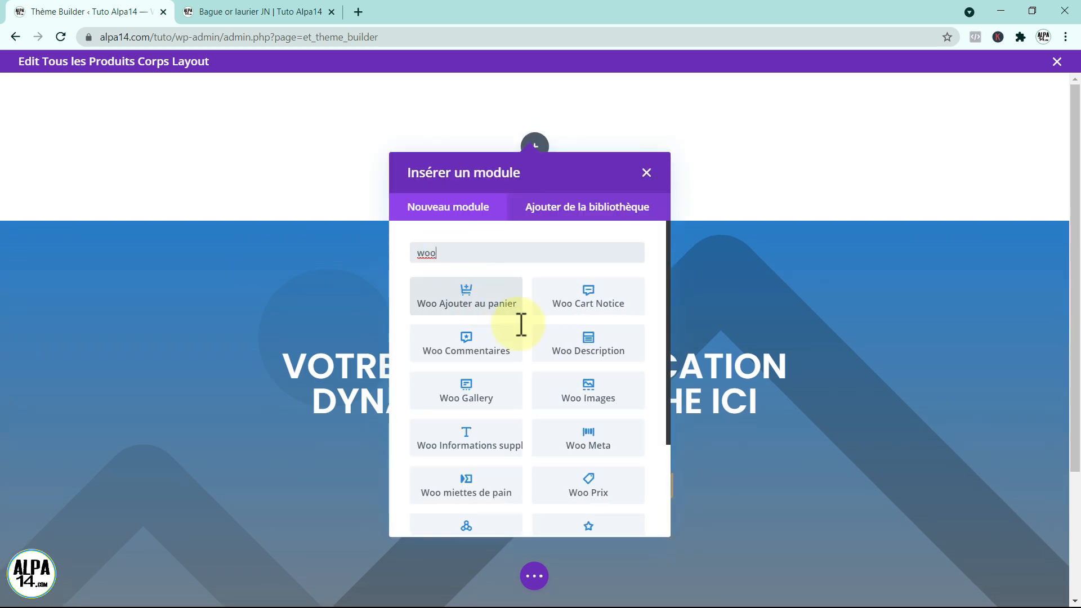
{"action": "left_click", "coordinate": [586, 299]}
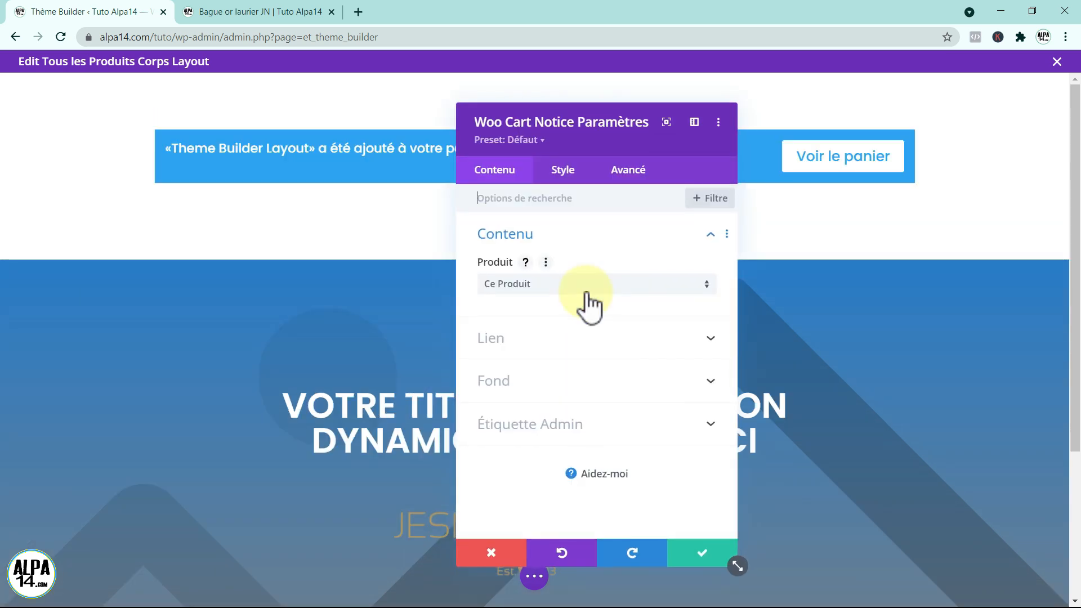
{"action": "left_click_drag", "start_coordinate": [584, 120], "coordinate": [877, 235]}
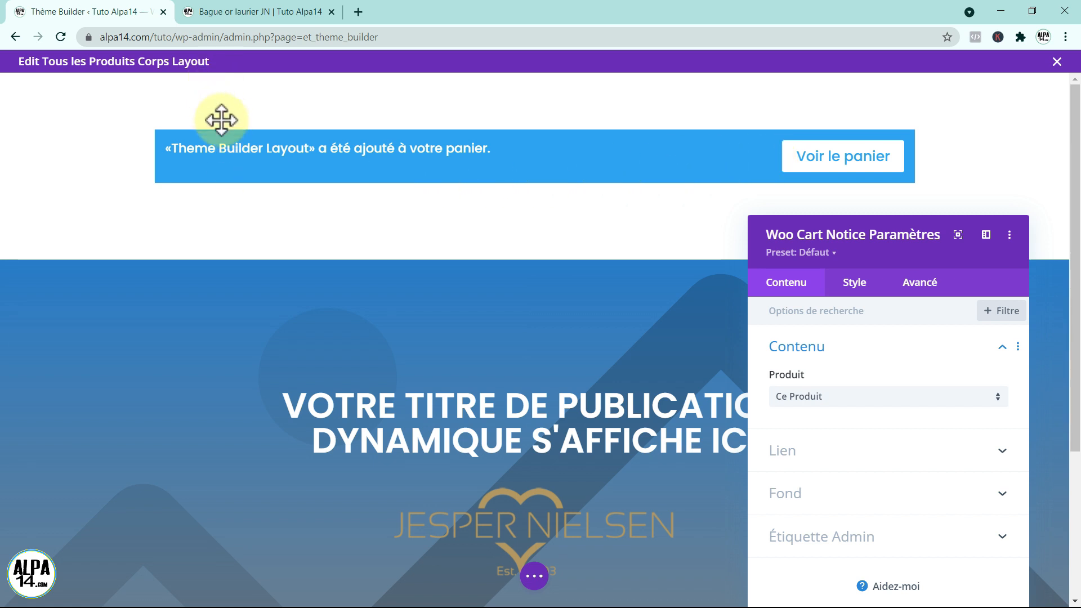
{"action": "left_click_drag", "start_coordinate": [853, 234], "coordinate": [763, 104]}
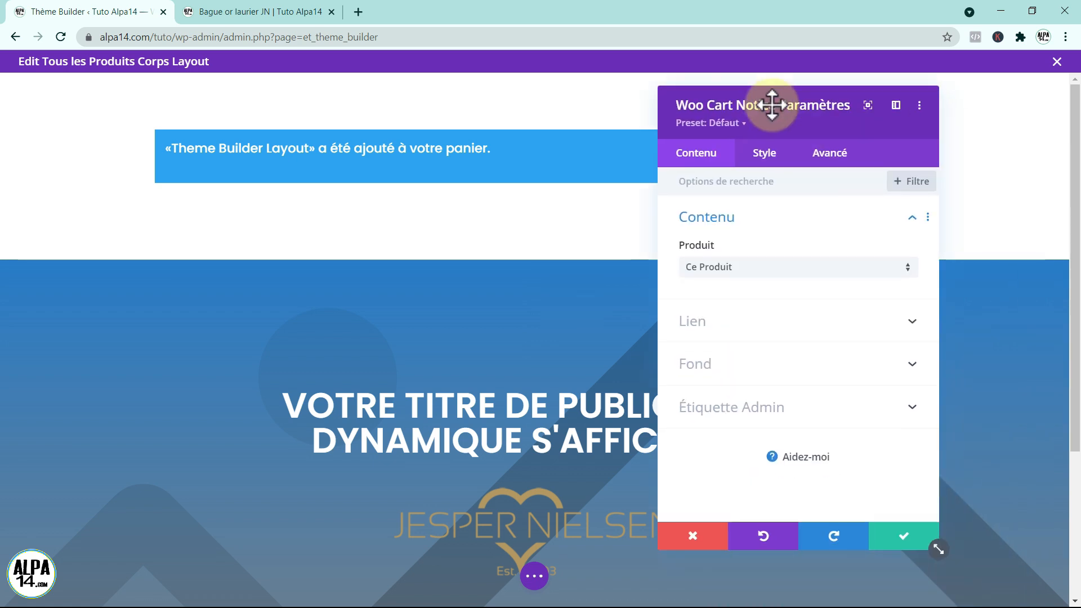
{"action": "left_click", "coordinate": [901, 535]}
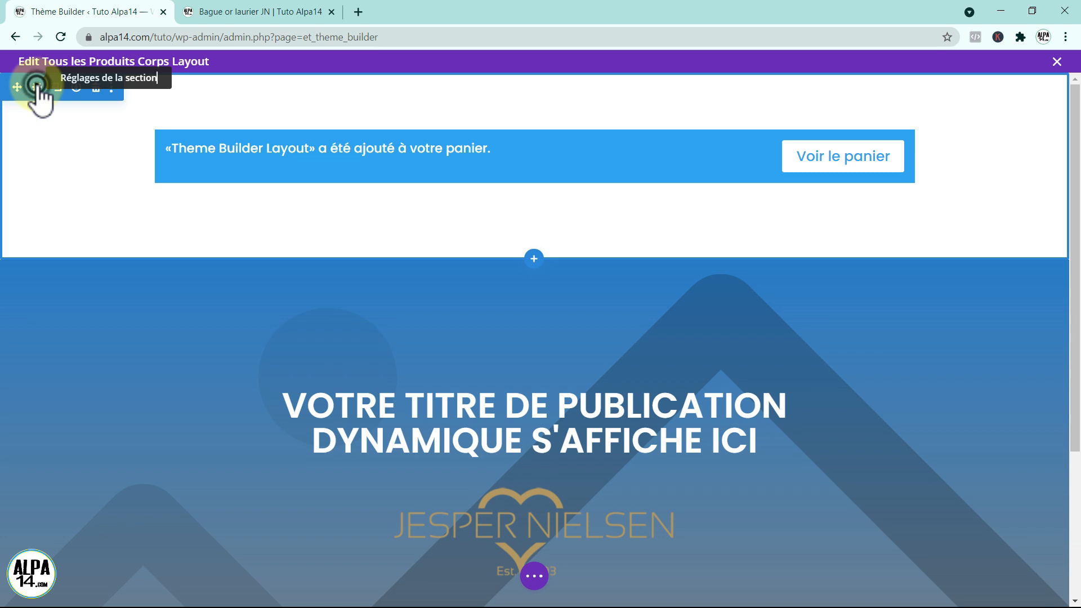
Set the cart notice section's inner padding (Marge interne) to 0px on all four sides
{"action": "left_click", "coordinate": [37, 88]}
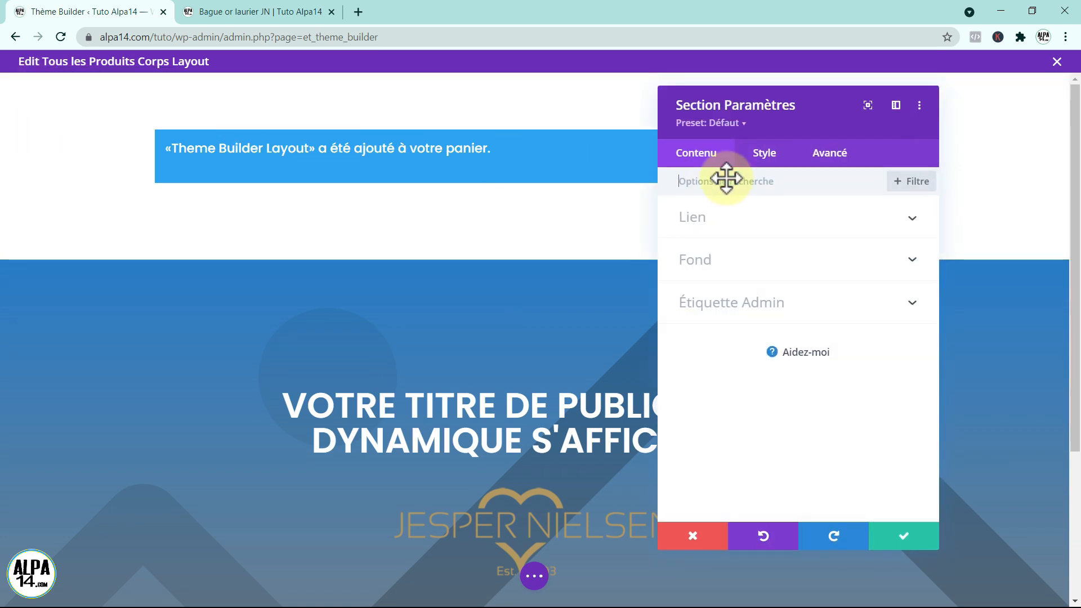
{"action": "left_click", "coordinate": [772, 155]}
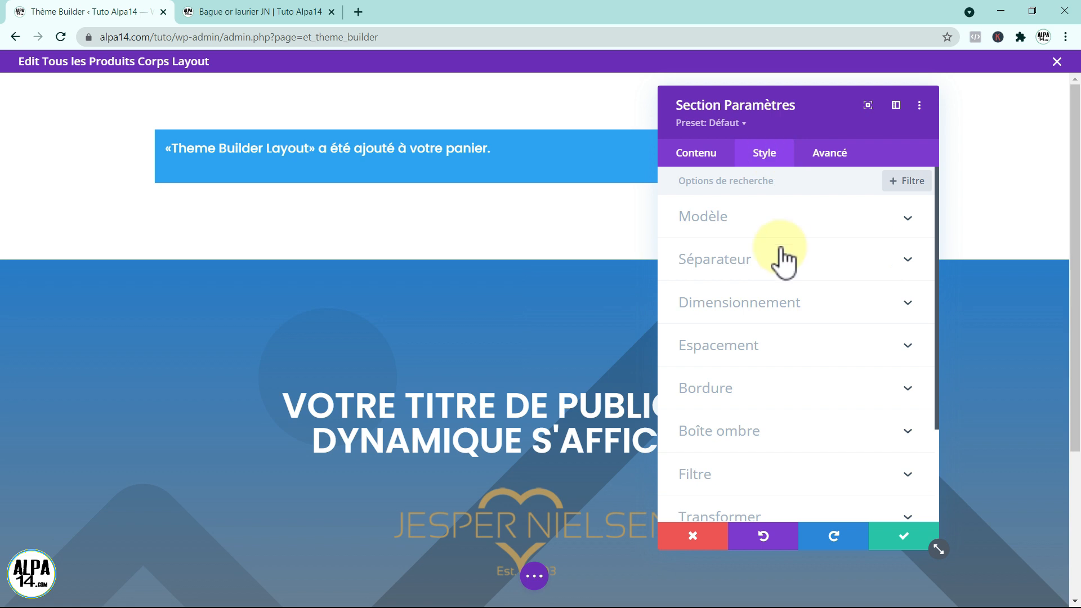
{"action": "left_click", "coordinate": [895, 349]}
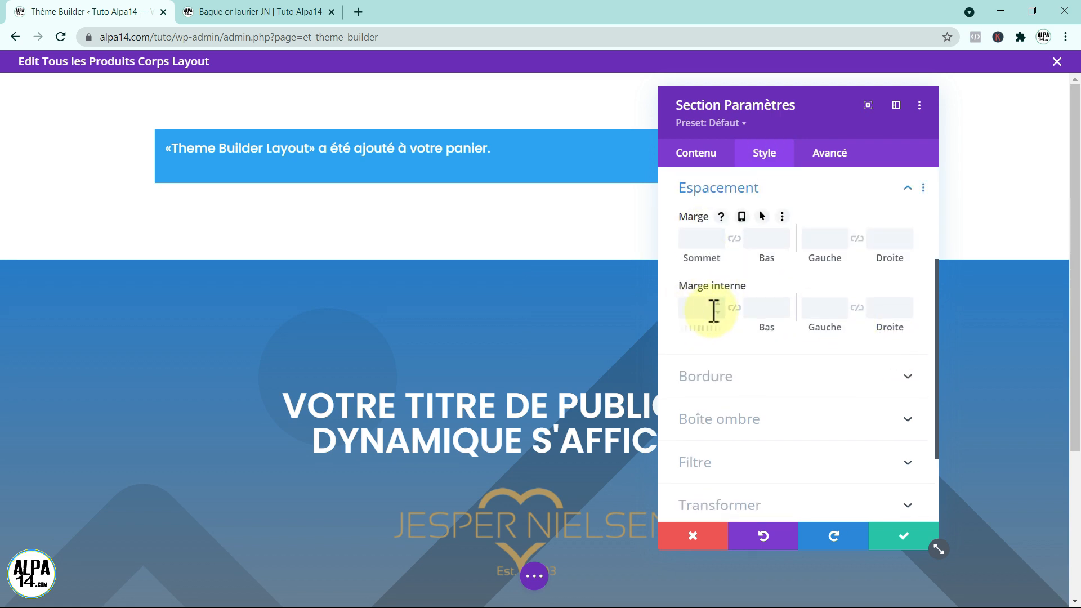
{"action": "left_click", "coordinate": [688, 307]}
{"action": "type", "text": "0"}
{"action": "left_click", "coordinate": [763, 309]}
{"action": "left_click", "coordinate": [764, 308]}
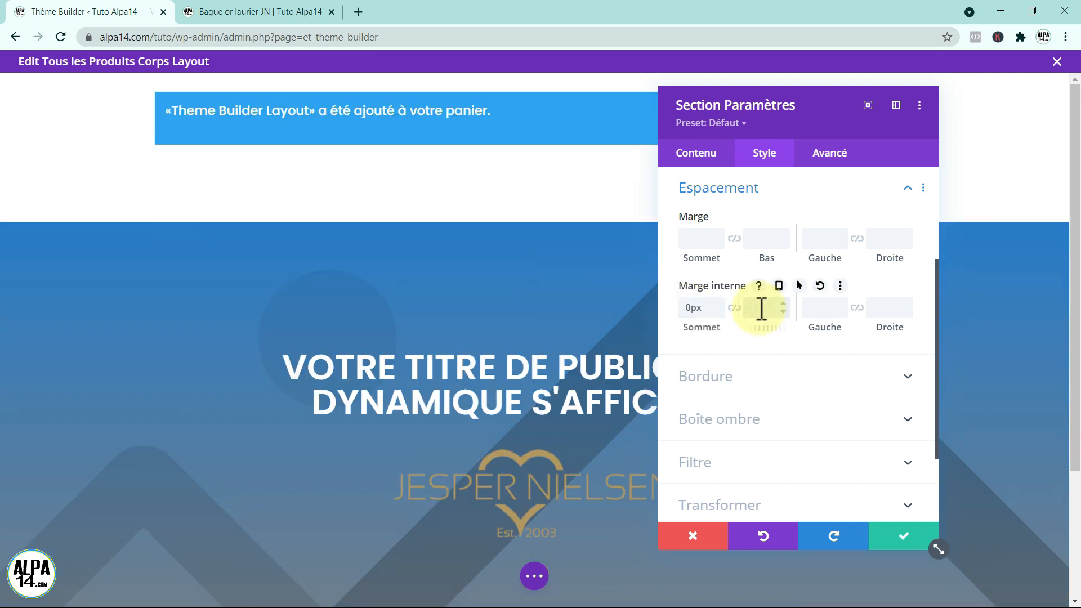
{"action": "type", "text": "0"}
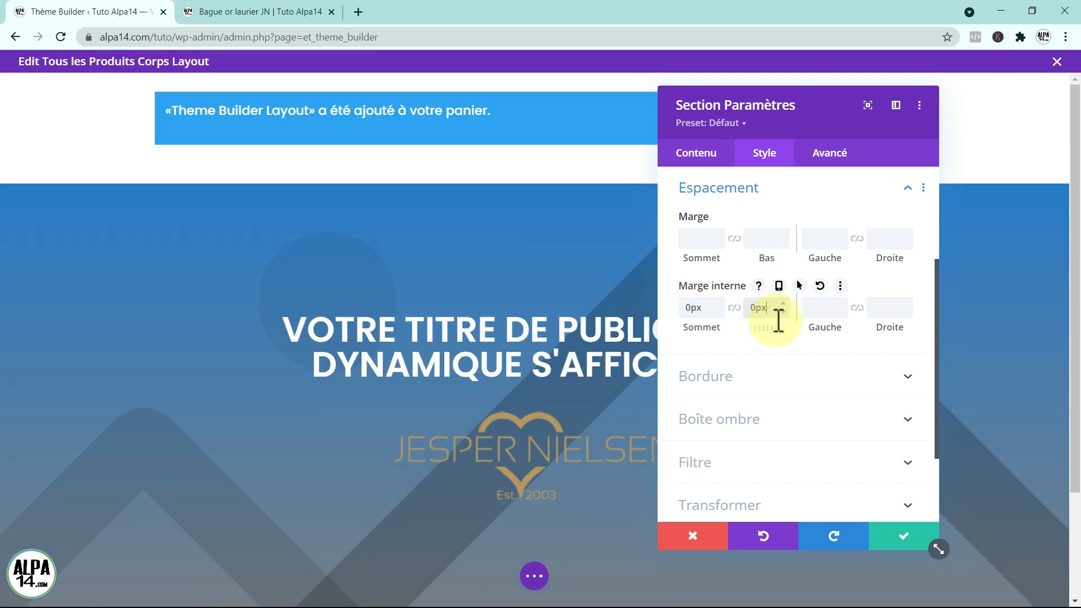
{"action": "left_click", "coordinate": [822, 307]}
{"action": "type", "text": "0"}
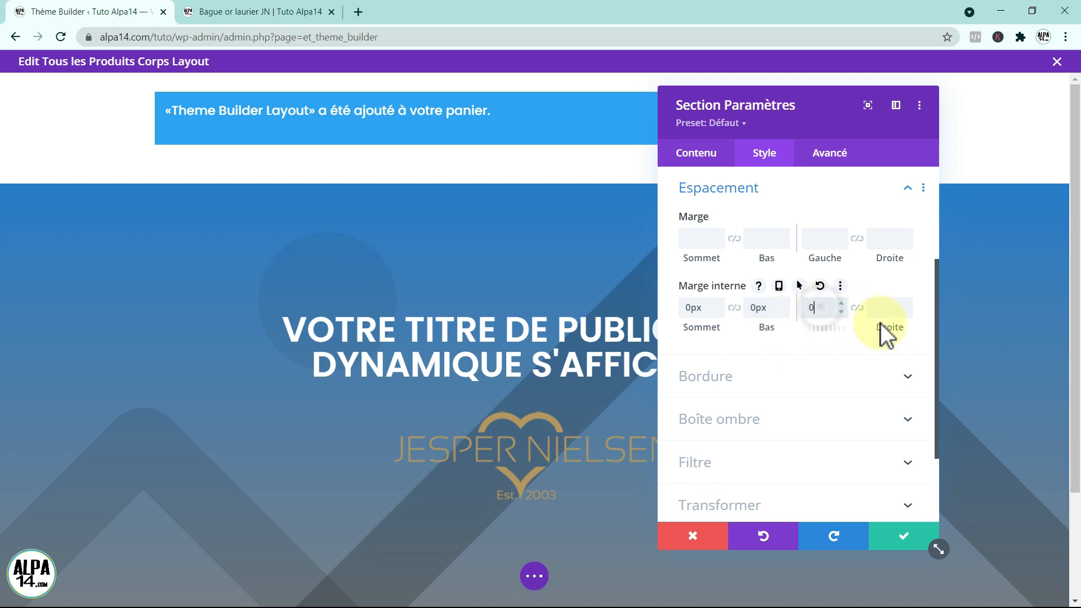
{"action": "left_click", "coordinate": [888, 308]}
{"action": "type", "text": "0"}
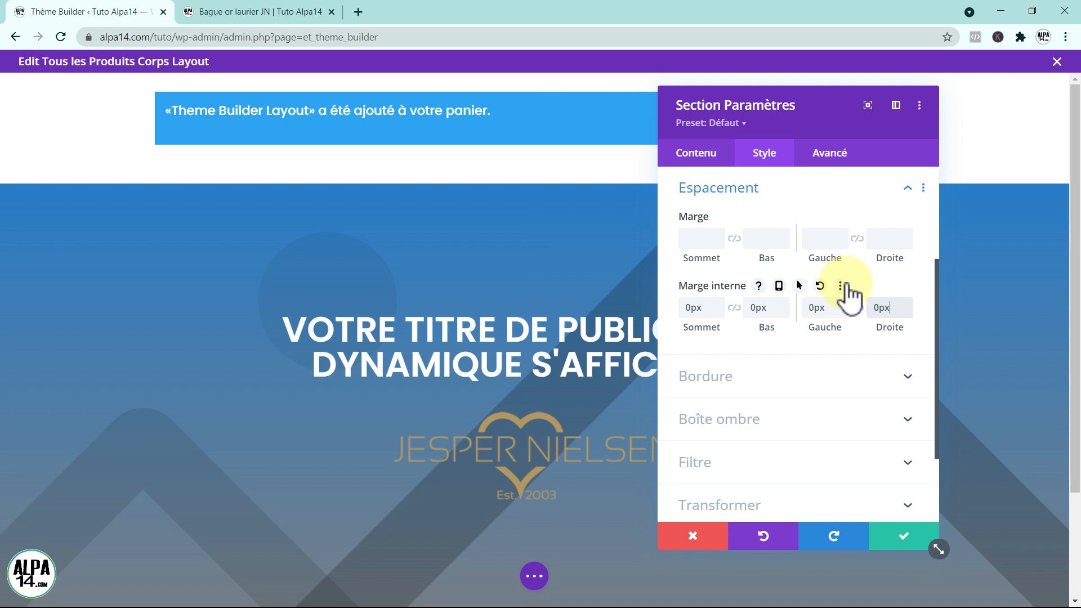
Give the cart notice section a black background colour and save the section settings
{"action": "left_click", "coordinate": [697, 153]}
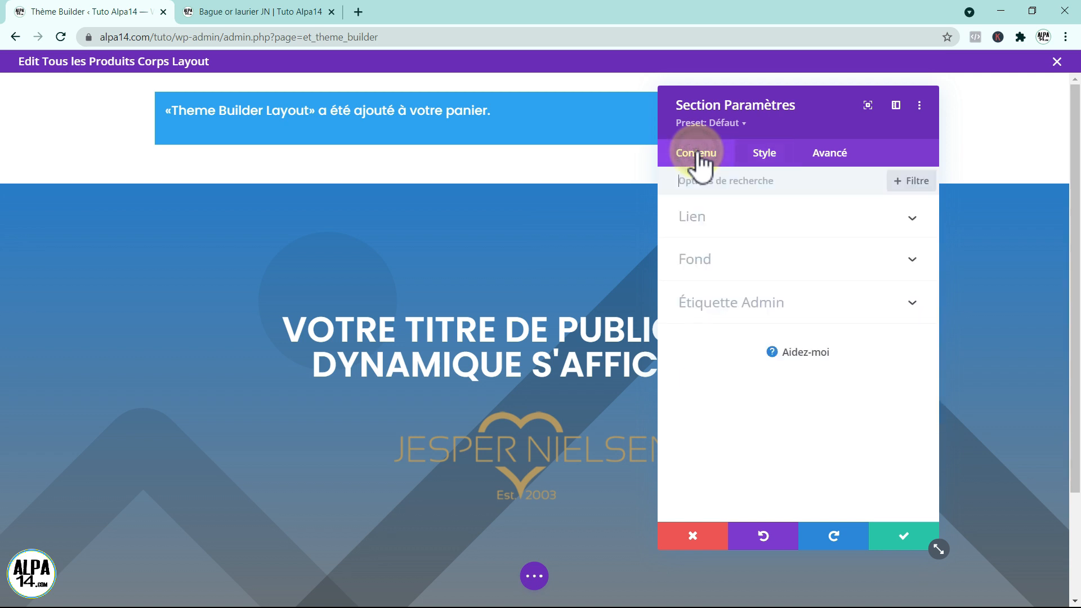
{"action": "left_click", "coordinate": [732, 256]}
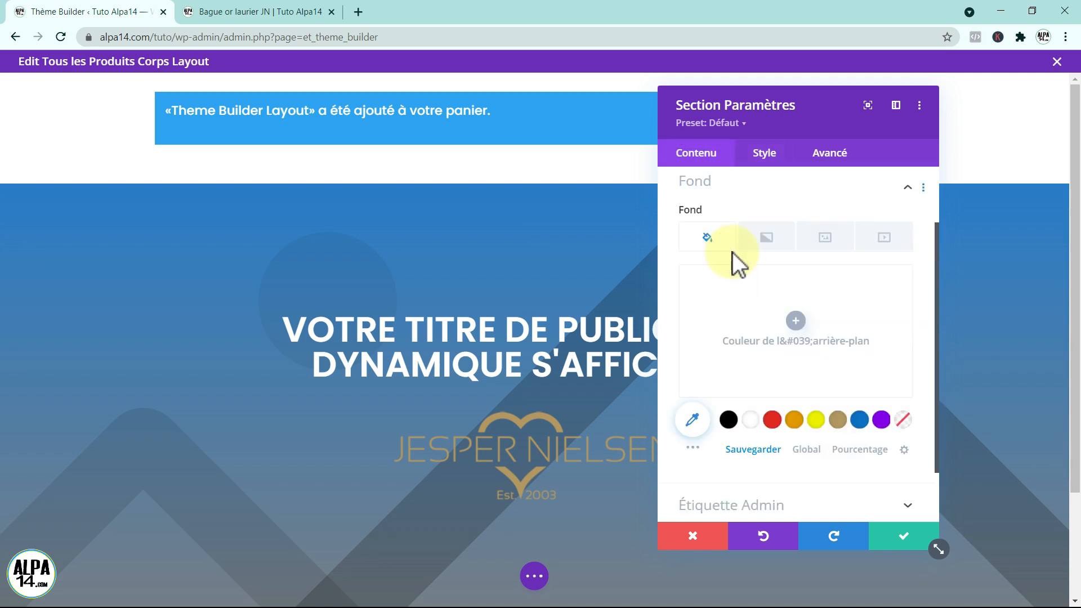
{"action": "left_click", "coordinate": [730, 429]}
{"action": "left_click", "coordinate": [902, 535]}
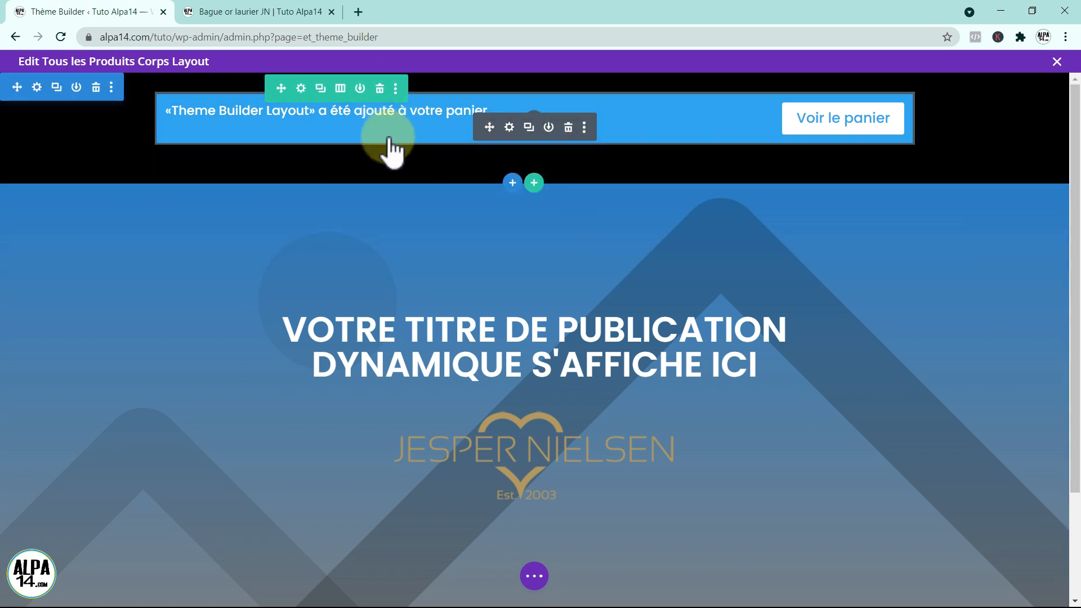
Set the inner padding (Marge interne) of the row holding the cart notice to 0px on all four sides
{"action": "left_click", "coordinate": [300, 89]}
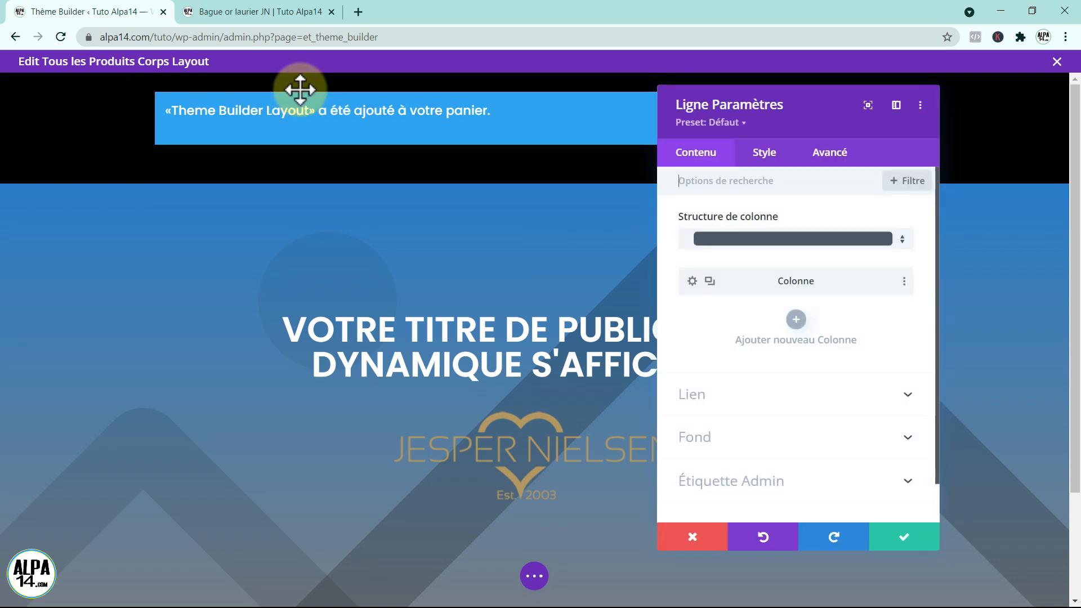
{"action": "left_click", "coordinate": [769, 160]}
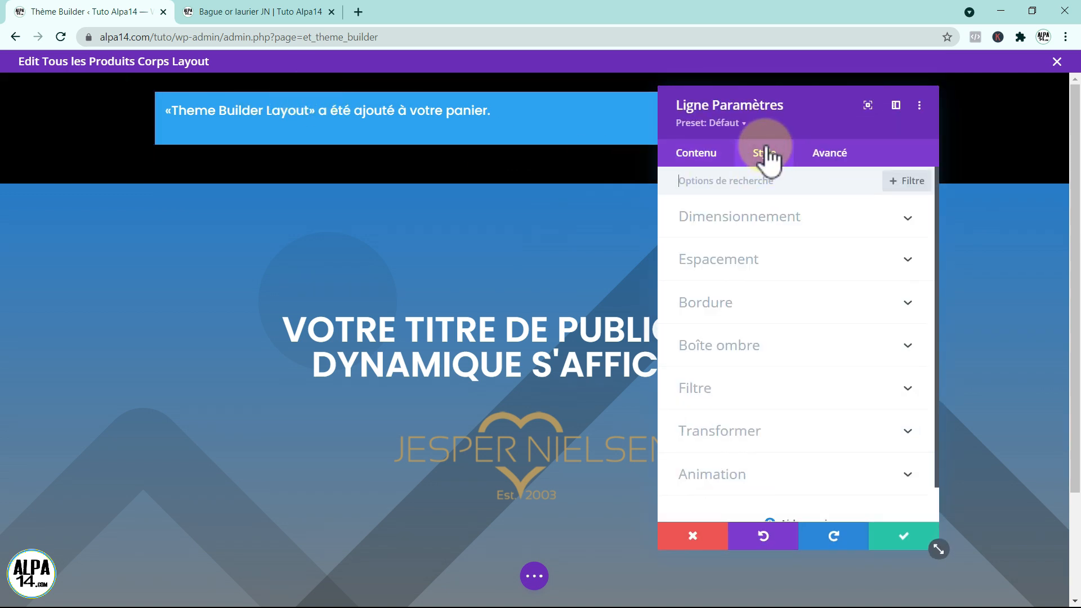
{"action": "left_click", "coordinate": [800, 258]}
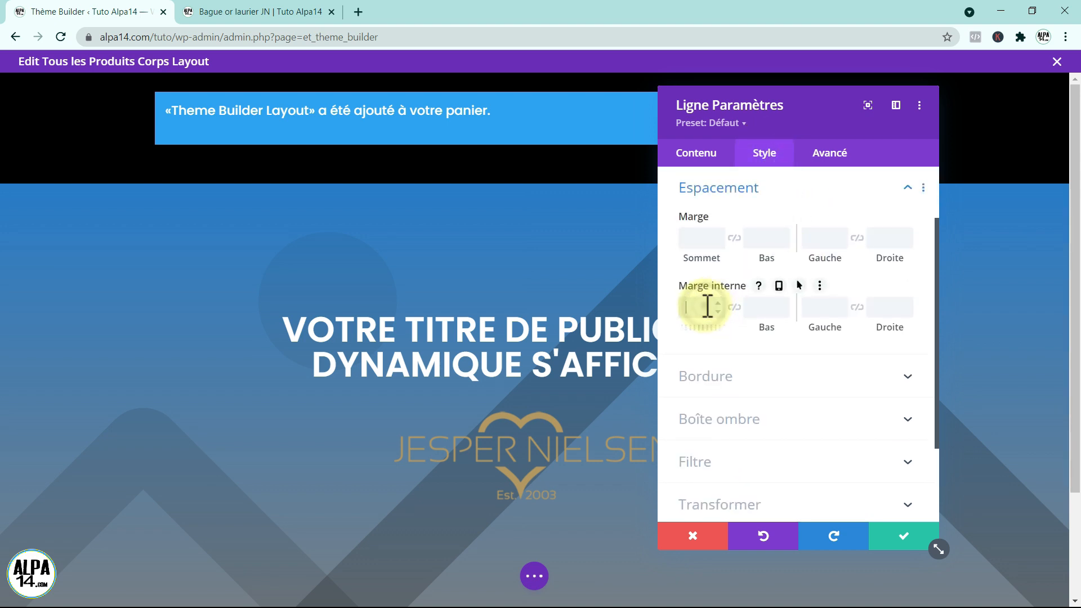
{"action": "type", "text": "0"}
{"action": "left_click", "coordinate": [763, 308]}
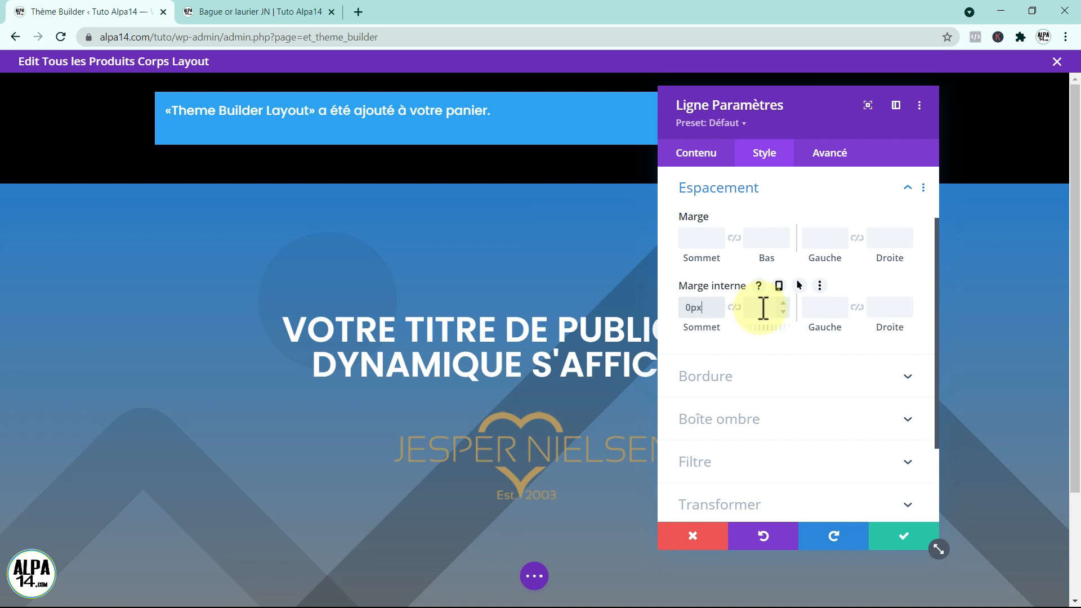
{"action": "type", "text": "0"}
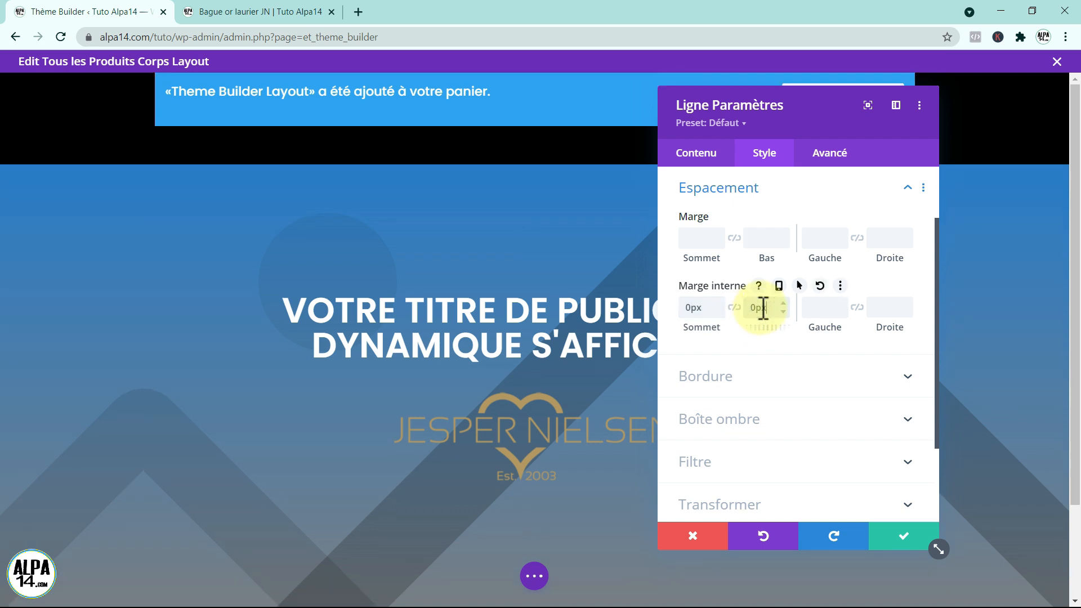
{"action": "left_click", "coordinate": [822, 308]}
{"action": "type", "text": "0"}
{"action": "left_click", "coordinate": [882, 307]}
{"action": "type", "text": "0"}
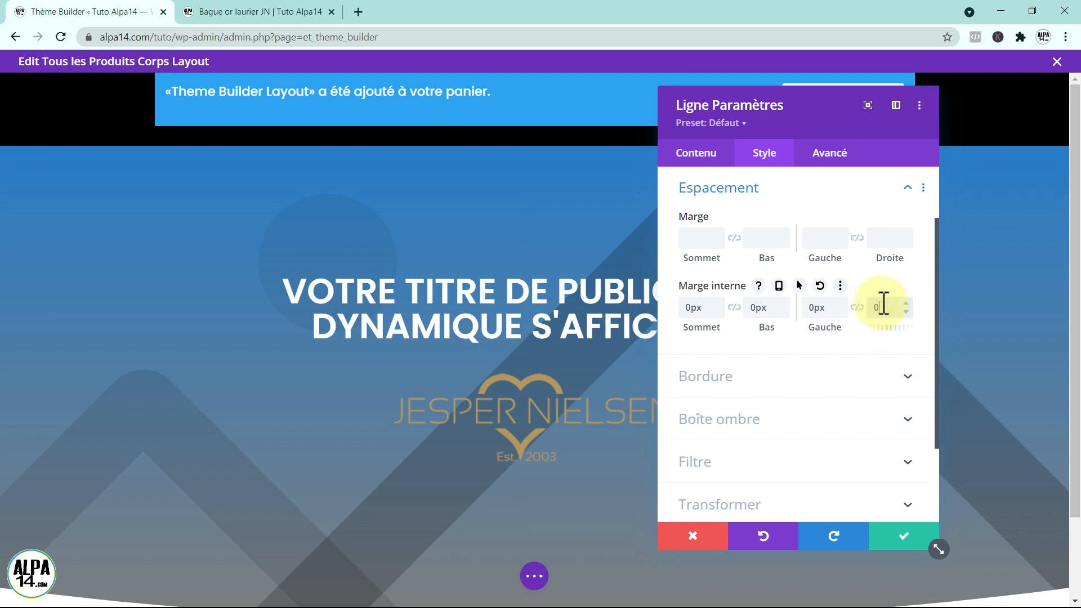
Set the row's alignment to centre in its Dimensionnement options and save the row settings
{"action": "left_click", "coordinate": [908, 190]}
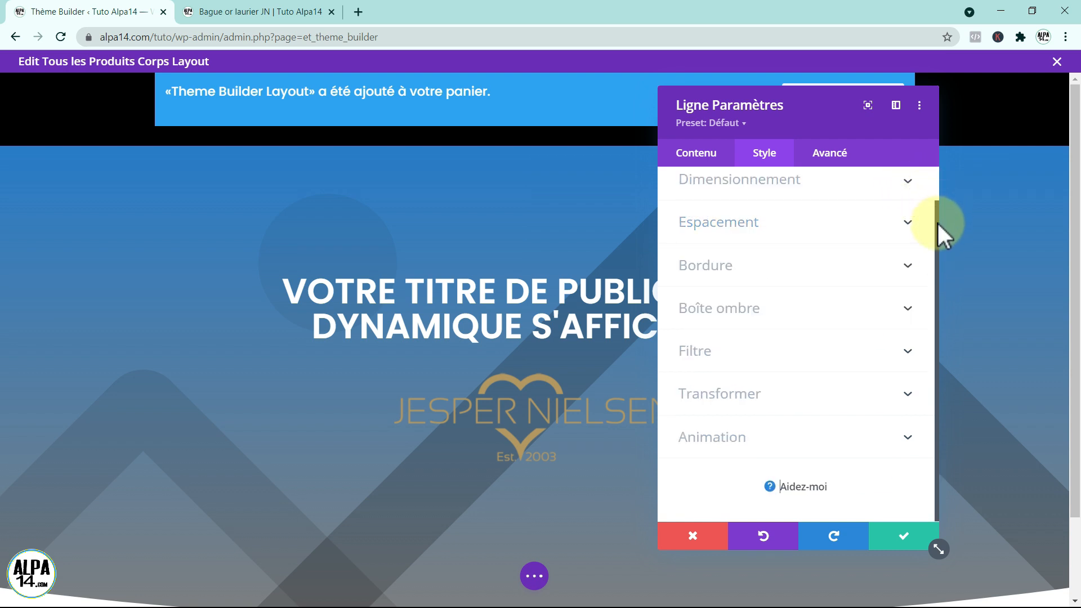
{"action": "left_click_drag", "start_coordinate": [936, 219], "coordinate": [934, 176]}
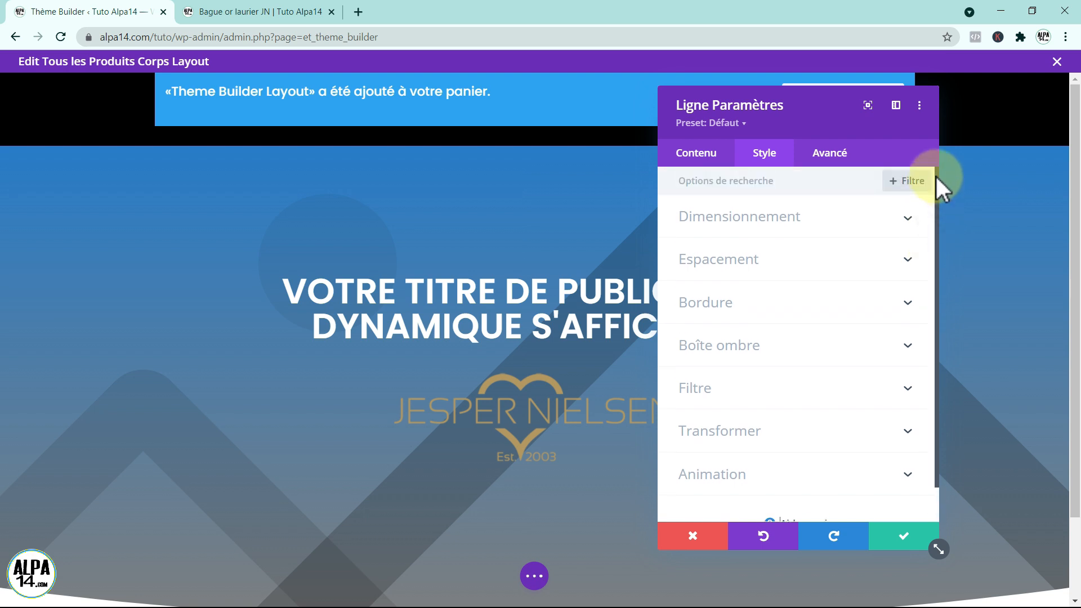
{"action": "left_click", "coordinate": [840, 230]}
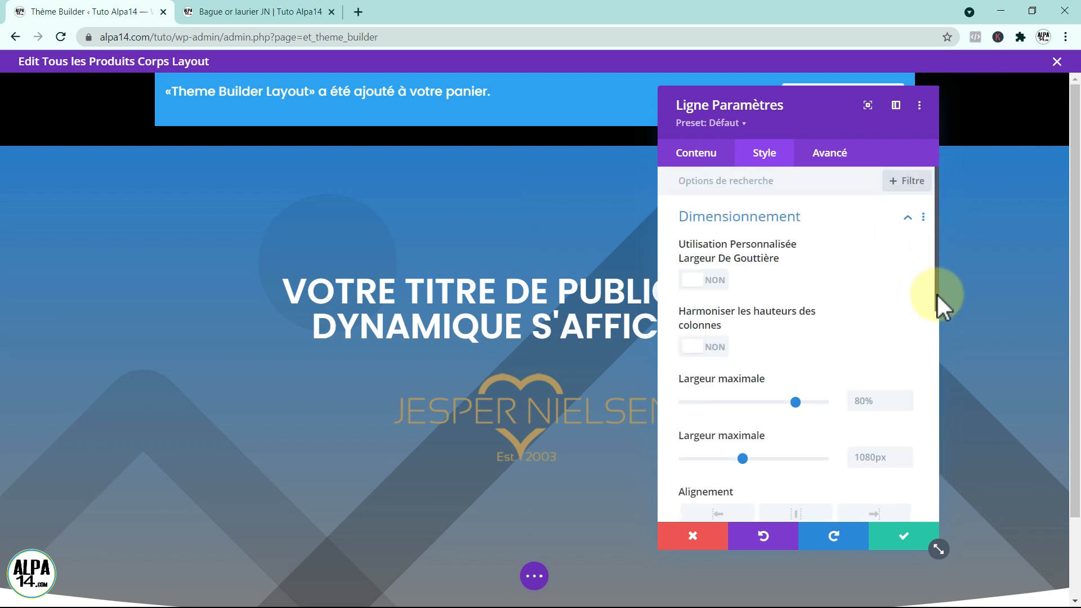
{"action": "left_click_drag", "start_coordinate": [936, 291], "coordinate": [816, 366]}
{"action": "left_click", "coordinate": [795, 355]}
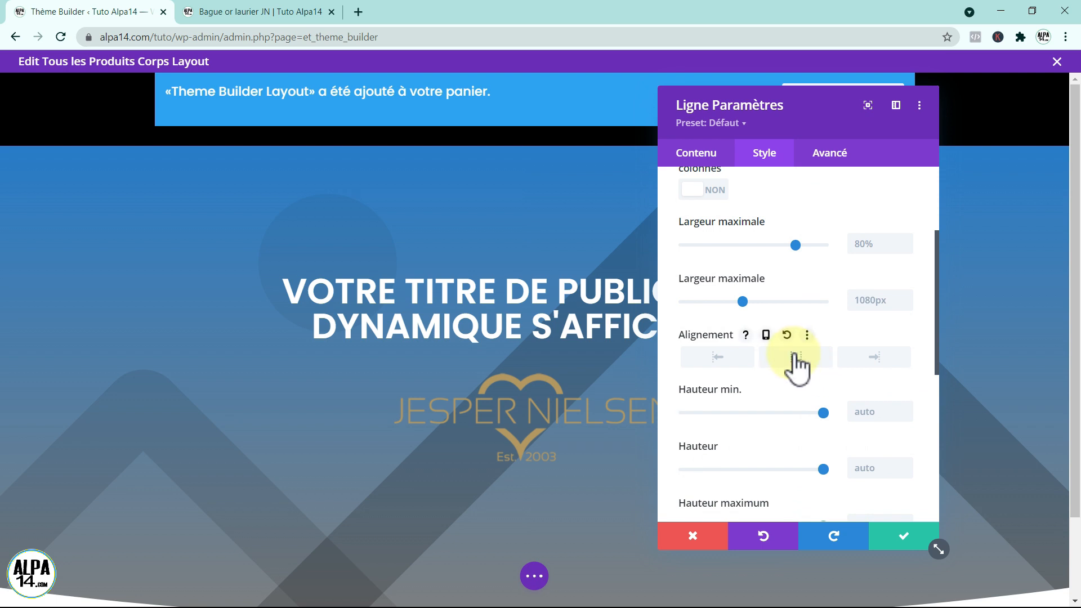
{"action": "left_click_drag", "start_coordinate": [935, 336], "coordinate": [938, 259]}
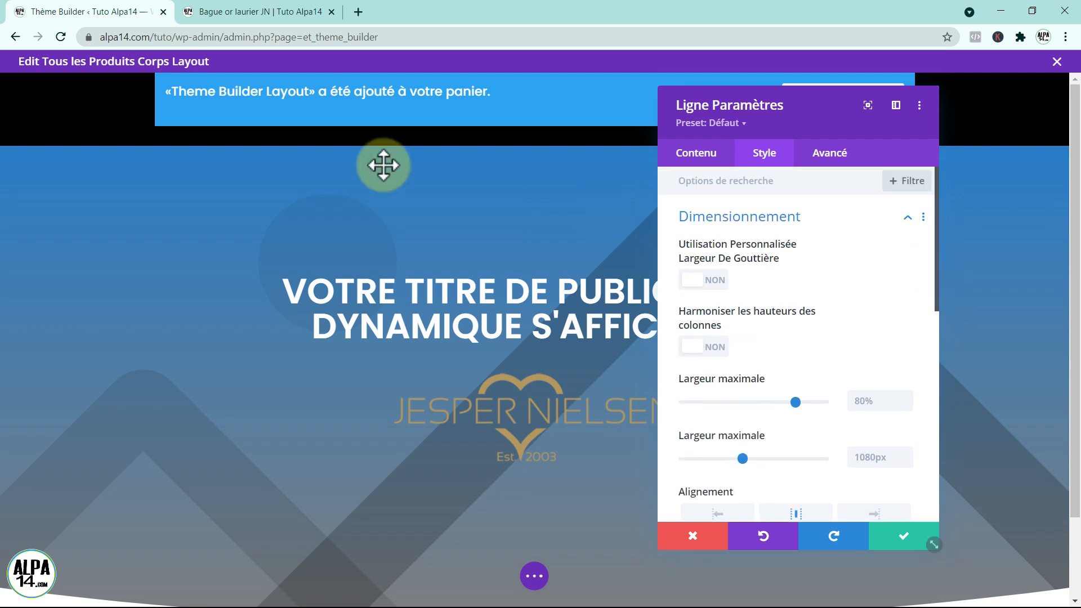
{"action": "left_click", "coordinate": [894, 533]}
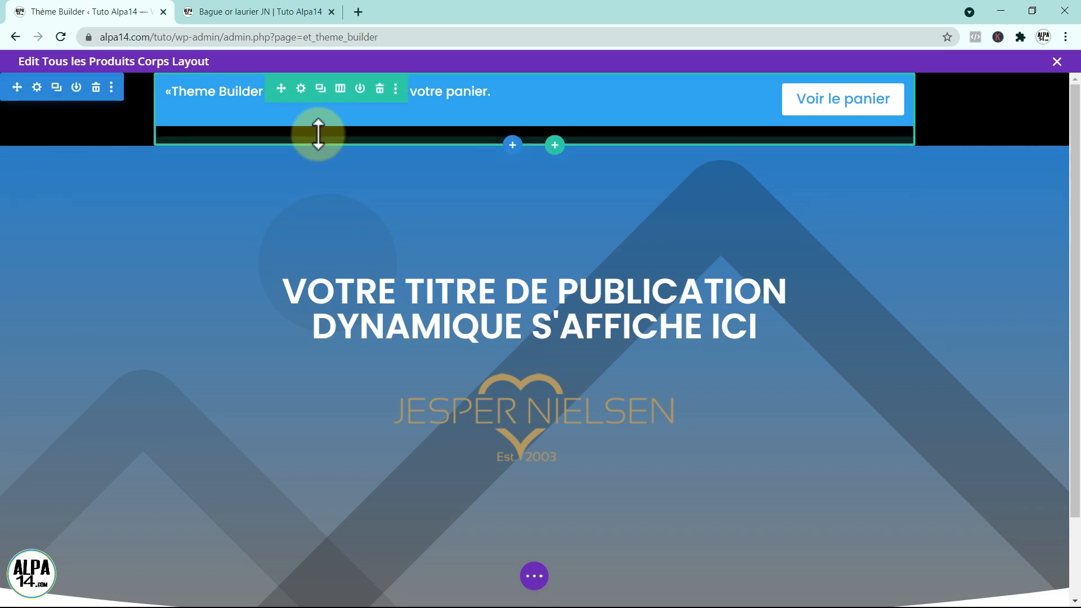
Set the Woo Cart Notice module's bottom margin to 0em
{"action": "mouse_move", "coordinate": [328, 111]}
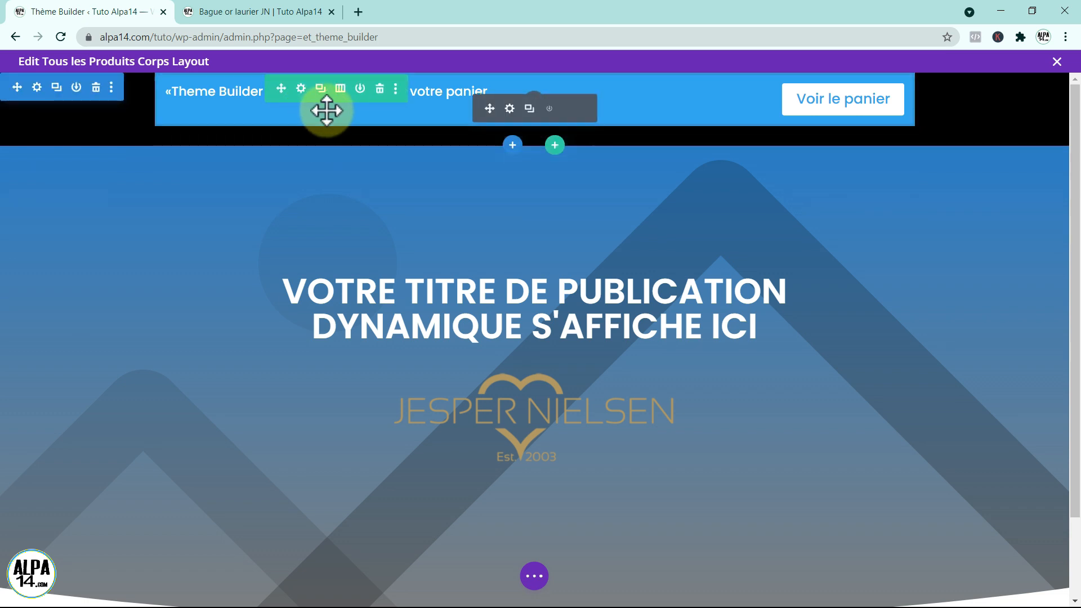
{"action": "left_click", "coordinate": [510, 108]}
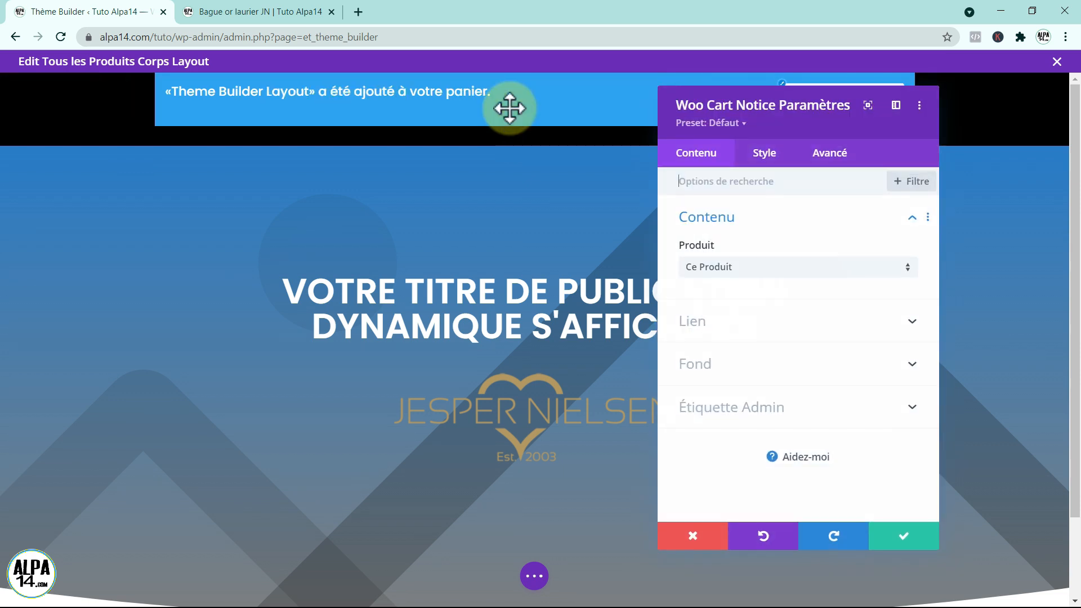
{"action": "left_click", "coordinate": [768, 155]}
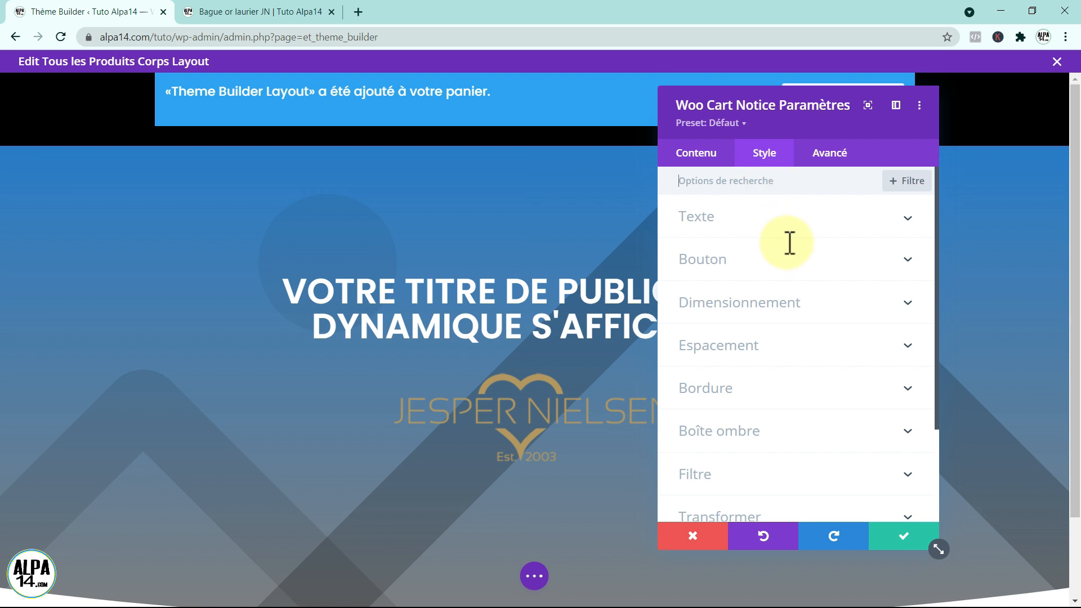
{"action": "left_click", "coordinate": [783, 346]}
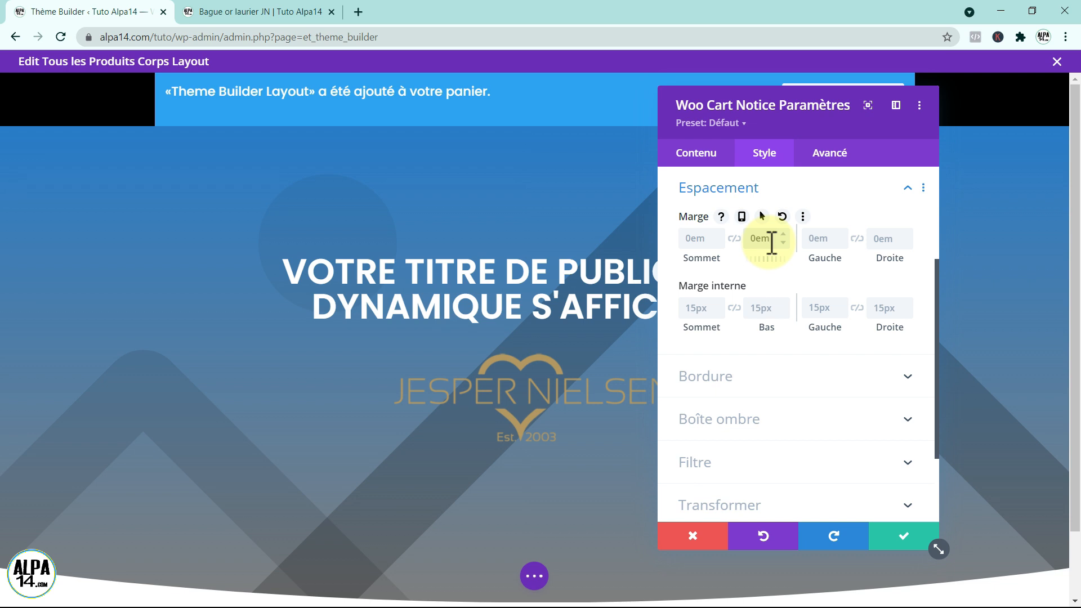
Set the Woo Cart Notice module's background (Fond) colour to black and move its settings window clear of the cart button
{"action": "left_click", "coordinate": [709, 156]}
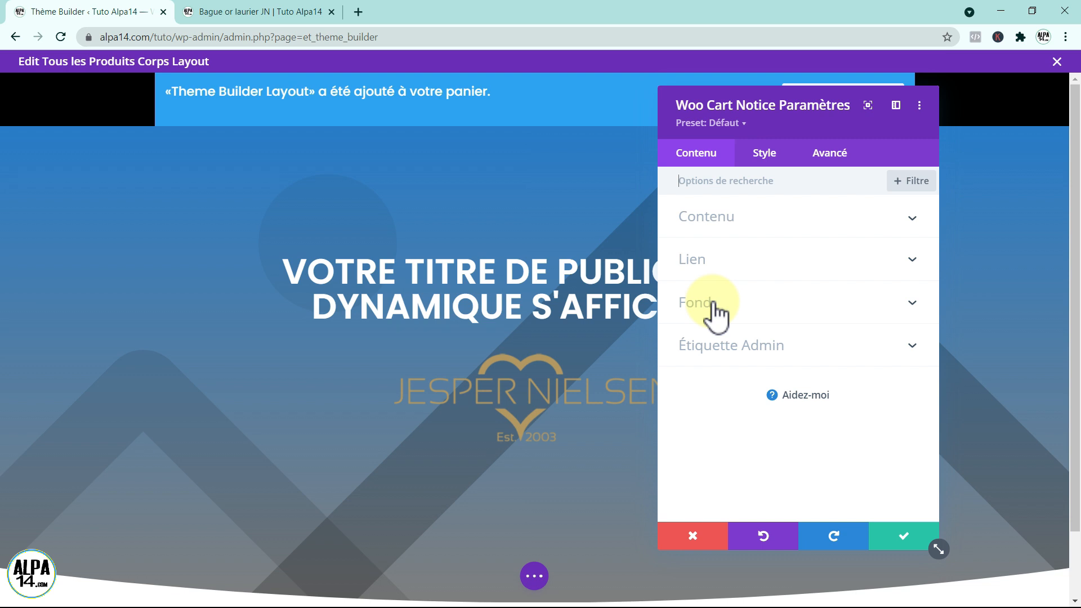
{"action": "left_click", "coordinate": [905, 302]}
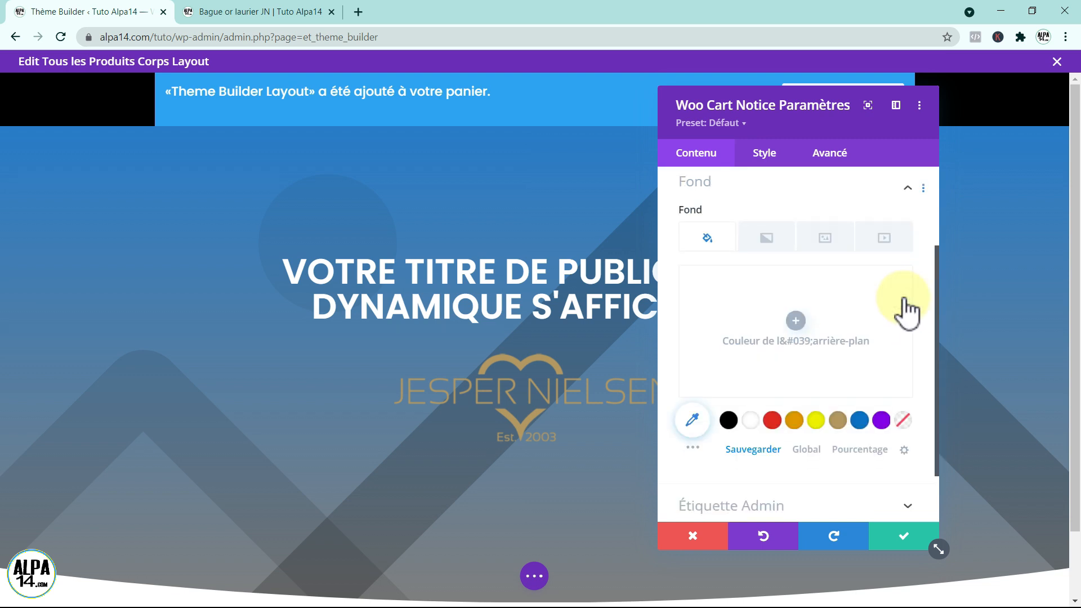
{"action": "left_click", "coordinate": [731, 427]}
{"action": "left_click_drag", "start_coordinate": [735, 103], "coordinate": [383, 133]}
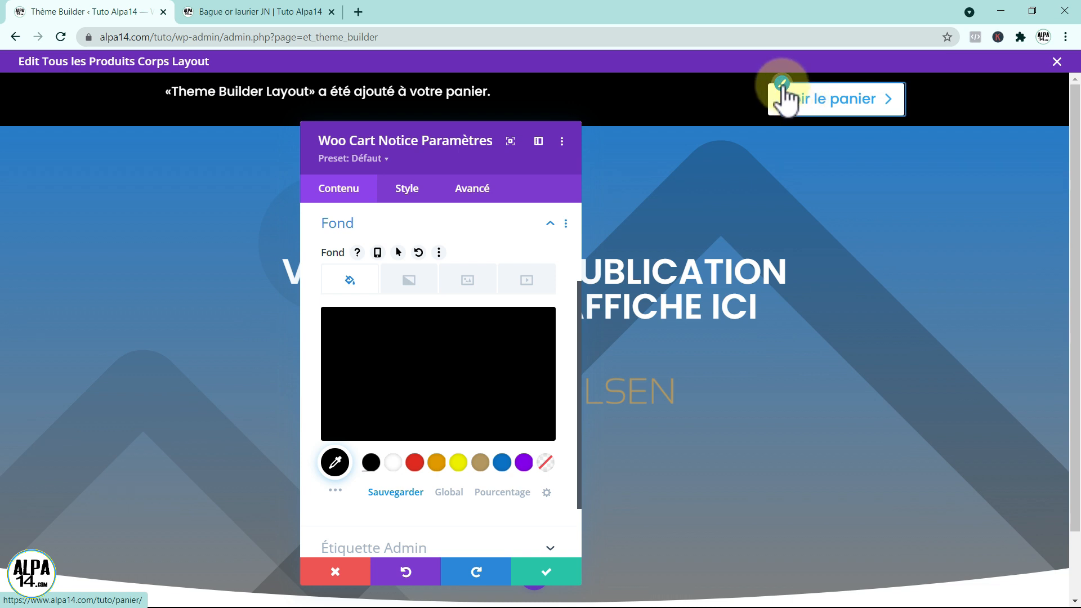
Enable custom styles for the notice's "Voir le panier" button, with background colour #b49861 and white text
{"action": "left_click", "coordinate": [783, 84]}
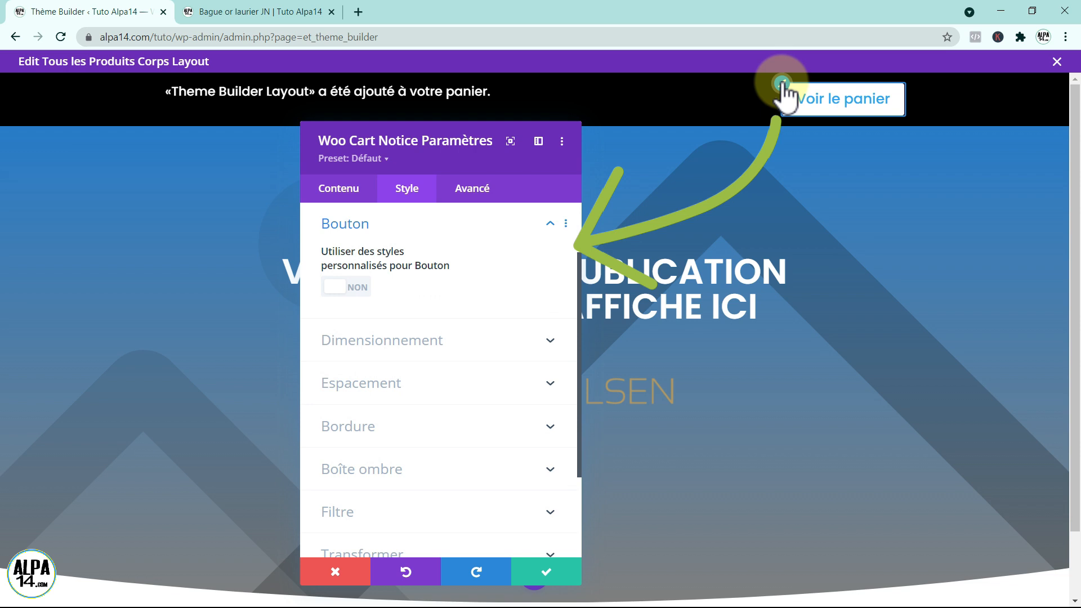
{"action": "left_click", "coordinate": [343, 289]}
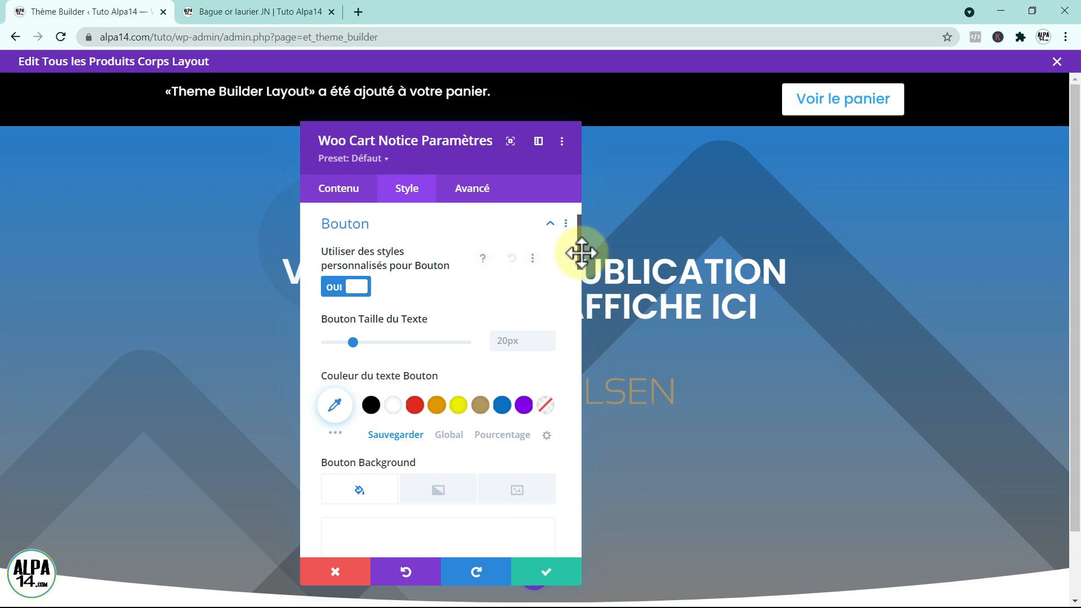
{"action": "scroll", "coordinate": [579, 252], "scroll_direction": "down", "scroll_amount": 1}
{"action": "left_click_drag", "start_coordinate": [580, 260], "coordinate": [579, 288]}
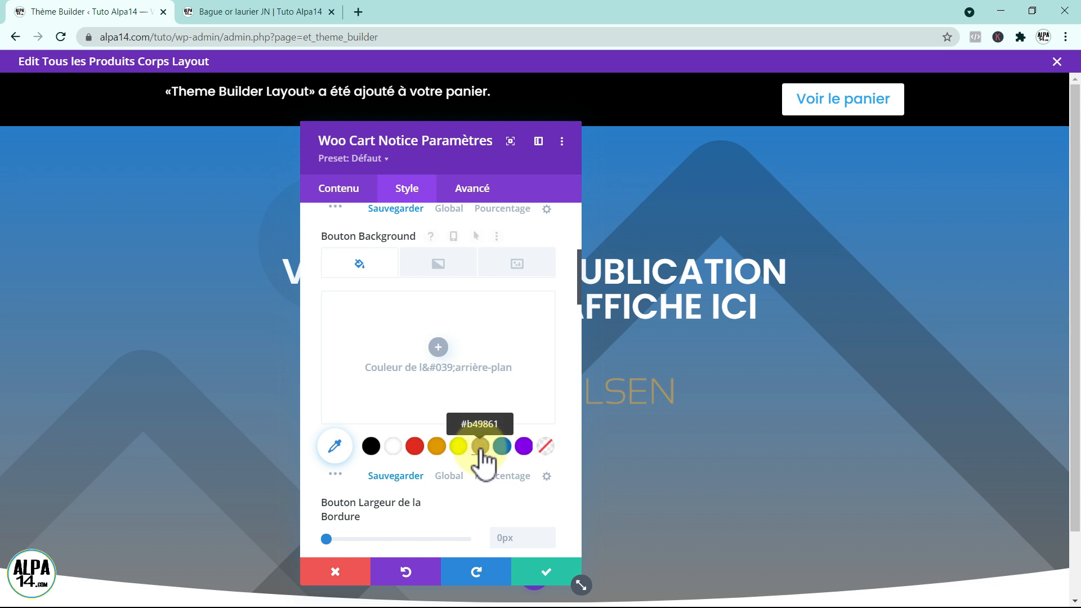
{"action": "left_click", "coordinate": [480, 447]}
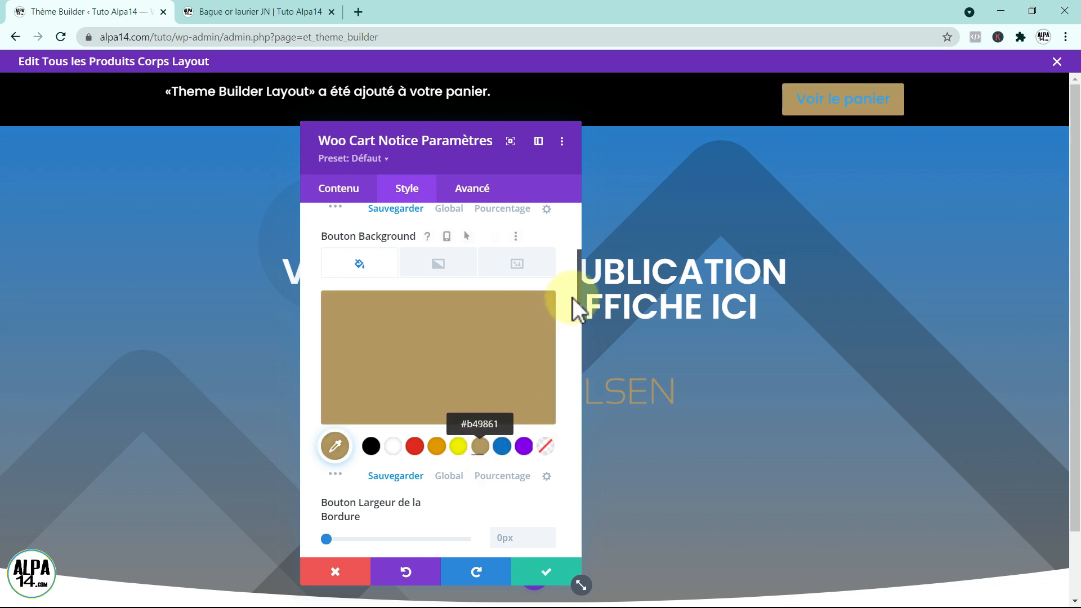
{"action": "scroll", "coordinate": [580, 263], "scroll_direction": "up", "scroll_amount": 3}
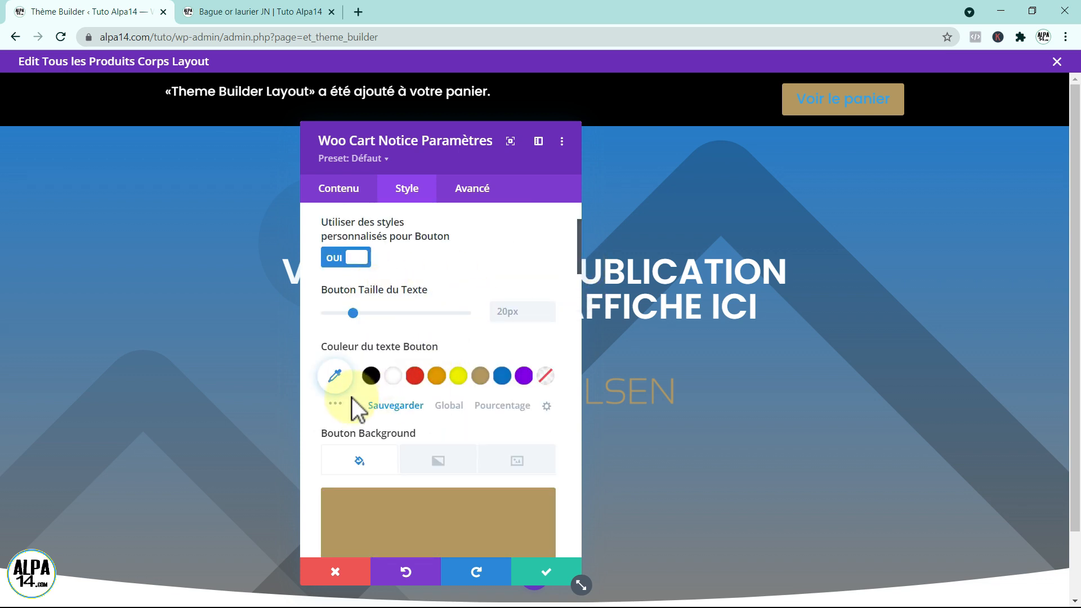
{"action": "left_click", "coordinate": [394, 377]}
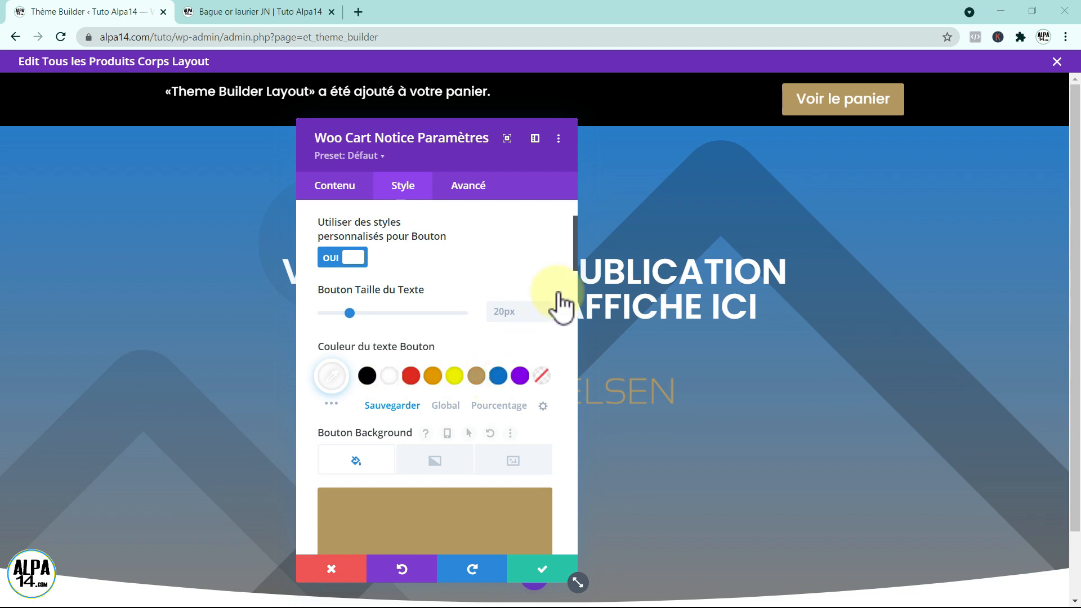
Set the button's border radius (Bouton Rayon des Frontières) to 8px and save the Woo Cart Notice settings
{"action": "scroll", "coordinate": [575, 266], "scroll_direction": "down", "scroll_amount": 5}
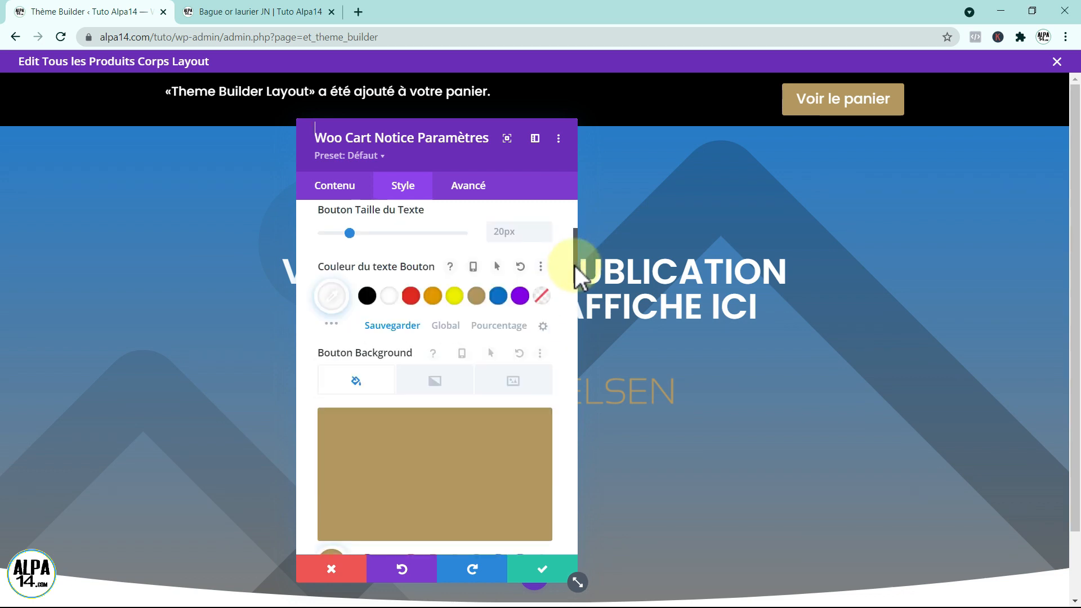
{"action": "scroll", "coordinate": [574, 309], "scroll_direction": "down", "scroll_amount": 3}
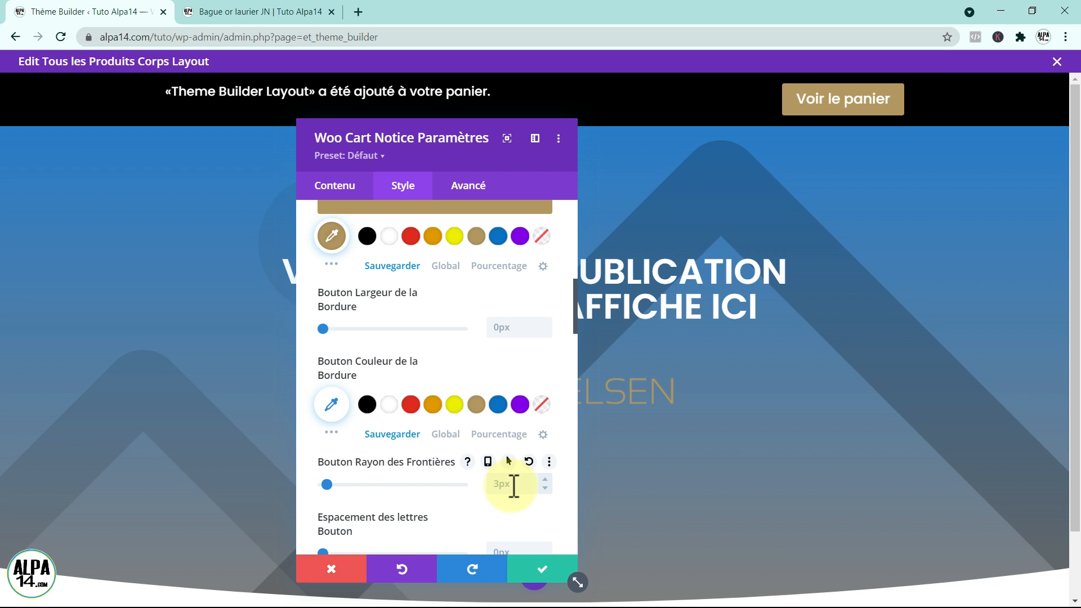
{"action": "left_click", "coordinate": [546, 479]}
{"action": "left_click", "coordinate": [502, 483]}
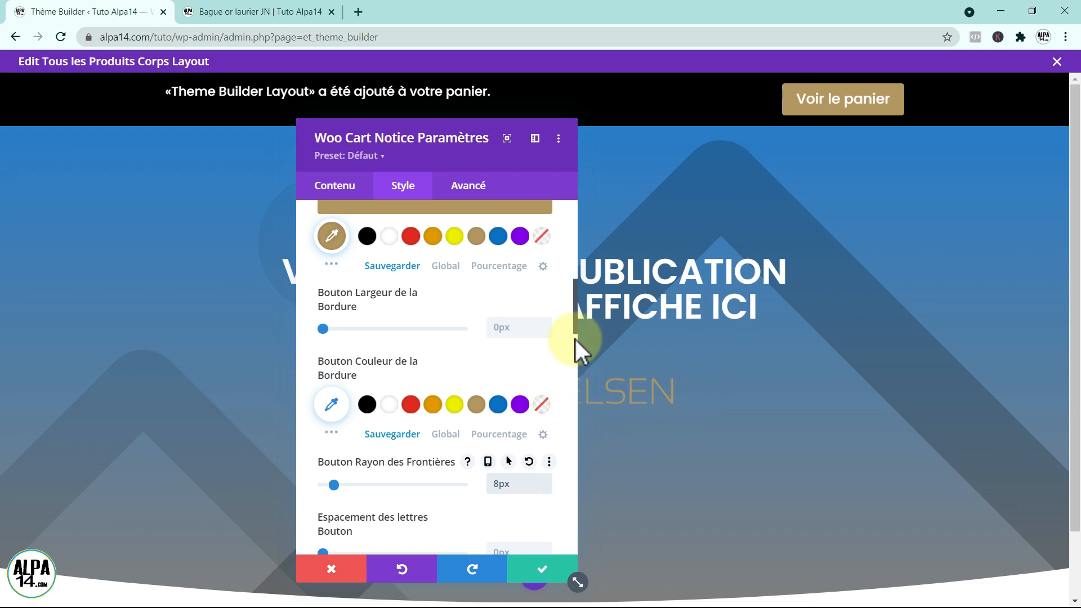
{"action": "left_click", "coordinate": [532, 564]}
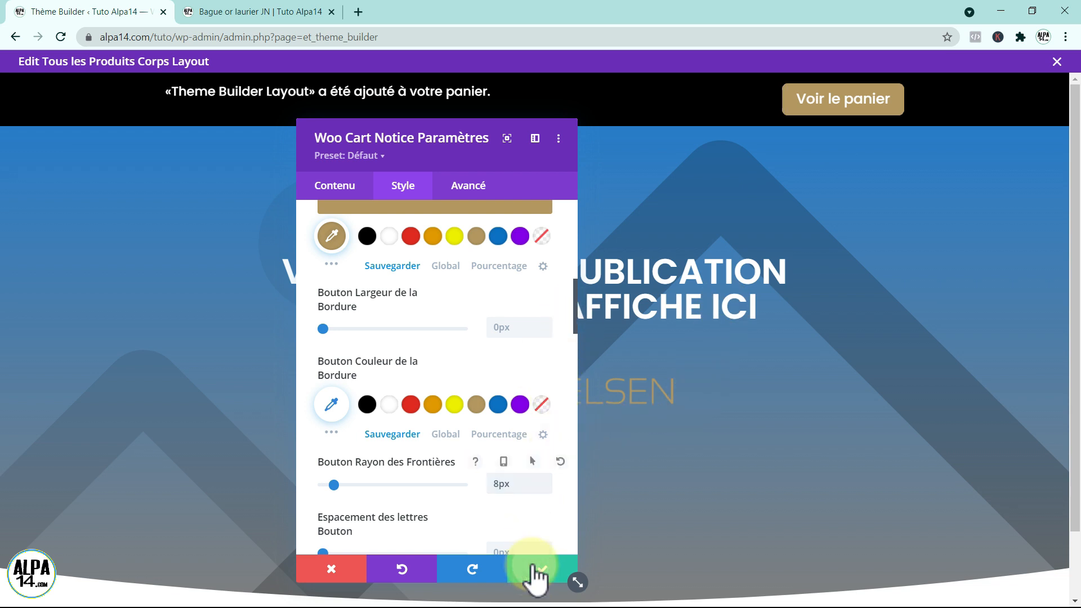
{"action": "left_click", "coordinate": [531, 566]}
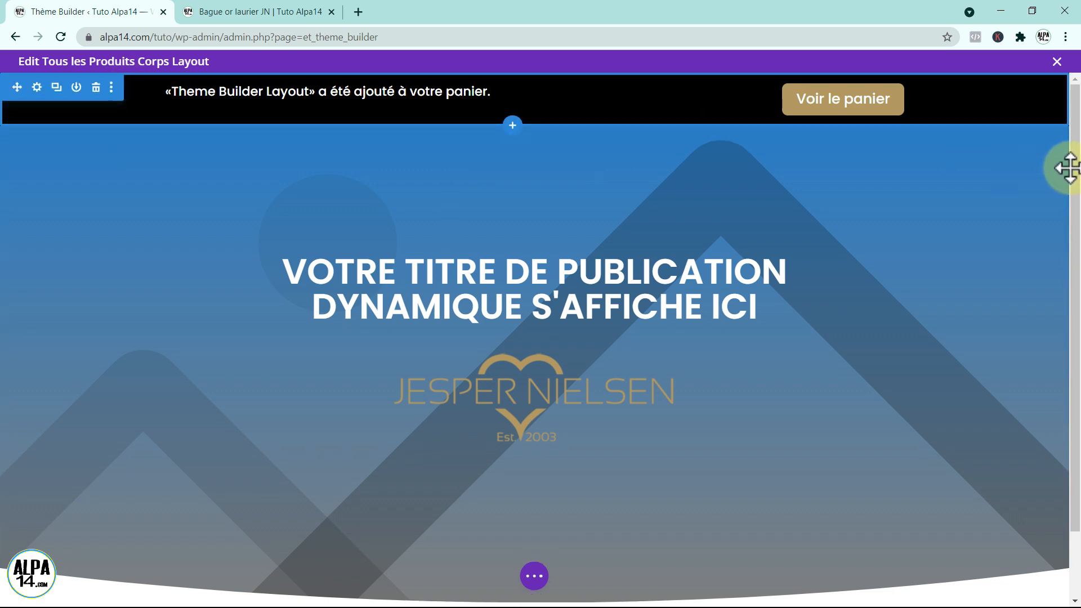
Set the cart notice section's Sticky Position to Stick to Top in its Scroll Effects and save the section settings
{"action": "mouse_move", "coordinate": [1074, 175]}
{"action": "left_mouse_down"}
{"action": "mouse_move", "coordinate": [1078, 261]}
{"action": "mouse_move", "coordinate": [1077, 178]}
{"action": "left_mouse_up"}
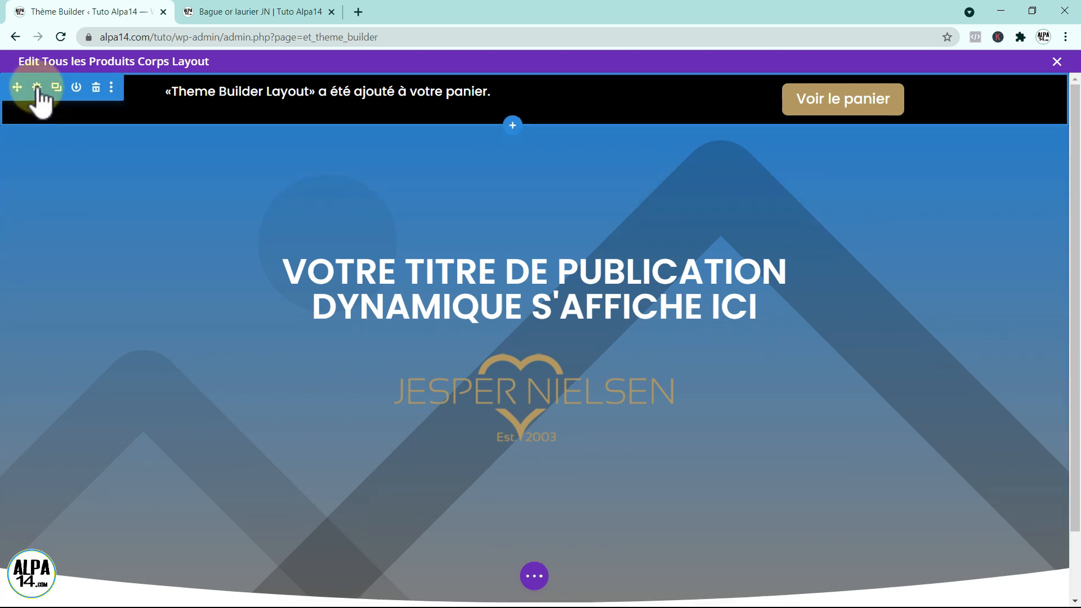
{"action": "left_click", "coordinate": [37, 88]}
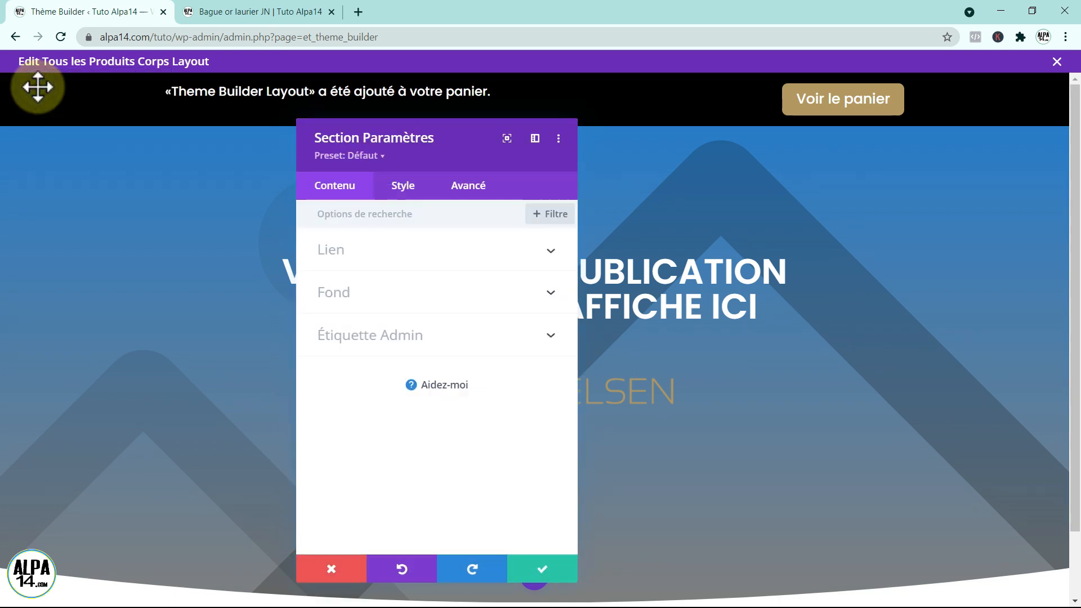
{"action": "left_click", "coordinate": [468, 190]}
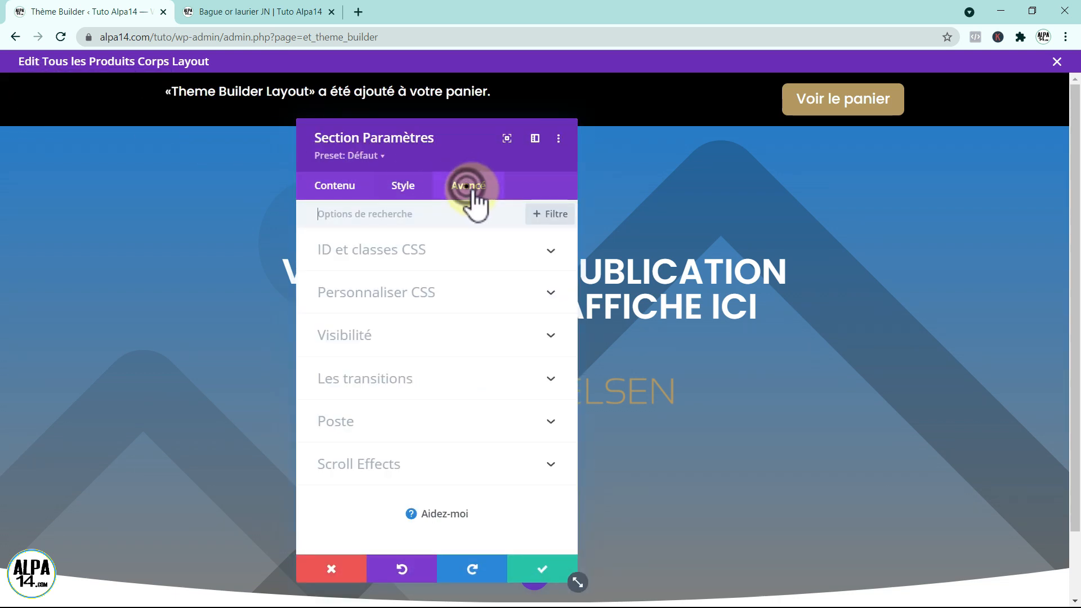
{"action": "left_click", "coordinate": [376, 465]}
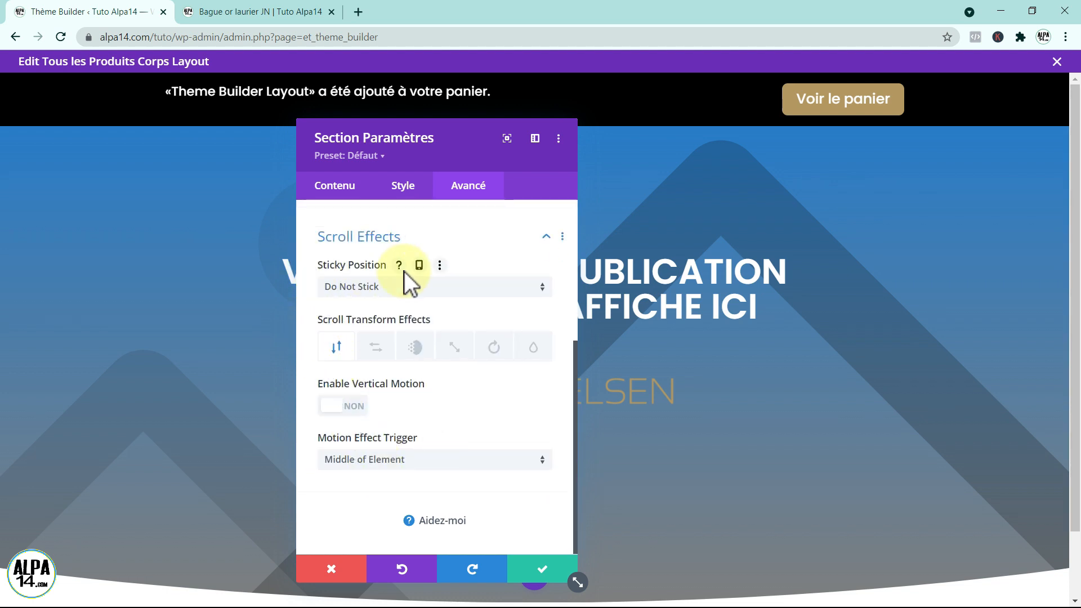
{"action": "left_click", "coordinate": [540, 288]}
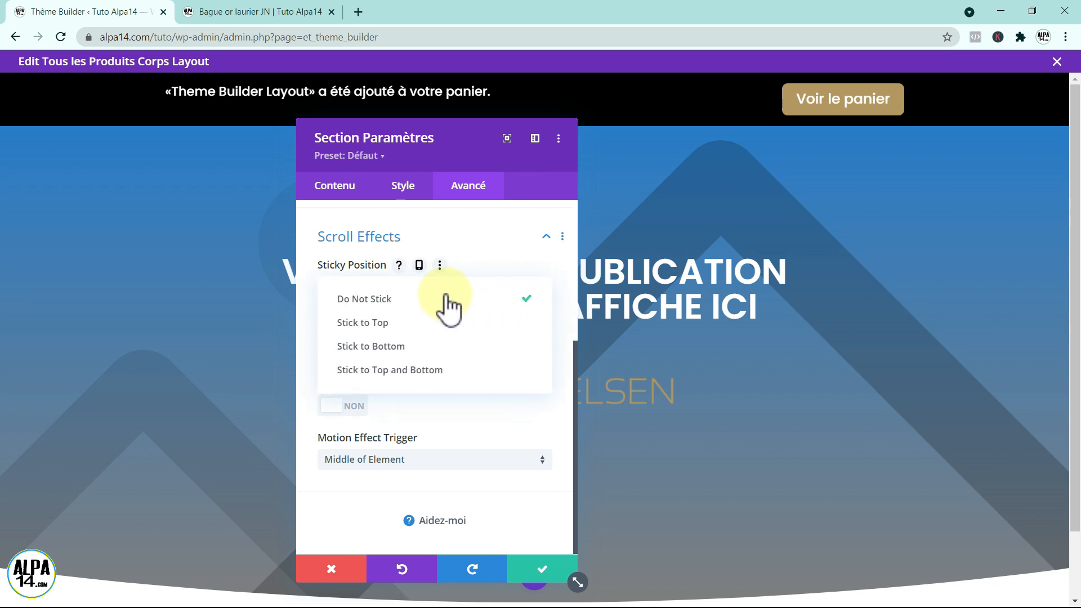
{"action": "left_click", "coordinate": [372, 327]}
{"action": "left_click", "coordinate": [535, 569]}
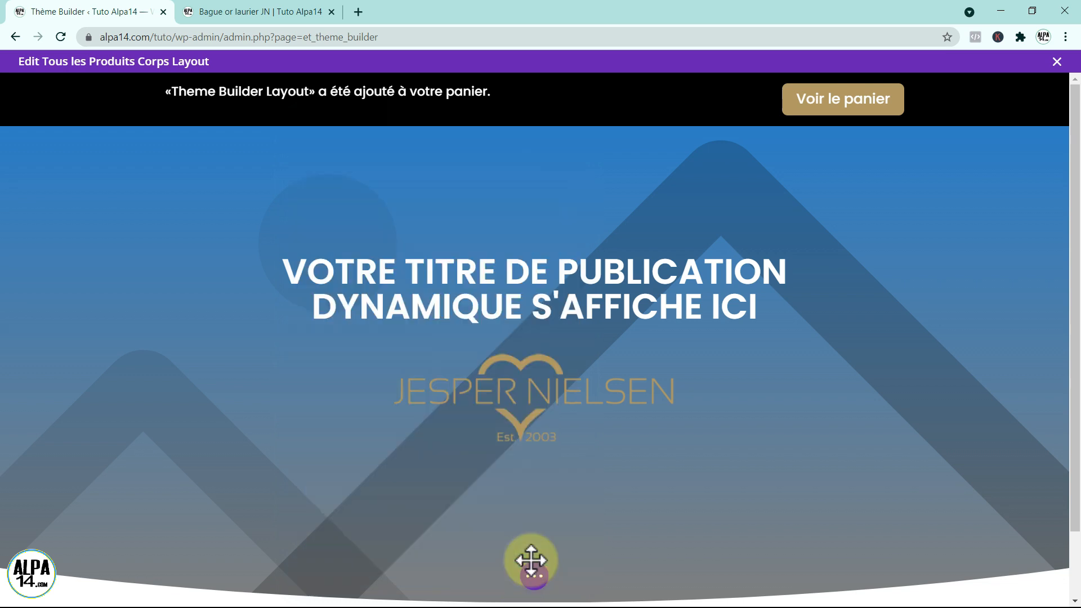
Add a normal section below the banner with a row of two equal columns
{"action": "left_click_drag", "start_coordinate": [1073, 164], "coordinate": [1075, 135]}
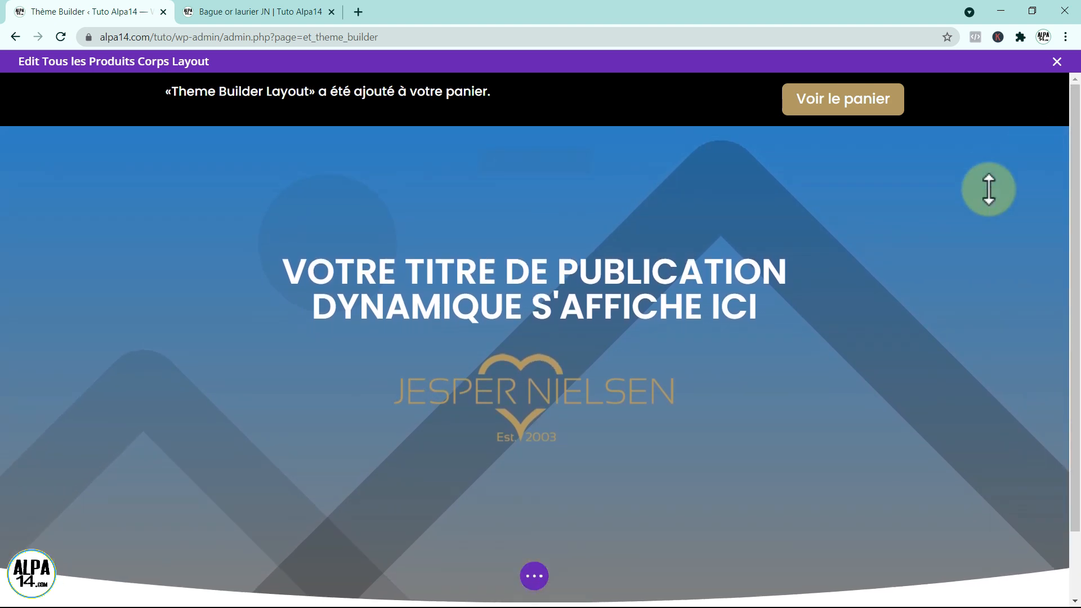
{"action": "mouse_move", "coordinate": [989, 189]}
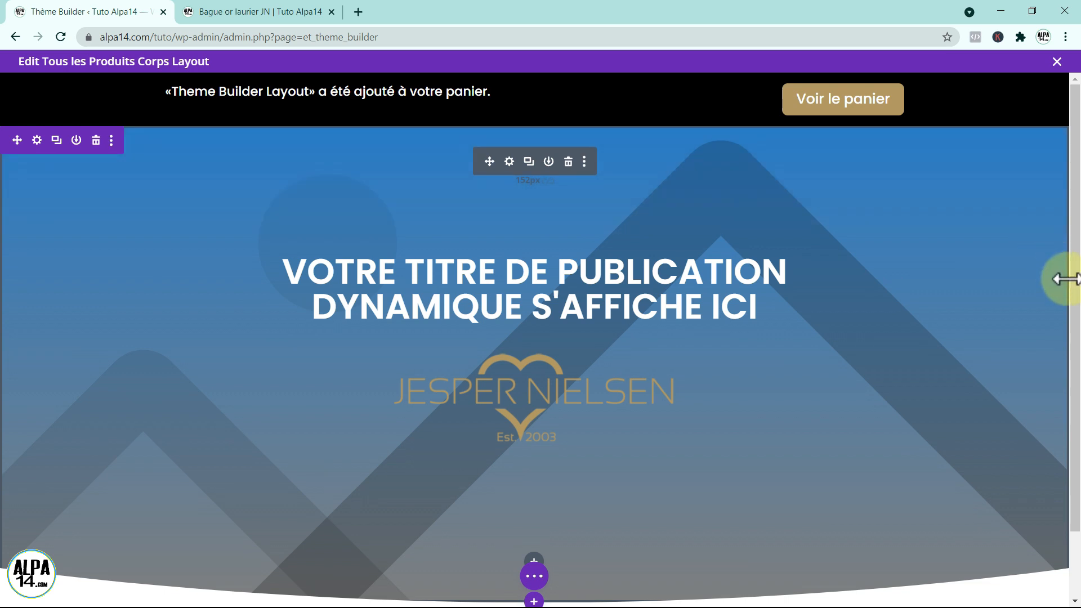
{"action": "left_click_drag", "start_coordinate": [1074, 294], "coordinate": [1074, 389]}
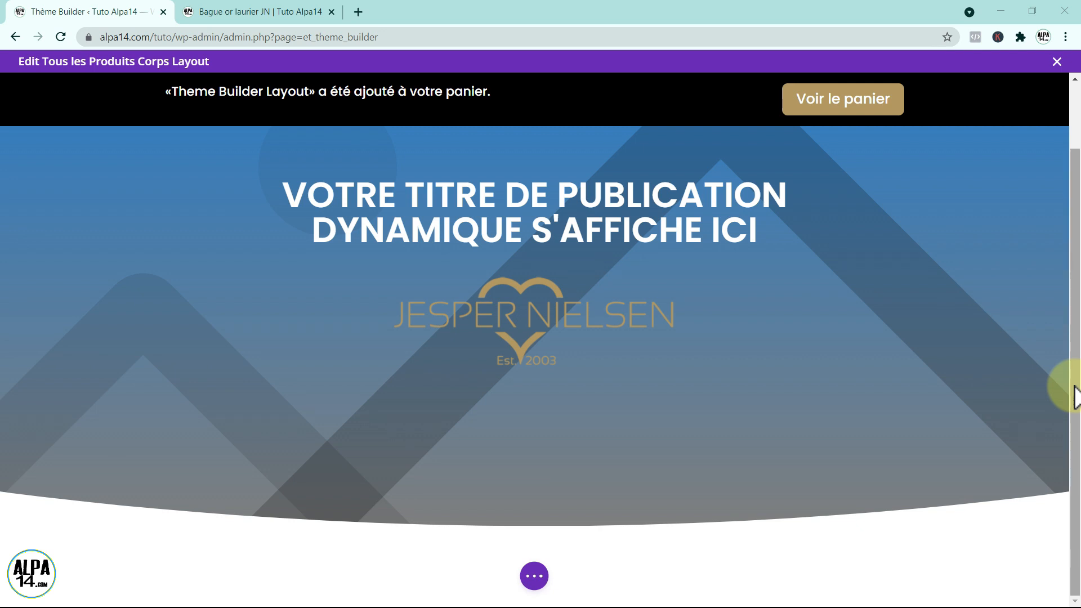
{"action": "mouse_move", "coordinate": [533, 512]}
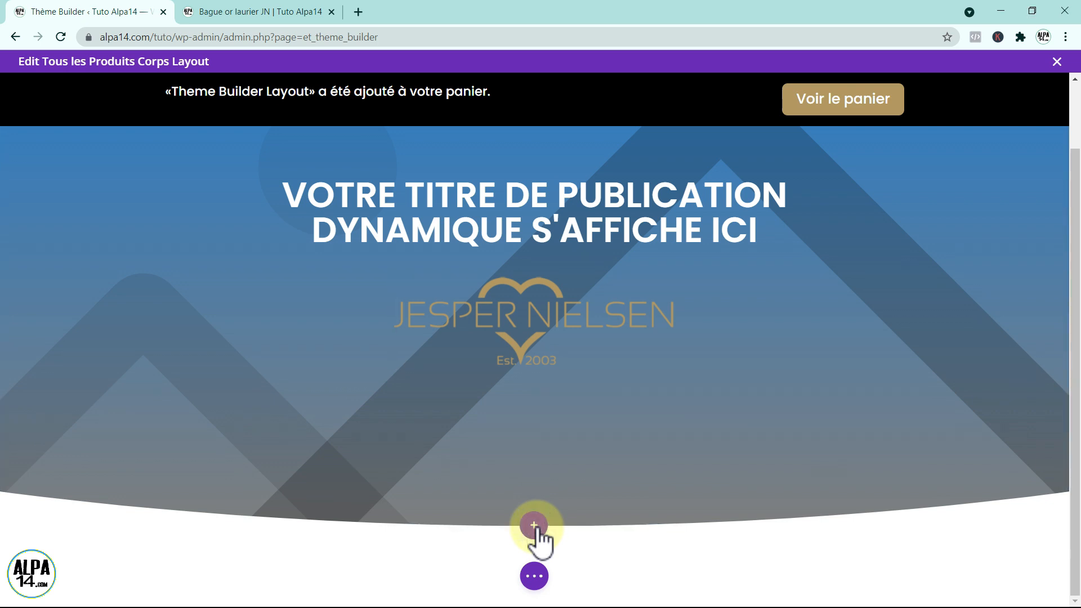
{"action": "left_click", "coordinate": [533, 526]}
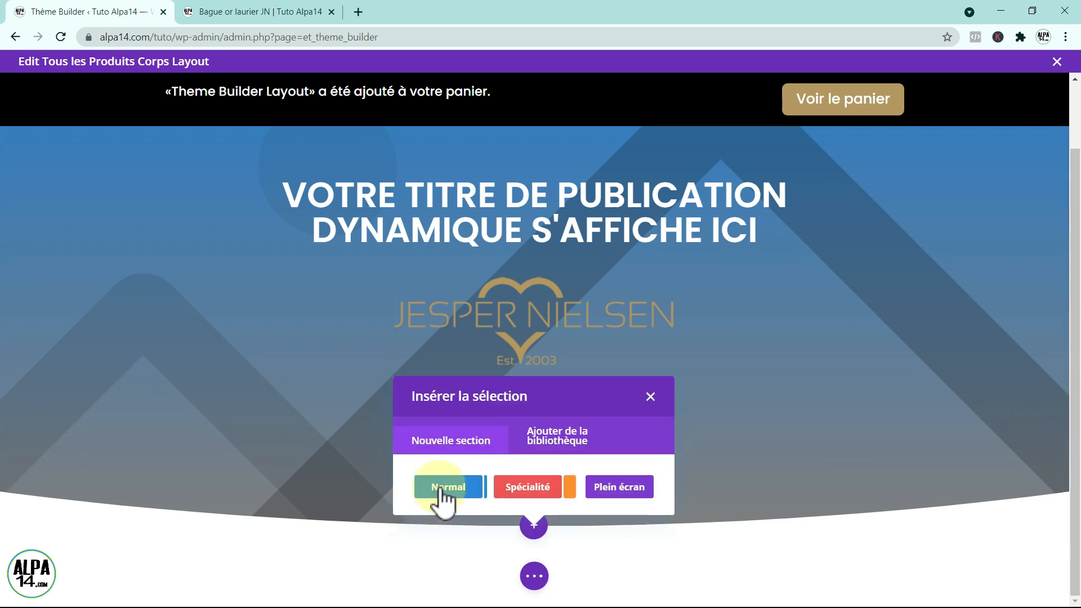
{"action": "left_click", "coordinate": [445, 488]}
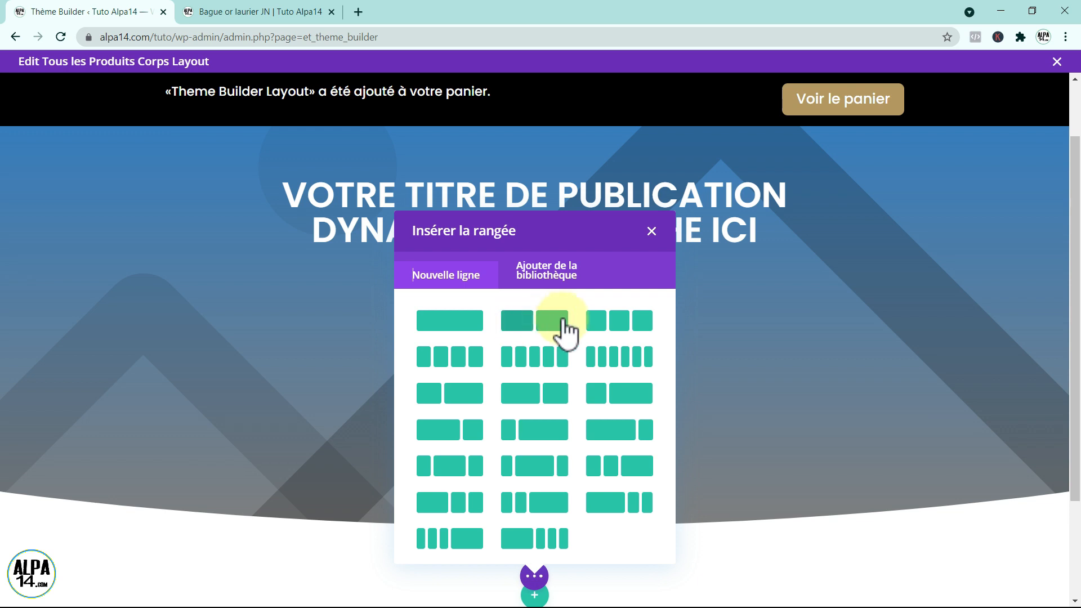
{"action": "left_click", "coordinate": [533, 321]}
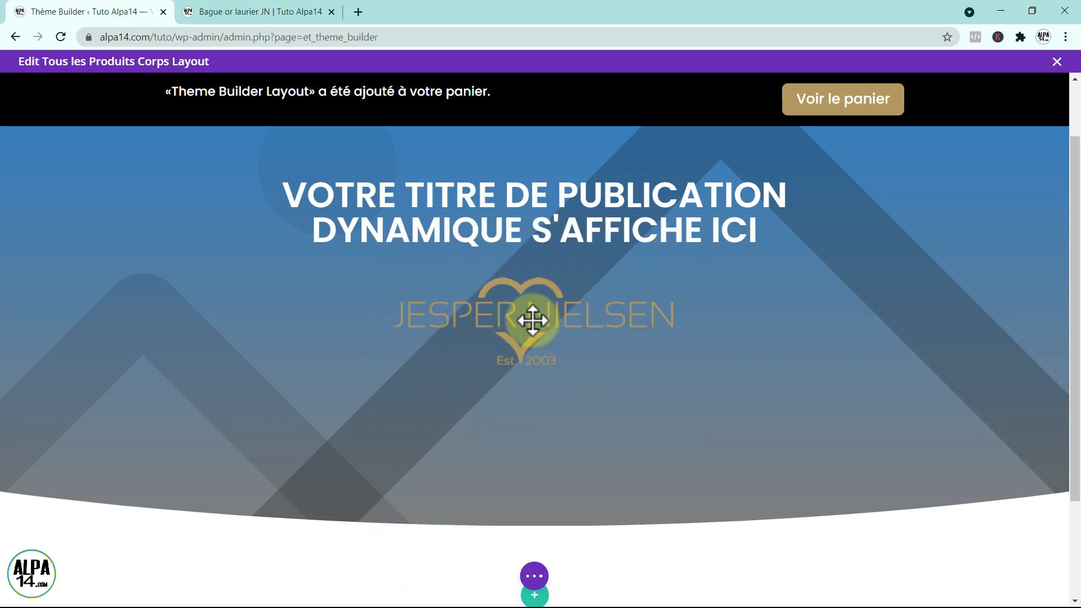
Insert a Woo Images module in the new row's left column and open its Éléments options
{"action": "left_click_drag", "start_coordinate": [1072, 357], "coordinate": [1076, 445]}
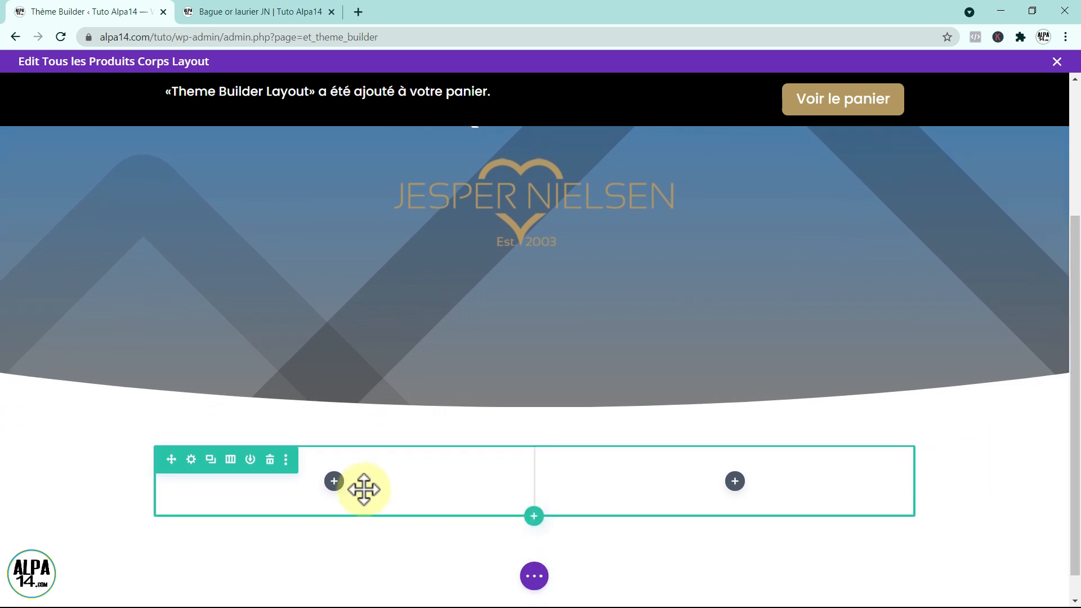
{"action": "left_click", "coordinate": [334, 482]}
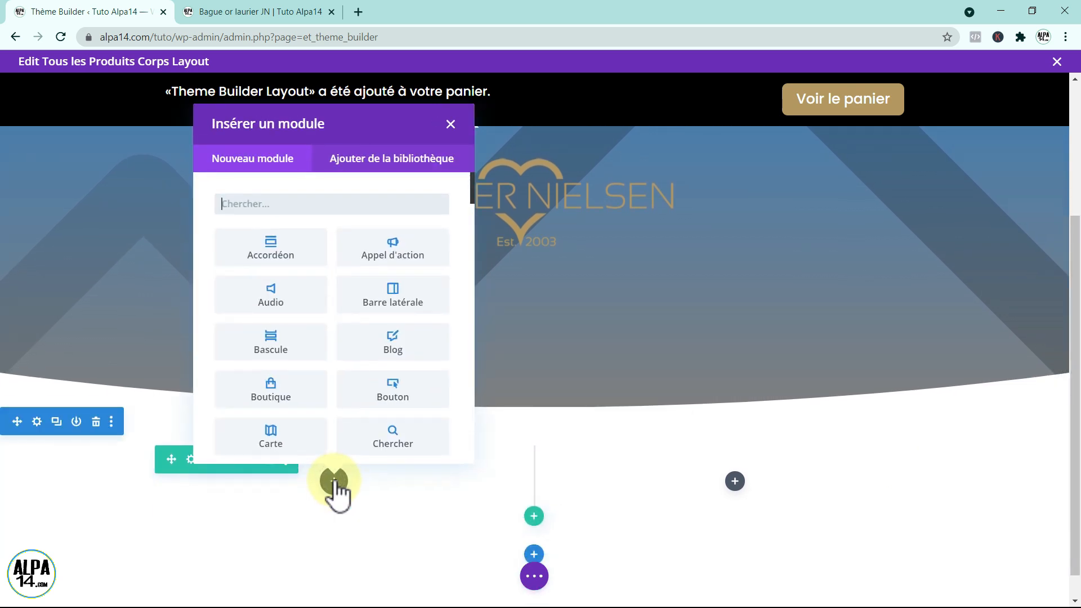
{"action": "left_click", "coordinate": [234, 210]}
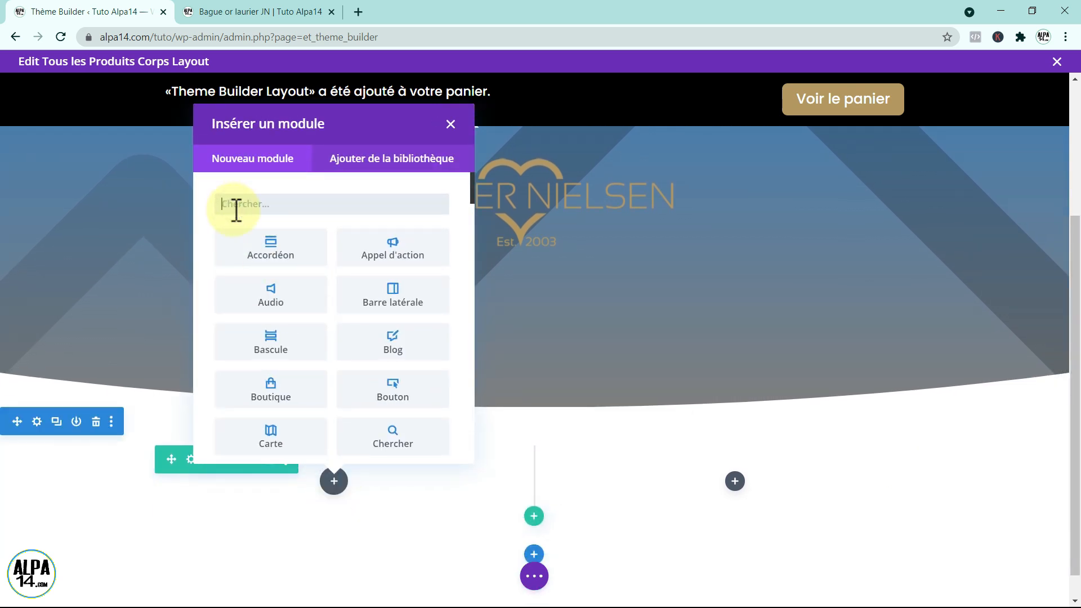
{"action": "type", "text": "woo"}
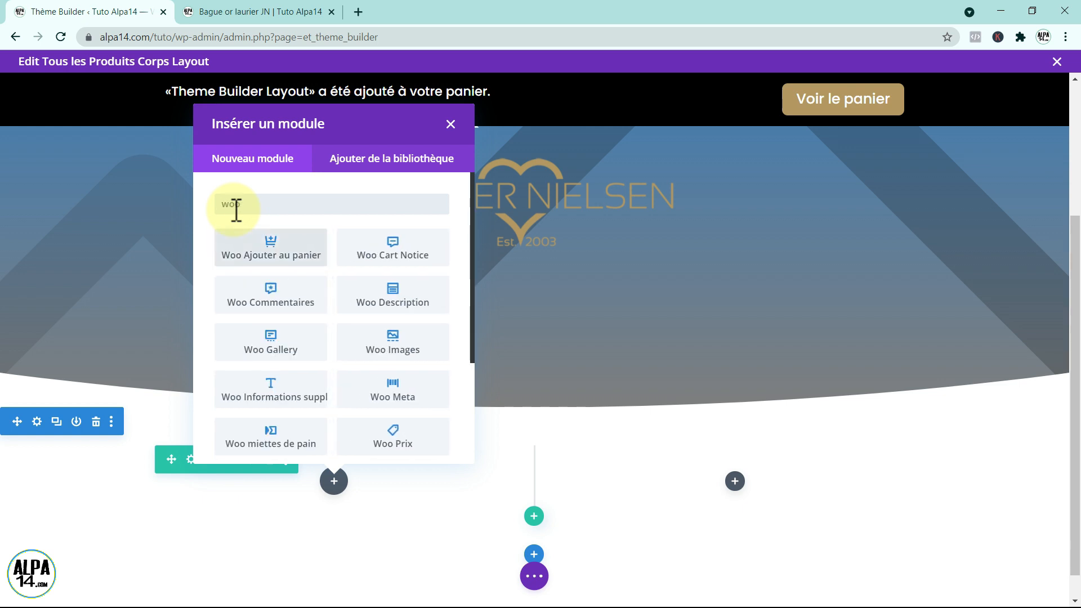
{"action": "left_click", "coordinate": [388, 345]}
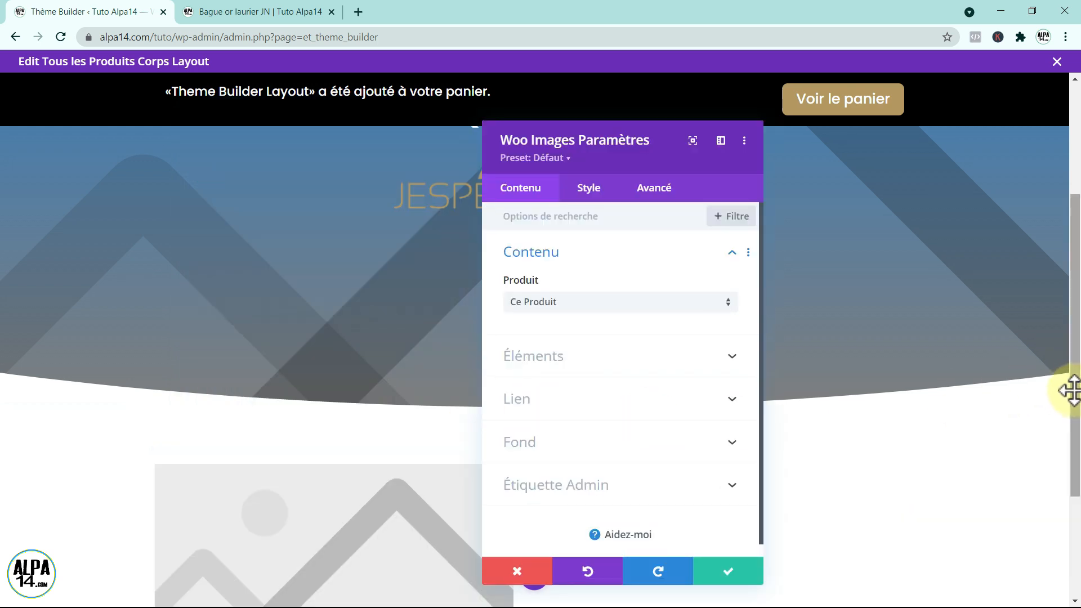
{"action": "scroll", "coordinate": [1074, 417], "scroll_direction": "down", "scroll_amount": 1}
{"action": "scroll", "coordinate": [1077, 450], "scroll_direction": "down", "scroll_amount": 1}
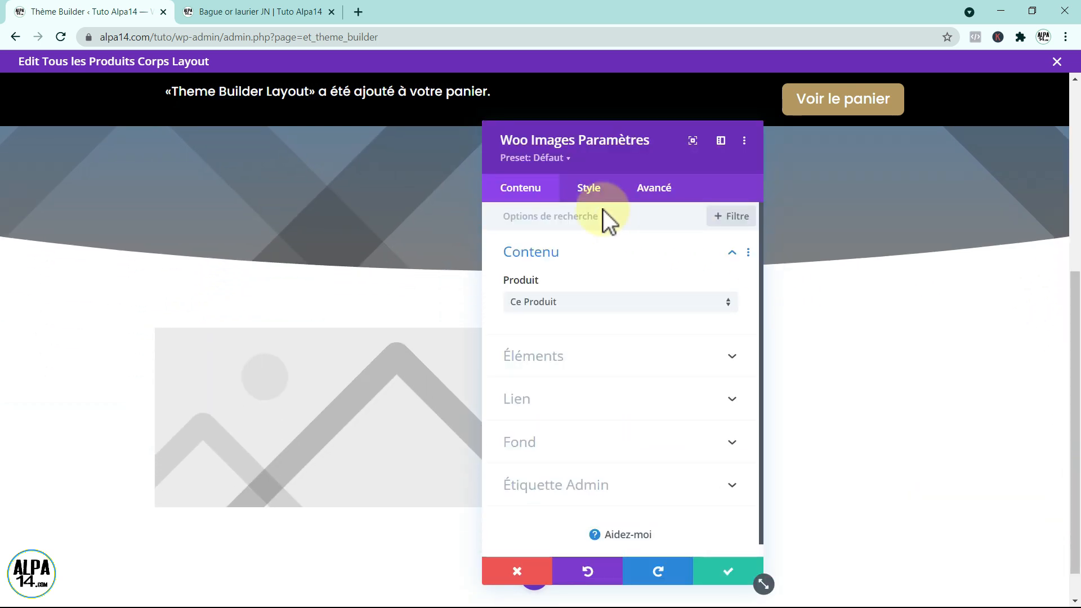
{"action": "left_click_drag", "start_coordinate": [576, 135], "coordinate": [652, 138]}
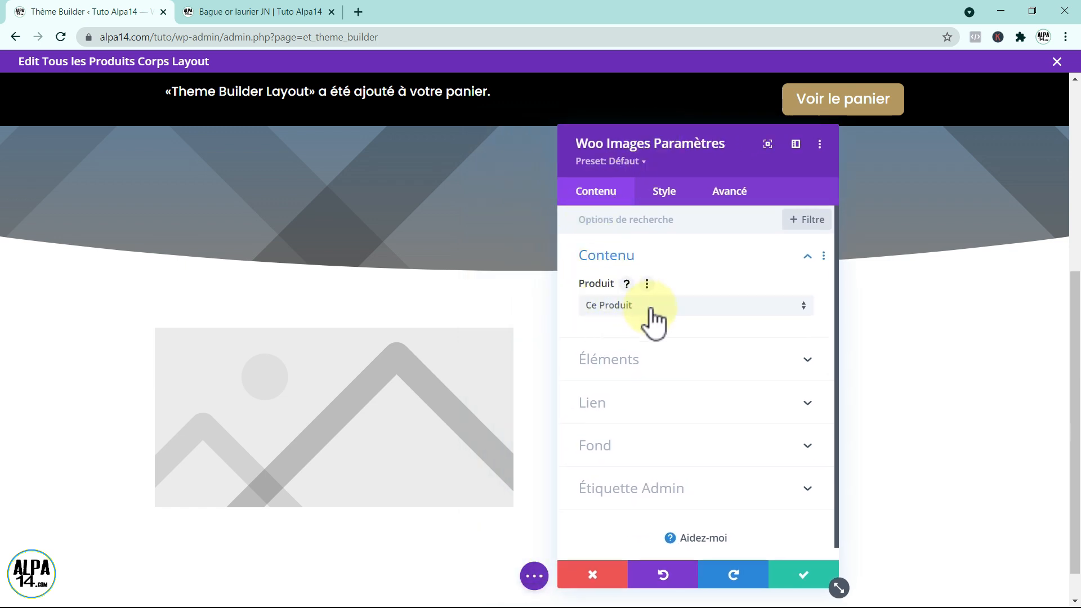
{"action": "left_click", "coordinate": [809, 359]}
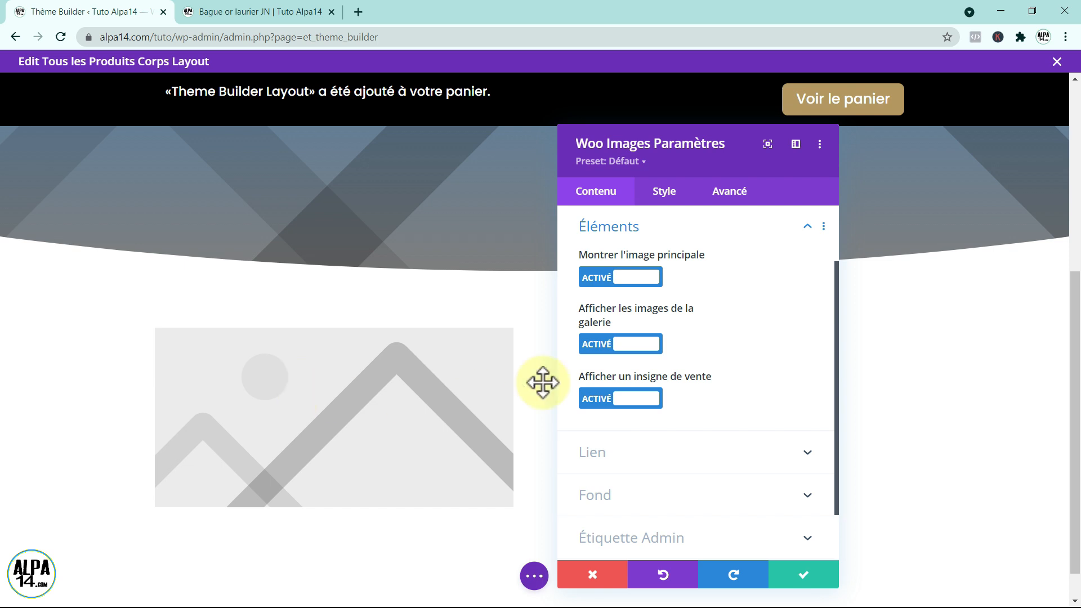
Give the Woo Images module a 1px border in the gold colour #b49861
{"action": "left_click", "coordinate": [660, 193]}
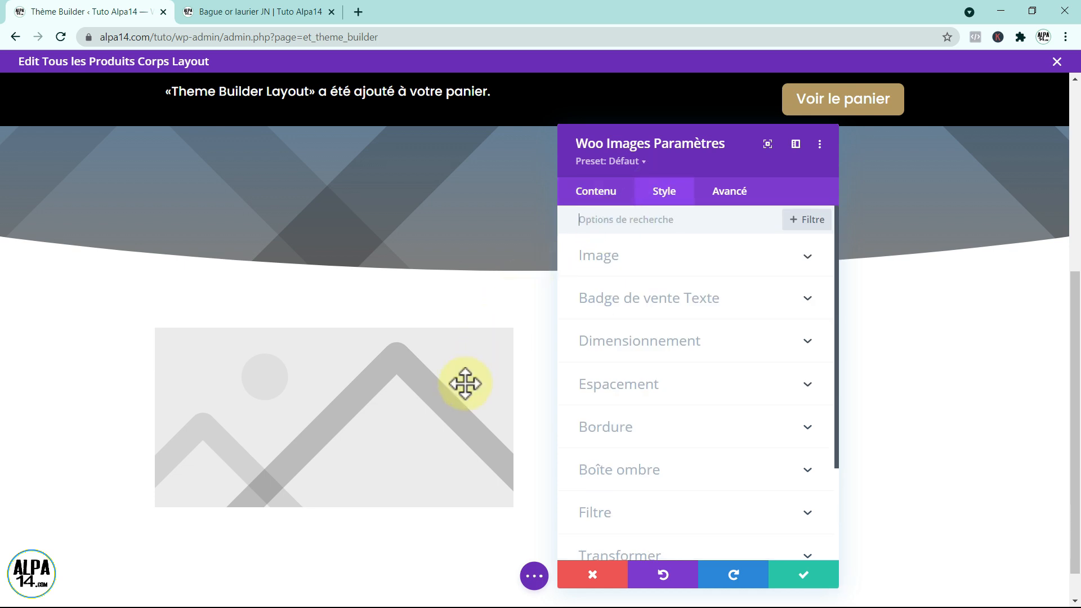
{"action": "left_click", "coordinate": [792, 431]}
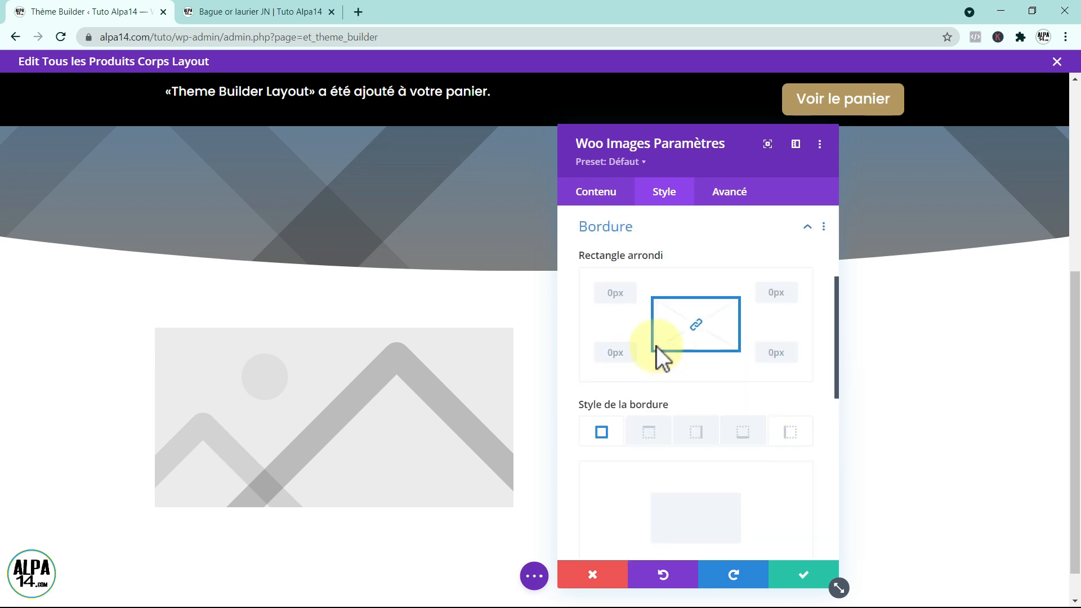
{"action": "left_click_drag", "start_coordinate": [836, 374], "coordinate": [849, 421]}
{"action": "left_click", "coordinate": [762, 488]}
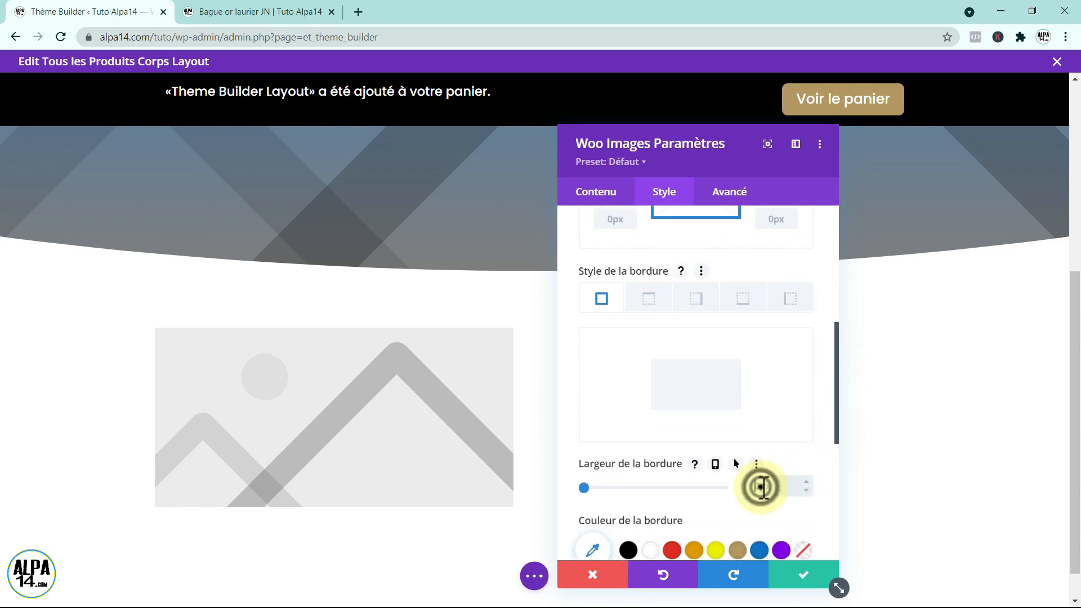
{"action": "type", "text": "1"}
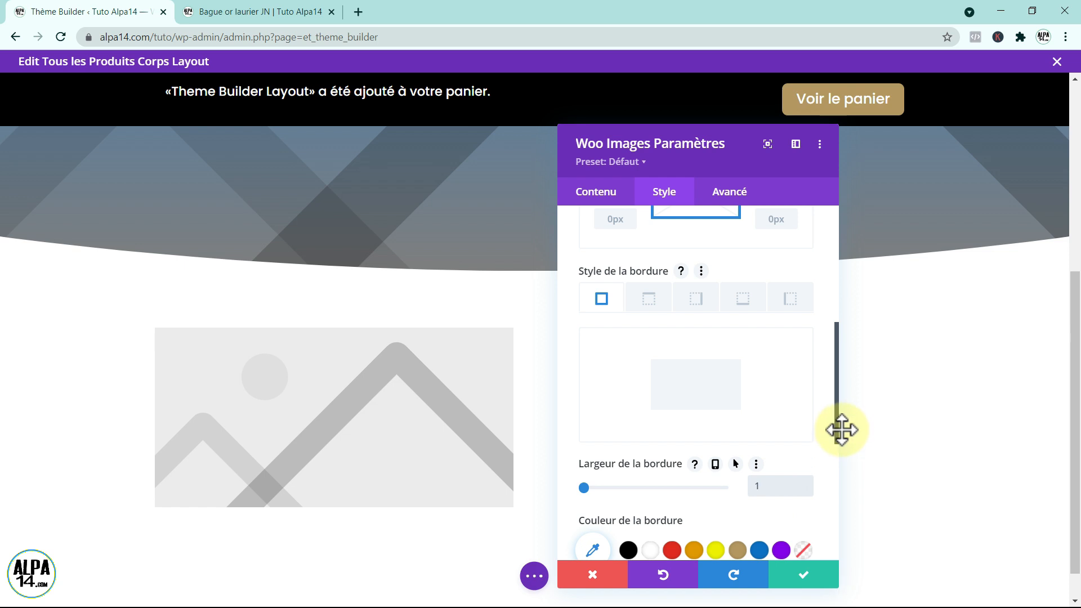
{"action": "type", "text": "px"}
{"action": "left_click_drag", "start_coordinate": [837, 417], "coordinate": [840, 454]}
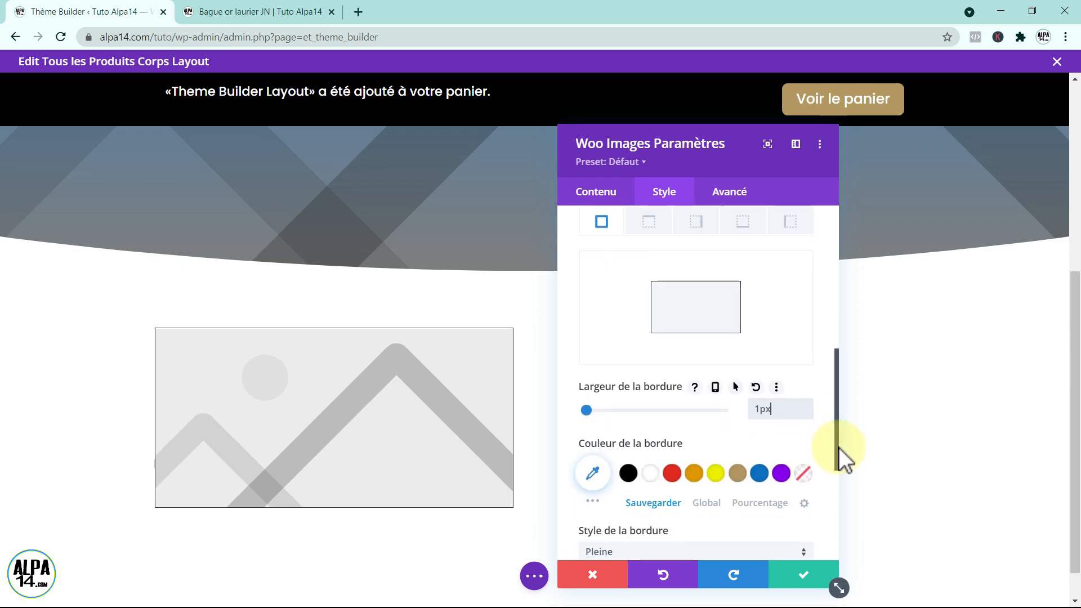
{"action": "left_click", "coordinate": [741, 473]}
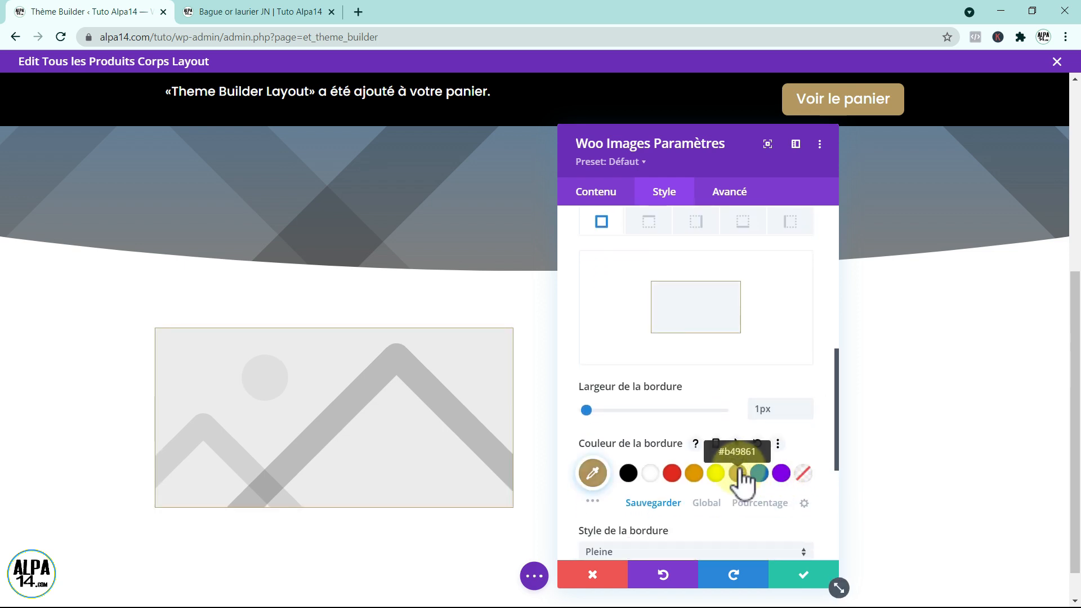
Round all four corners of the Woo Images module to 8px and save its settings
{"action": "left_click_drag", "start_coordinate": [838, 429], "coordinate": [849, 365]}
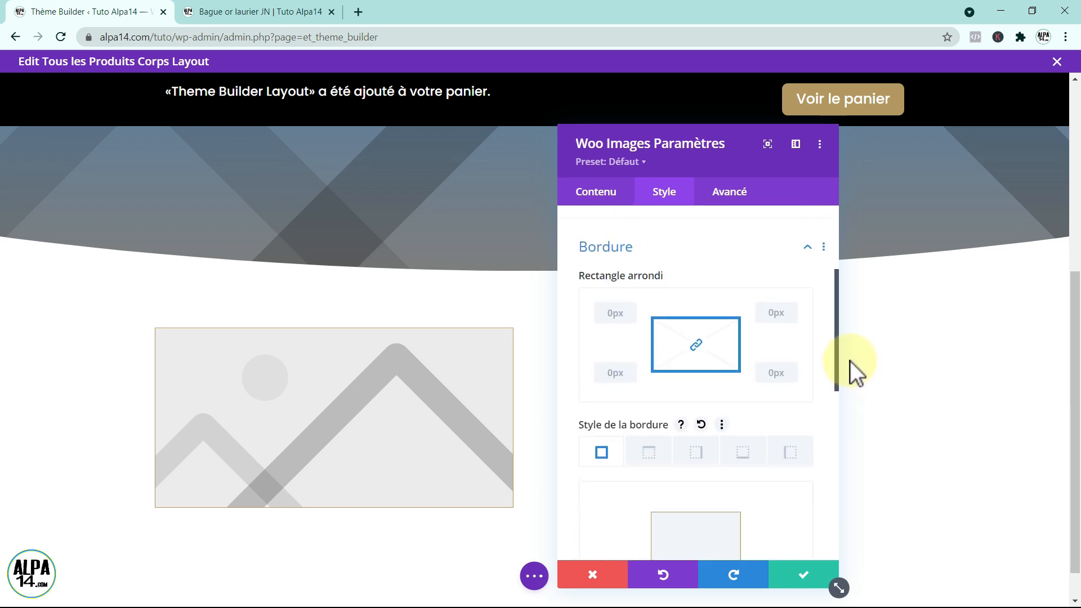
{"action": "left_click", "coordinate": [617, 313]}
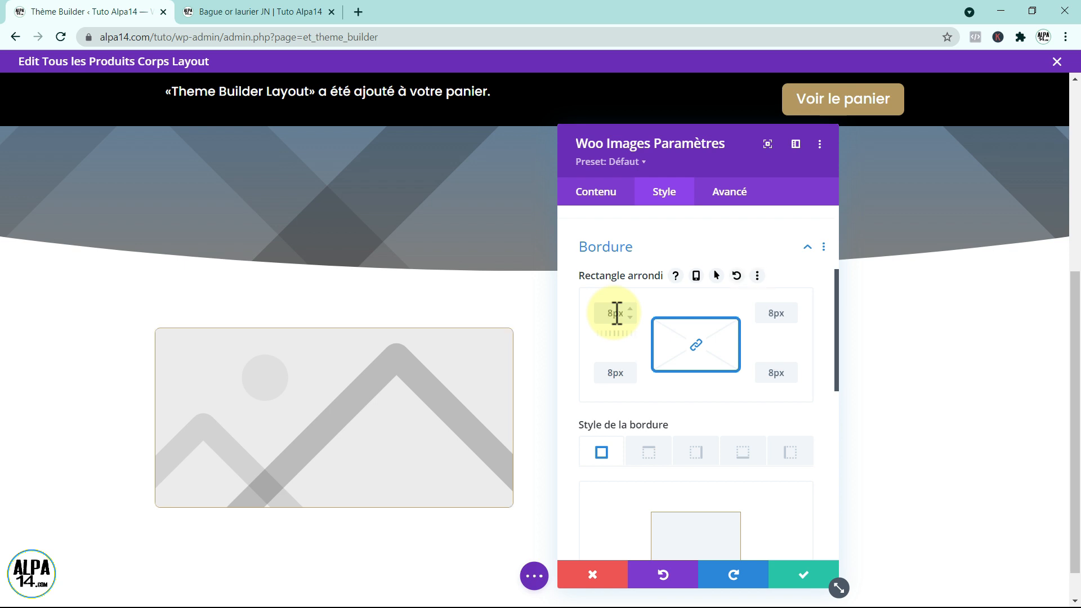
{"action": "left_click", "coordinate": [809, 580]}
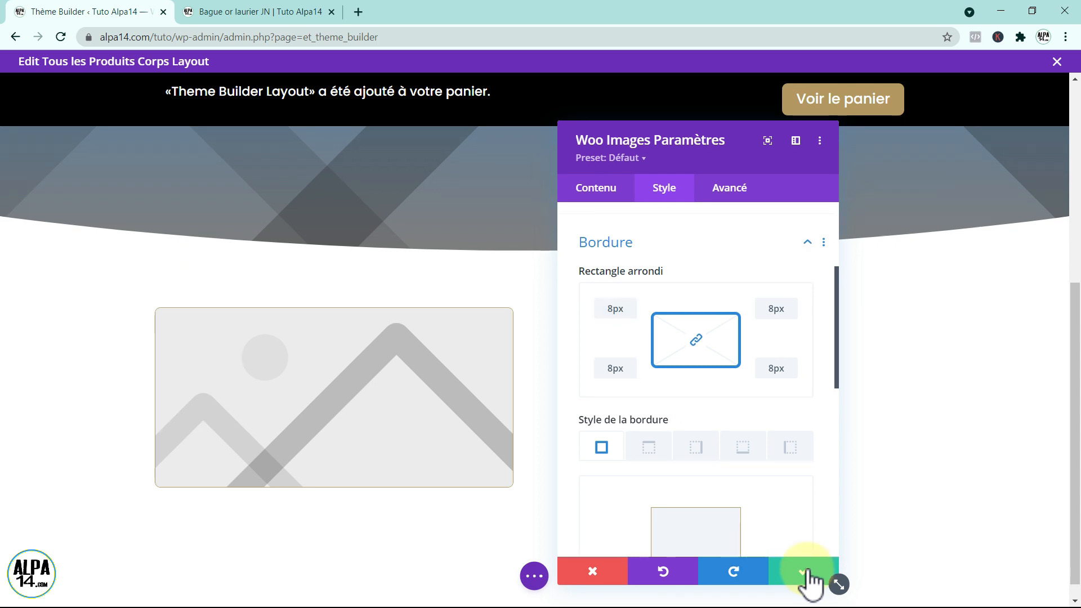
{"action": "left_click", "coordinate": [808, 580]}
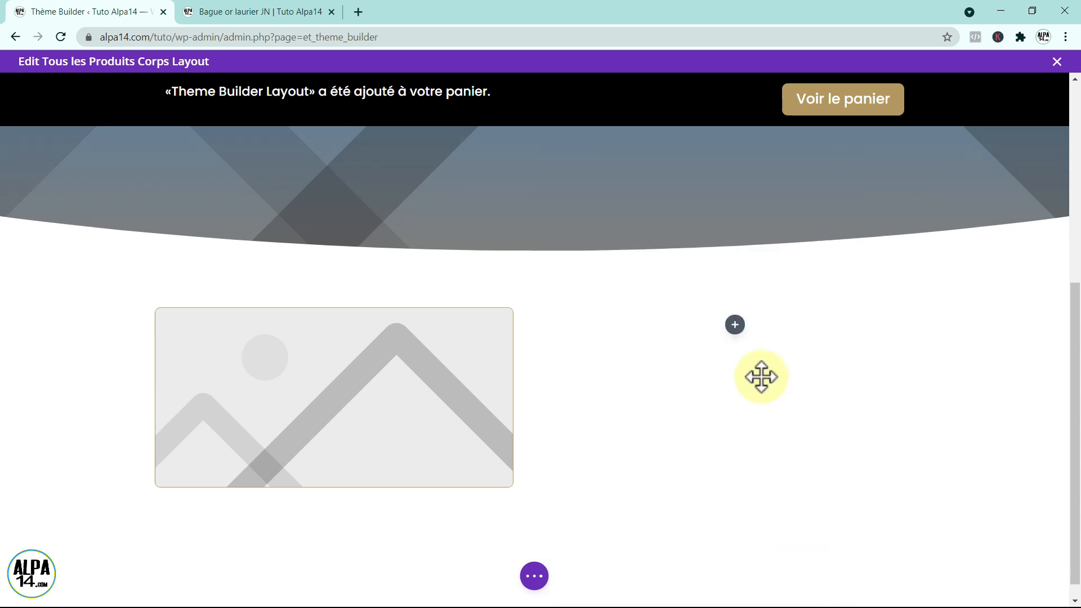
Insert a Woo Titre module in the row's empty right column and move its settings window clear of the title
{"action": "left_click", "coordinate": [735, 325]}
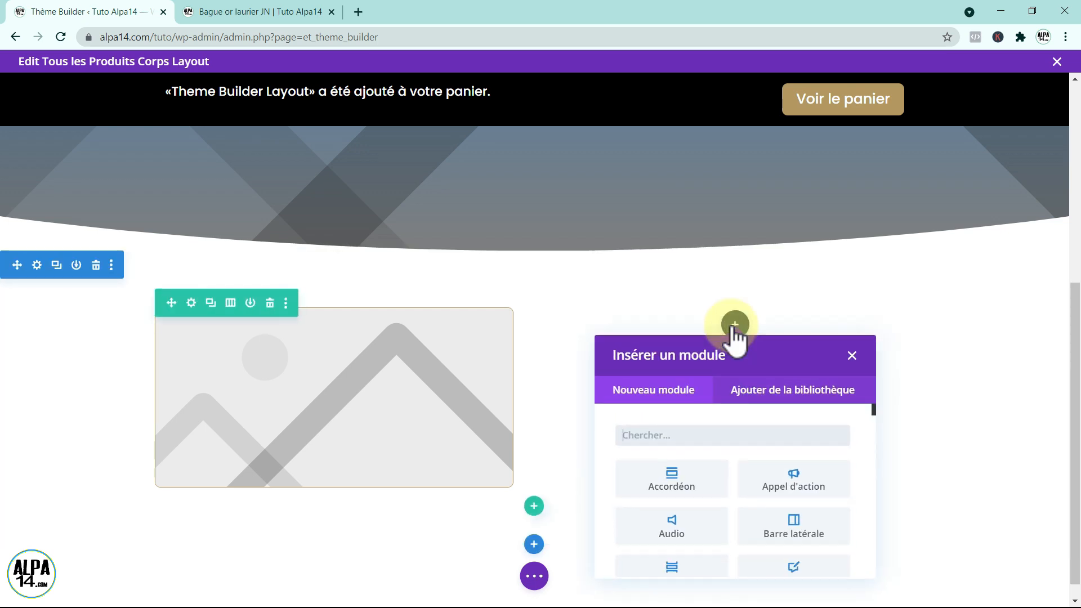
{"action": "left_click", "coordinate": [647, 435]}
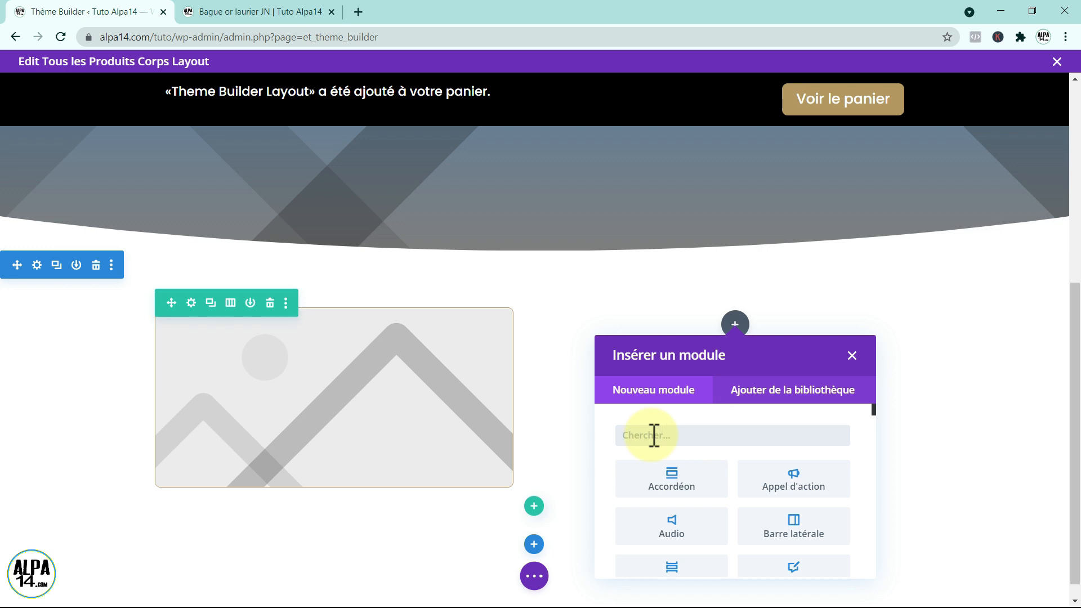
{"action": "type", "text": "woo"}
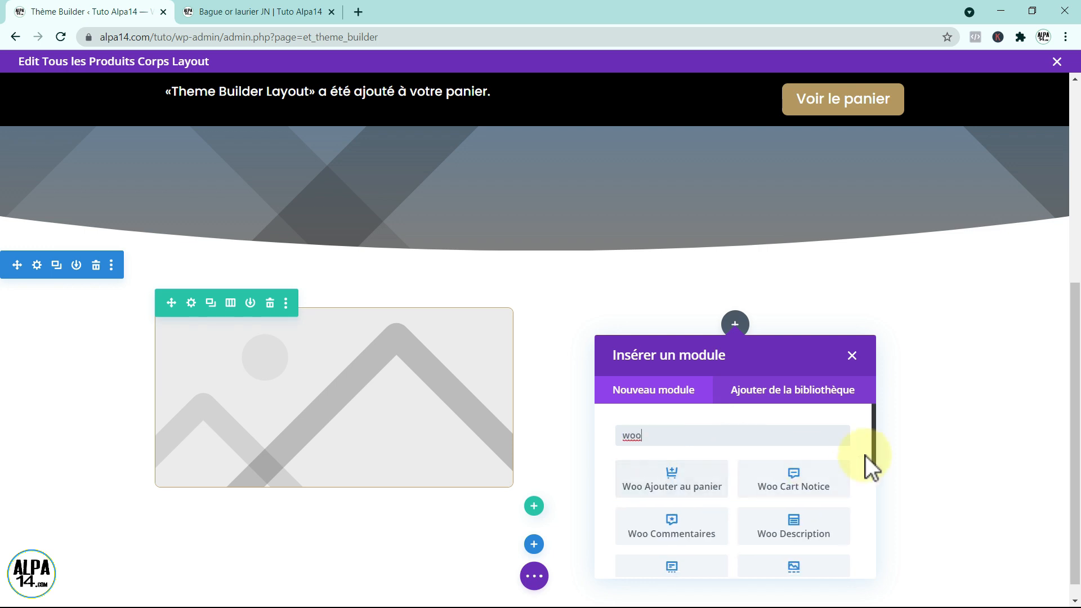
{"action": "left_click_drag", "start_coordinate": [873, 452], "coordinate": [878, 559]}
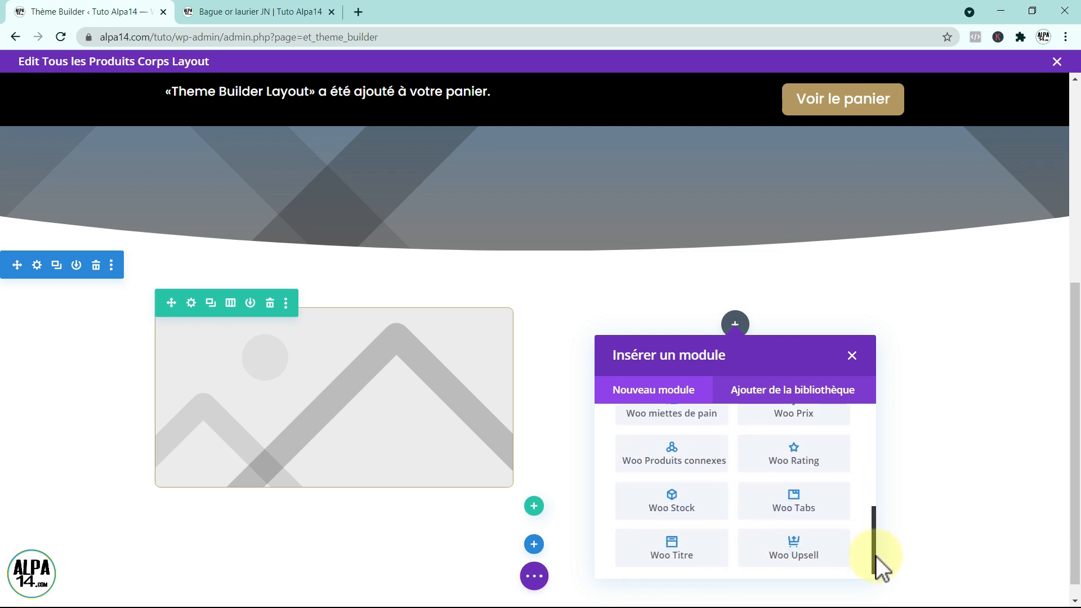
{"action": "left_click", "coordinate": [665, 554]}
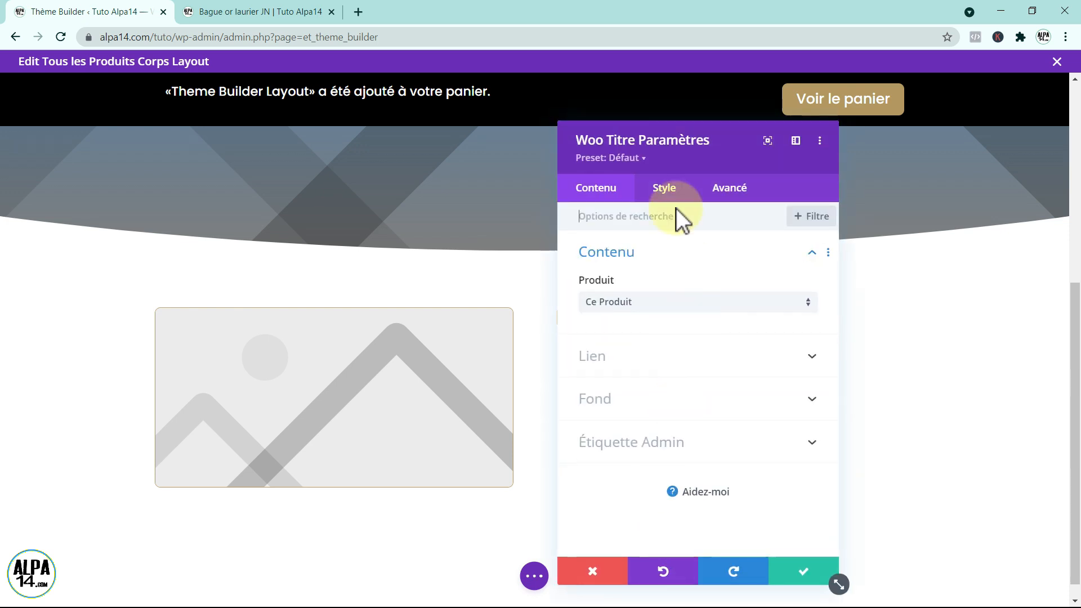
{"action": "left_click_drag", "start_coordinate": [710, 128], "coordinate": [391, 128]}
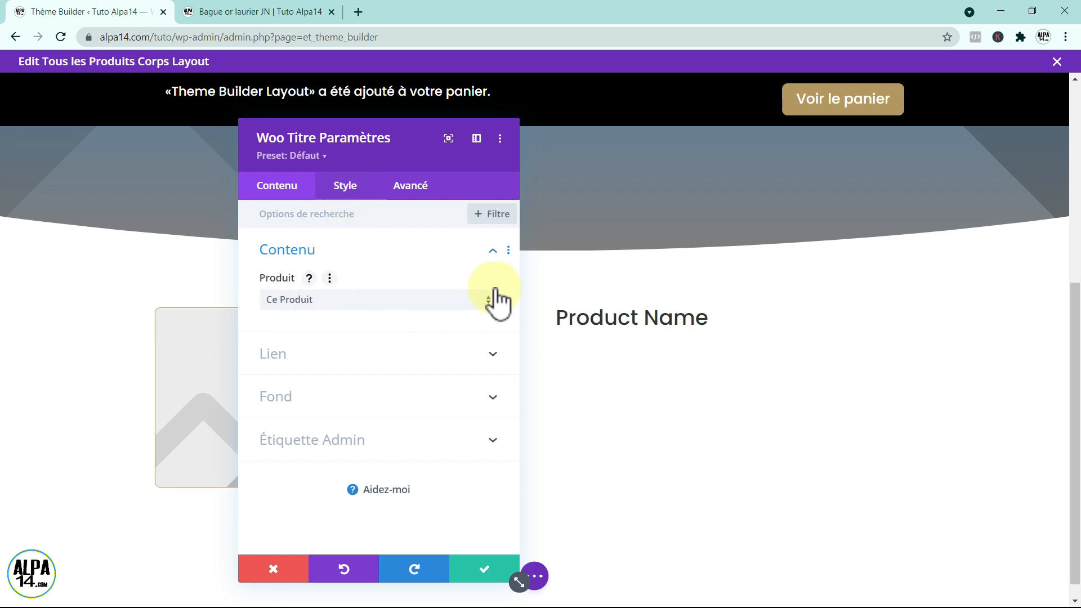
Set the product title's heading level to H2 and its font weight to Semi Gras, and save the module
{"action": "left_click", "coordinate": [559, 321]}
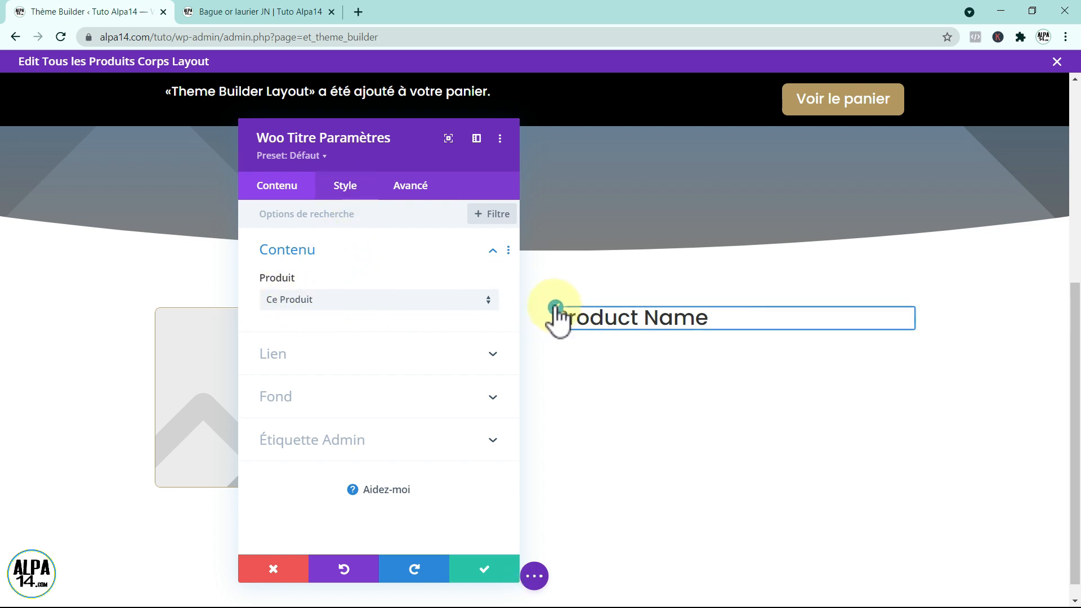
{"action": "left_click", "coordinate": [558, 308]}
{"action": "left_click", "coordinate": [274, 300]}
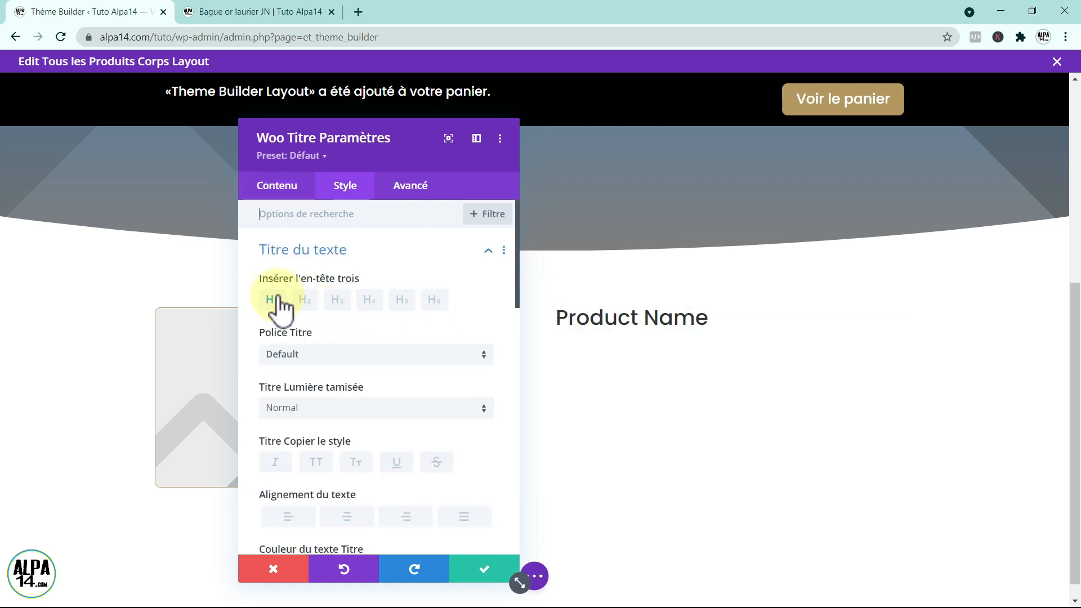
{"action": "left_click", "coordinate": [304, 300]}
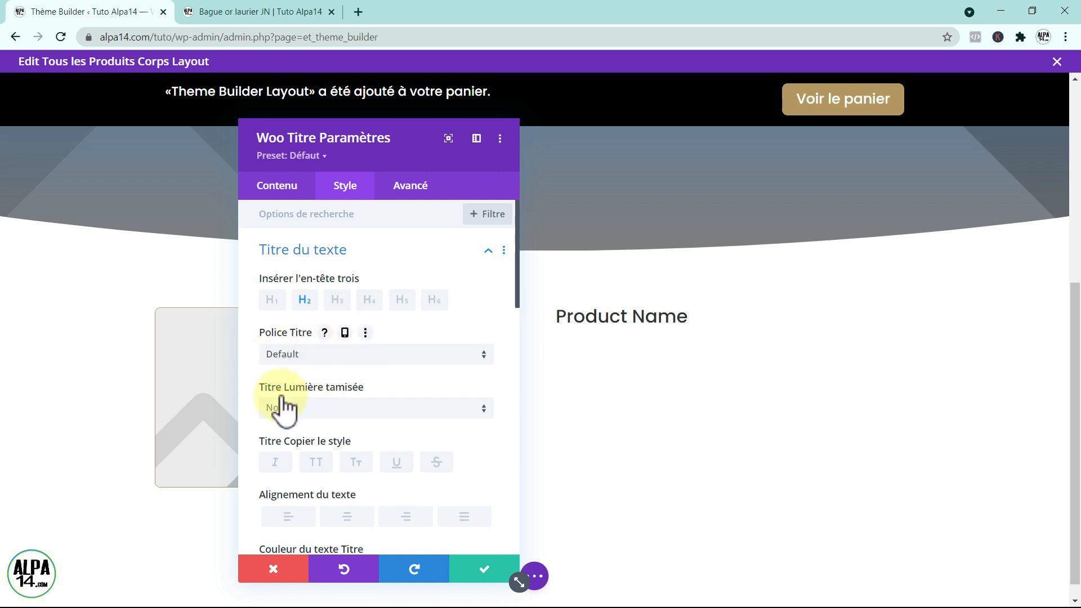
{"action": "left_click", "coordinate": [486, 406]}
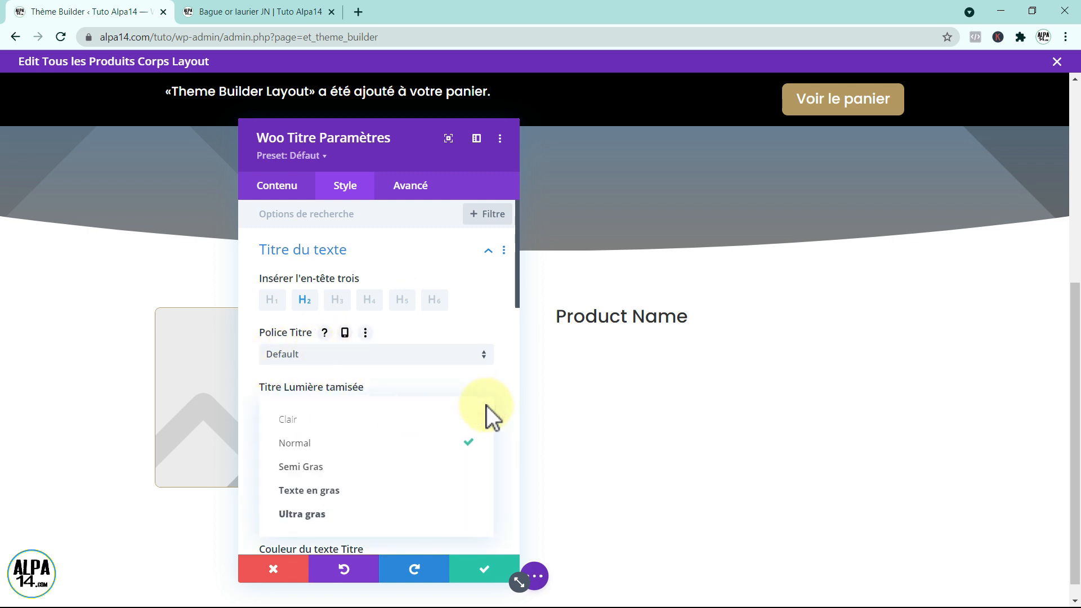
{"action": "left_click", "coordinate": [388, 470]}
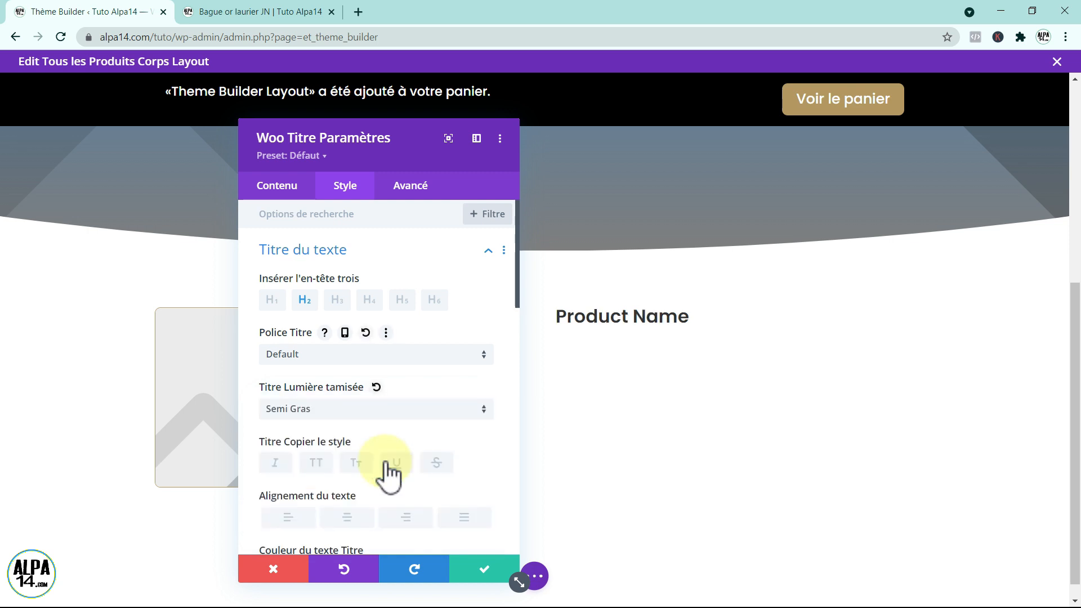
{"action": "left_click", "coordinate": [494, 566]}
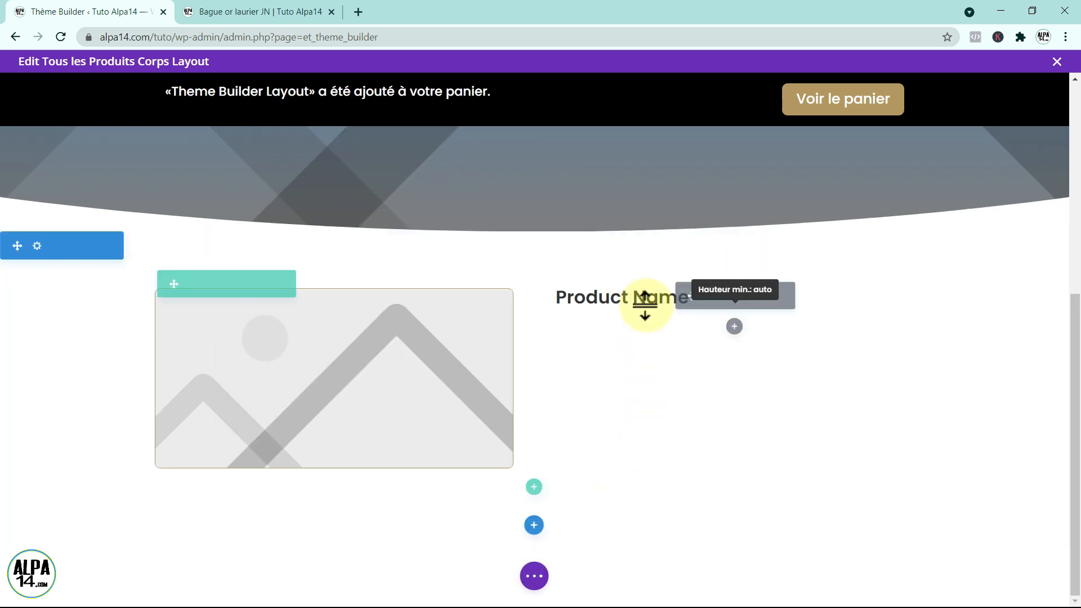
Insert a Woo Rating module below the product title in the right column
{"action": "left_click", "coordinate": [735, 327]}
{"action": "left_click", "coordinate": [653, 439]}
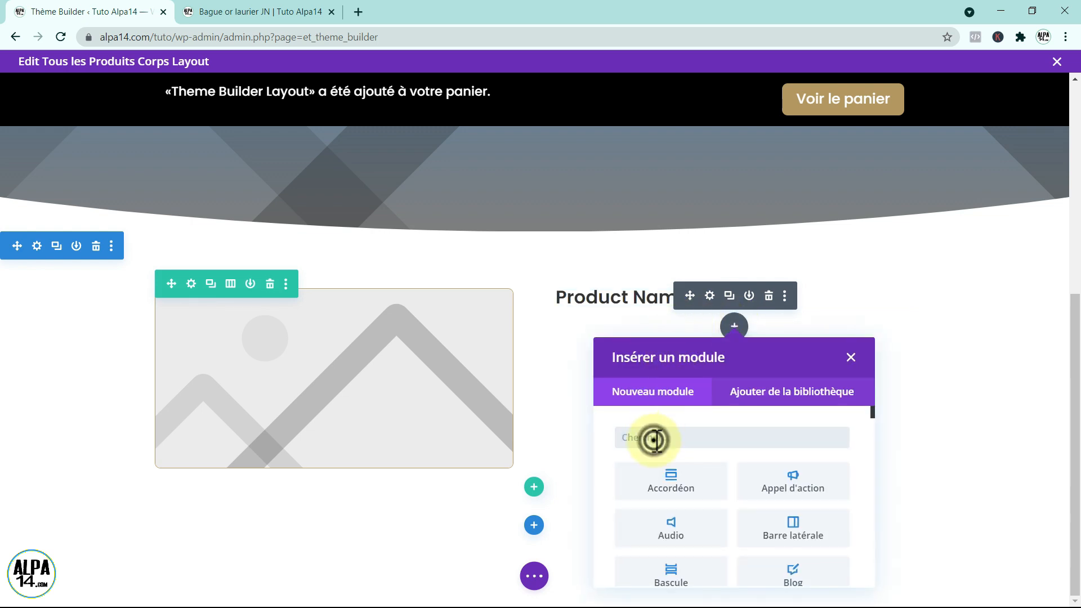
{"action": "type", "text": "woo"}
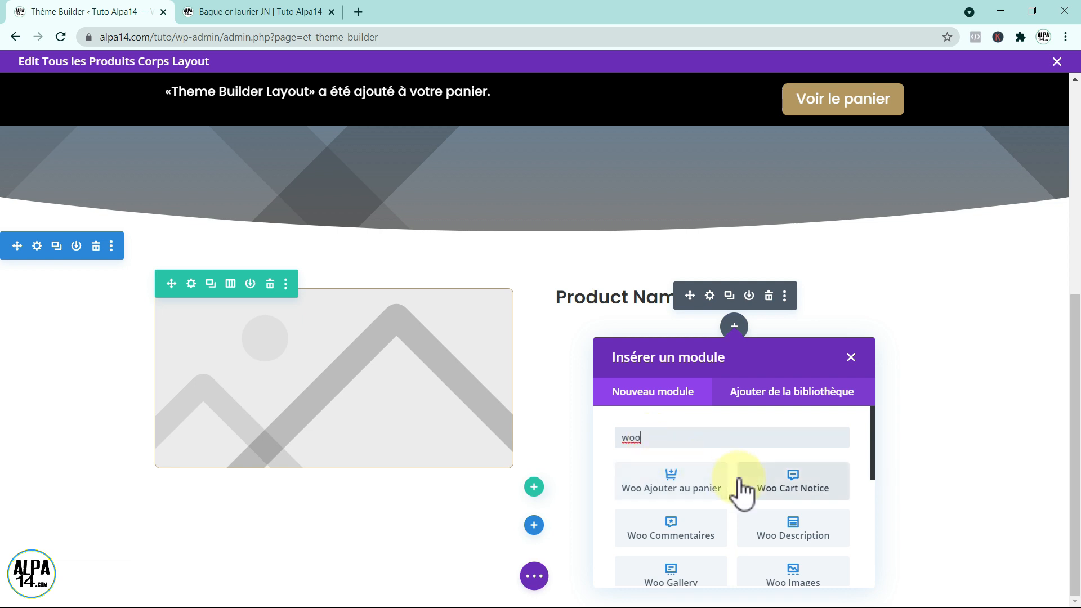
{"action": "scroll", "coordinate": [740, 482], "scroll_direction": "down", "scroll_amount": 2}
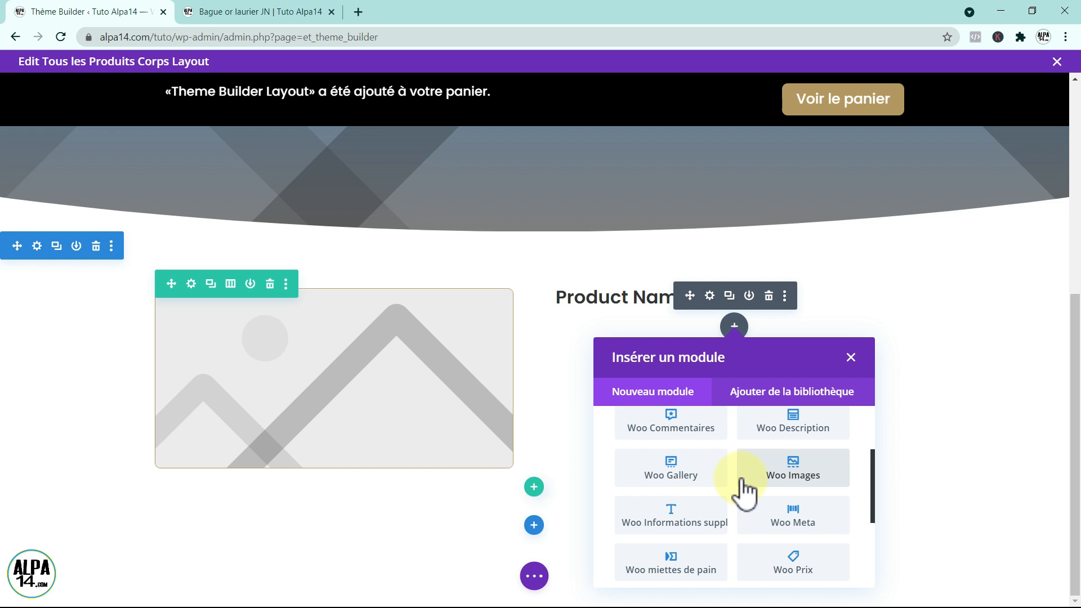
{"action": "scroll", "coordinate": [743, 480], "scroll_direction": "down", "scroll_amount": 1}
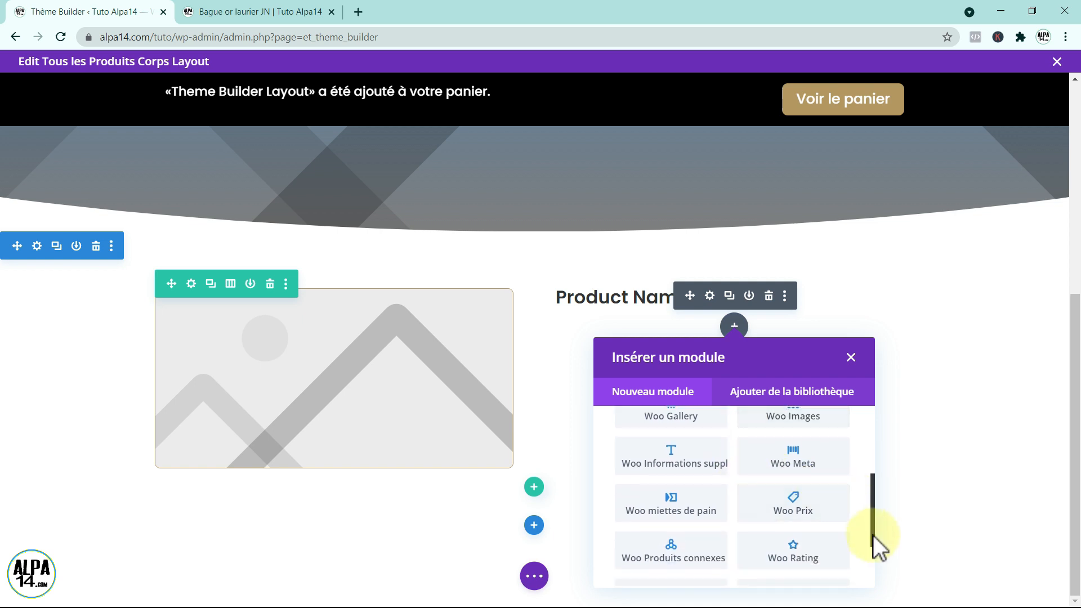
{"action": "left_click_drag", "start_coordinate": [873, 536], "coordinate": [874, 554]}
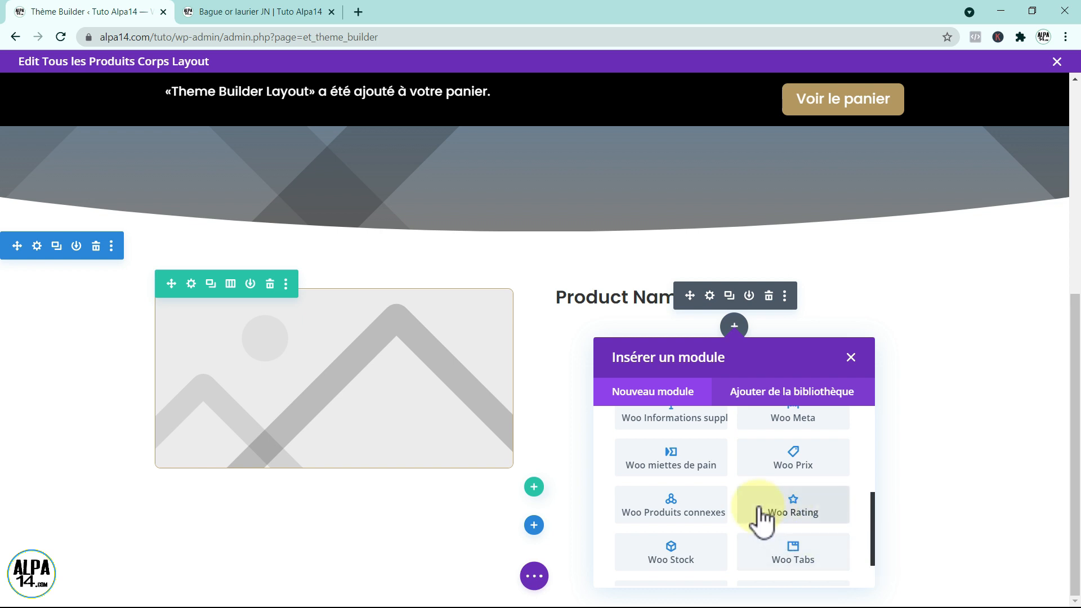
{"action": "left_click", "coordinate": [804, 512]}
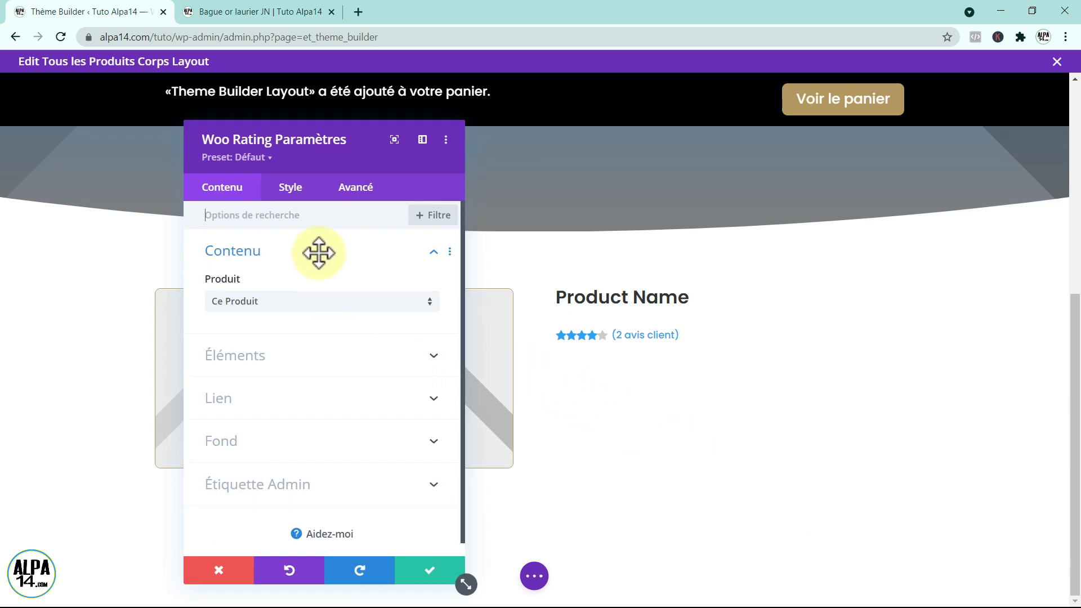
Turn off customer reviews (Afficher les commentaires des clients) in the Woo Rating module, set Star Rating Color to #b49861, and save
{"action": "left_click", "coordinate": [391, 363]}
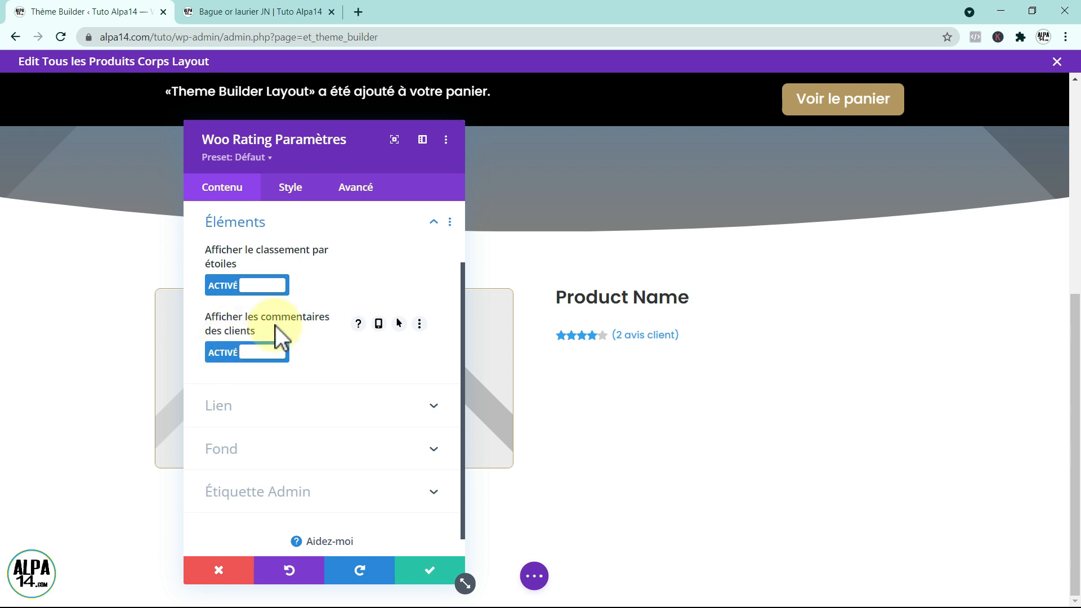
{"action": "left_click", "coordinate": [221, 353]}
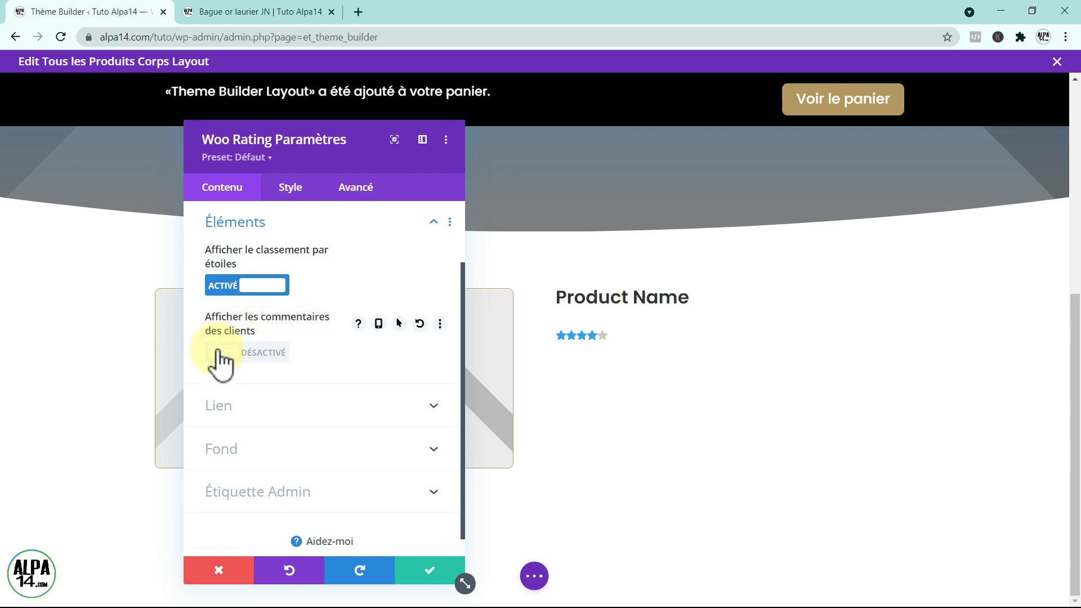
{"action": "left_click", "coordinate": [555, 332]}
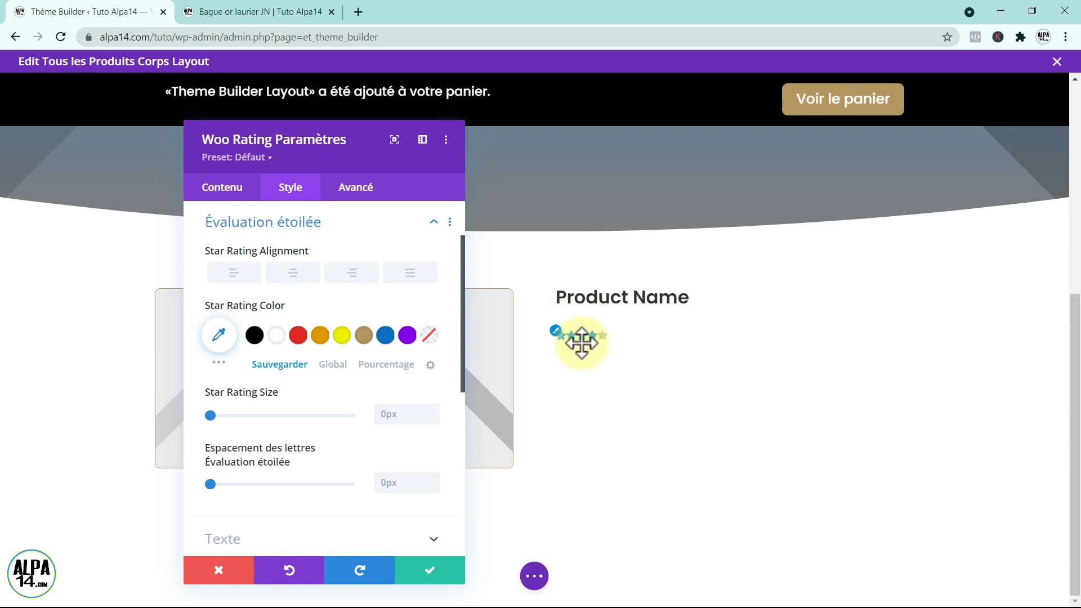
{"action": "left_click", "coordinate": [365, 335]}
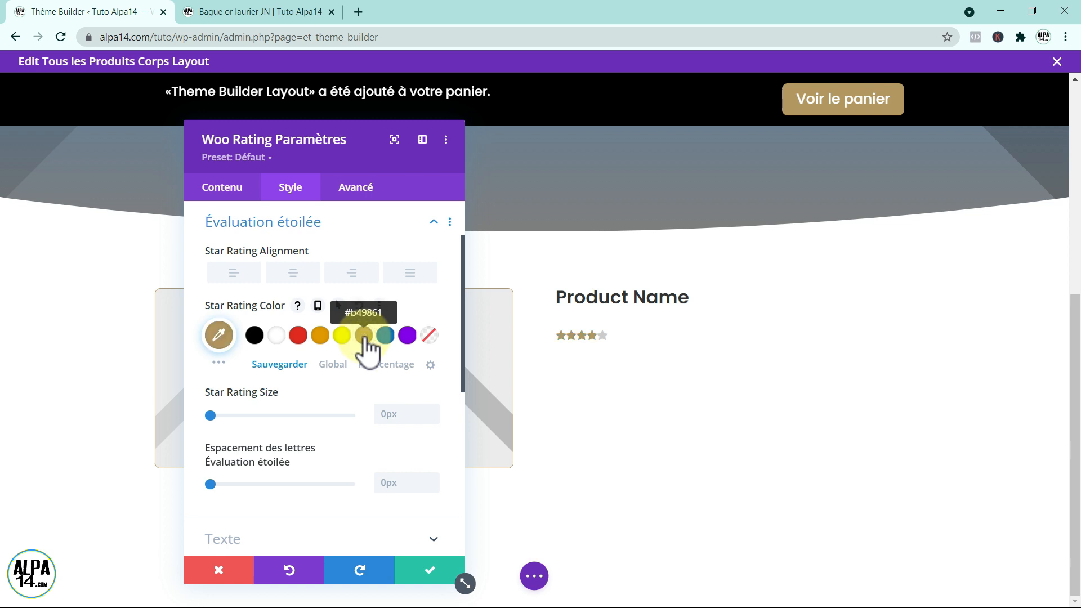
{"action": "left_click", "coordinate": [428, 572]}
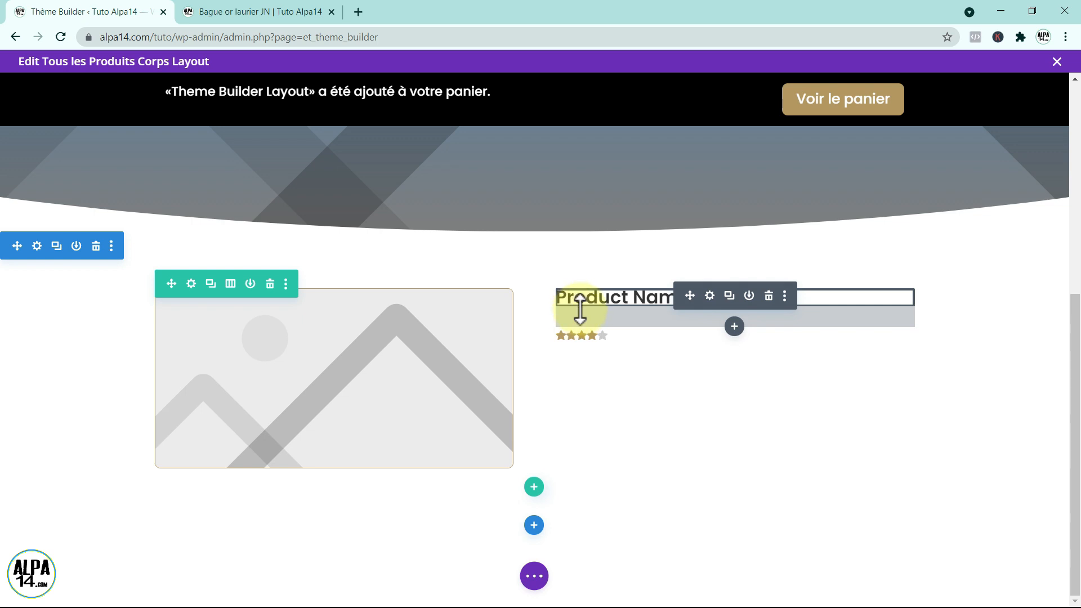
Reduce the spacing below the product title so the star rating sits closer to it
{"action": "left_click", "coordinate": [588, 323]}
{"action": "left_click_drag", "start_coordinate": [585, 311], "coordinate": [583, 298]}
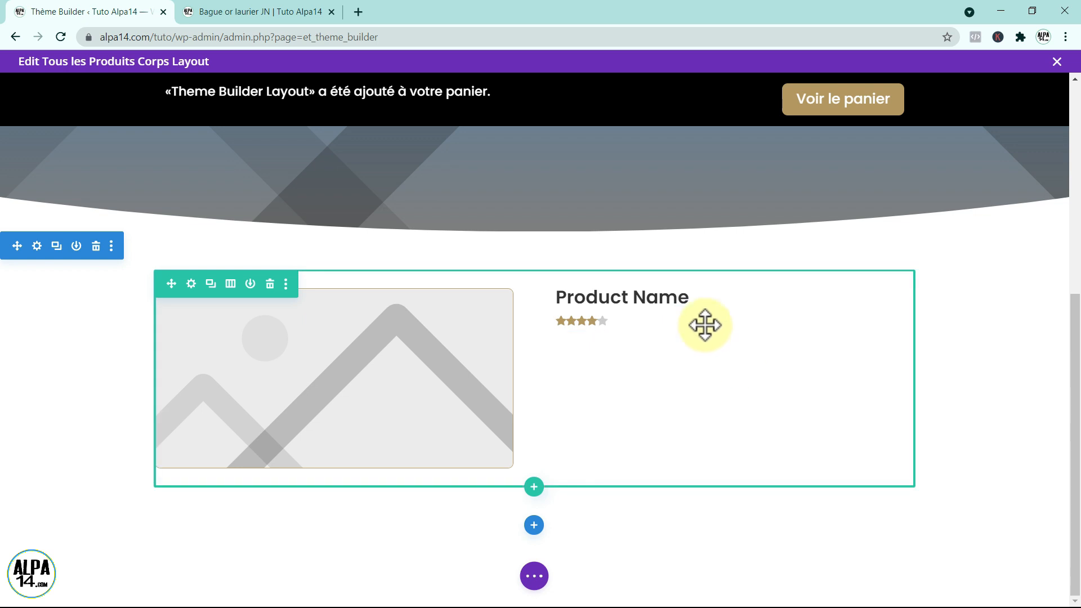
Insert a Woo Prix module below the star rating in the right column
{"action": "left_click", "coordinate": [735, 352]}
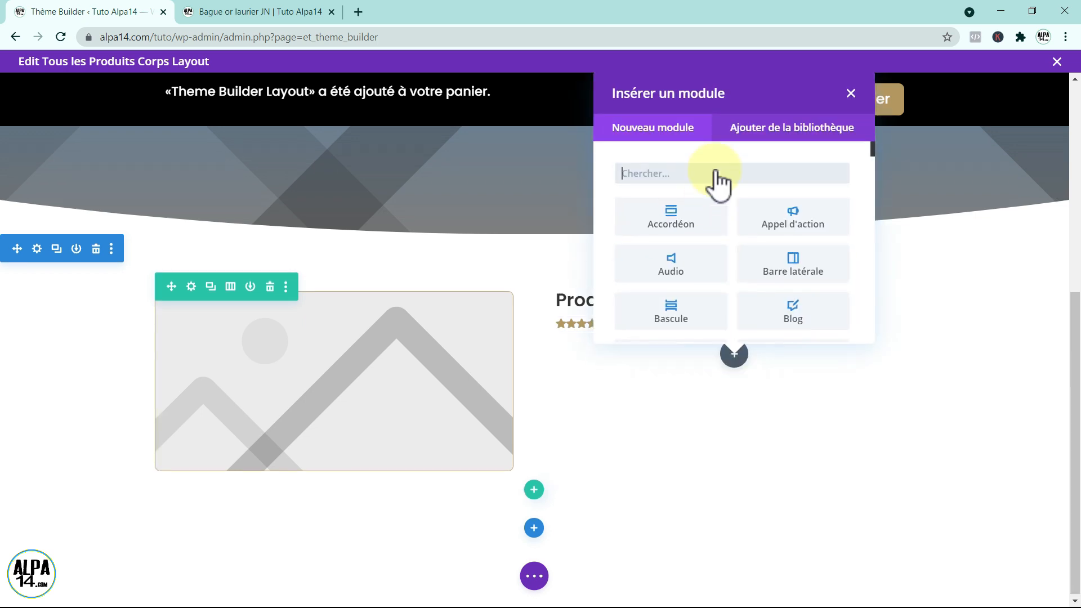
{"action": "left_click", "coordinate": [739, 76]}
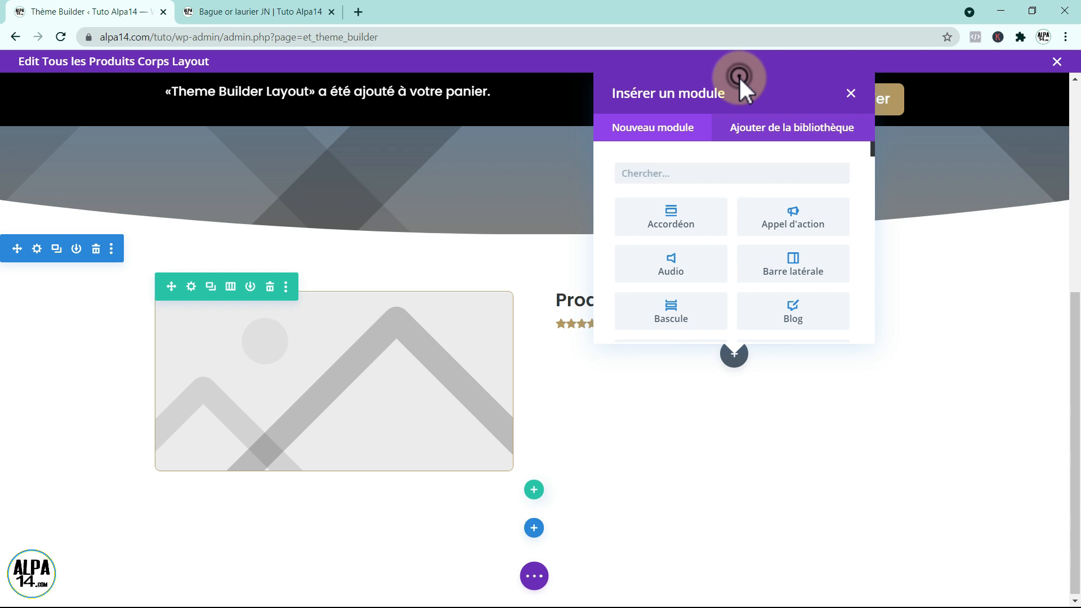
{"action": "left_click", "coordinate": [668, 177]}
{"action": "type", "text": "woo"}
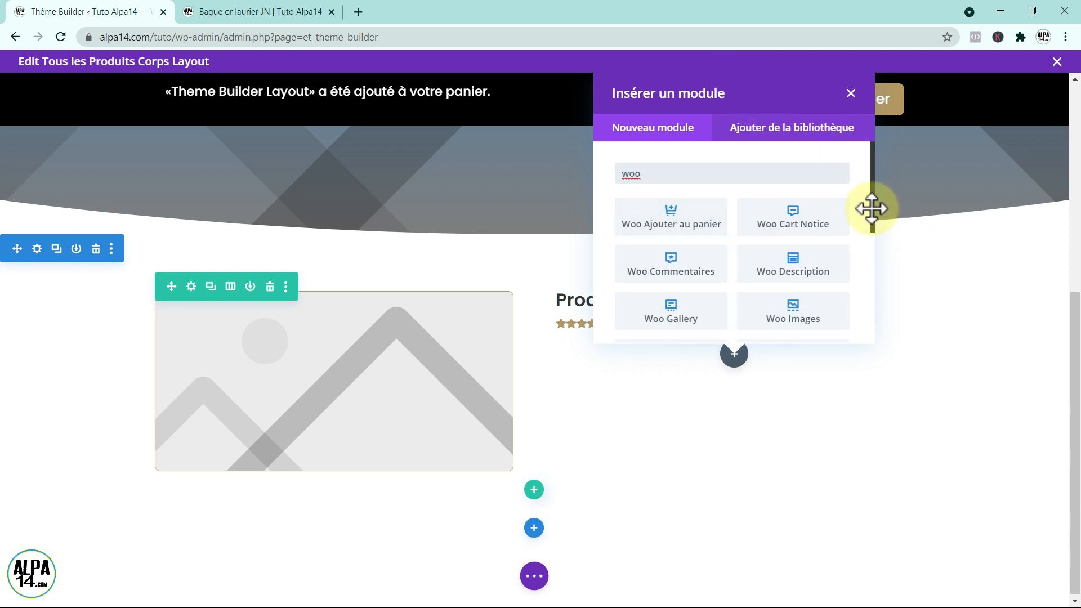
{"action": "left_click_drag", "start_coordinate": [873, 210], "coordinate": [879, 272]}
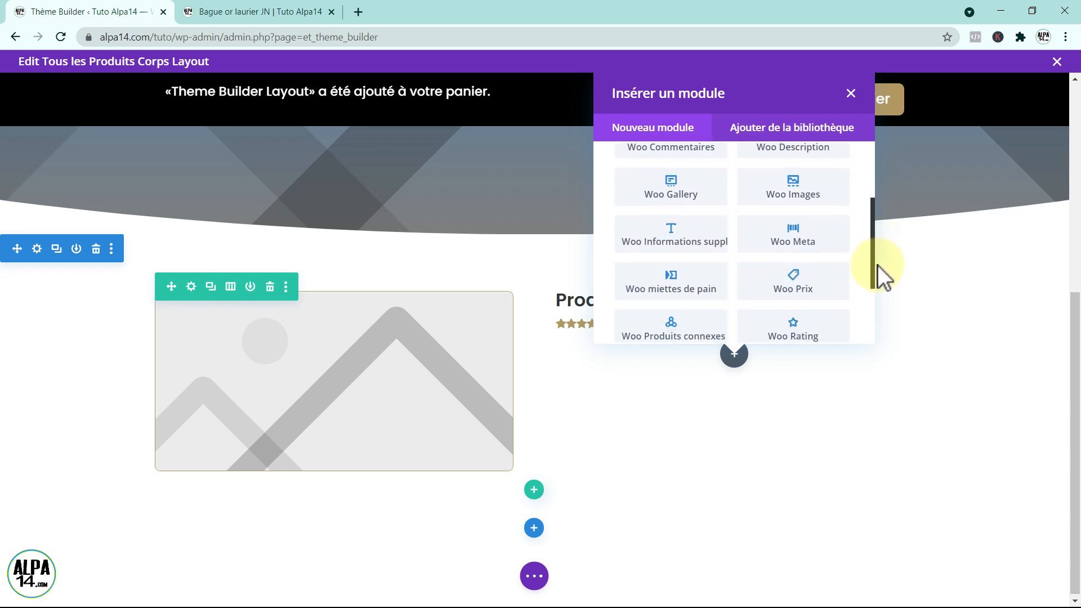
{"action": "left_click", "coordinate": [793, 284]}
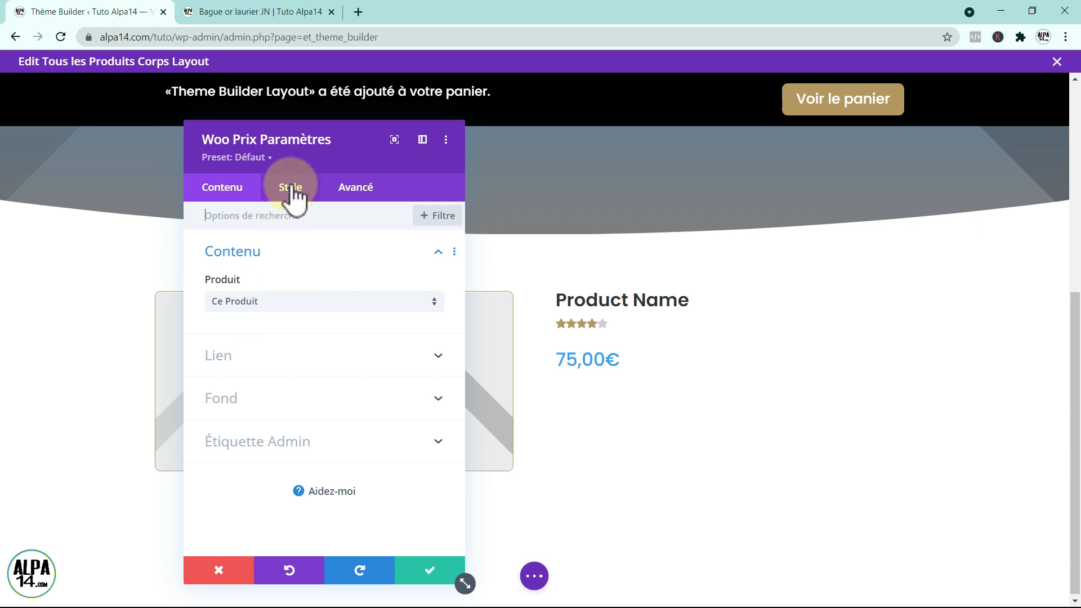
Set the price text's font weight to Semi Gras and its color to red #e02b20
{"action": "left_click", "coordinate": [555, 355]}
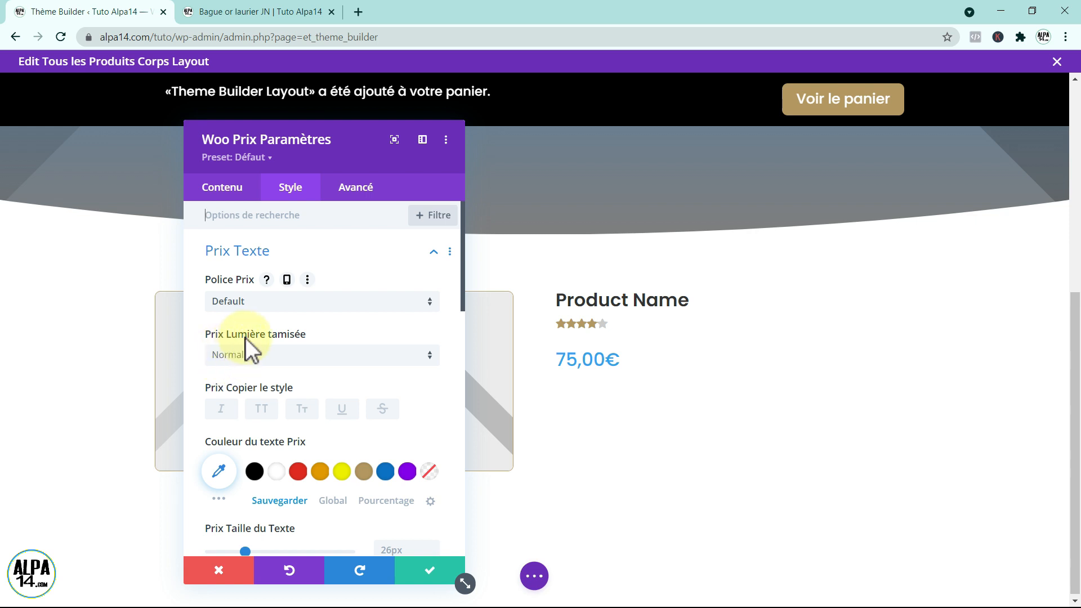
{"action": "left_click", "coordinate": [430, 354]}
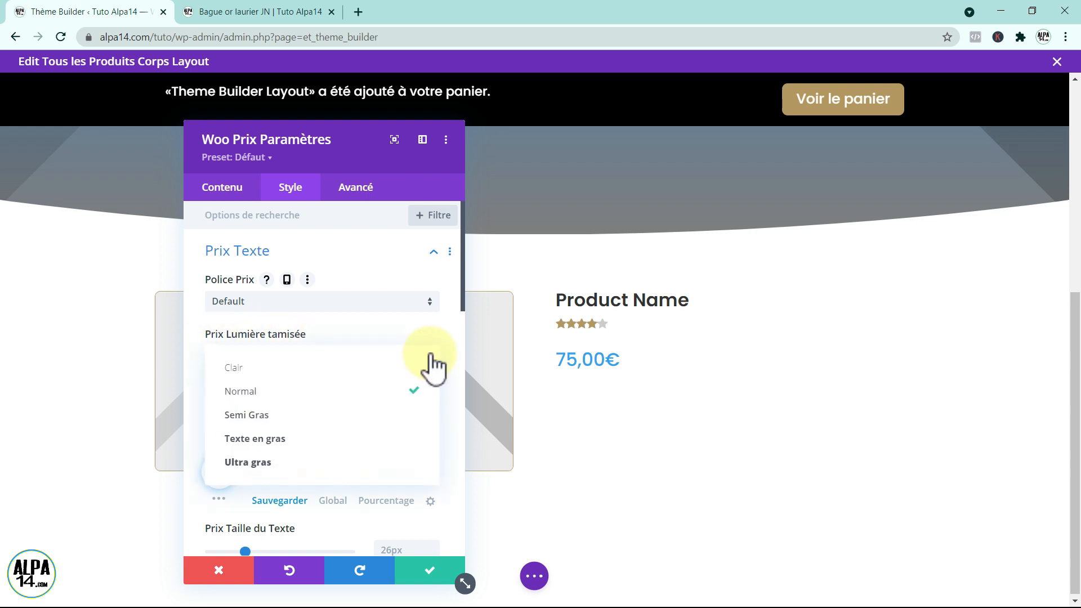
{"action": "left_click", "coordinate": [270, 419]}
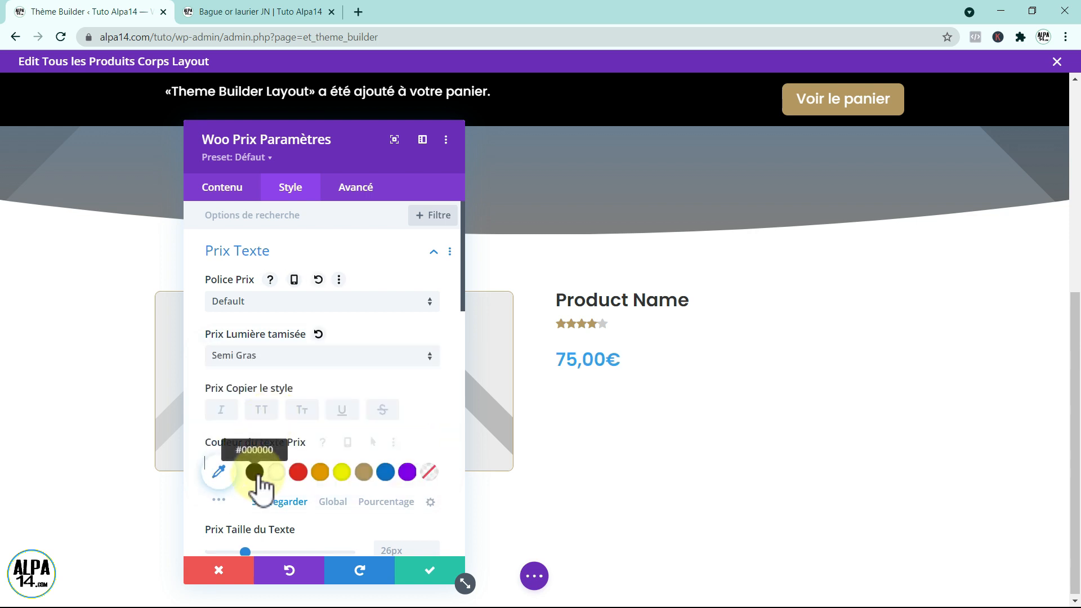
{"action": "left_click", "coordinate": [299, 473]}
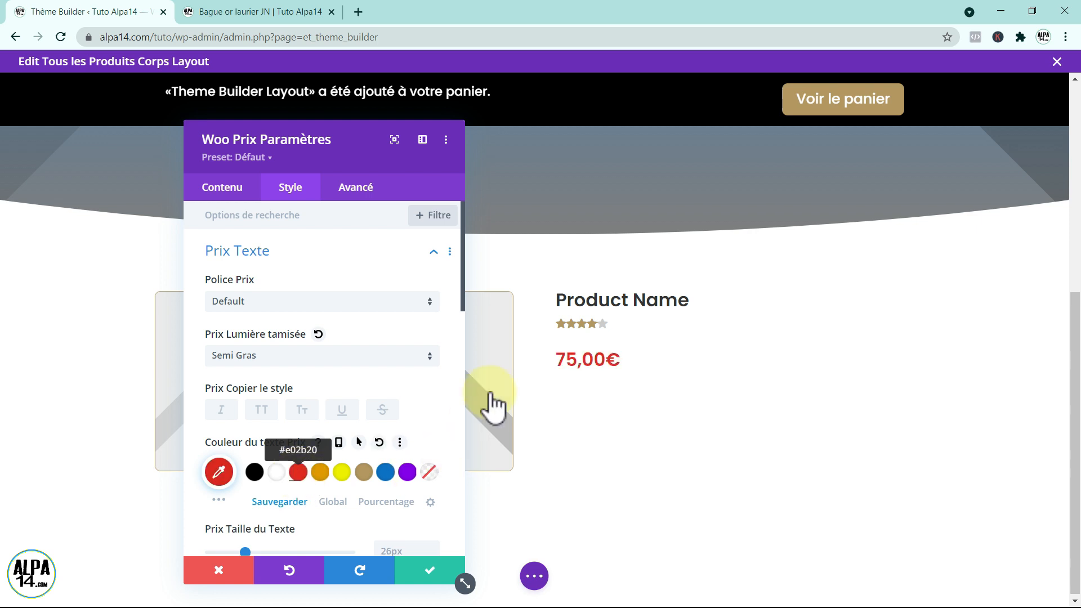
{"action": "left_click", "coordinate": [434, 252]}
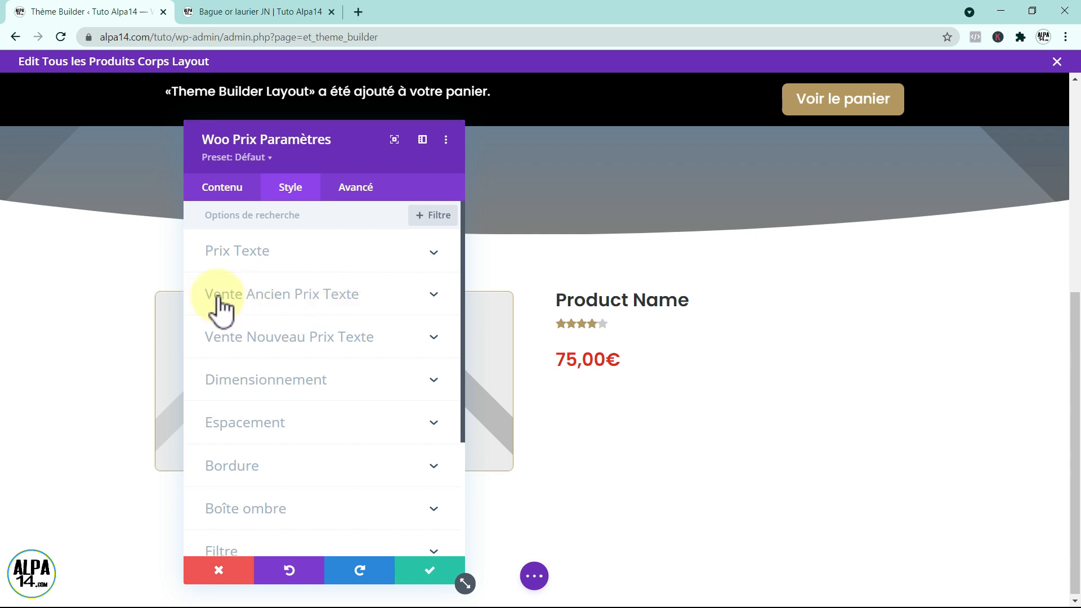
Set the old sale price text (Vente Ancien Prix) color to grey #939393
{"action": "left_click", "coordinate": [429, 296]}
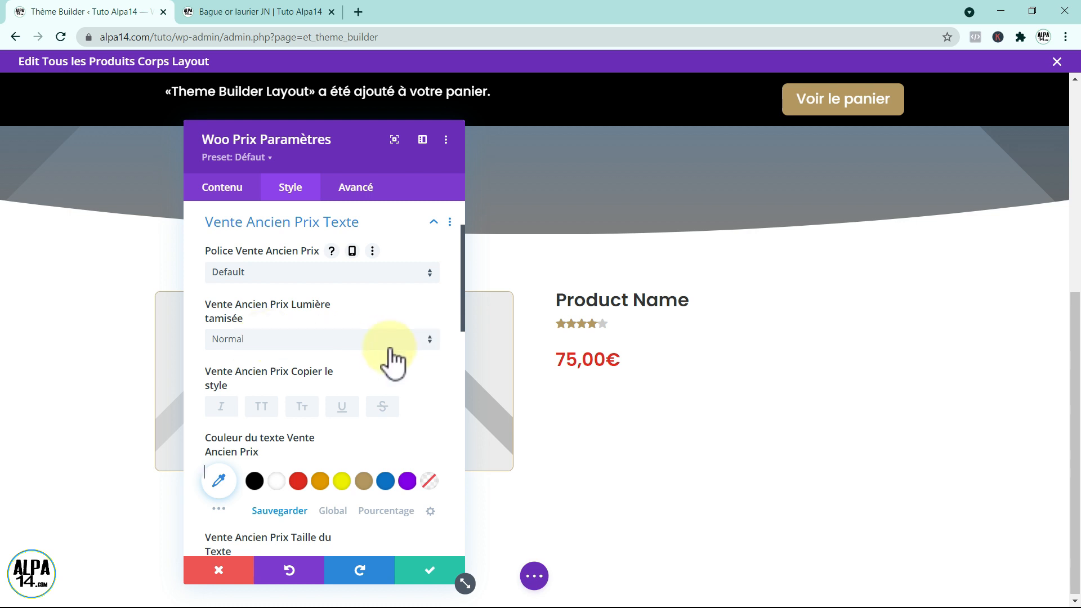
{"action": "left_click", "coordinate": [217, 482]}
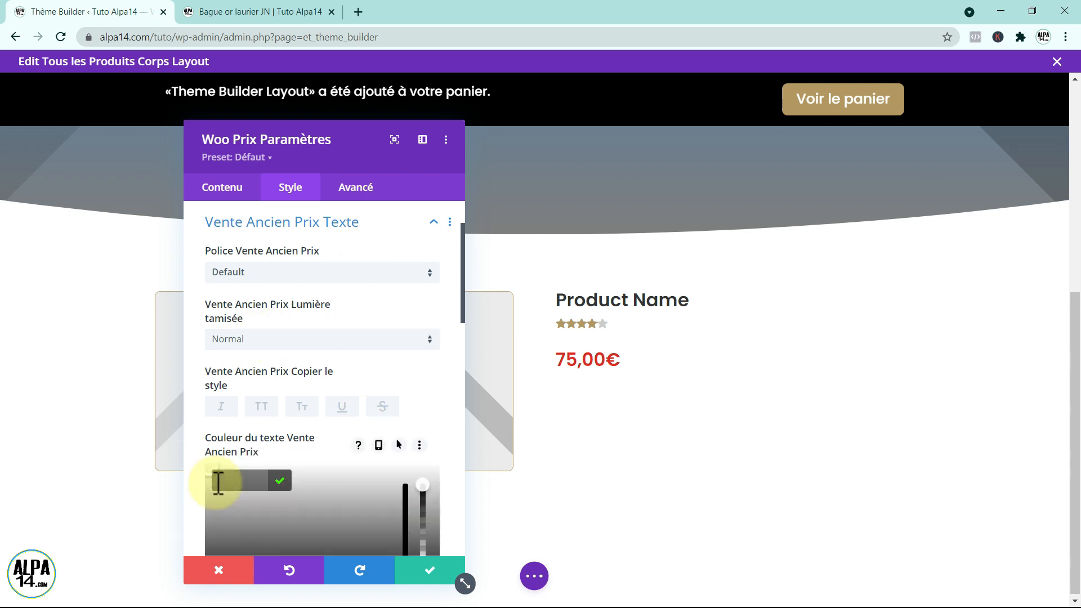
{"action": "left_click", "coordinate": [332, 518]}
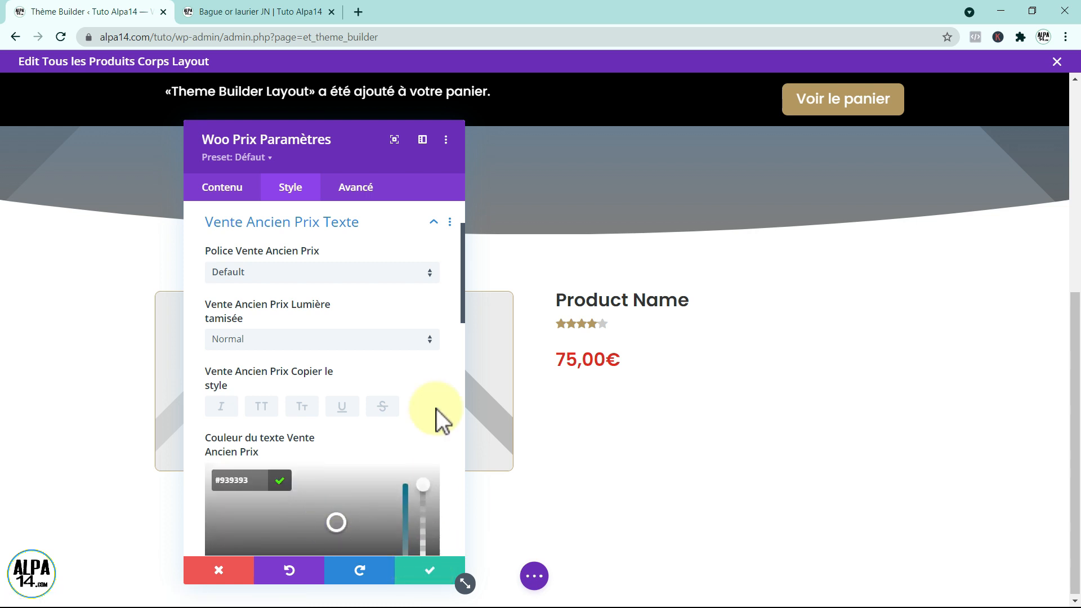
{"action": "left_click", "coordinate": [433, 223]}
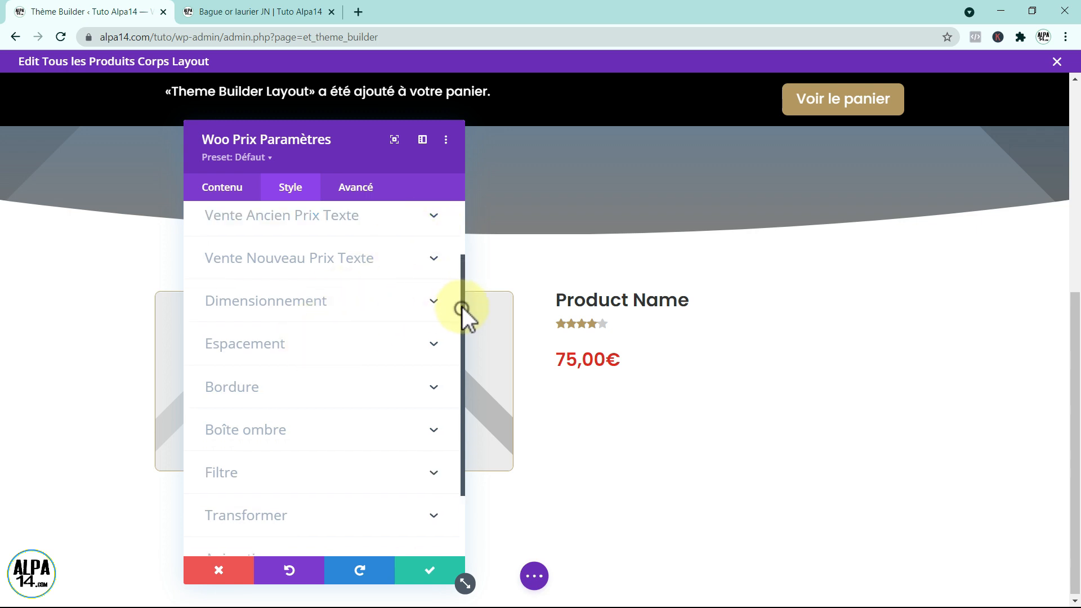
Set the new sale price text (Vente Nouveau Prix) to red with Semi Gras weight, and save the Woo Prix module
{"action": "scroll", "coordinate": [458, 281], "scroll_direction": "up", "scroll_amount": 3}
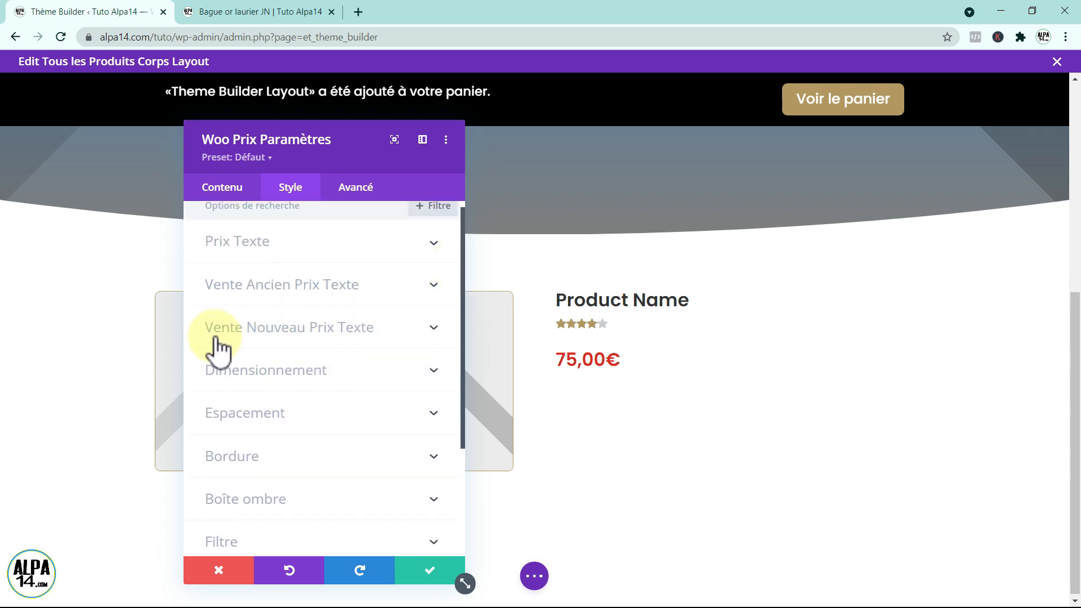
{"action": "left_click", "coordinate": [365, 327]}
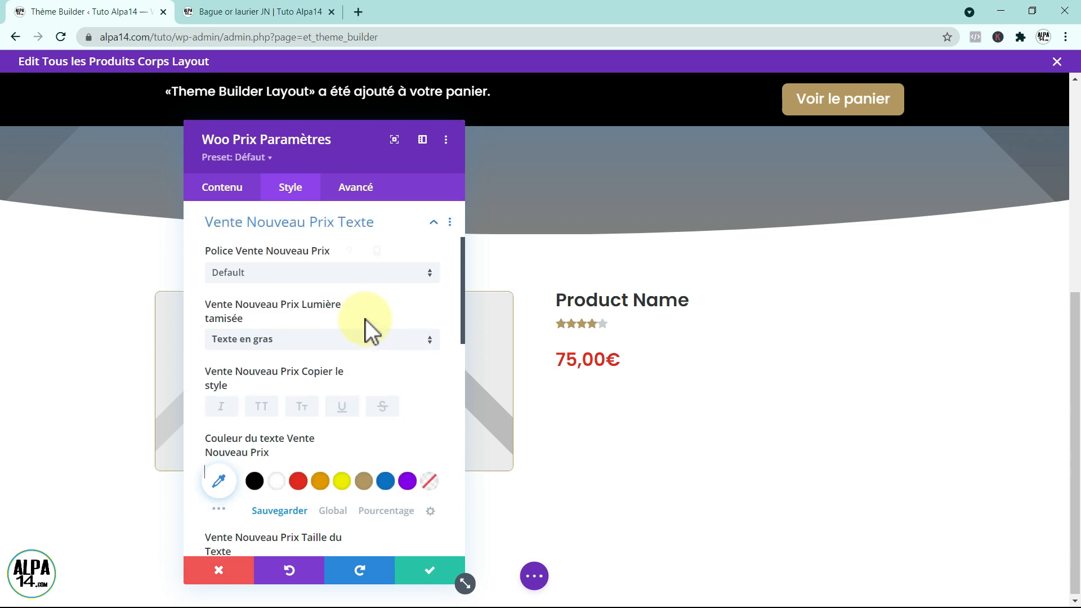
{"action": "left_click", "coordinate": [298, 481]}
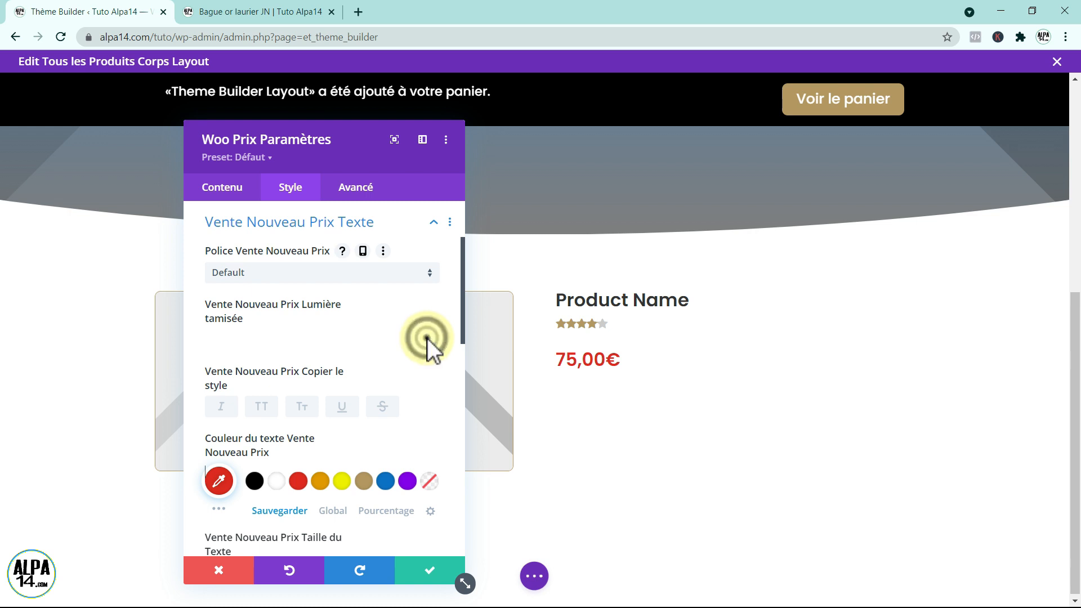
{"action": "left_click", "coordinate": [428, 339]}
{"action": "left_click", "coordinate": [282, 397]}
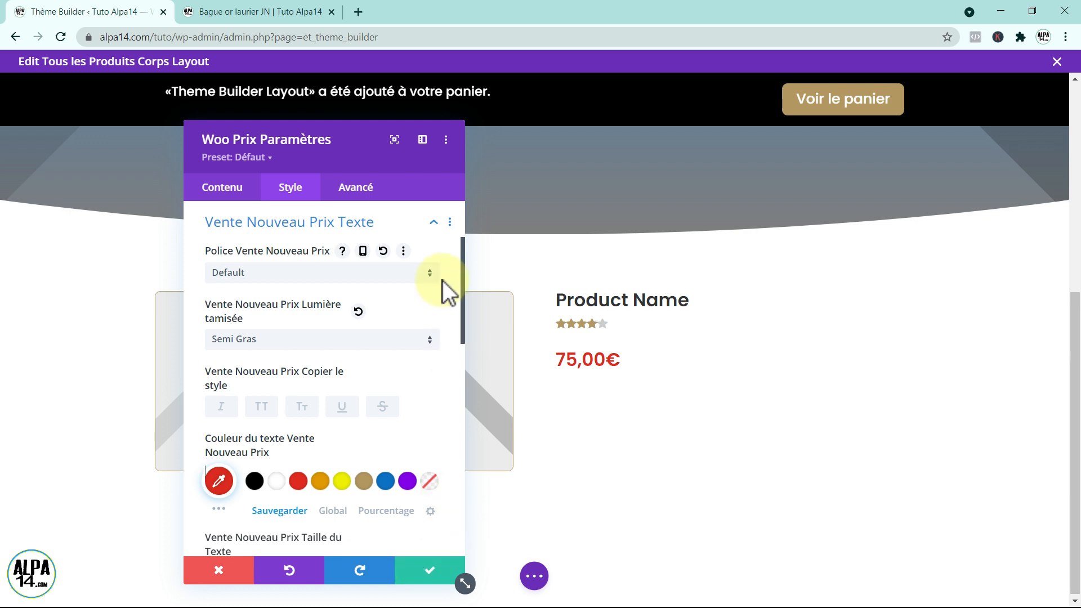
{"action": "scroll", "coordinate": [458, 322], "scroll_direction": "down", "scroll_amount": 1}
{"action": "left_click_drag", "start_coordinate": [463, 314], "coordinate": [466, 273]}
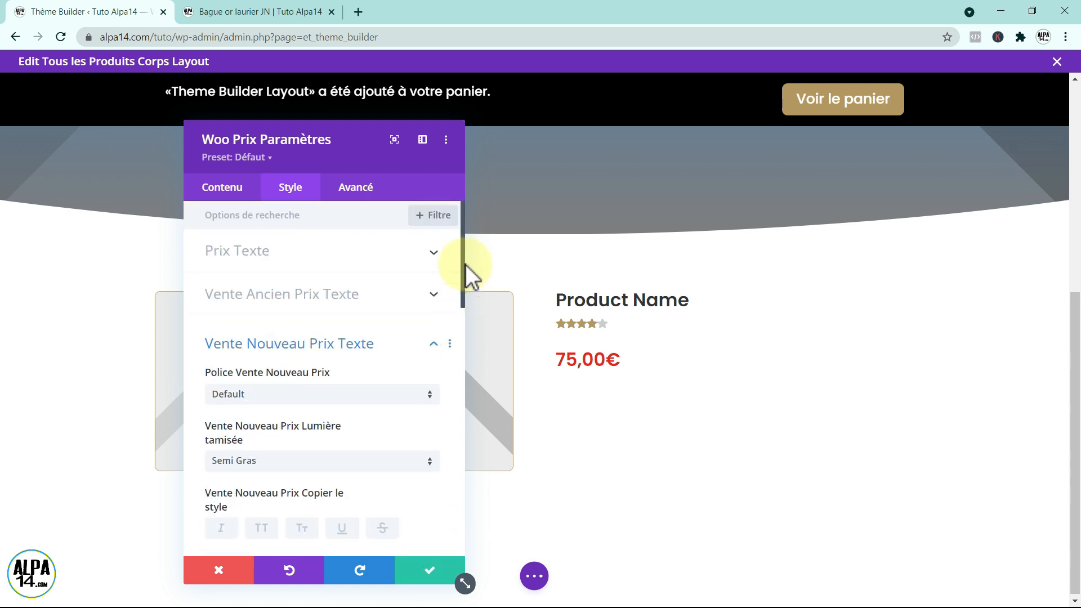
{"action": "left_click", "coordinate": [435, 343]}
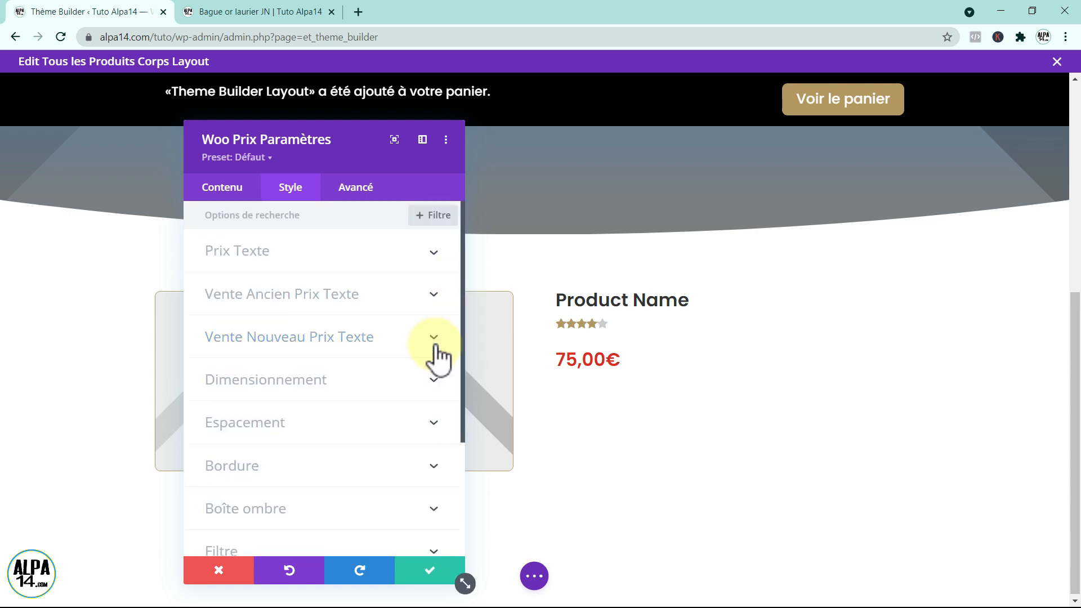
{"action": "left_click", "coordinate": [242, 252]}
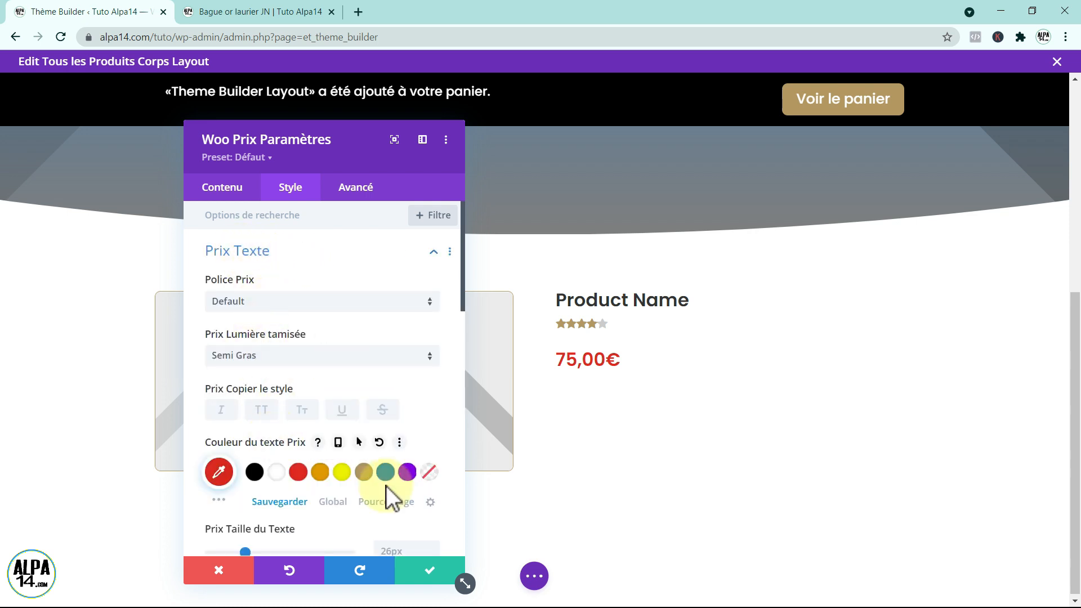
{"action": "left_click", "coordinate": [431, 573]}
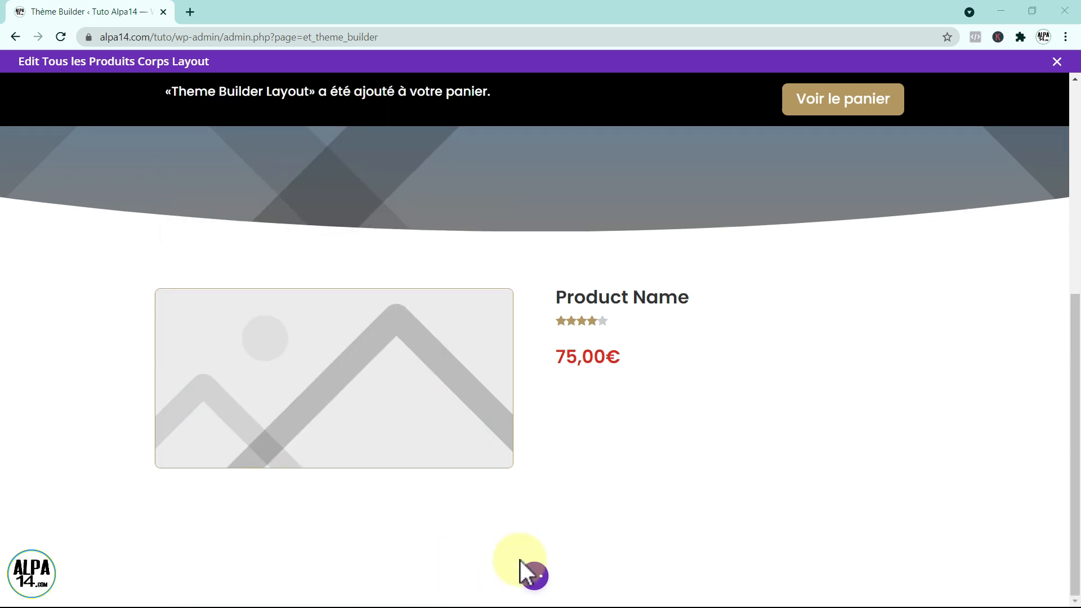
Insert a Woo Ajouter au panier module below the price in the right column
{"action": "mouse_move", "coordinate": [705, 380]}
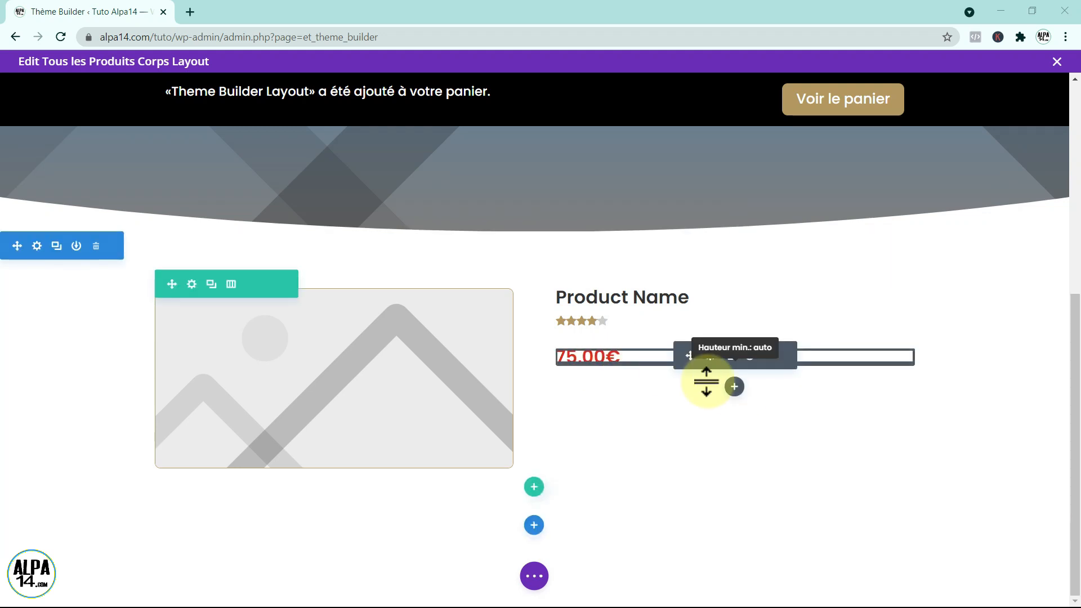
{"action": "left_click", "coordinate": [737, 388]}
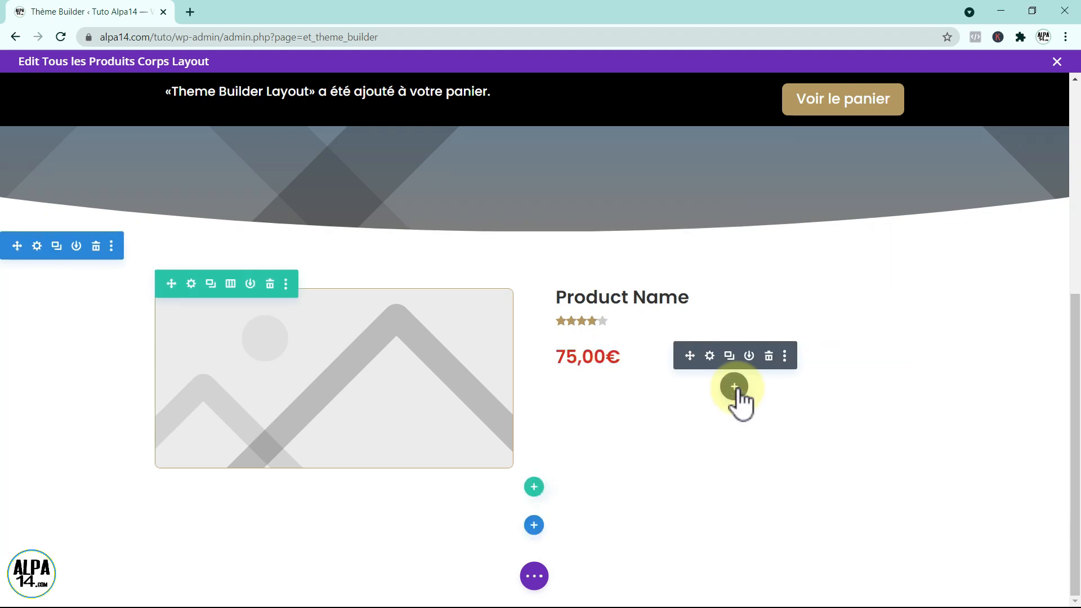
{"action": "left_click", "coordinate": [735, 387]}
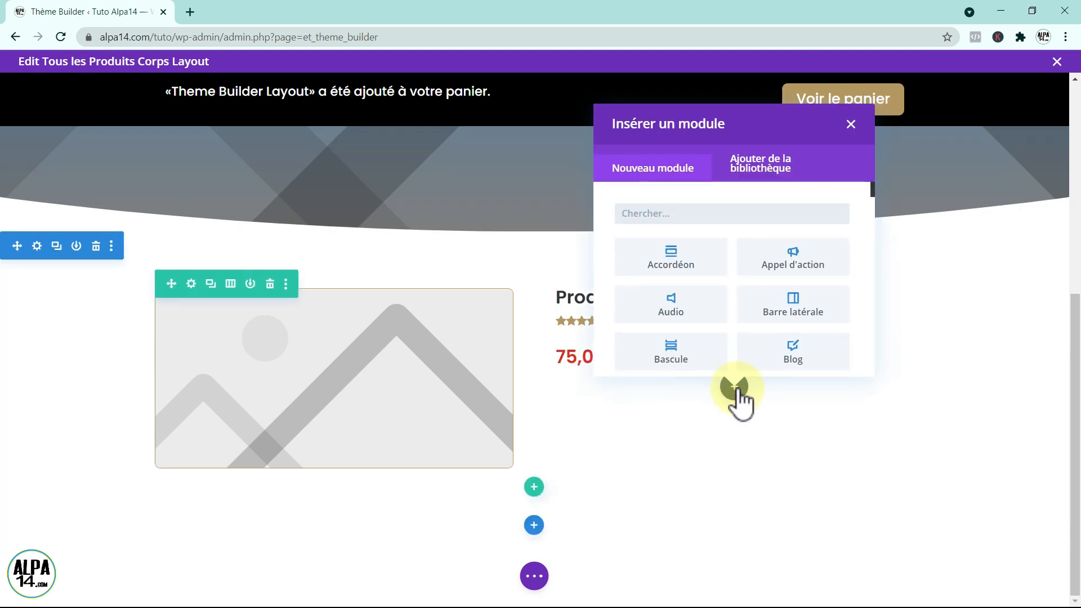
{"action": "left_click", "coordinate": [671, 215]}
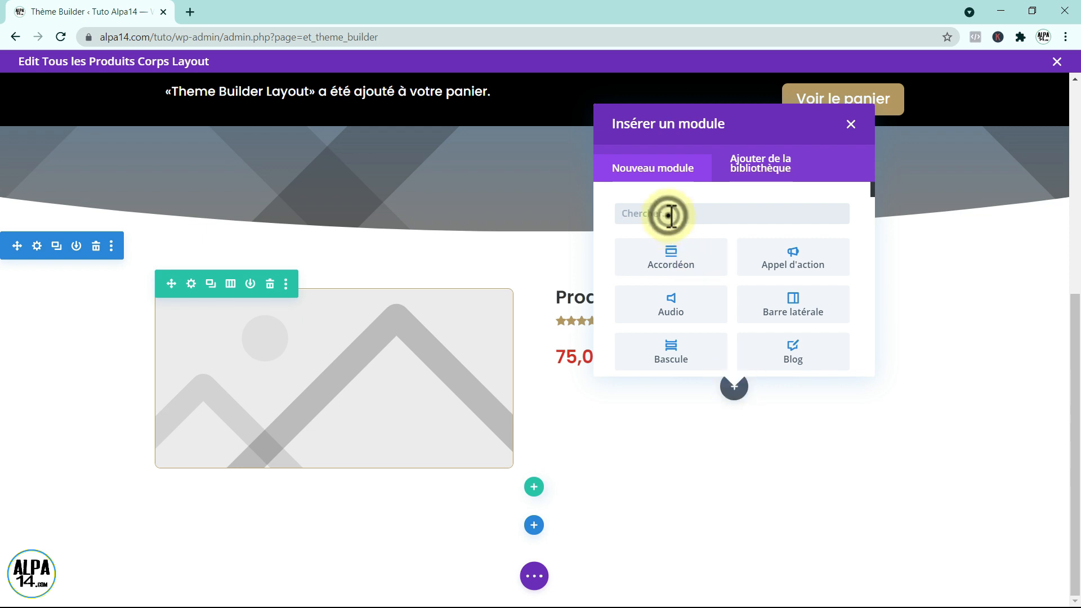
{"action": "type", "text": "woo"}
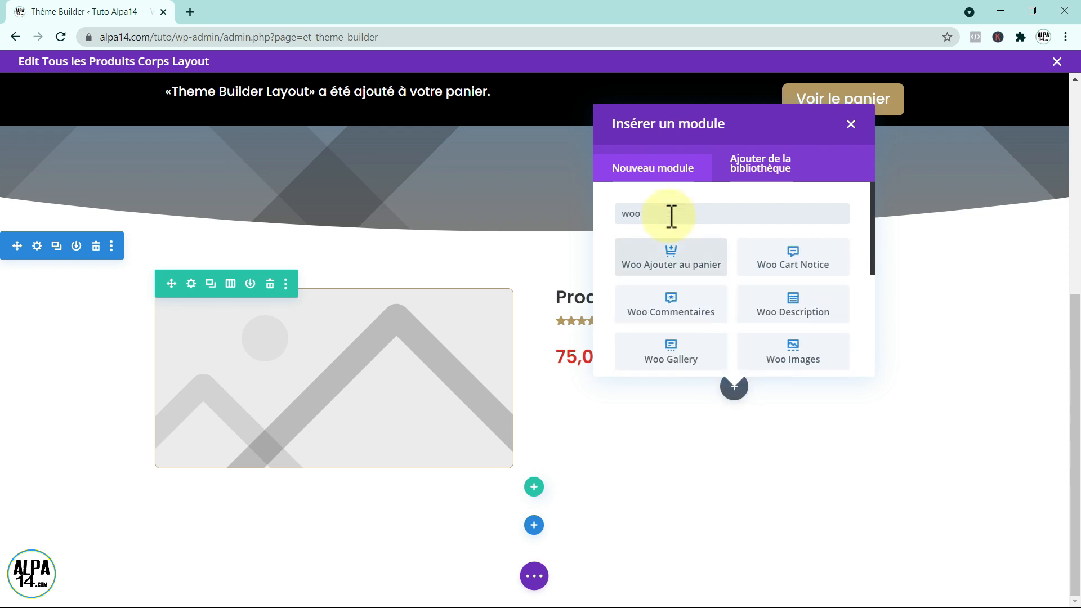
{"action": "left_click", "coordinate": [686, 270]}
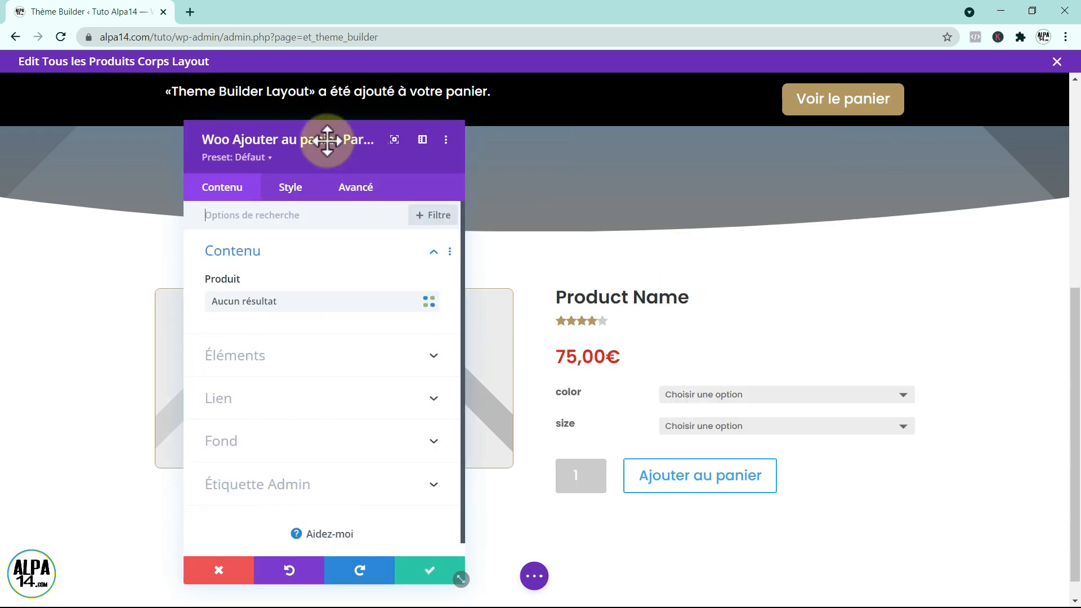
{"action": "mouse_move", "coordinate": [303, 136]}
{"action": "left_mouse_down"}
{"action": "mouse_move", "coordinate": [351, 140]}
{"action": "mouse_move", "coordinate": [324, 132]}
{"action": "left_mouse_up"}
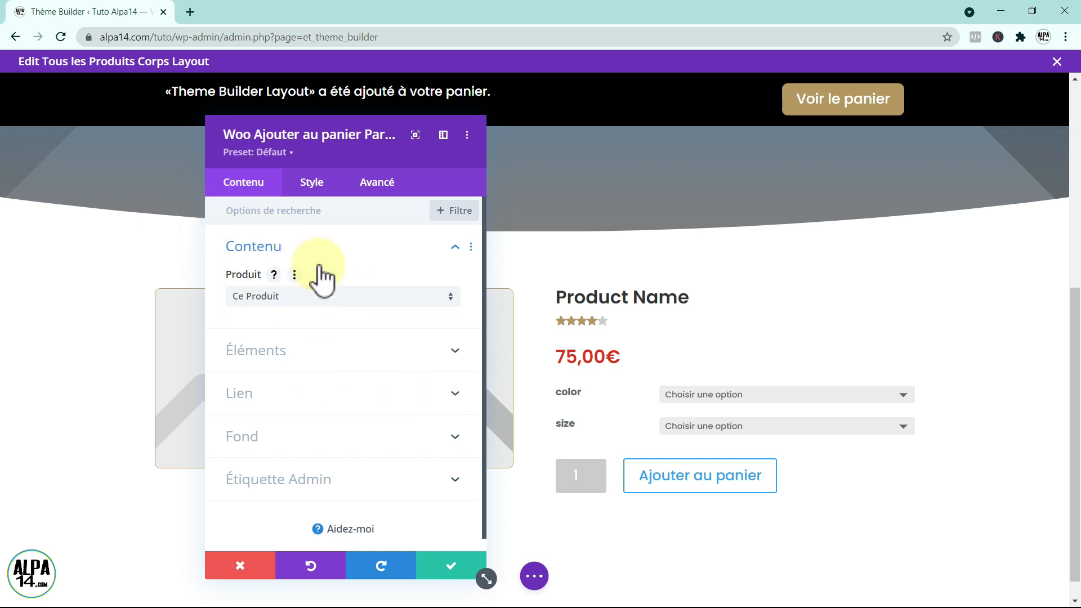
Enable custom styles for the Ajouter au panier button, with text color #ffffff and background color #b49861
{"action": "left_click", "coordinate": [312, 185]}
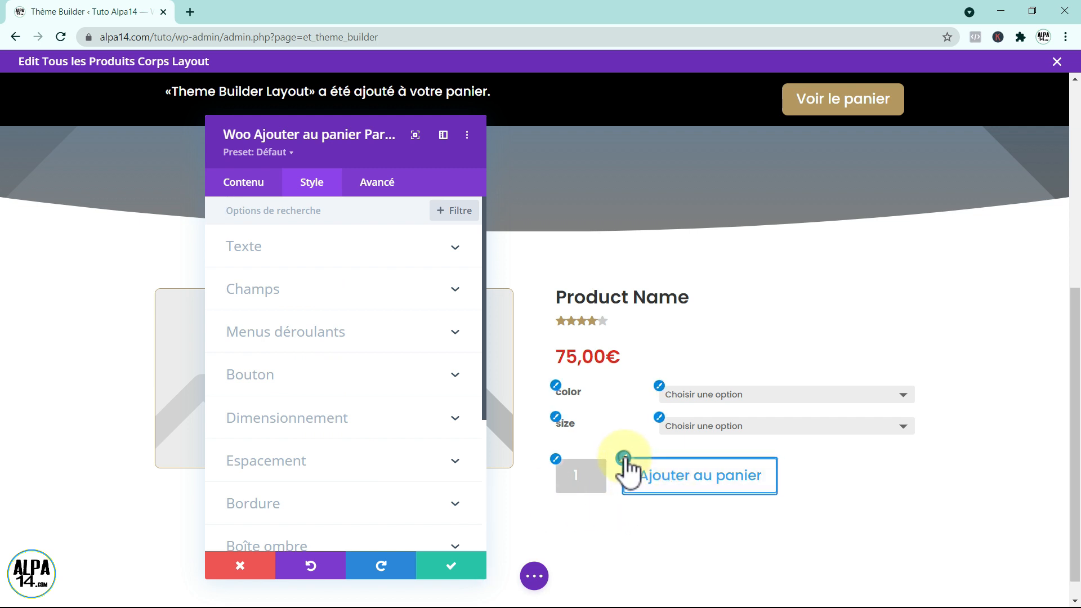
{"action": "left_click", "coordinate": [623, 458]}
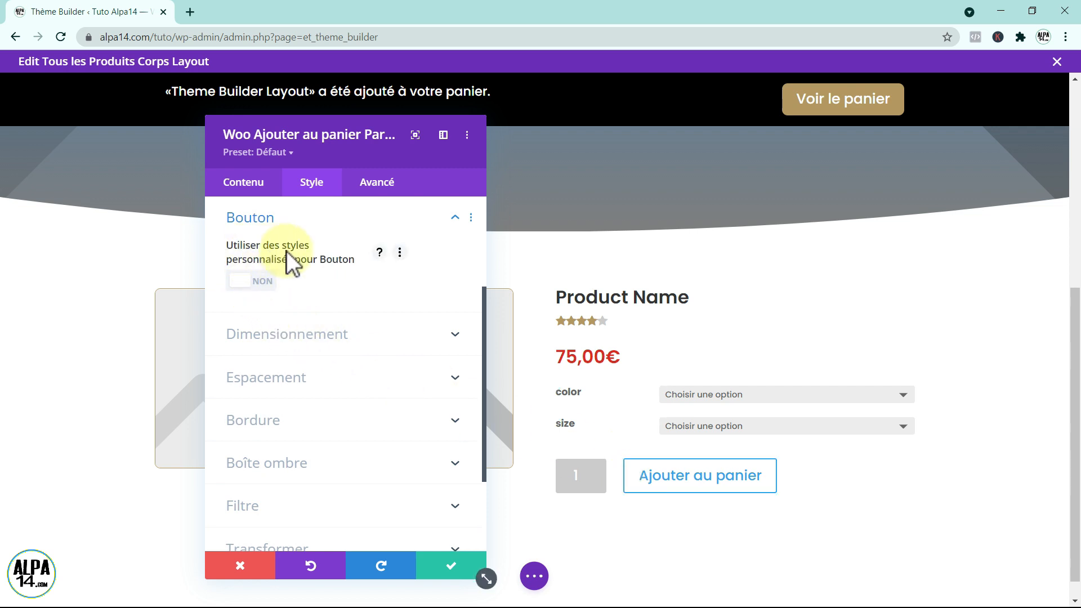
{"action": "left_click", "coordinate": [253, 281]}
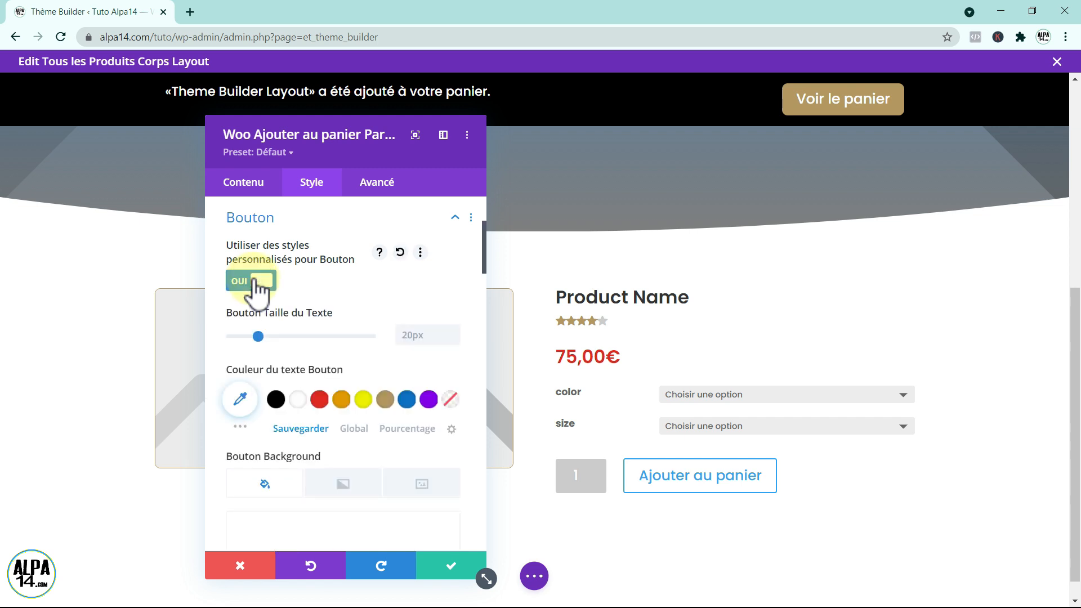
{"action": "left_click", "coordinate": [299, 400]}
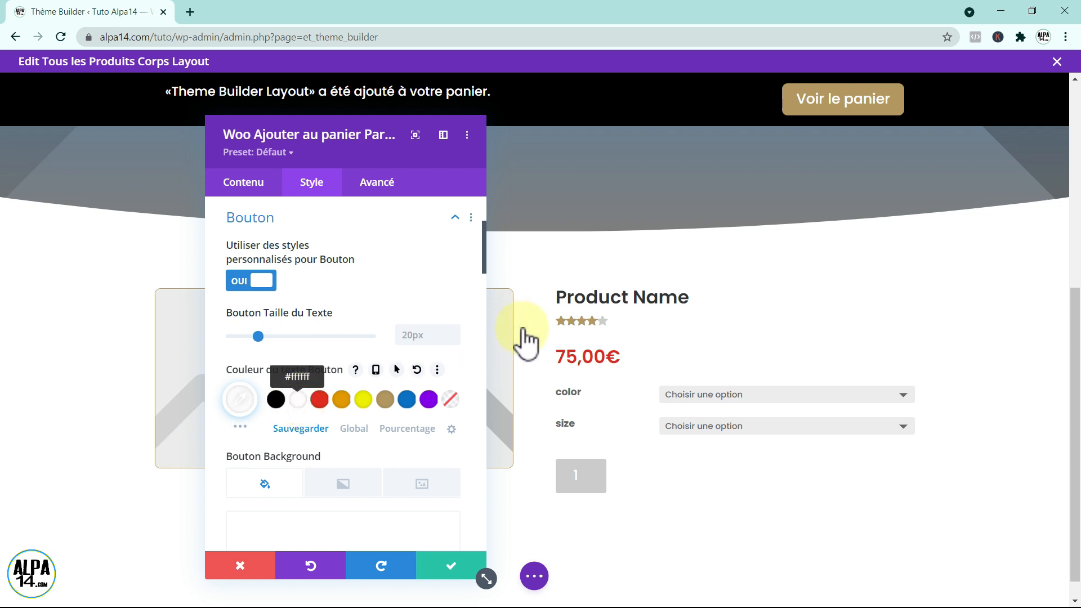
{"action": "left_click_drag", "start_coordinate": [490, 261], "coordinate": [490, 293]}
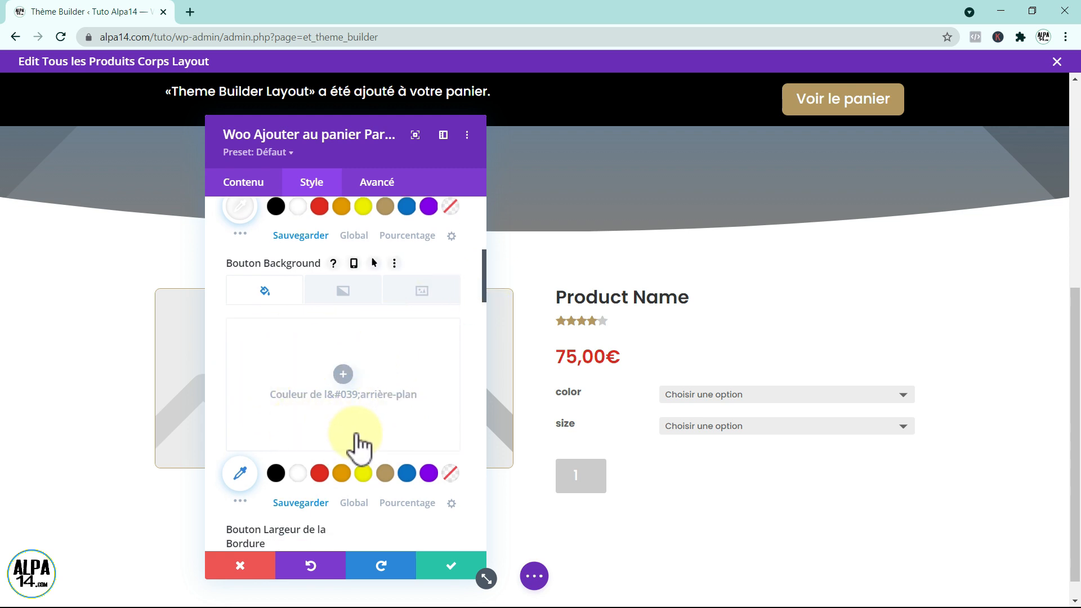
{"action": "left_click", "coordinate": [385, 474]}
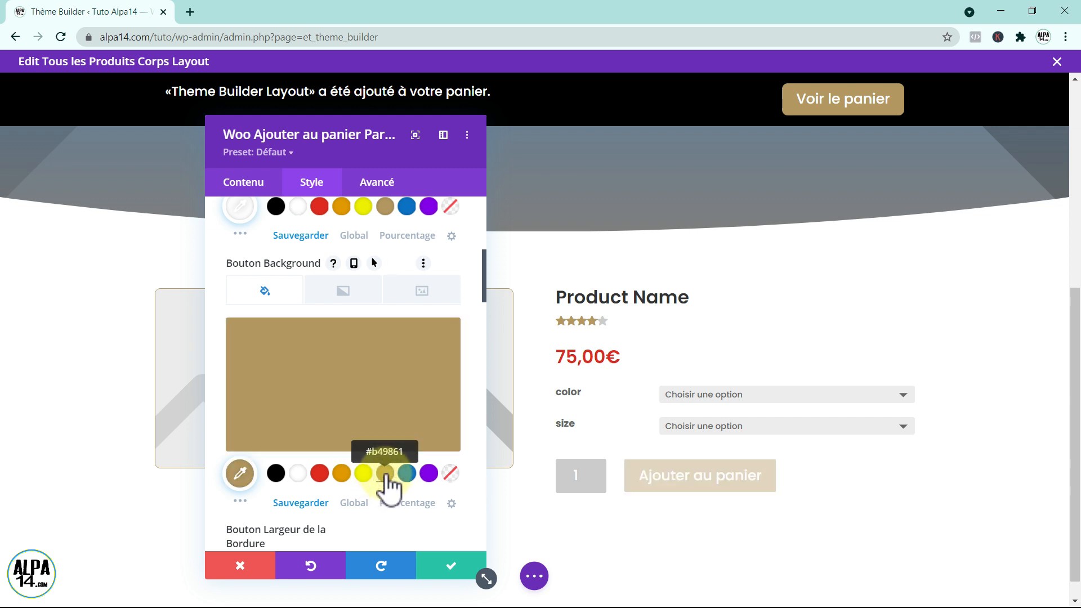
Set the Ajouter au panier button's border radius (Bouton Rayon des Frontières) to 8px and save the module
{"action": "left_click_drag", "start_coordinate": [484, 282], "coordinate": [488, 345]}
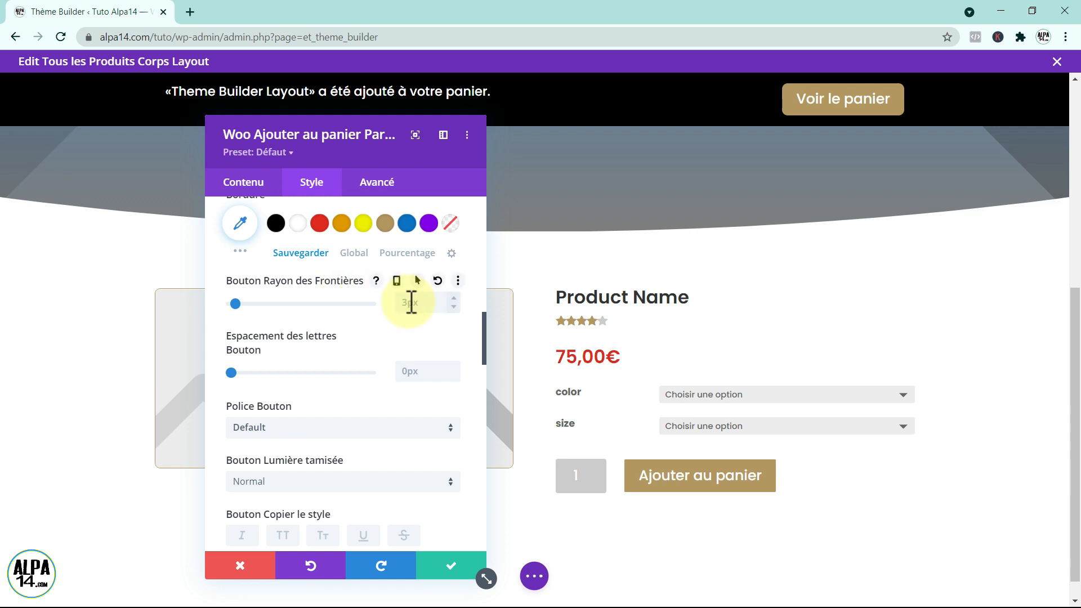
{"action": "type", "text": "8"}
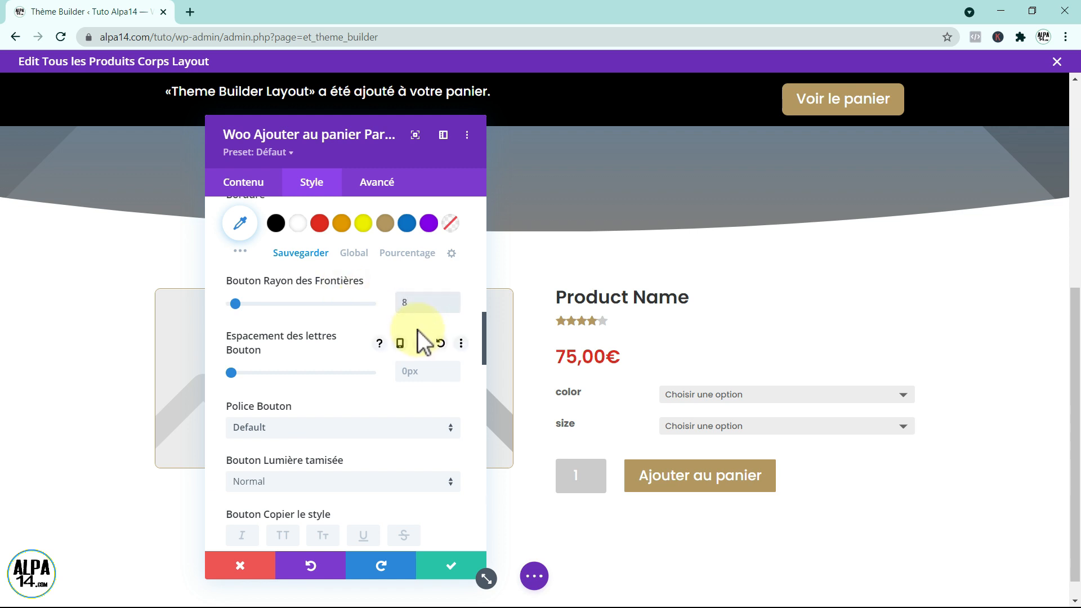
{"action": "type", "text": "px"}
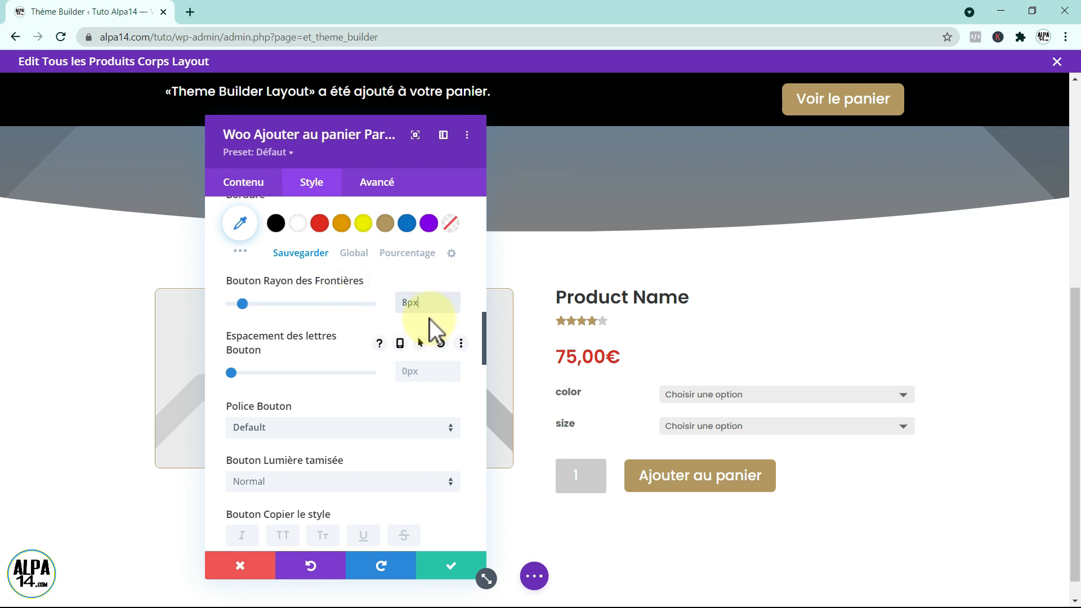
{"action": "left_click", "coordinate": [450, 563]}
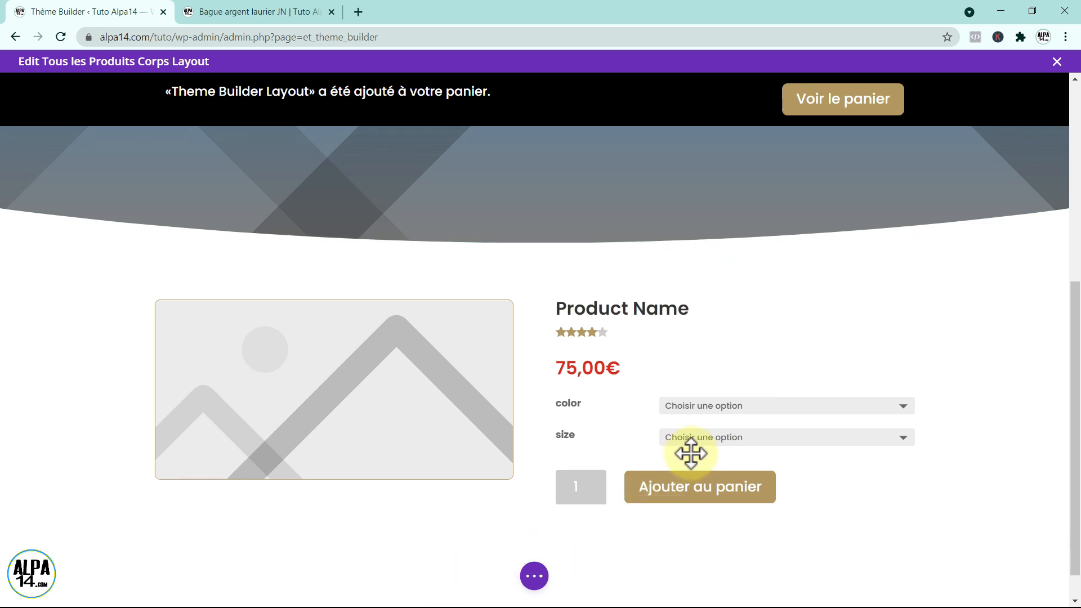
Insert a Woo Description module below the Ajouter au panier module in the right column
{"action": "mouse_move", "coordinate": [691, 454]}
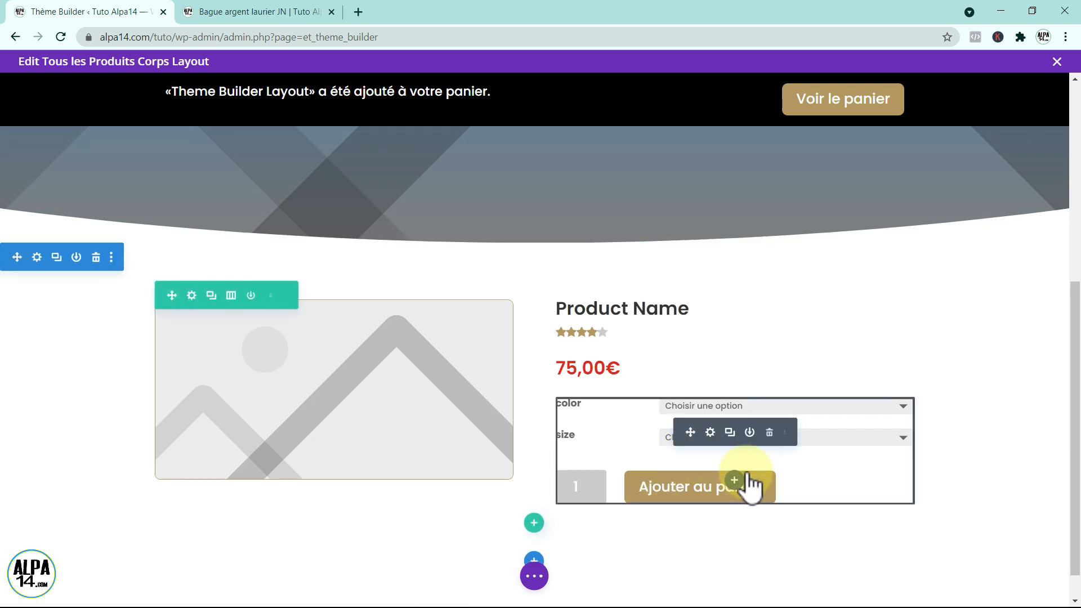
{"action": "left_click", "coordinate": [734, 481]}
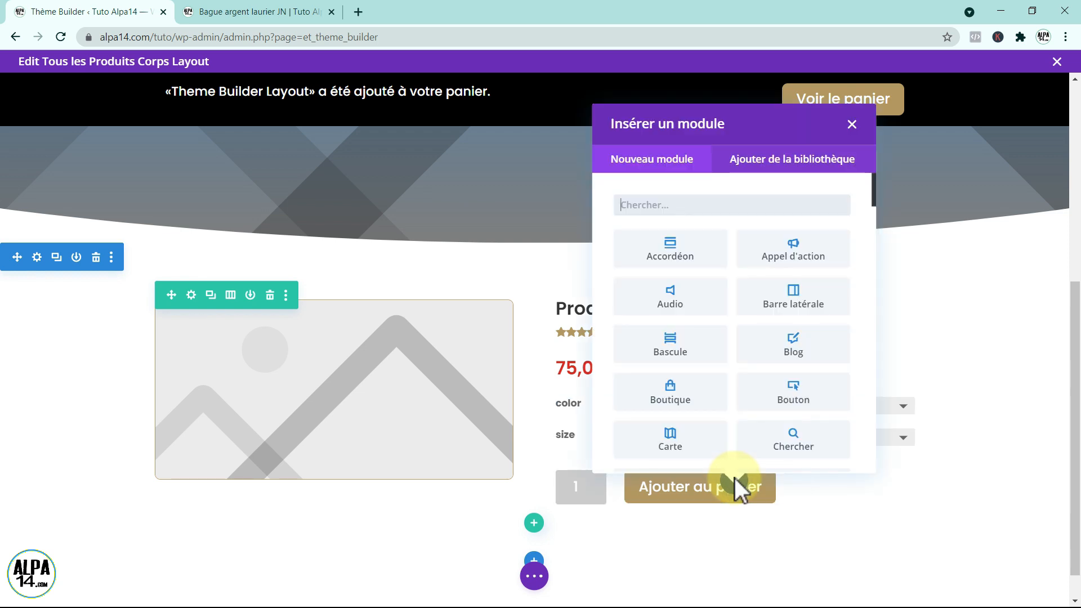
{"action": "left_click", "coordinate": [661, 207]}
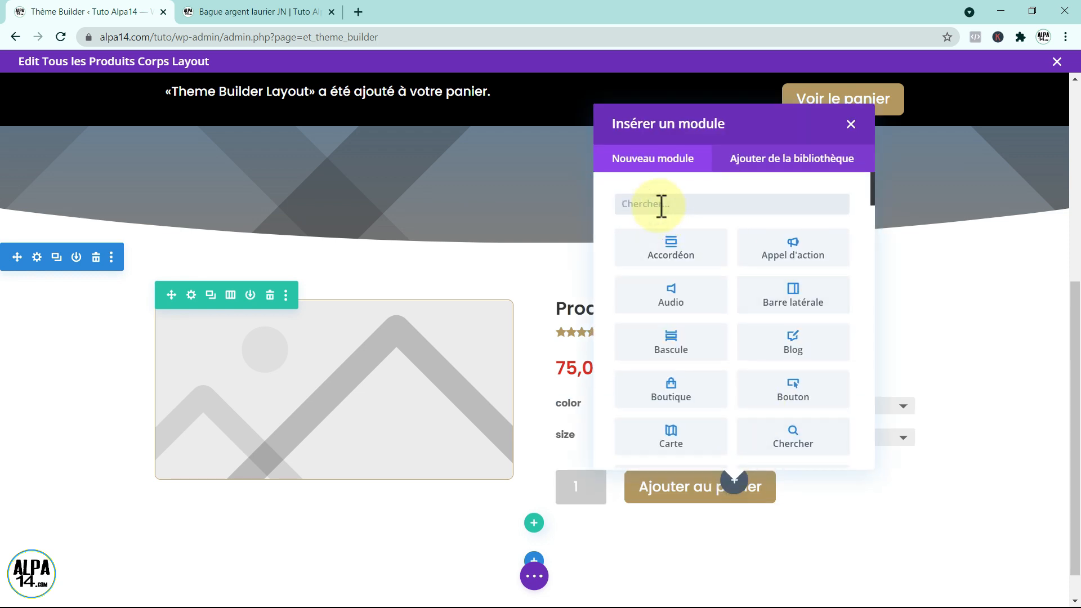
{"action": "type", "text": "woo"}
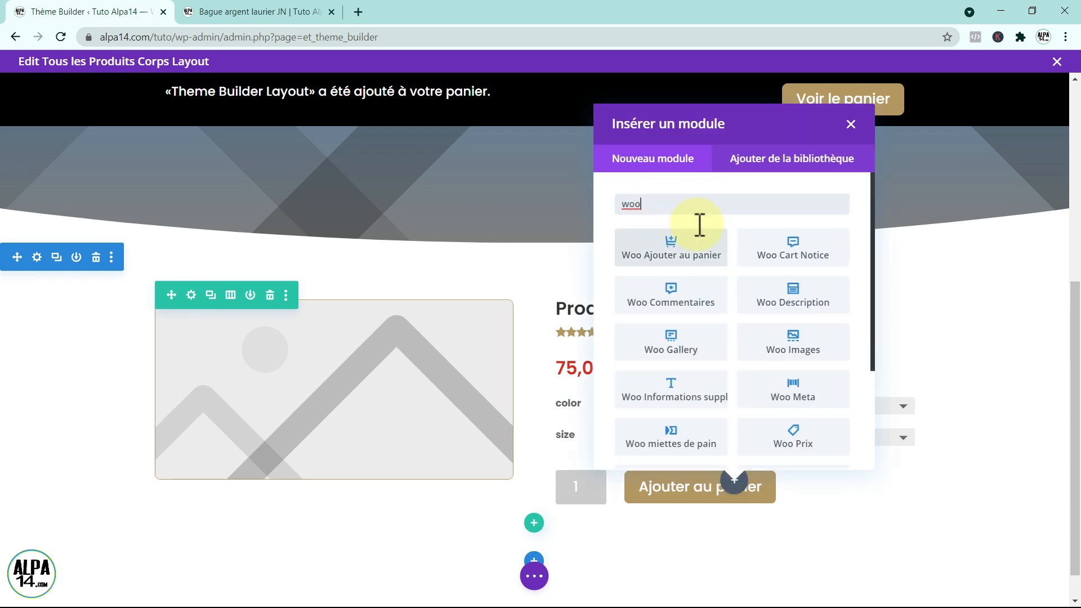
{"action": "left_click", "coordinate": [795, 289]}
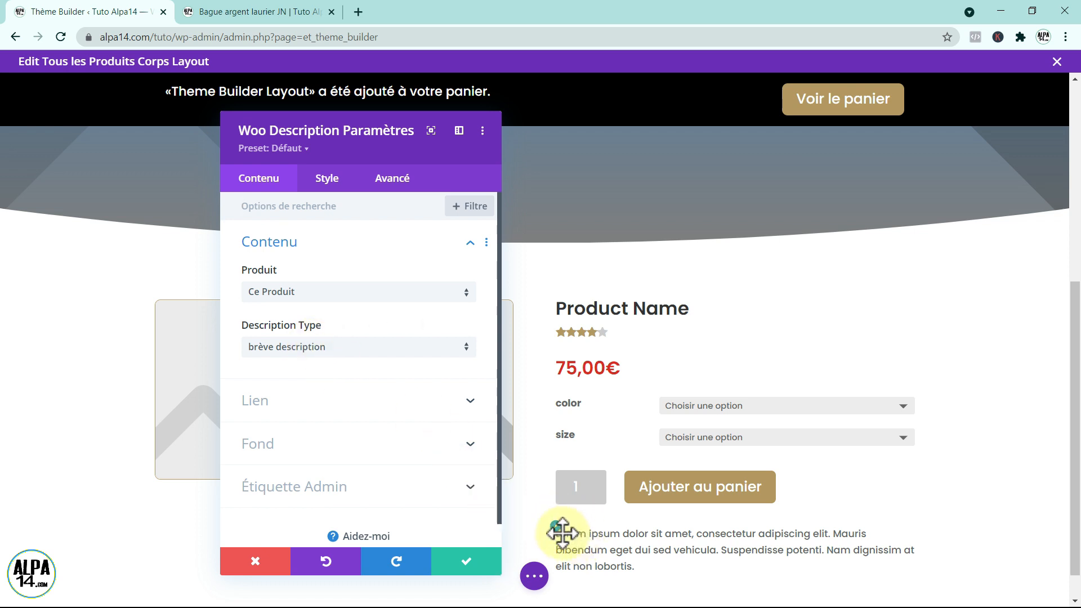
Set the Woo Description text color to black, save it, and move the module between the price and the Ajouter au panier module
{"action": "left_click", "coordinate": [555, 528]}
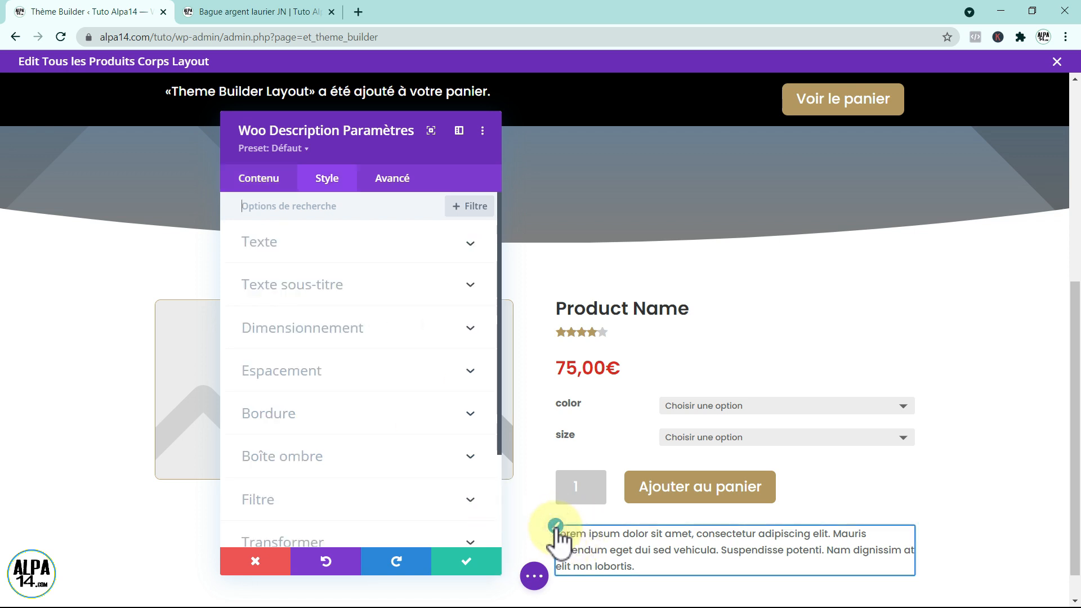
{"action": "left_click", "coordinate": [441, 248]}
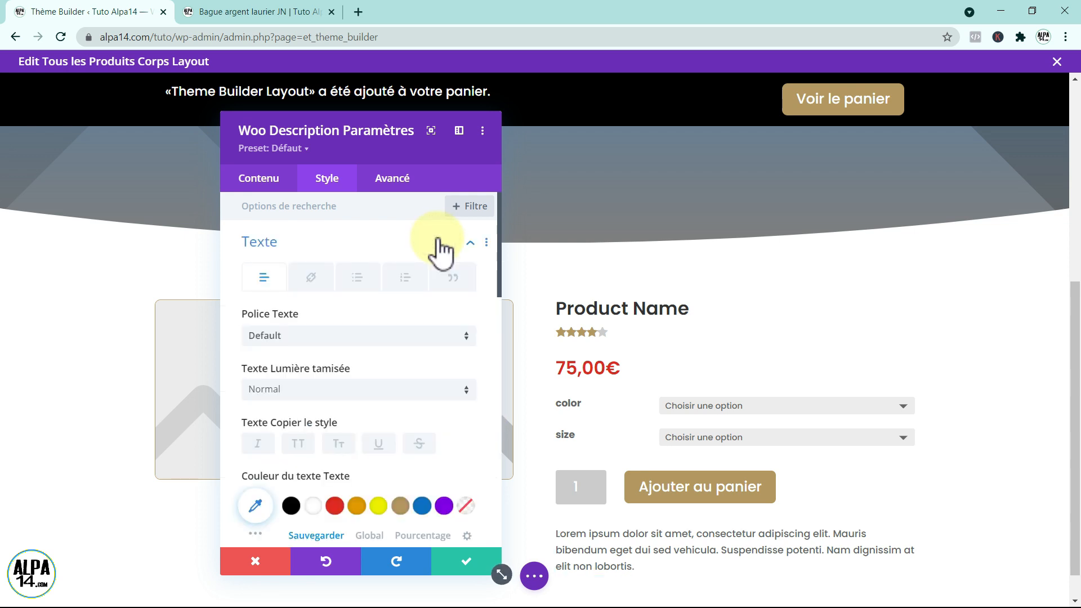
{"action": "left_click", "coordinate": [291, 506]}
{"action": "left_click", "coordinate": [467, 560]}
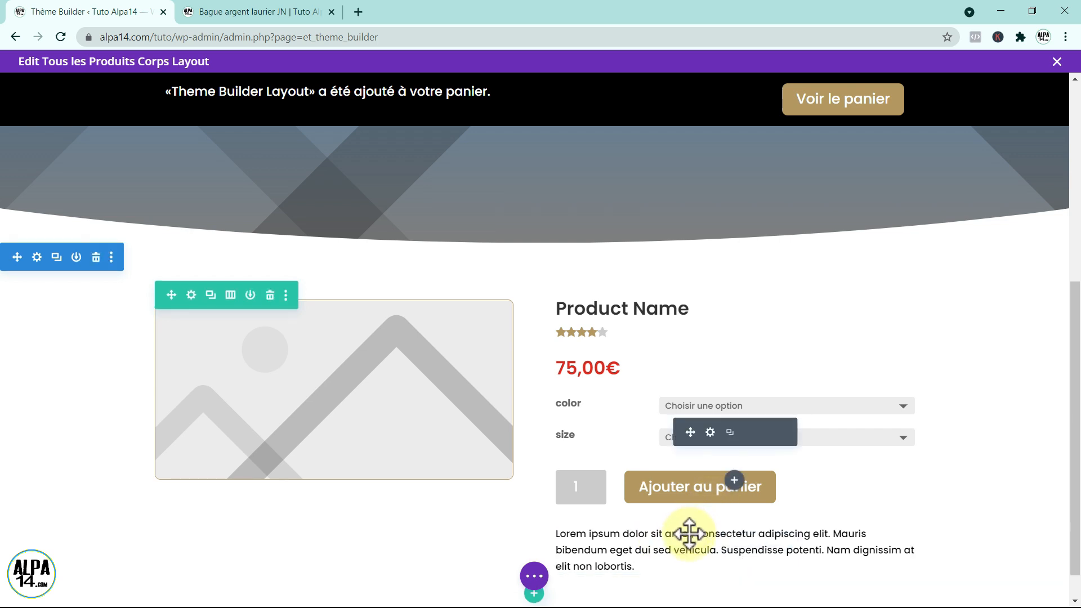
{"action": "left_click_drag", "start_coordinate": [689, 533], "coordinate": [696, 400]}
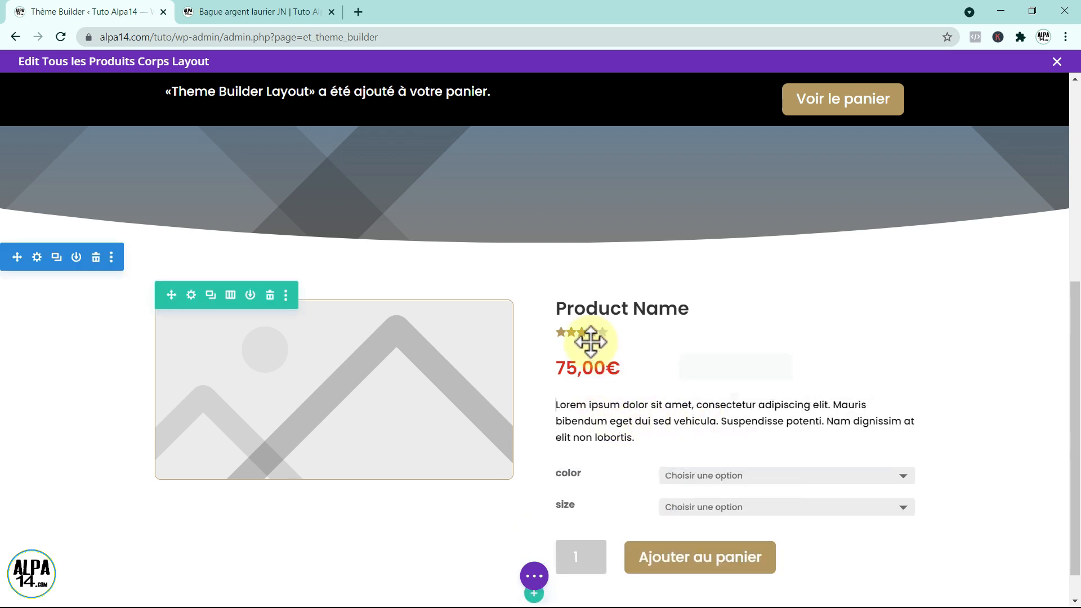
Reduce the Woo Rating module's bottom margin (Marge Bas) to 0.46em and save the module
{"action": "left_click_drag", "start_coordinate": [592, 338], "coordinate": [590, 349]}
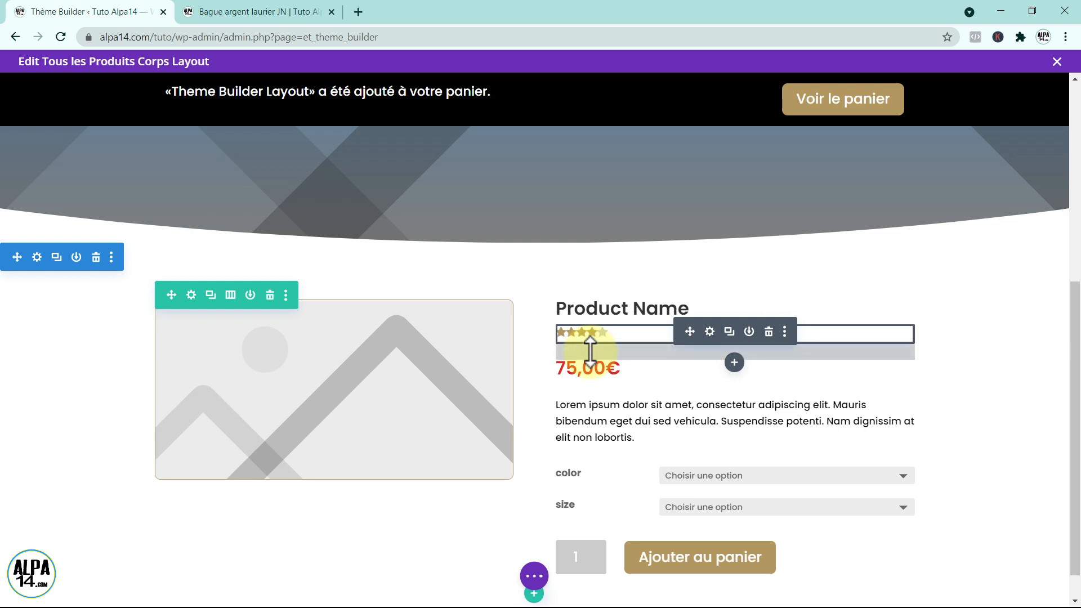
{"action": "left_click", "coordinate": [709, 332]}
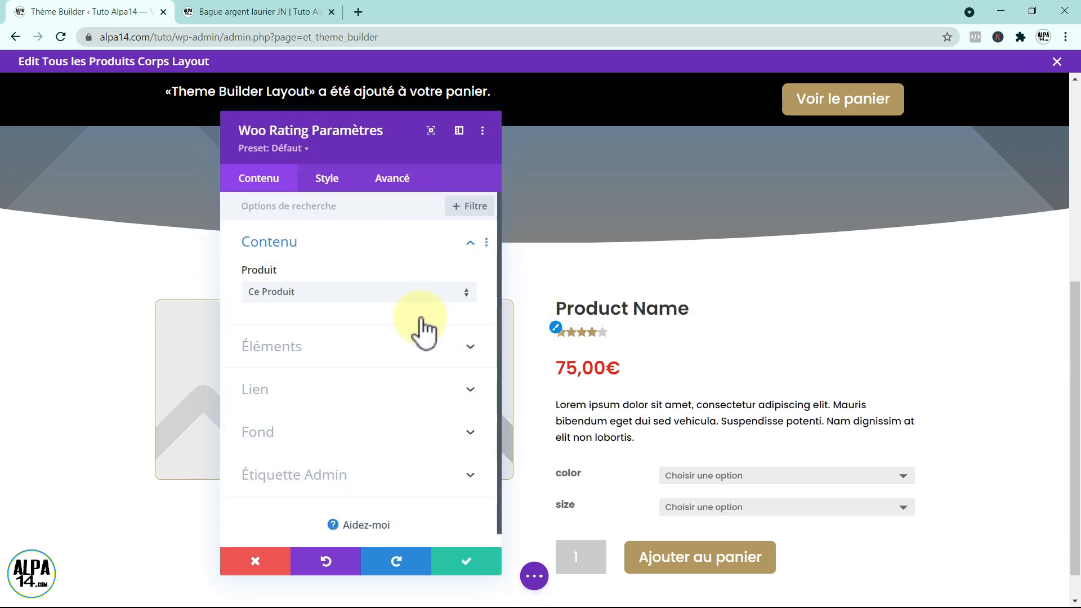
{"action": "left_click", "coordinate": [329, 181]}
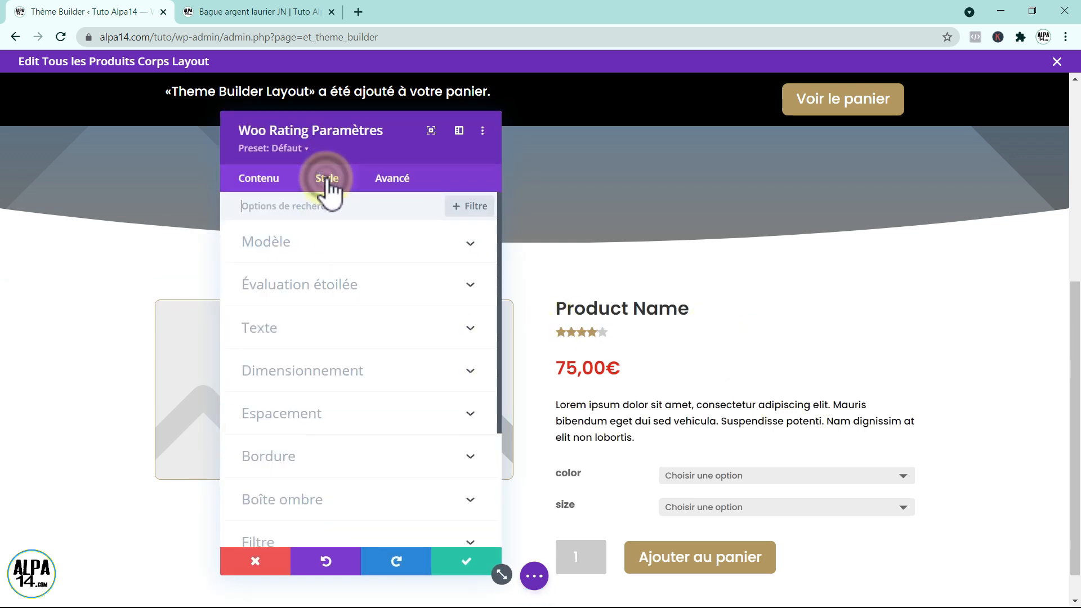
{"action": "left_click", "coordinate": [339, 413]}
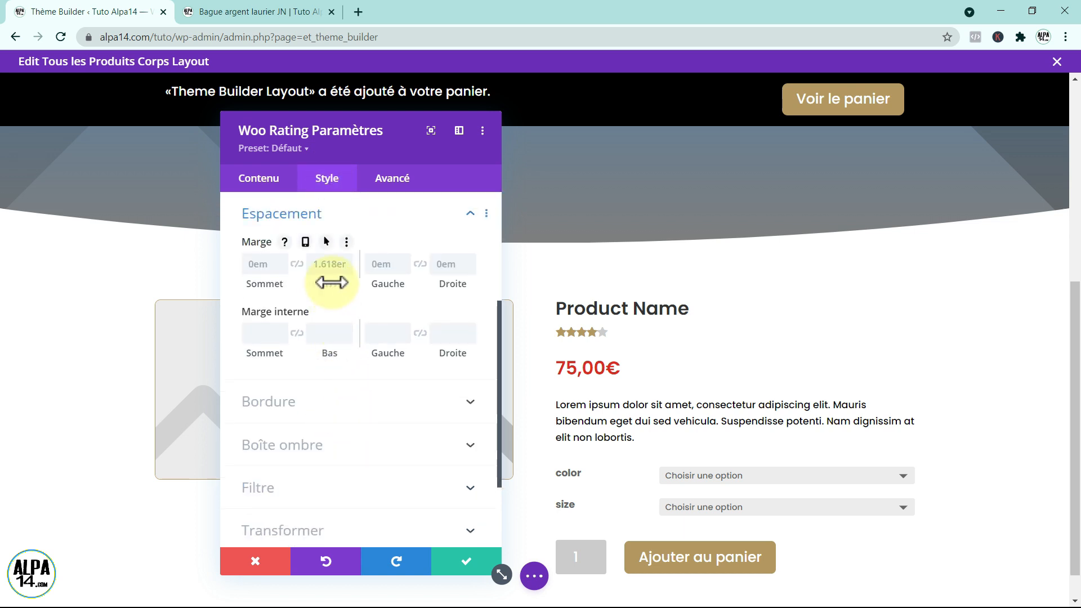
{"action": "left_click_drag", "start_coordinate": [332, 283], "coordinate": [294, 286]}
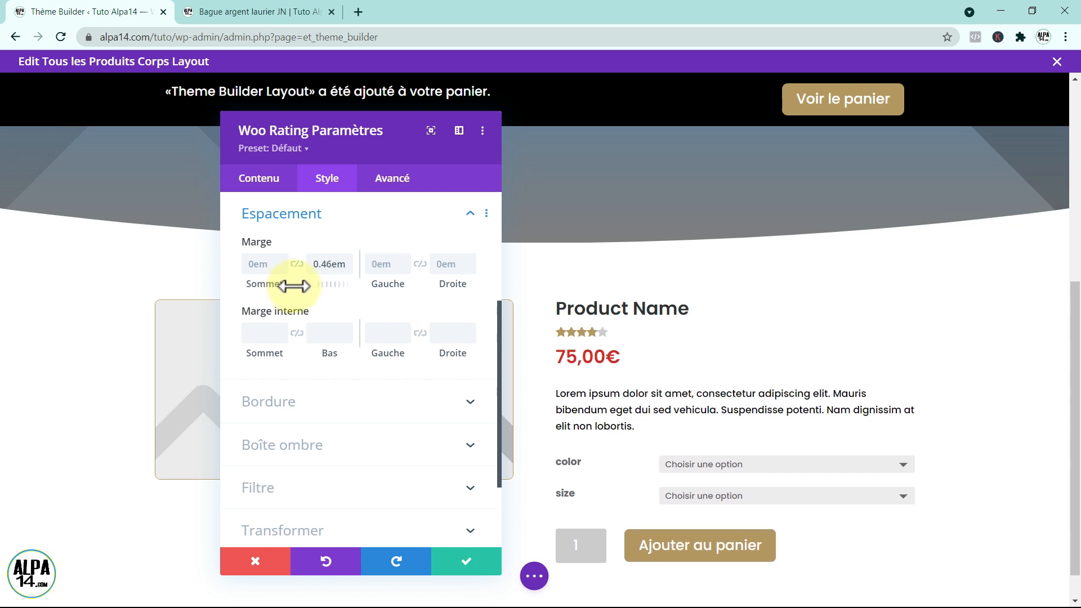
{"action": "left_click", "coordinate": [471, 558]}
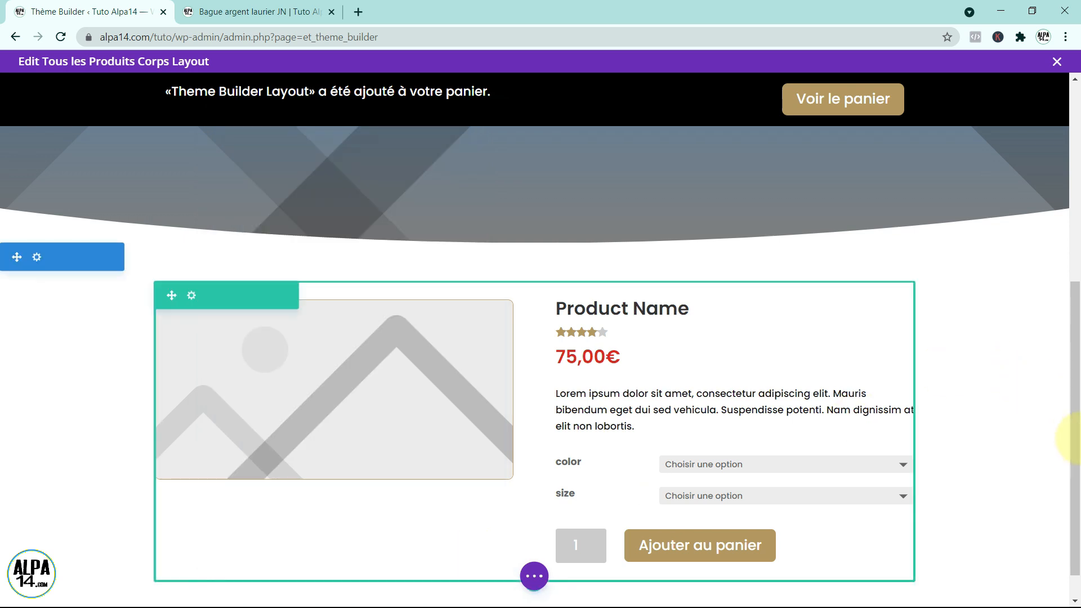
Insert a new row with two equal columns below the product row, without choosing a module yet
{"action": "mouse_move", "coordinate": [1075, 469]}
{"action": "left_mouse_down"}
{"action": "mouse_move", "coordinate": [1076, 498]}
{"action": "mouse_move", "coordinate": [1074, 487]}
{"action": "left_mouse_up"}
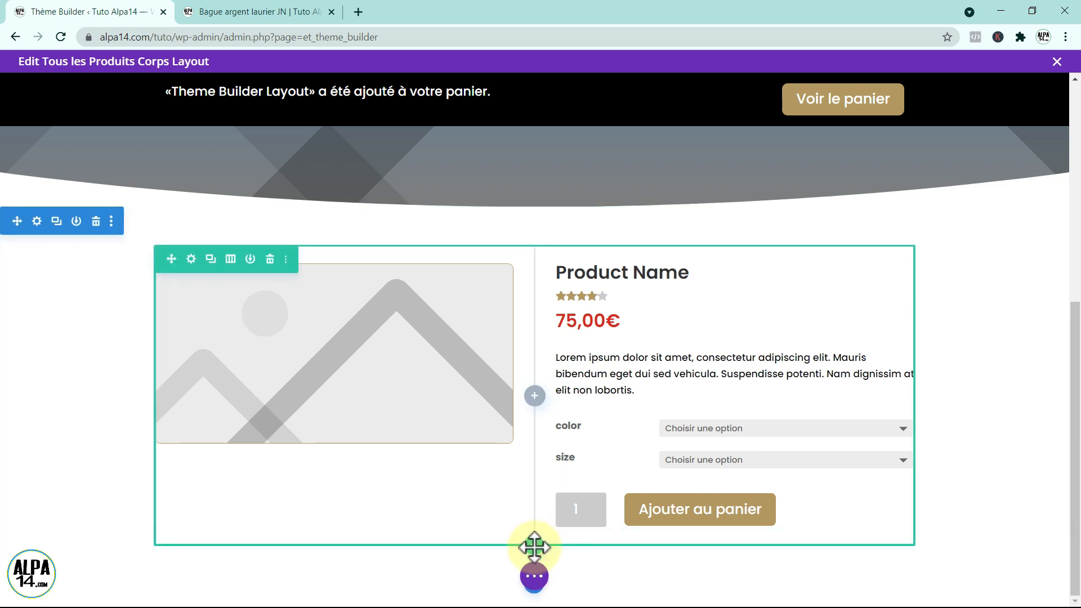
{"action": "left_click", "coordinate": [533, 545]}
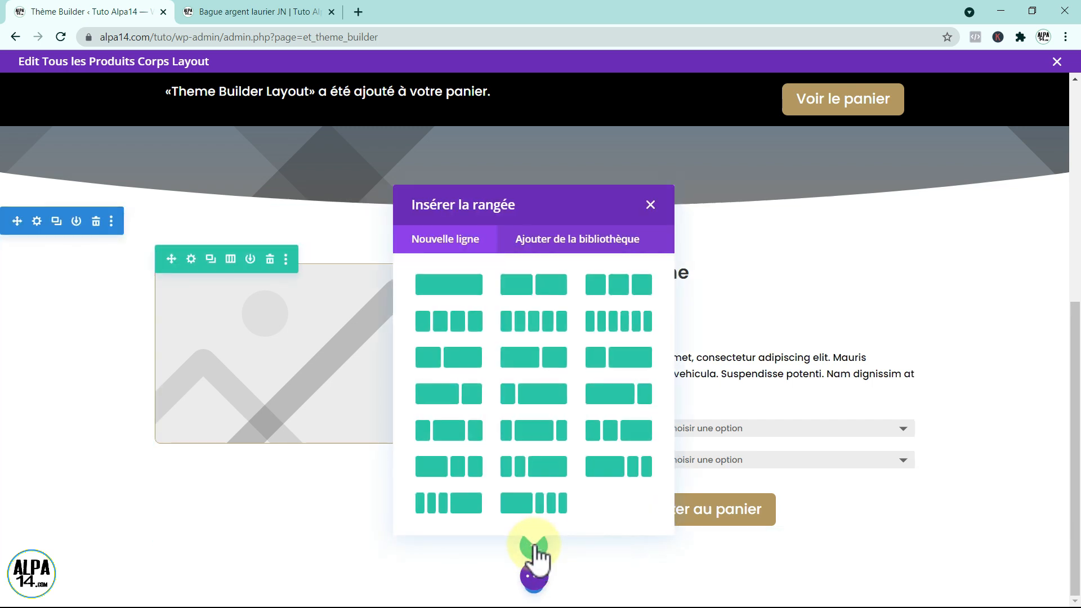
{"action": "left_click", "coordinate": [539, 289]}
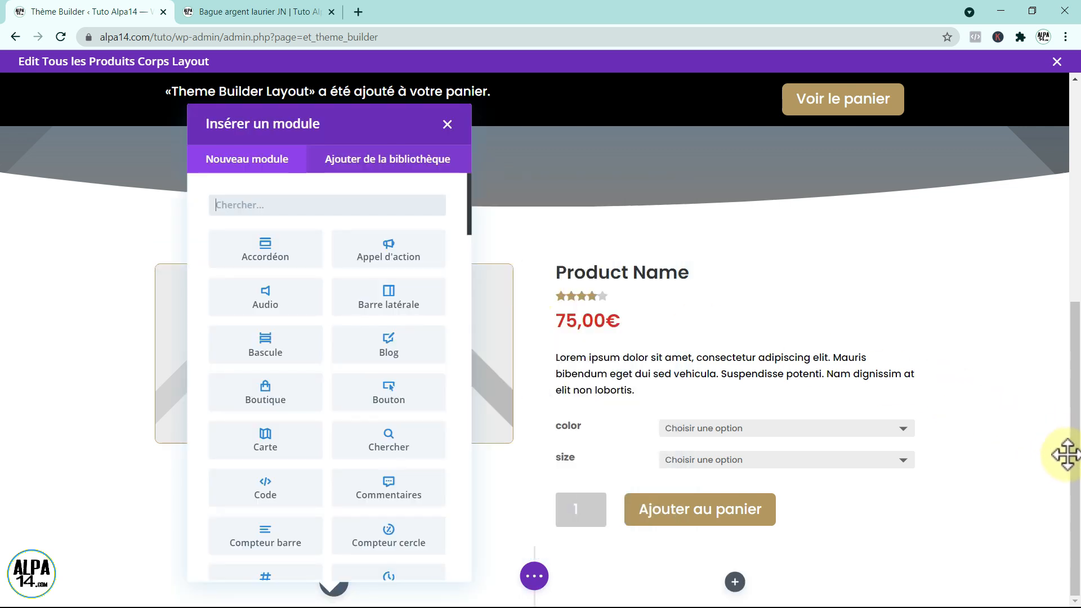
{"action": "left_click", "coordinate": [446, 123]}
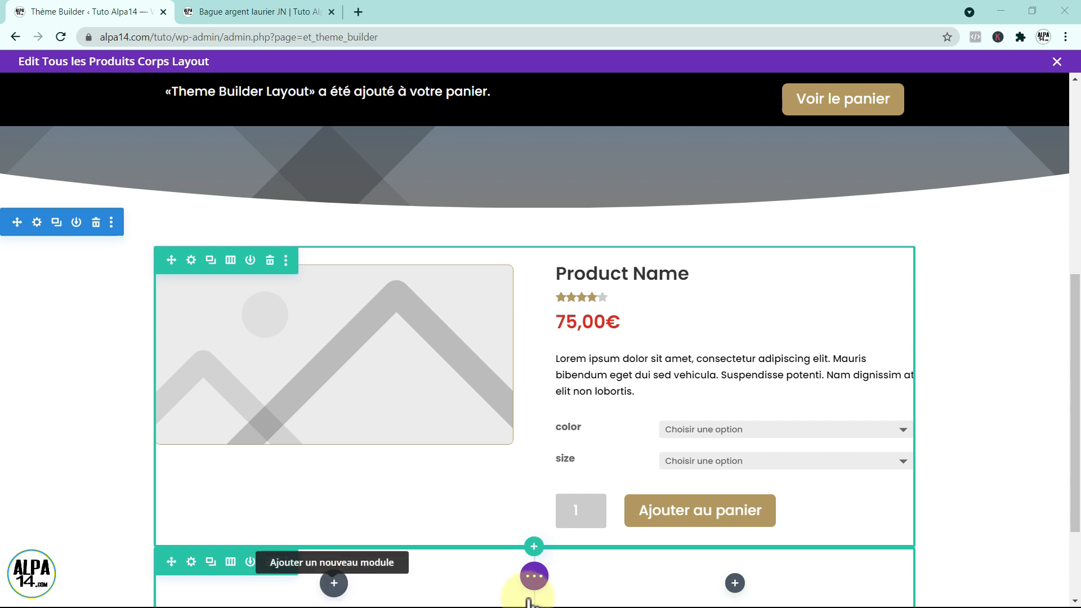
Insert a Woo Tabs module in the new row's left column and exclude the Commentaires tab from it
{"action": "left_click_drag", "start_coordinate": [1076, 450], "coordinate": [1076, 498]}
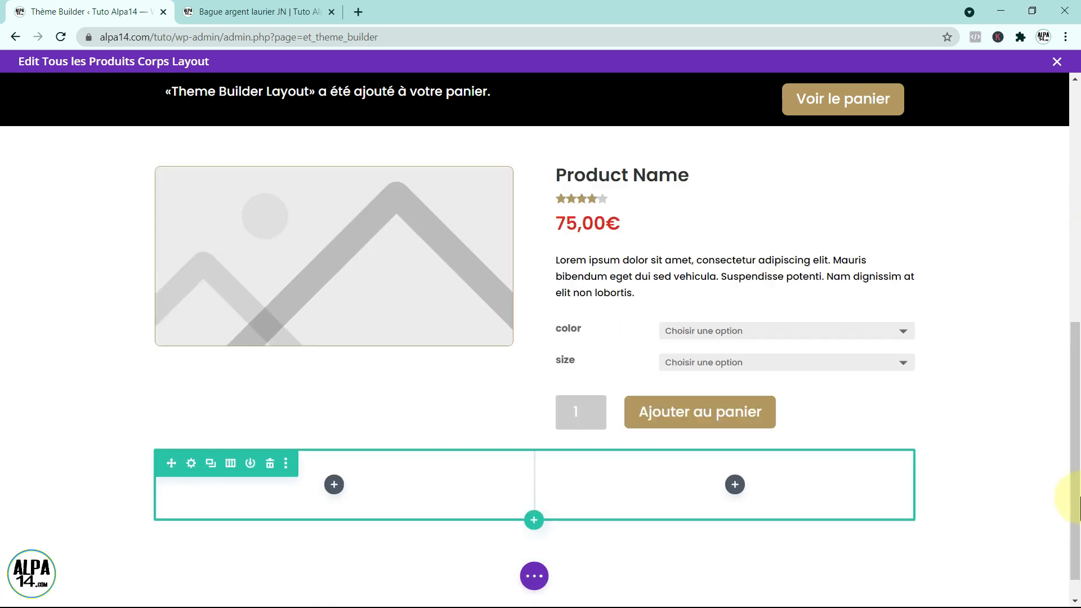
{"action": "left_click", "coordinate": [333, 485]}
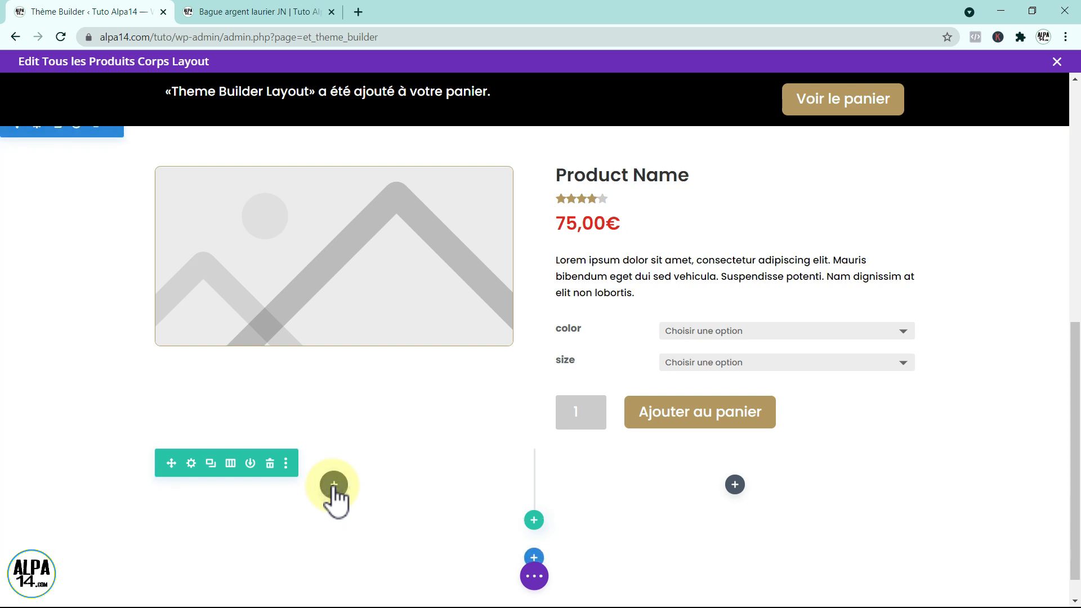
{"action": "left_click", "coordinate": [254, 203]}
{"action": "left_click", "coordinate": [255, 203]}
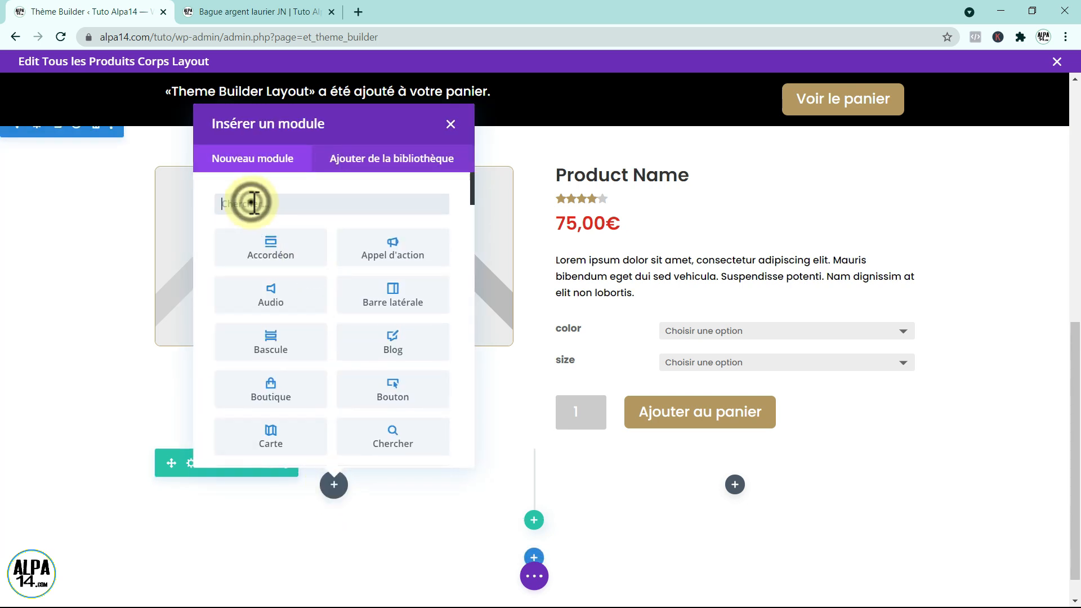
{"action": "type", "text": "woo"}
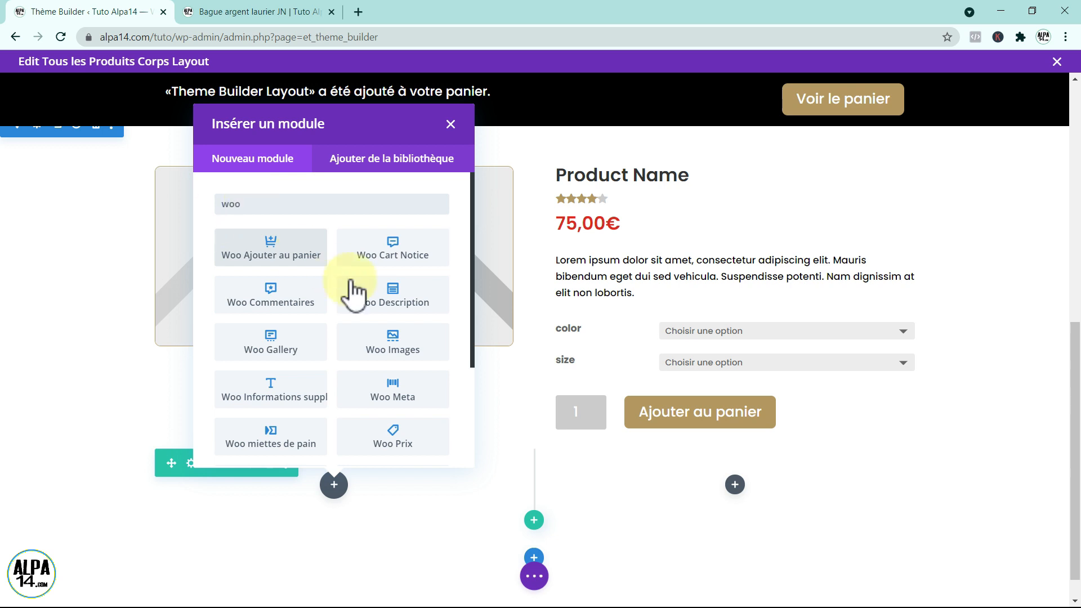
{"action": "scroll", "coordinate": [373, 332], "scroll_direction": "down", "scroll_amount": 3}
{"action": "scroll", "coordinate": [371, 346], "scroll_direction": "down", "scroll_amount": 2}
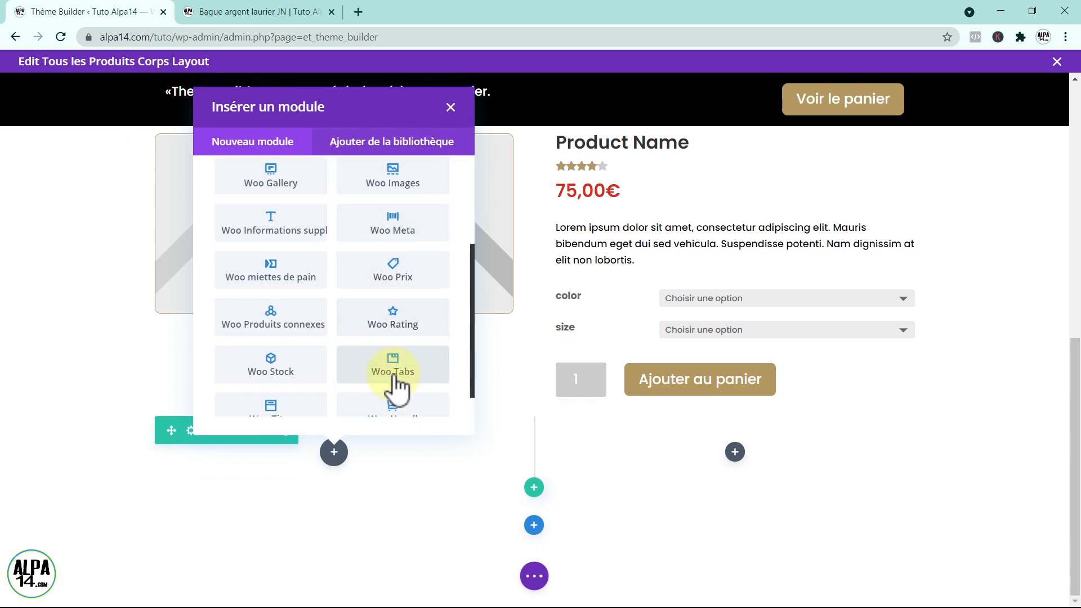
{"action": "left_click", "coordinate": [393, 355]}
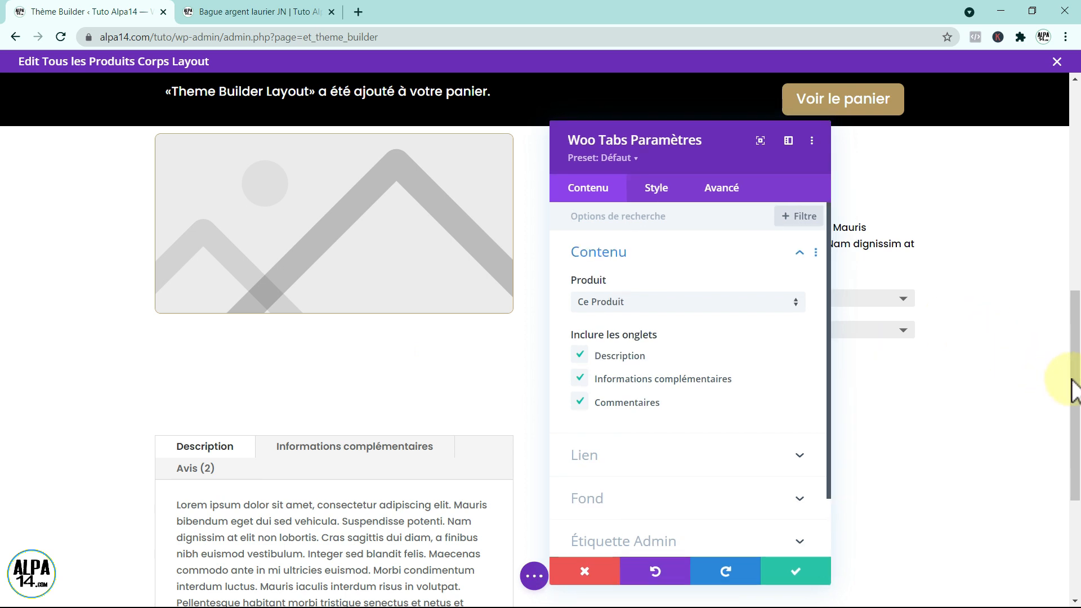
{"action": "left_click_drag", "start_coordinate": [1070, 386], "coordinate": [1077, 451]}
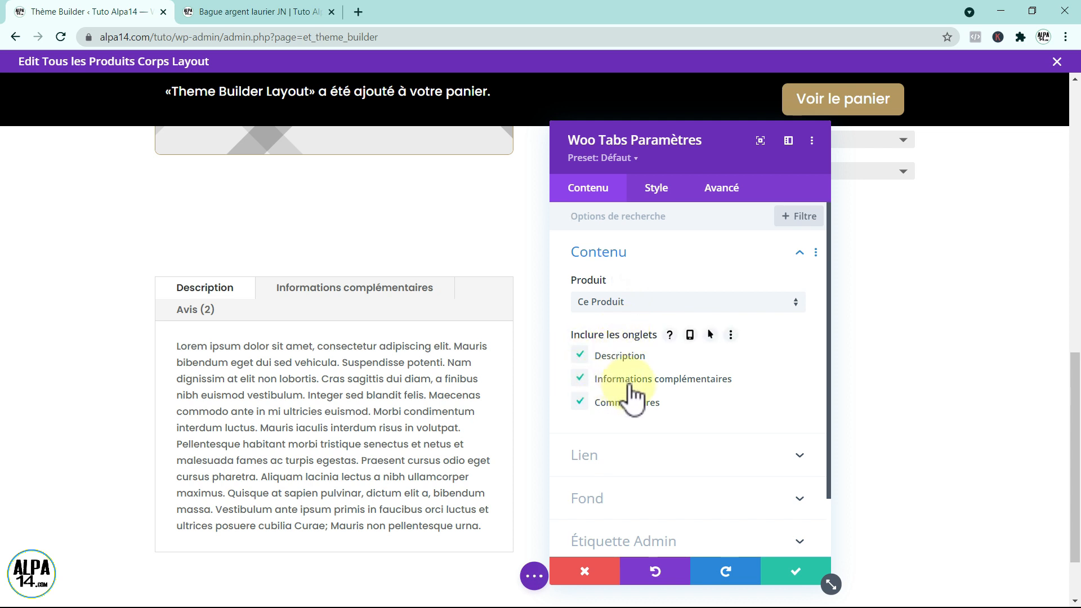
{"action": "left_click", "coordinate": [583, 402]}
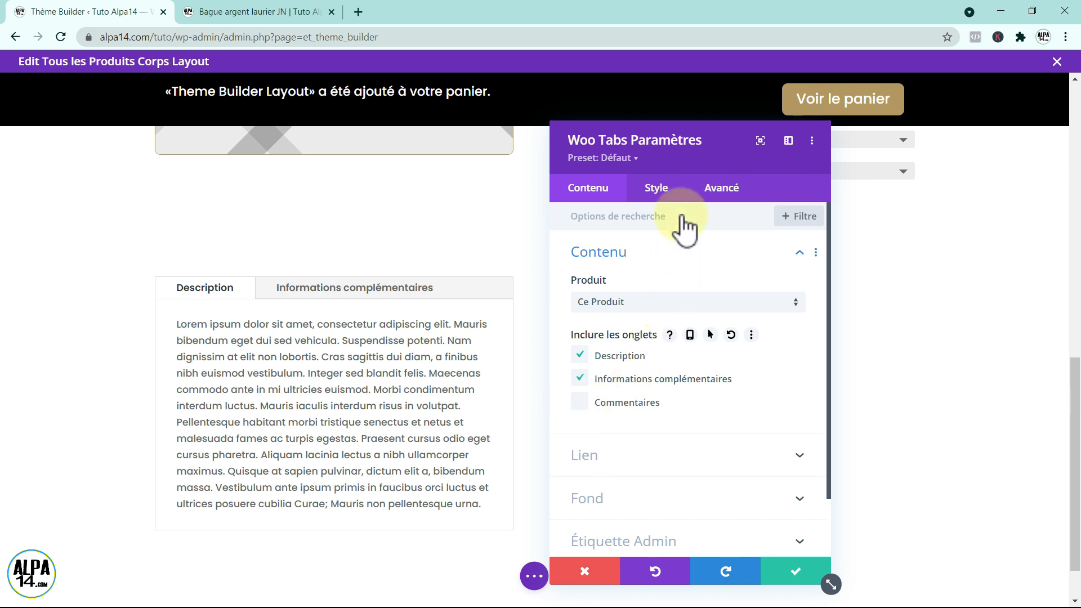
Set the Woo Tabs body text (Corps Texte) color to black
{"action": "left_click", "coordinate": [655, 187]}
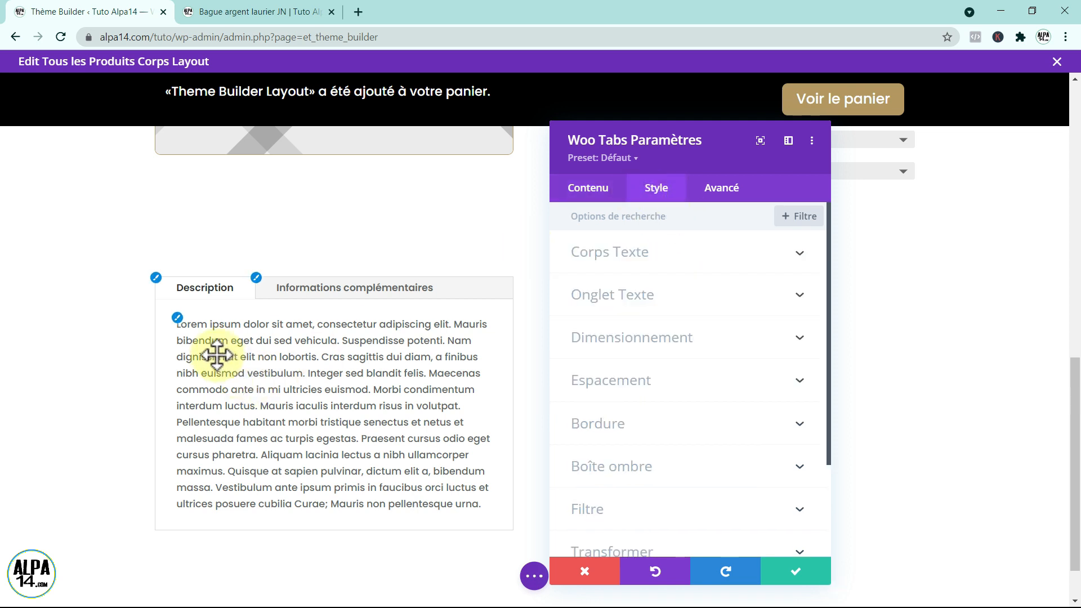
{"action": "left_click", "coordinate": [177, 318]}
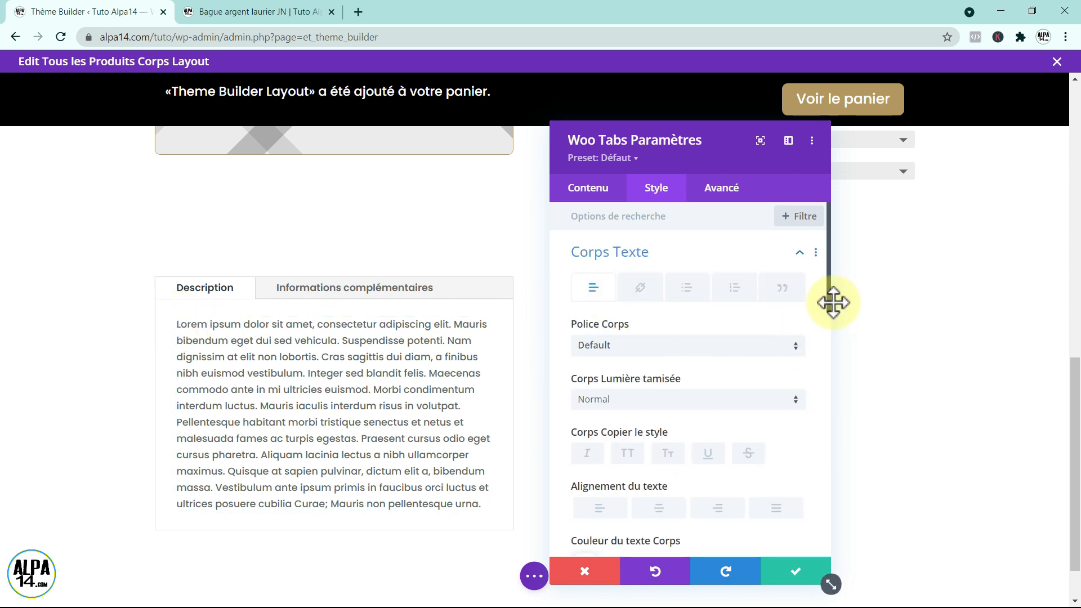
{"action": "left_click_drag", "start_coordinate": [829, 297], "coordinate": [826, 343]}
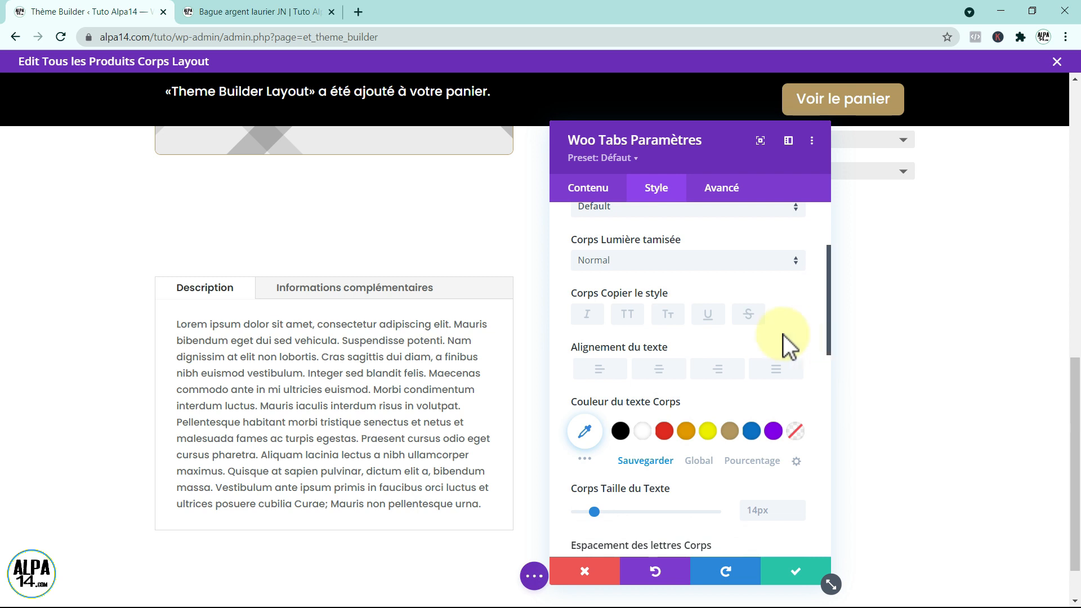
{"action": "left_click", "coordinate": [622, 433]}
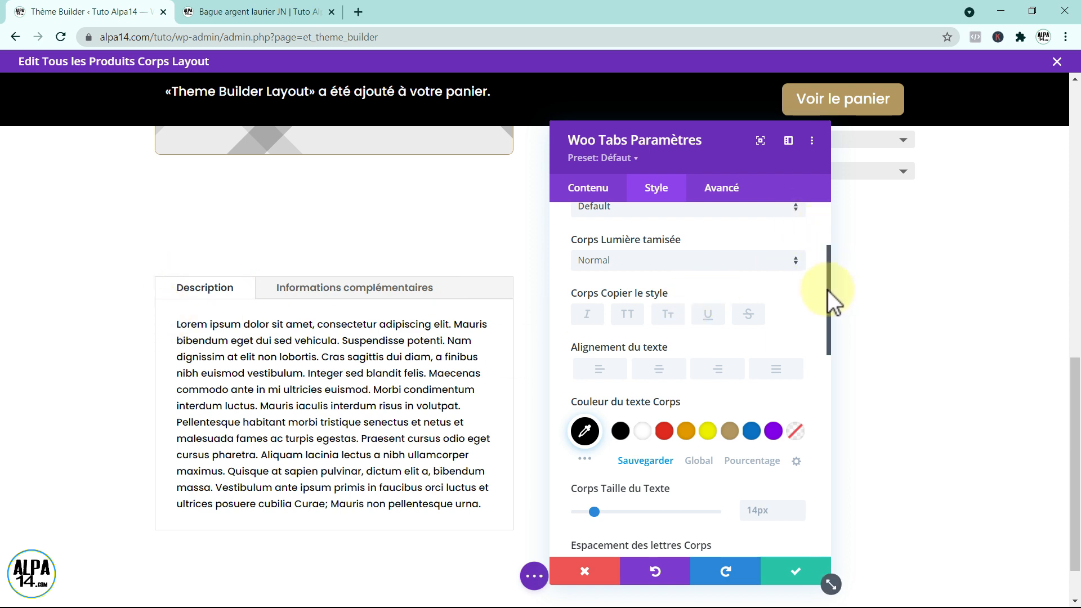
Give the Woo Tabs module 8px rounded corners and a gold #b49861 border, and save the module
{"action": "left_click_drag", "start_coordinate": [829, 290], "coordinate": [833, 224]}
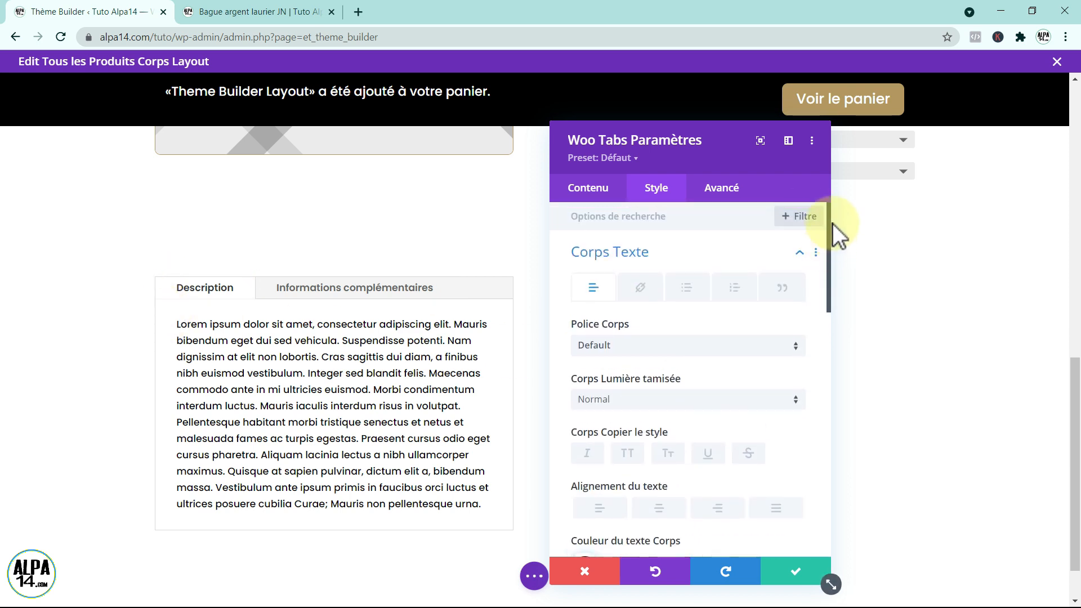
{"action": "left_click", "coordinate": [802, 253]}
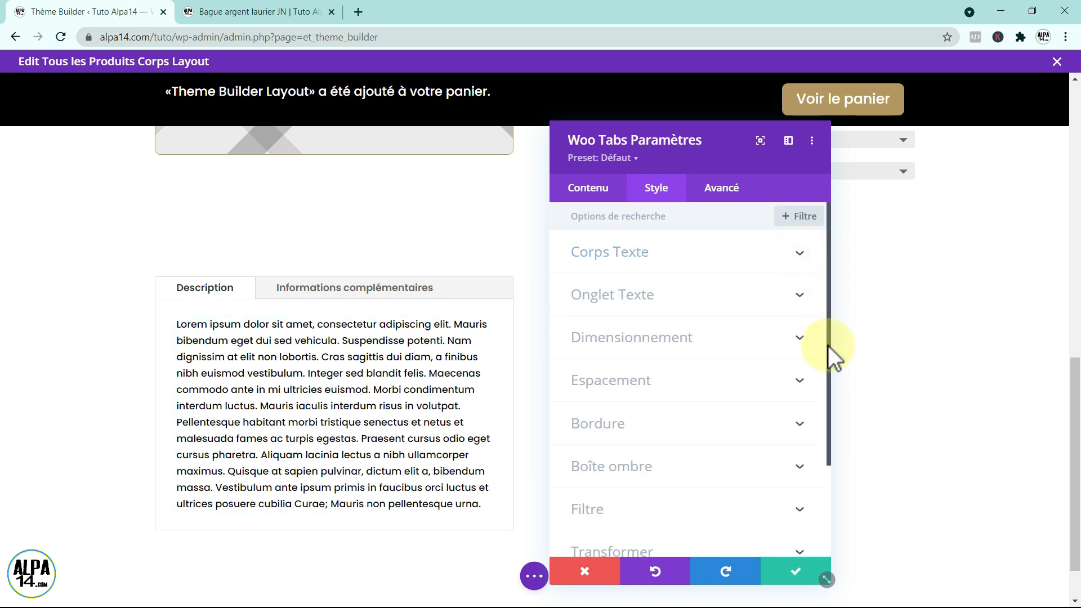
{"action": "left_click_drag", "start_coordinate": [830, 353], "coordinate": [807, 380]}
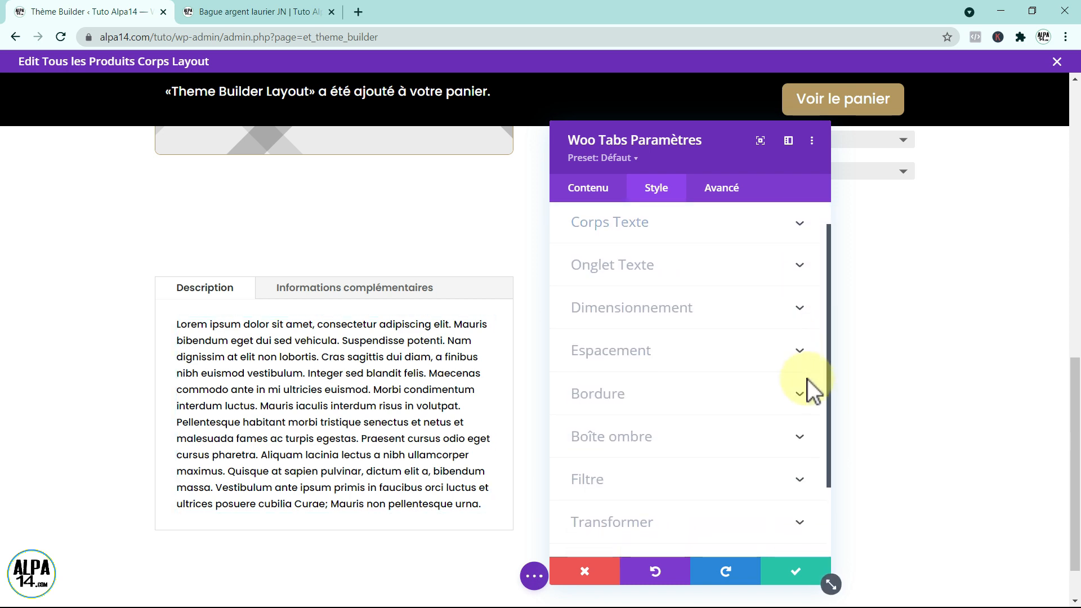
{"action": "left_click", "coordinate": [783, 392]}
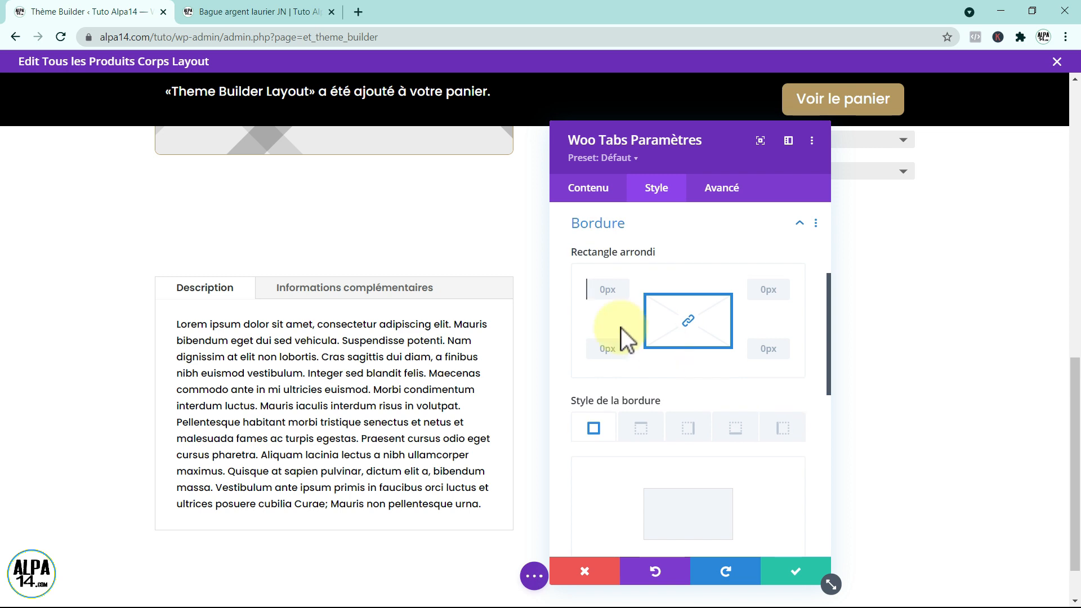
{"action": "left_click", "coordinate": [601, 291]}
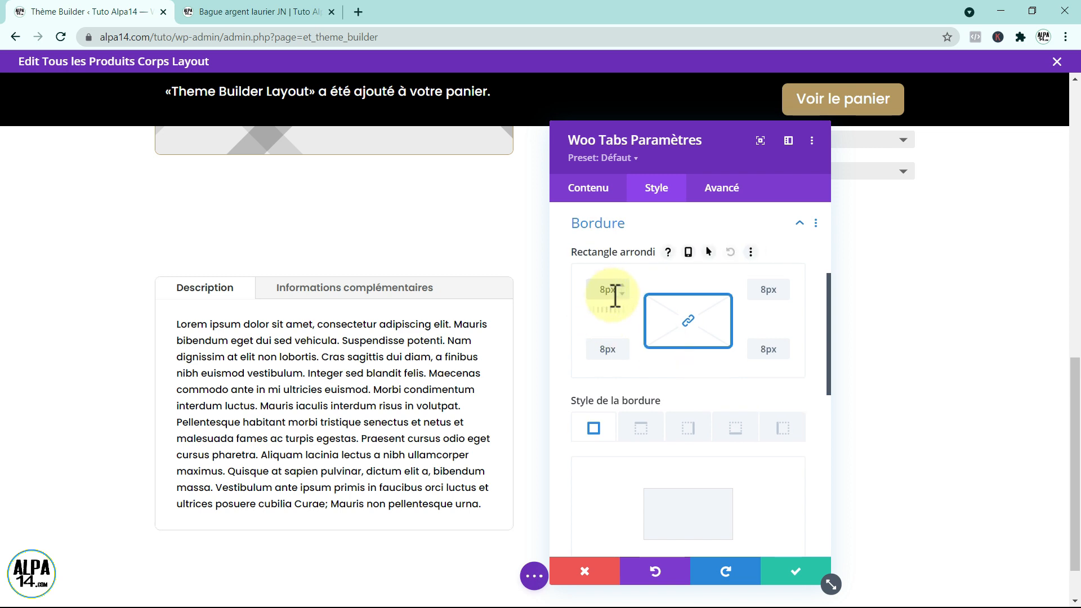
{"action": "left_click_drag", "start_coordinate": [830, 373], "coordinate": [830, 436]}
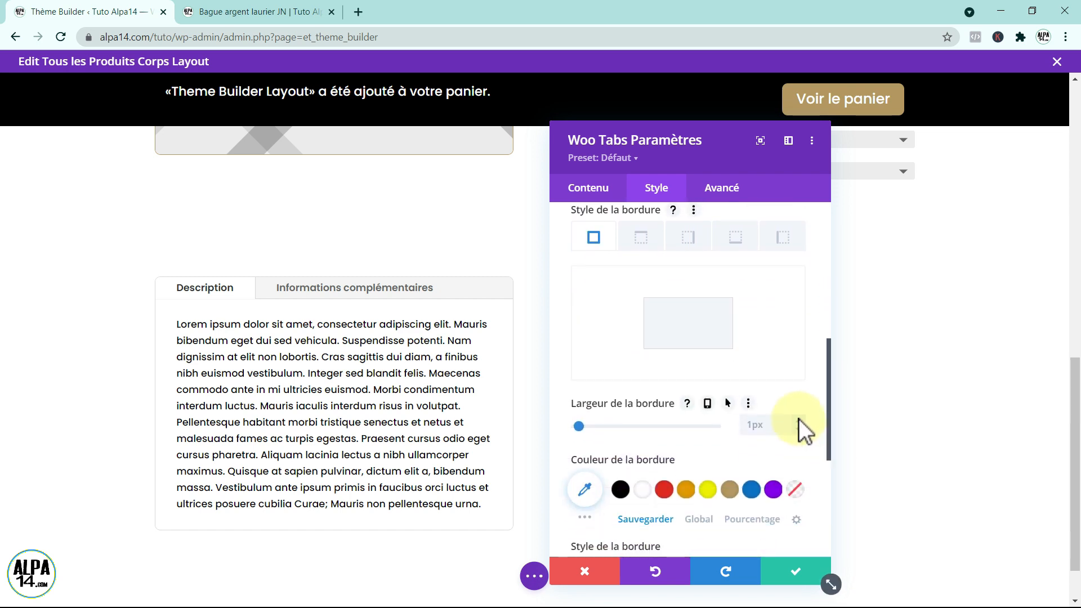
{"action": "left_click", "coordinate": [732, 493]}
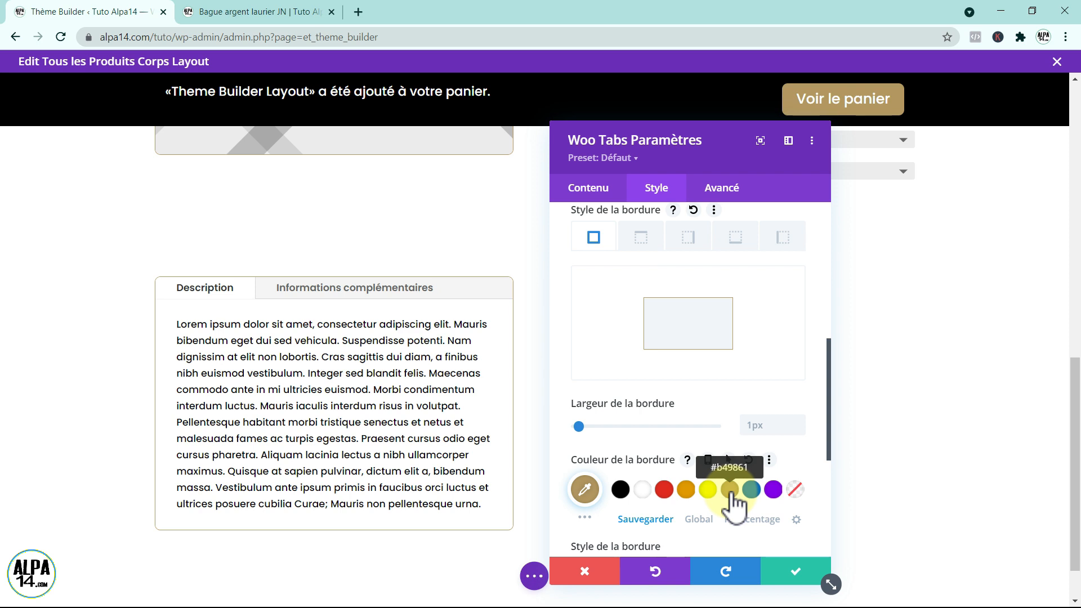
{"action": "left_click", "coordinate": [799, 573]}
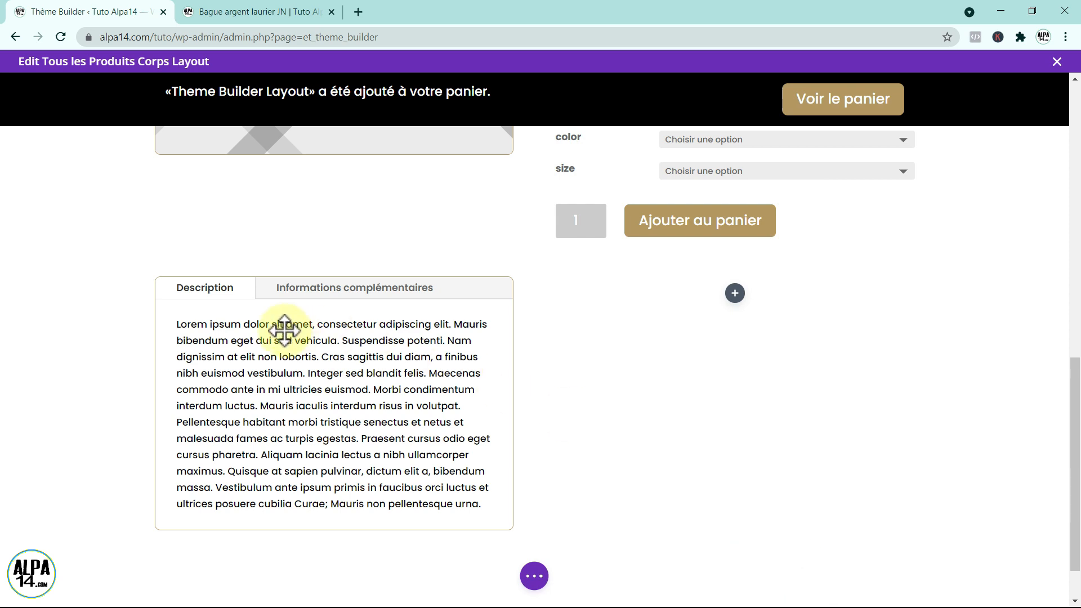
Insert a Woo Commentaires module in the empty right column beside the product tabs
{"action": "left_click", "coordinate": [735, 293]}
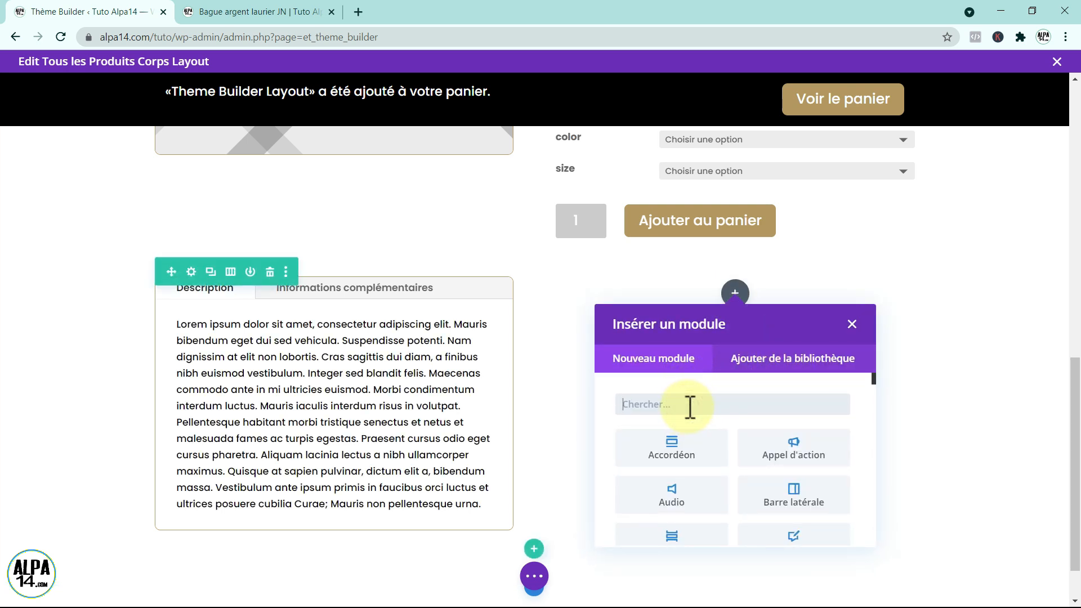
{"action": "type", "text": "woo"}
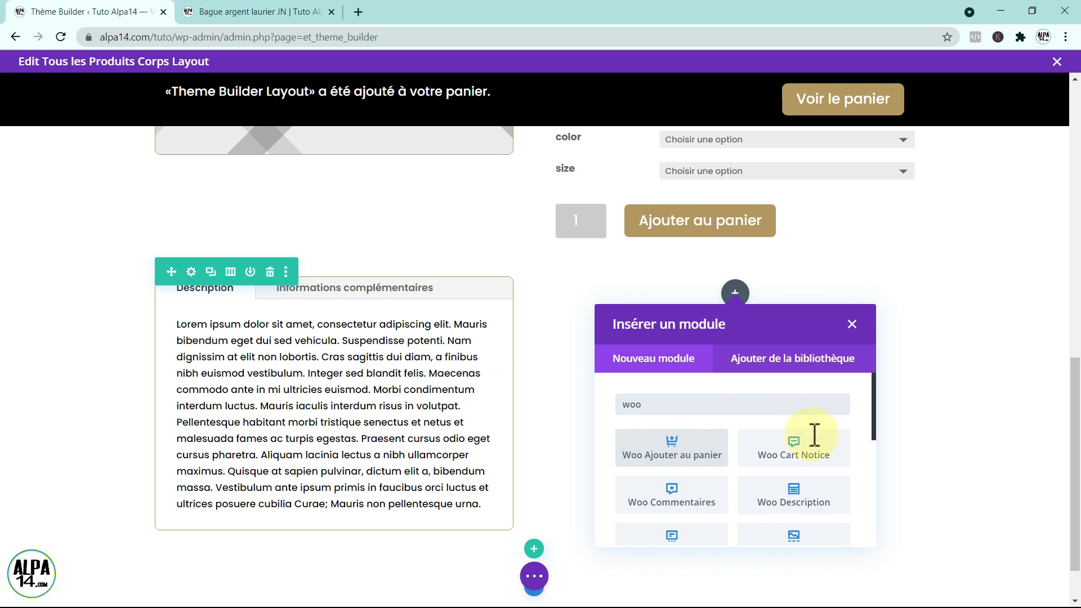
{"action": "mouse_move", "coordinate": [873, 414]}
{"action": "left_mouse_down"}
{"action": "mouse_move", "coordinate": [876, 513]}
{"action": "mouse_move", "coordinate": [877, 419]}
{"action": "left_mouse_up"}
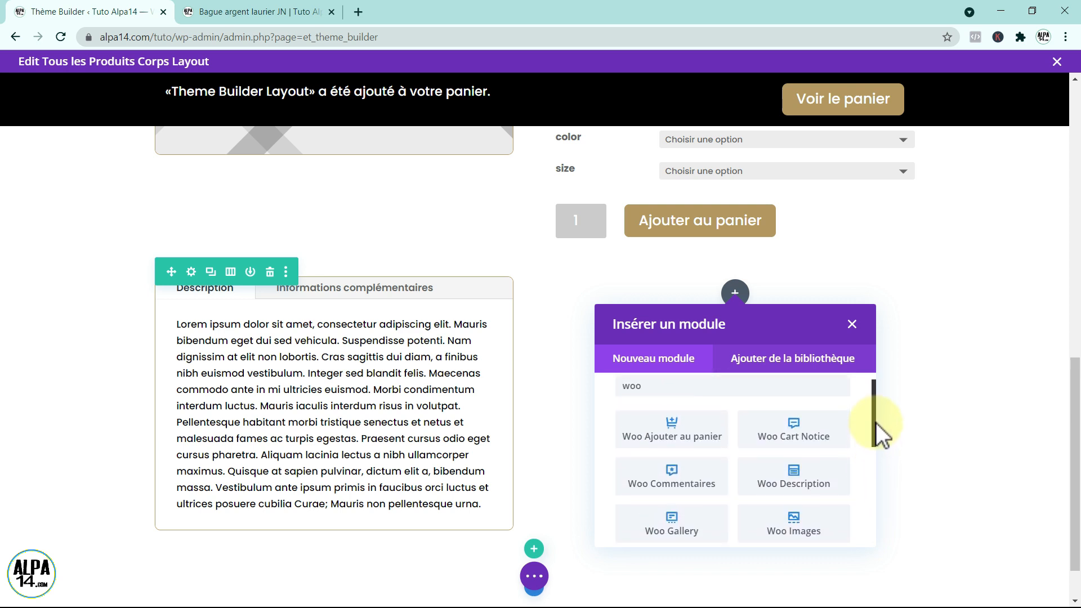
{"action": "left_click", "coordinate": [676, 472]}
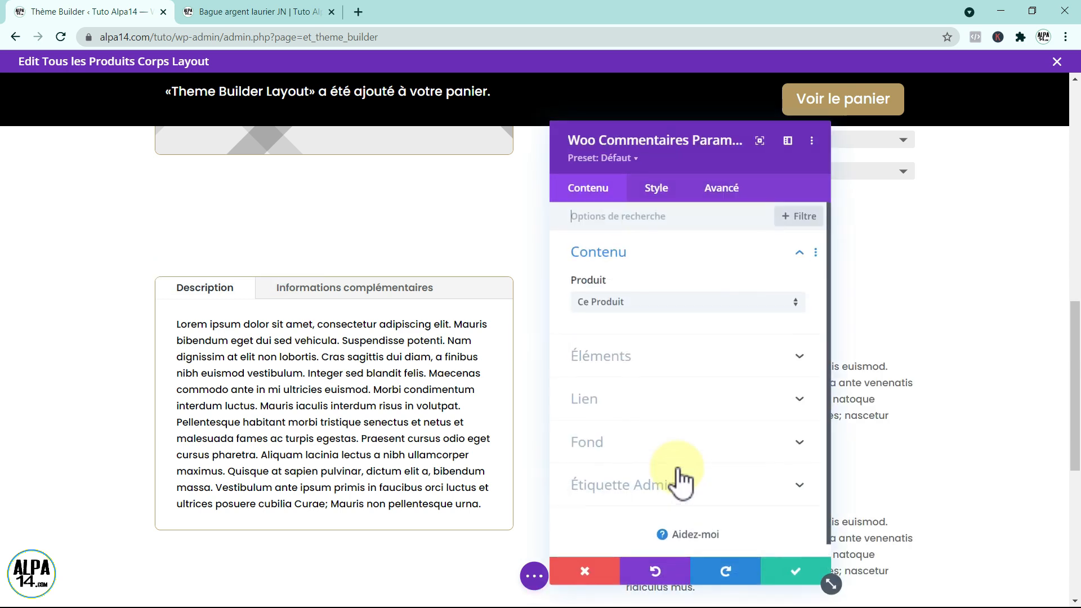
{"action": "left_click_drag", "start_coordinate": [636, 142], "coordinate": [397, 119]}
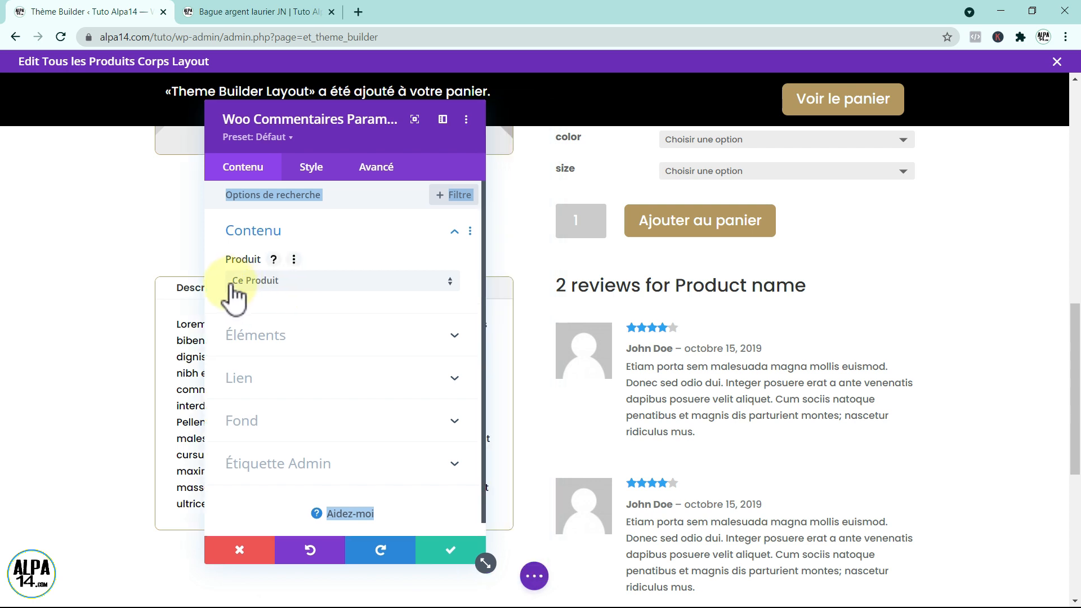
Turn off the author avatar and the comment count in the Woo Commentaires elements
{"action": "left_click", "coordinate": [332, 344]}
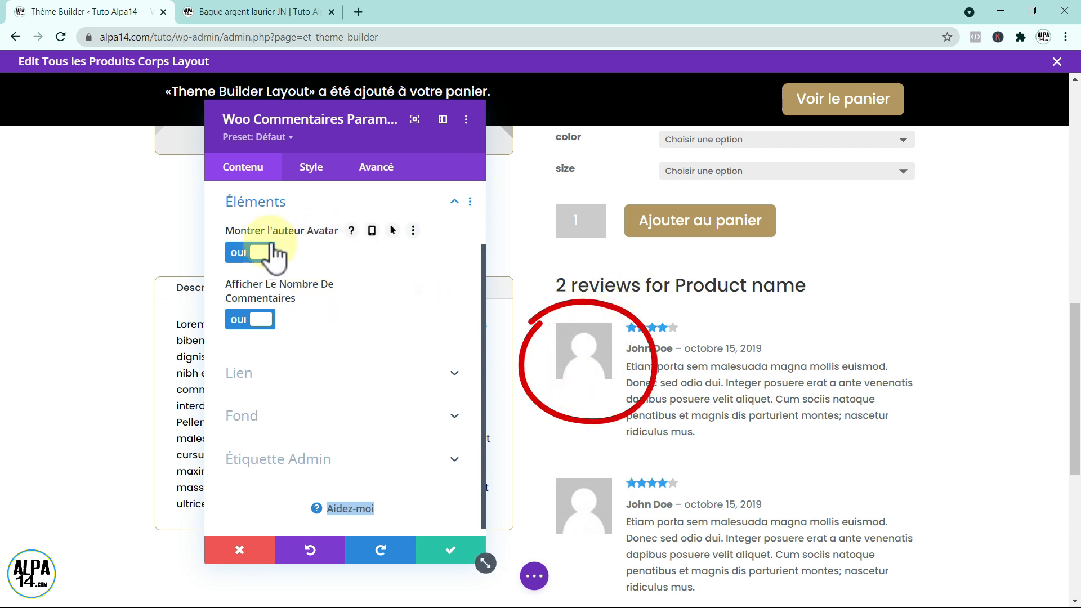
{"action": "left_click", "coordinate": [238, 253]}
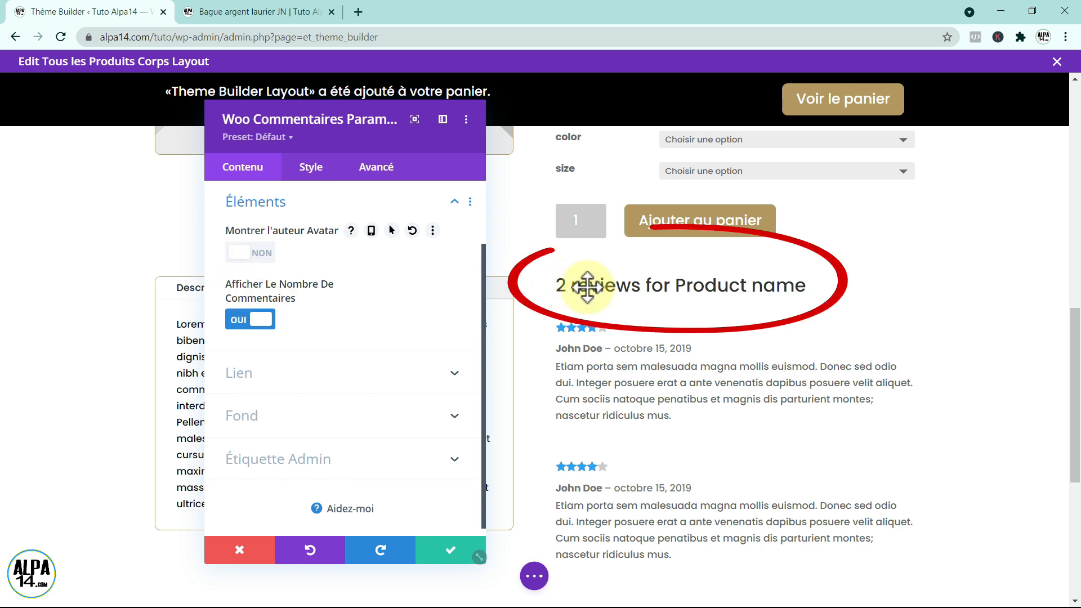
{"action": "left_click", "coordinate": [246, 331]}
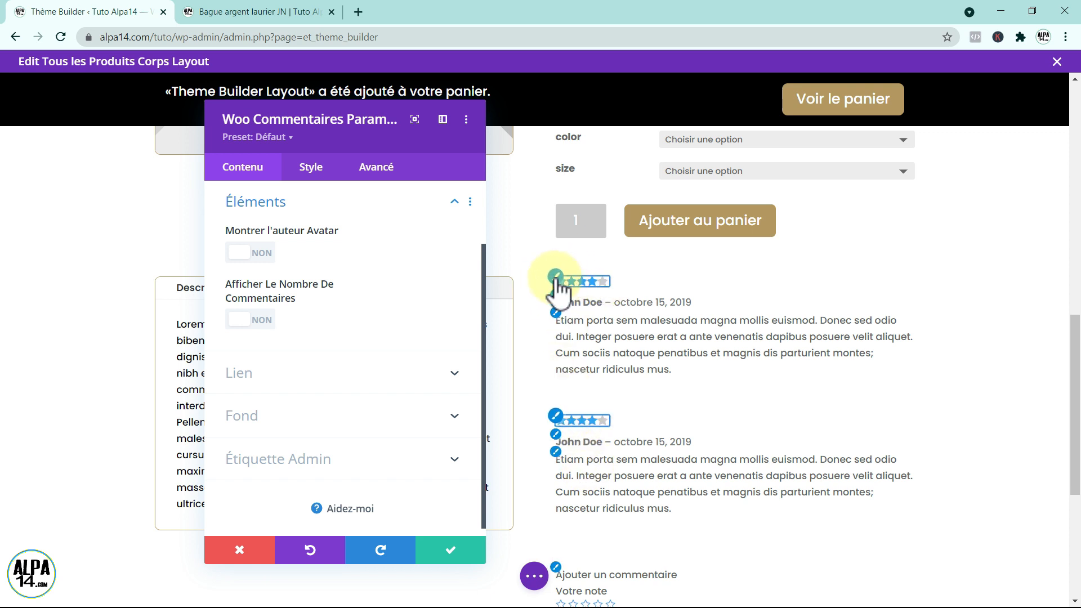
Set the review star rating (Évaluation étoilée) text color to gold #b49861
{"action": "left_click", "coordinate": [556, 277]}
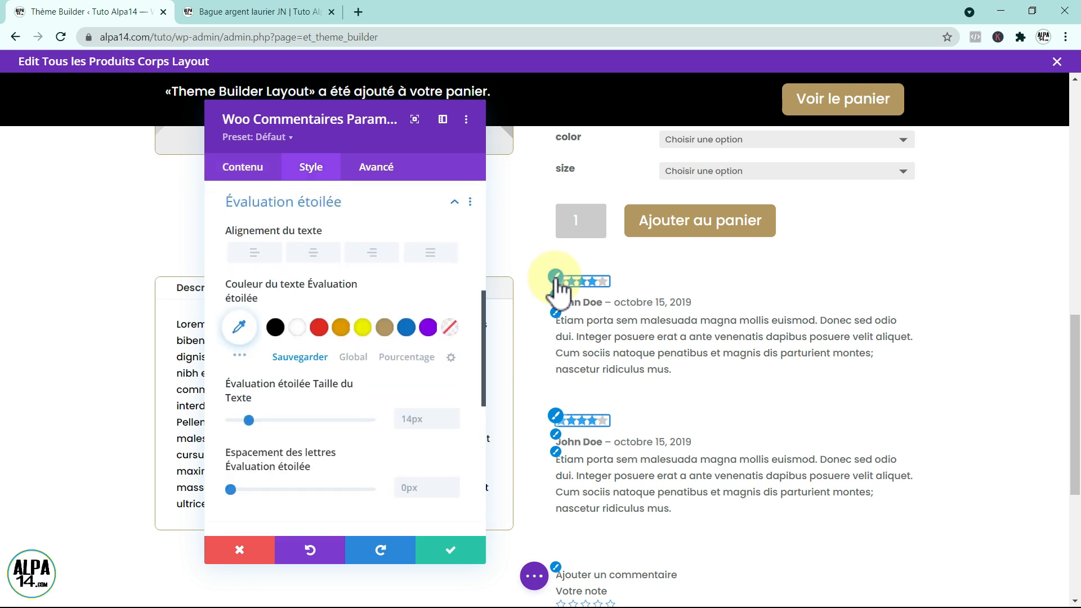
{"action": "left_click", "coordinate": [385, 327]}
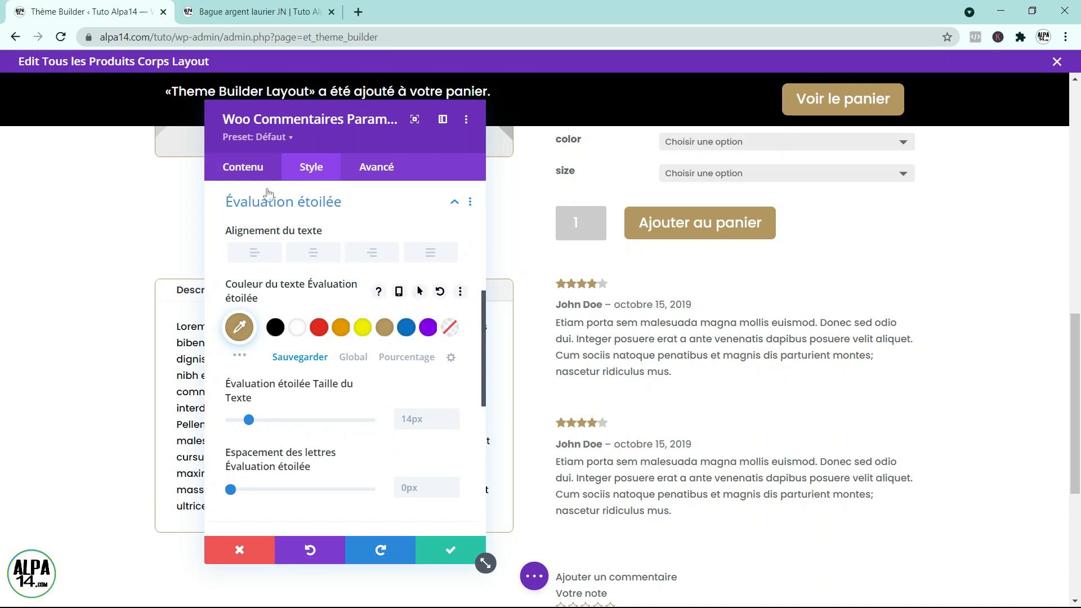
{"action": "left_click", "coordinate": [243, 168]}
Enable custom styles for the review form's Envoi button, with white #ffffff text and a gold #b49861 background
{"action": "left_click_drag", "start_coordinate": [1073, 394], "coordinate": [1073, 479]}
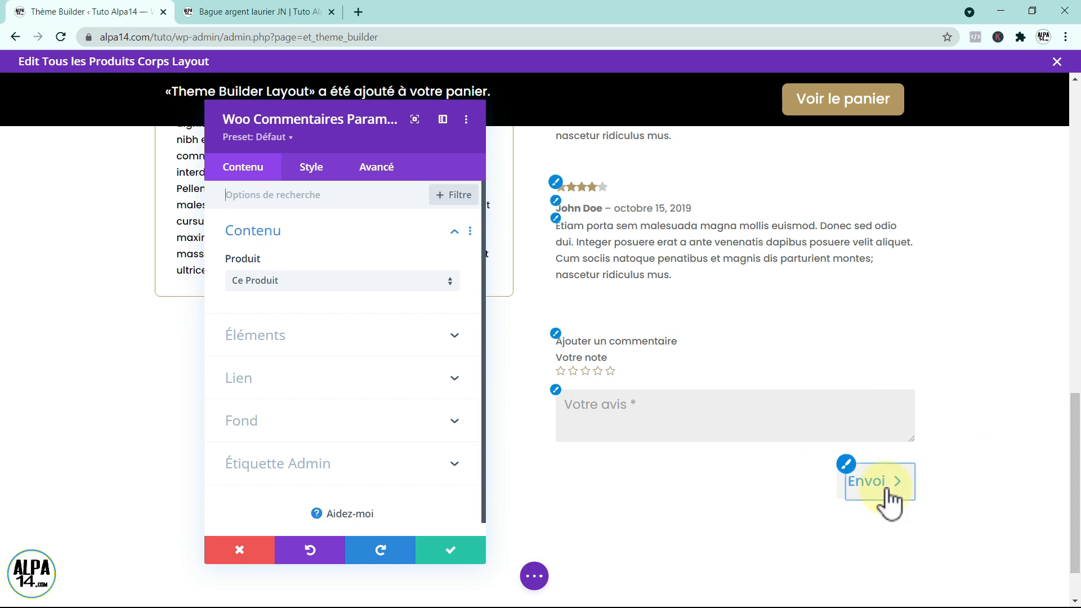
{"action": "left_click", "coordinate": [847, 462]}
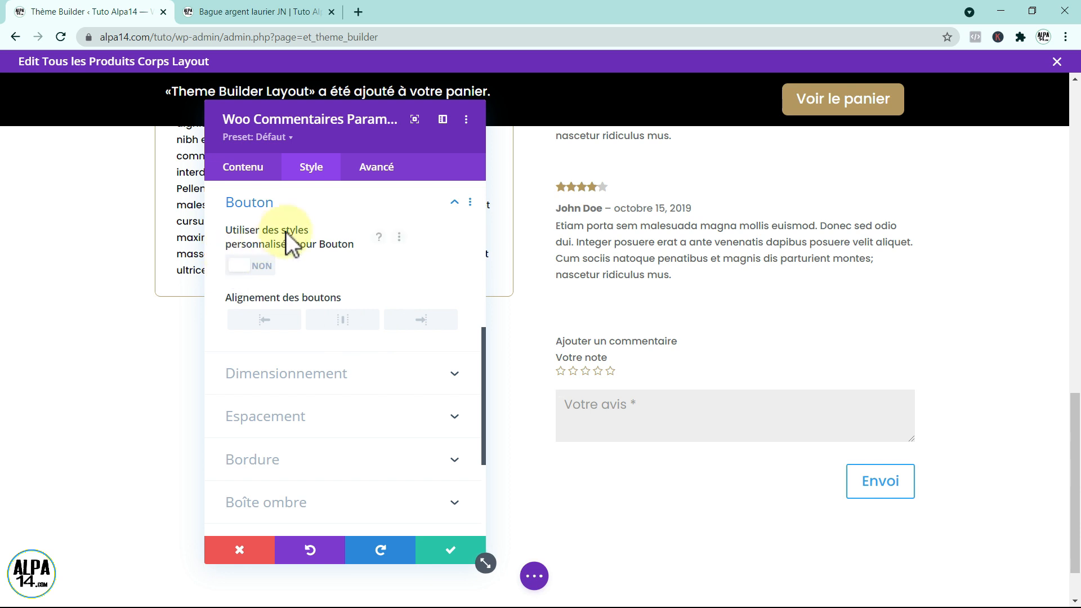
{"action": "left_click", "coordinate": [261, 267]}
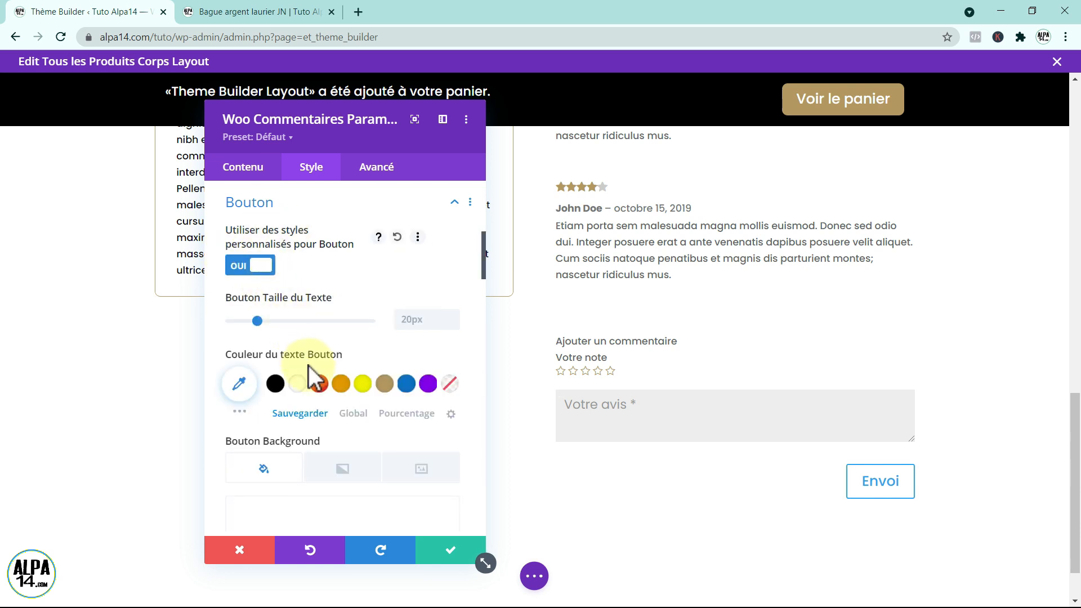
{"action": "left_click", "coordinate": [294, 384]}
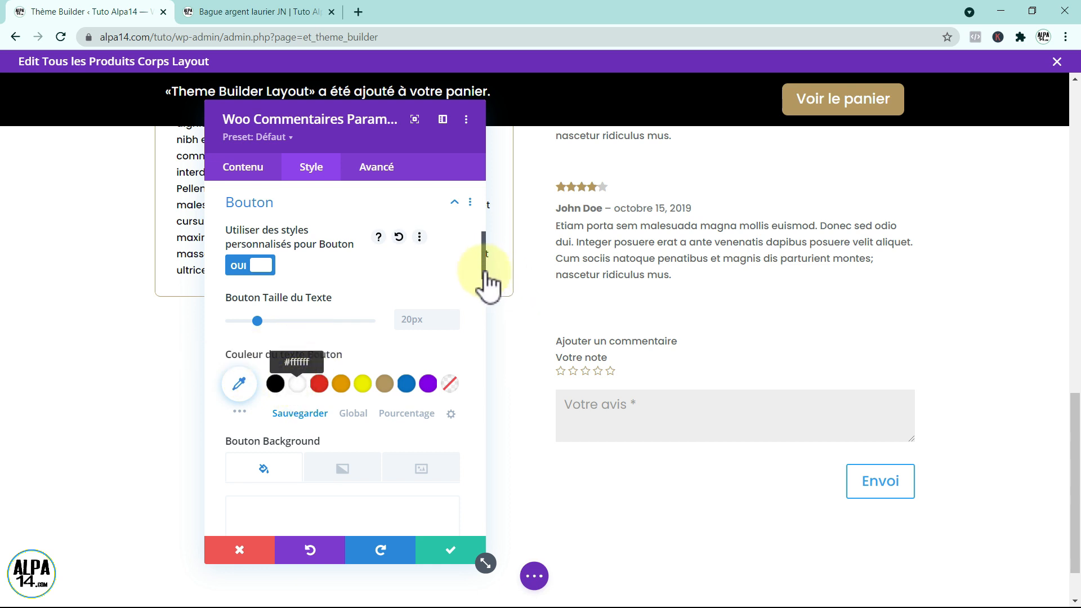
{"action": "left_click_drag", "start_coordinate": [483, 272], "coordinate": [481, 303]}
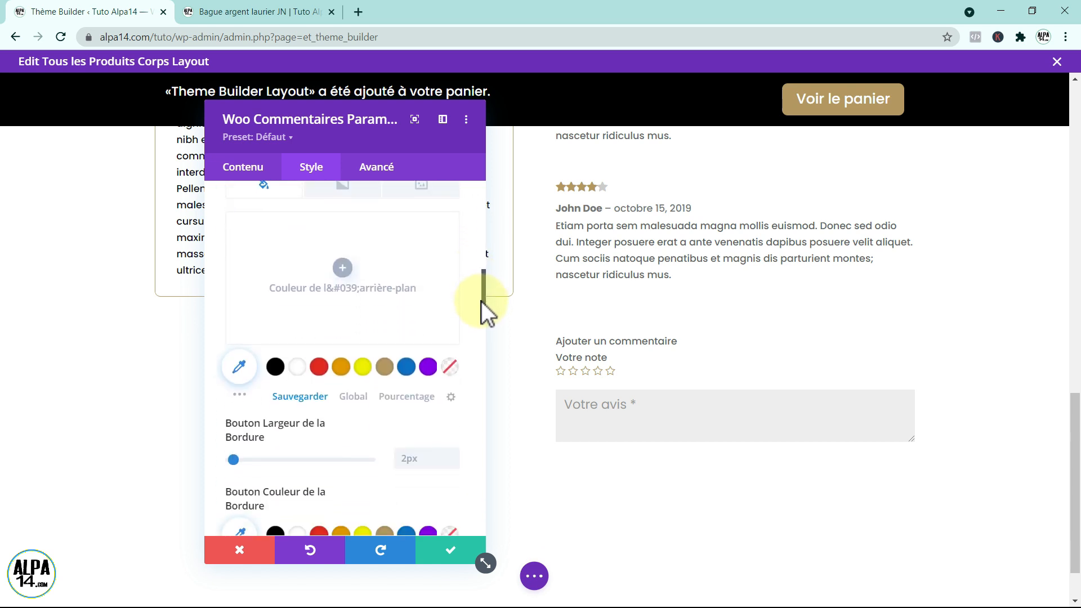
{"action": "left_click", "coordinate": [386, 369]}
{"action": "left_click", "coordinate": [386, 369]}
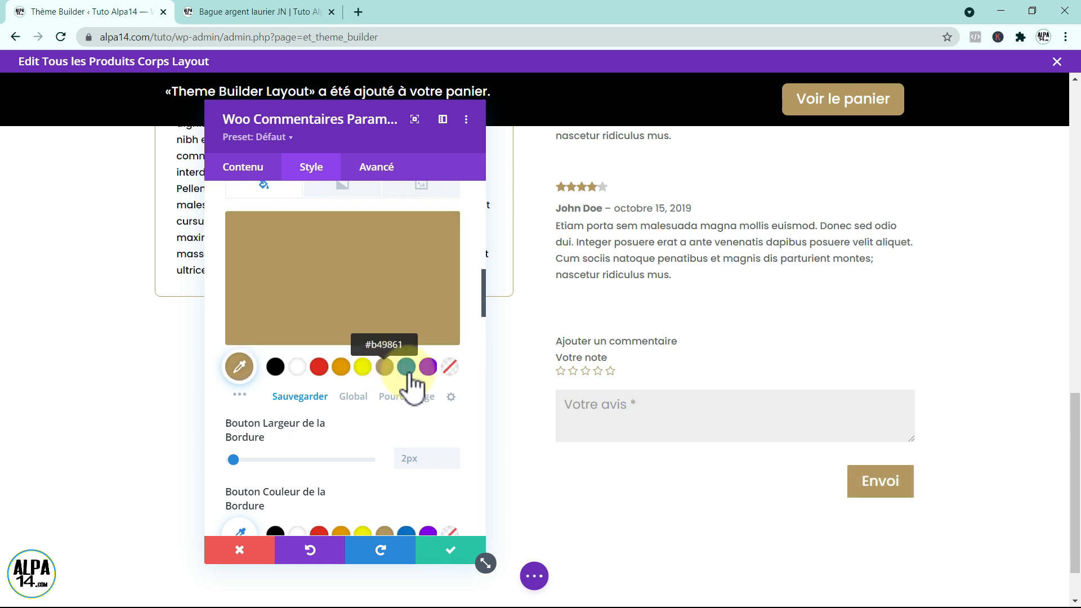
Set the Envoi button's border radius (Bouton Rayon des Frontières) to 8px
{"action": "left_click_drag", "start_coordinate": [483, 307], "coordinate": [486, 328]}
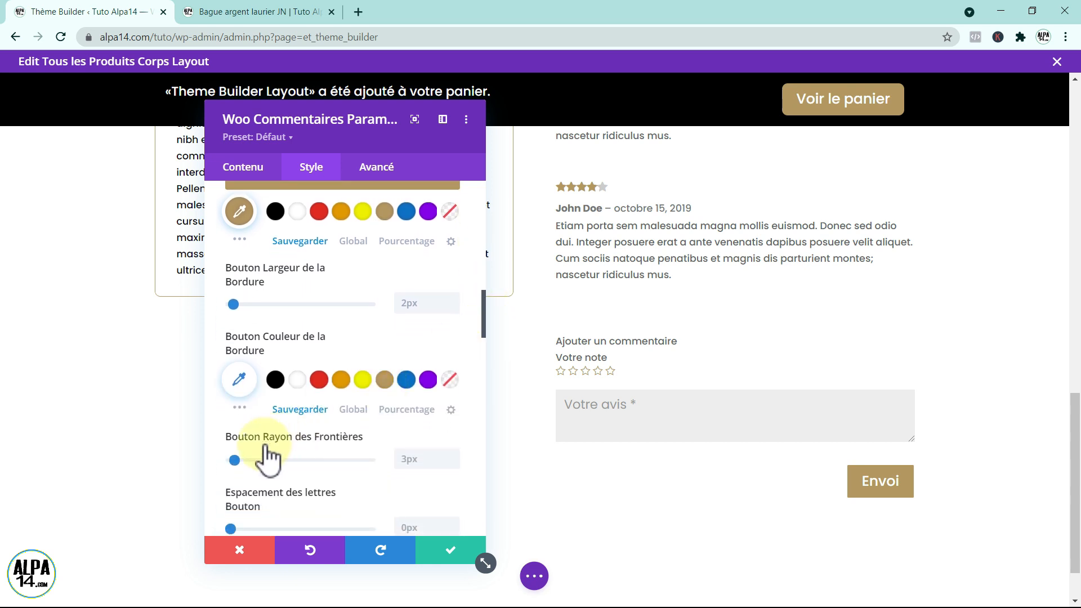
{"action": "left_click", "coordinate": [411, 461]}
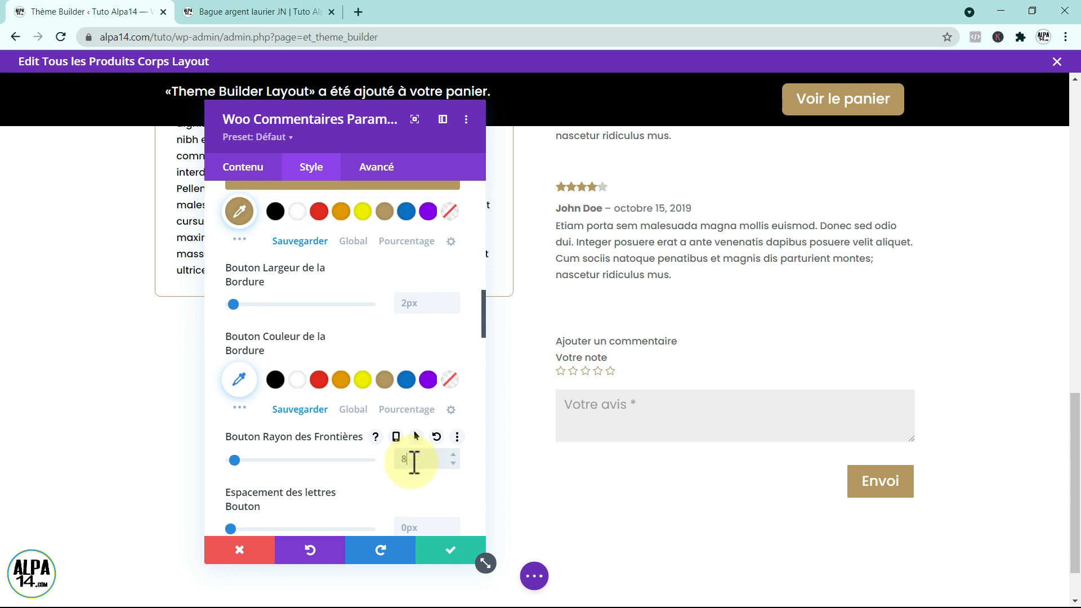
{"action": "left_click", "coordinate": [483, 326]}
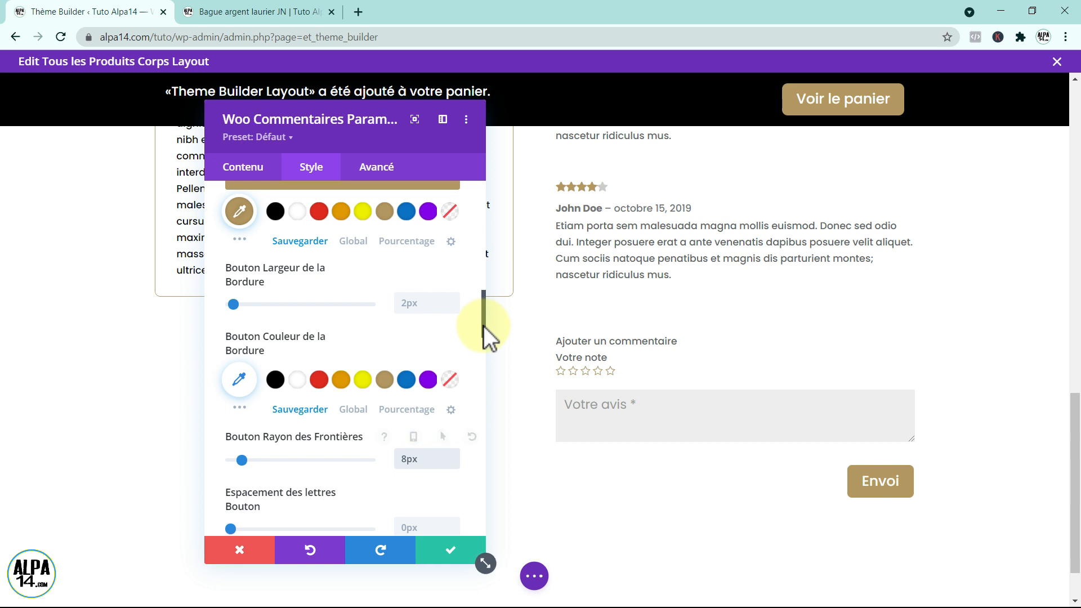
{"action": "left_click_drag", "start_coordinate": [483, 326], "coordinate": [488, 311]}
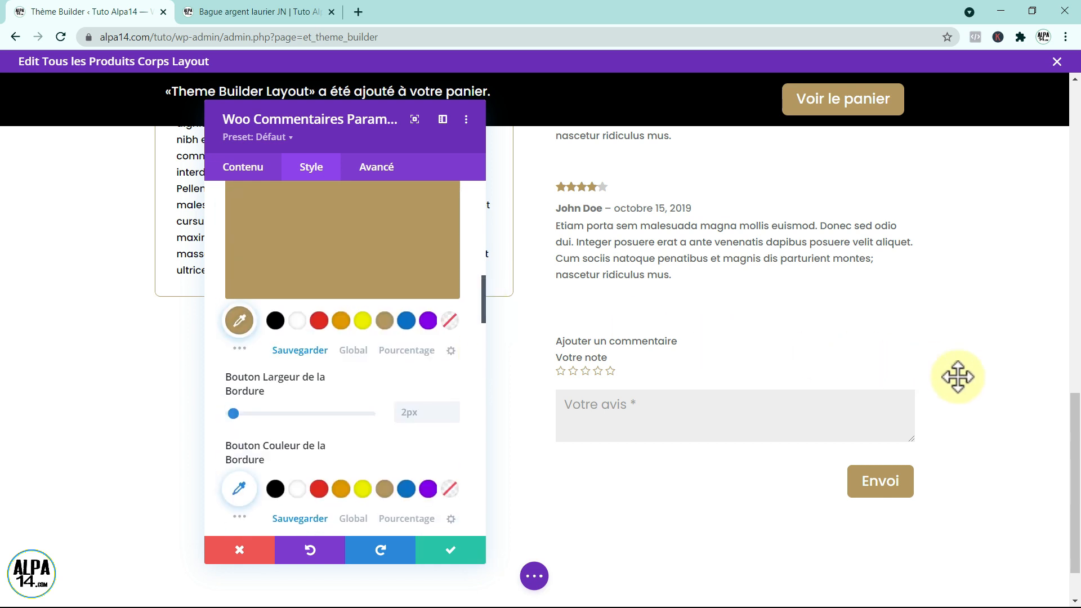
Set the background color of the review form's fields (Champs) to white #ffffff
{"action": "left_click_drag", "start_coordinate": [1076, 490], "coordinate": [1076, 453]}
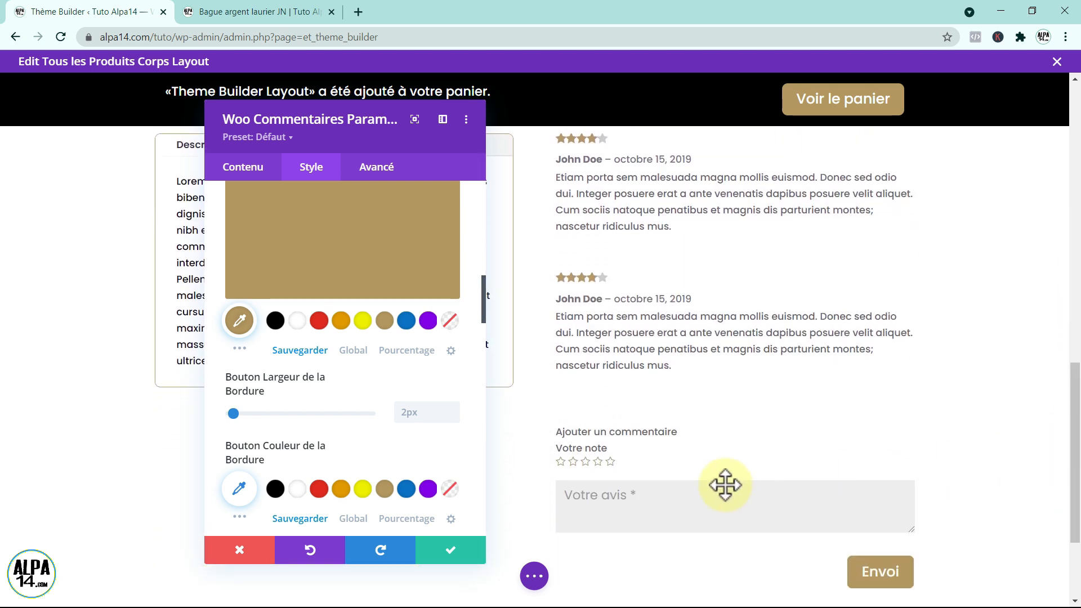
{"action": "left_click", "coordinate": [676, 492]}
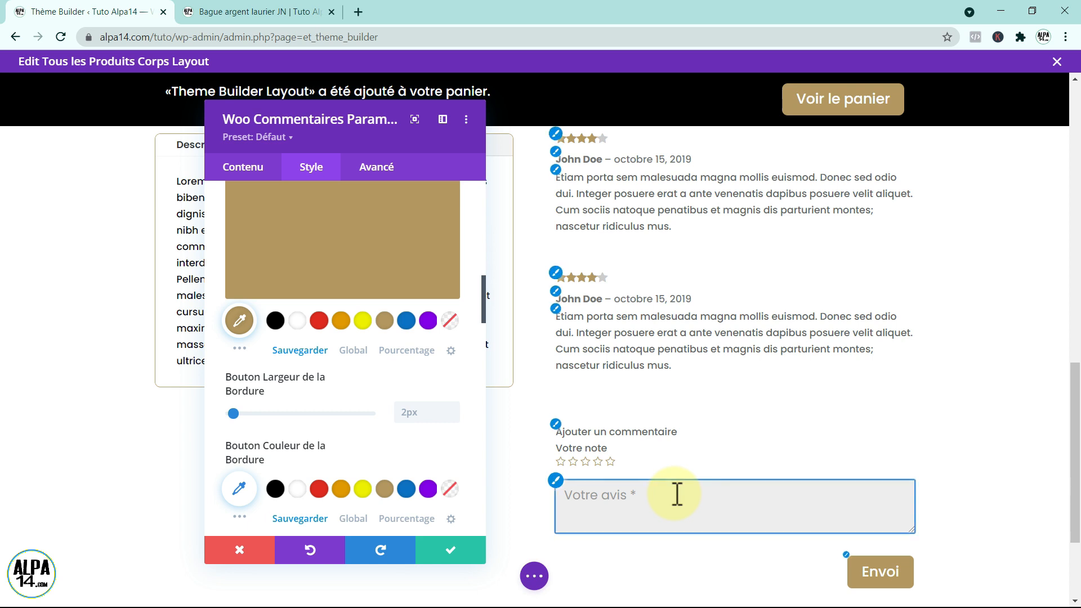
{"action": "left_click", "coordinate": [554, 482]}
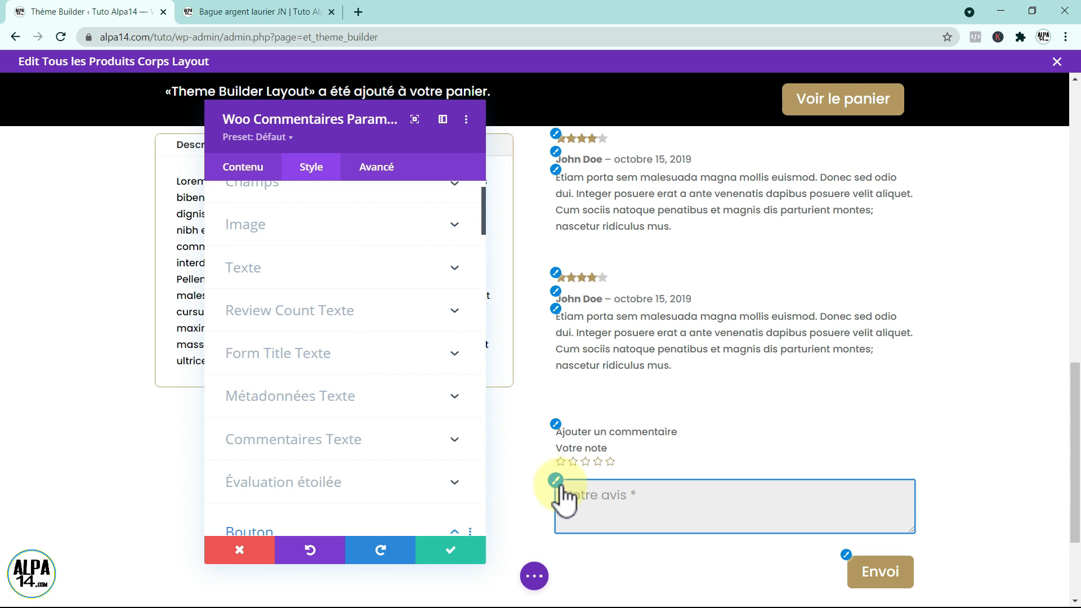
{"action": "left_click", "coordinate": [557, 482]}
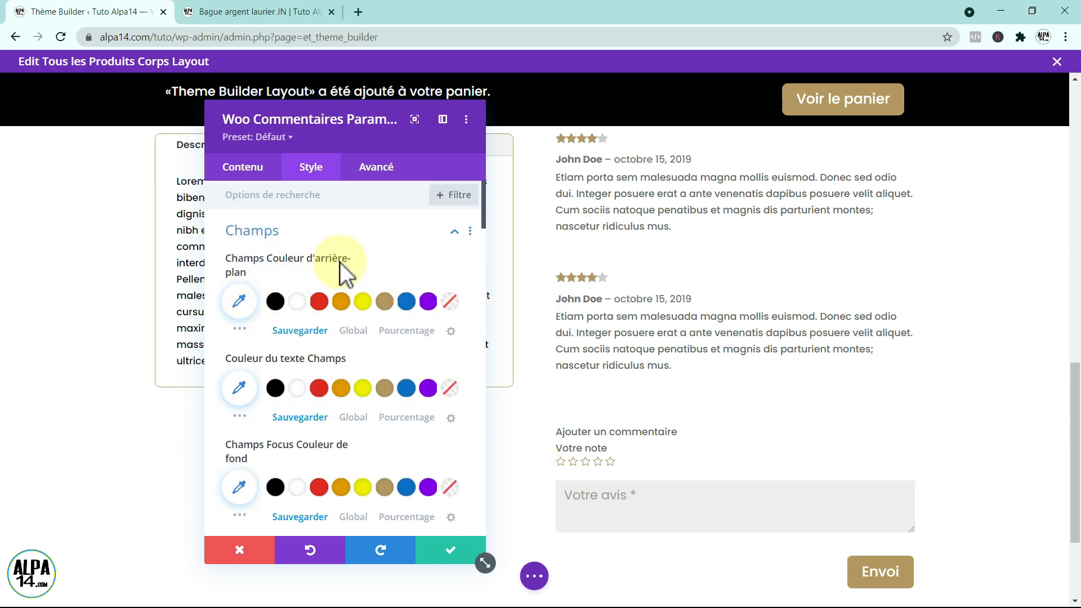
{"action": "left_click", "coordinate": [298, 302]}
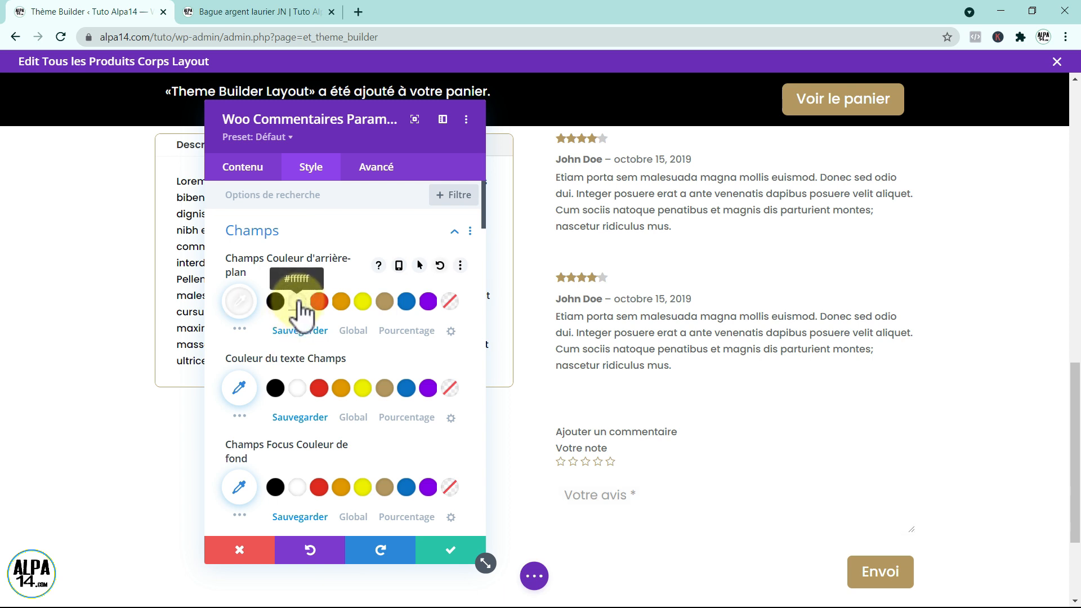
Round the review form fields' corners to 8px, give them a 1px gold #b49861 border, and save the module settings
{"action": "left_click_drag", "start_coordinate": [483, 215], "coordinate": [471, 356]}
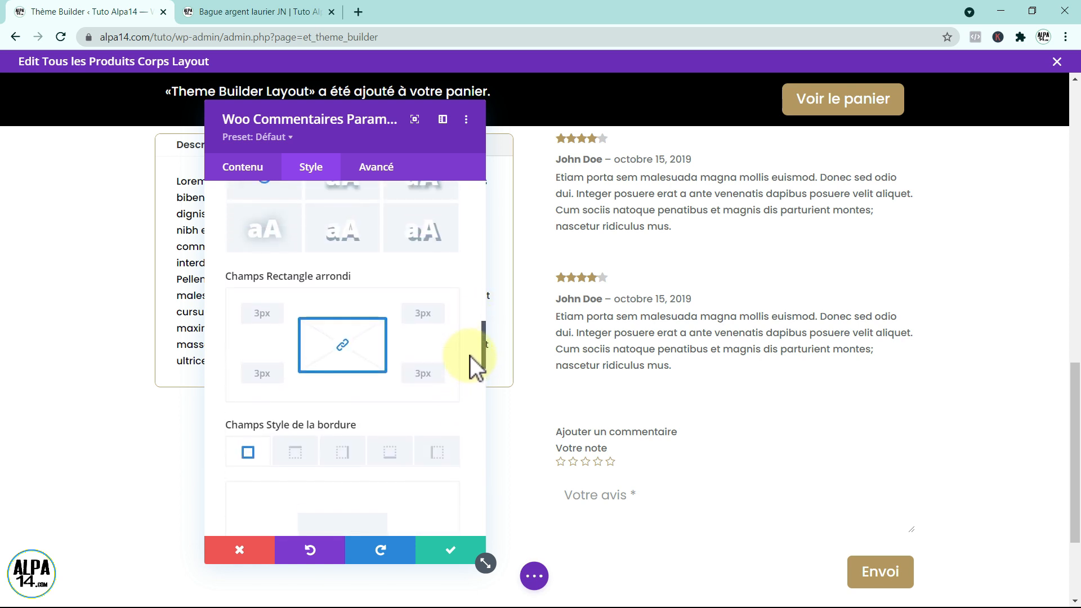
{"action": "left_click", "coordinate": [265, 318]}
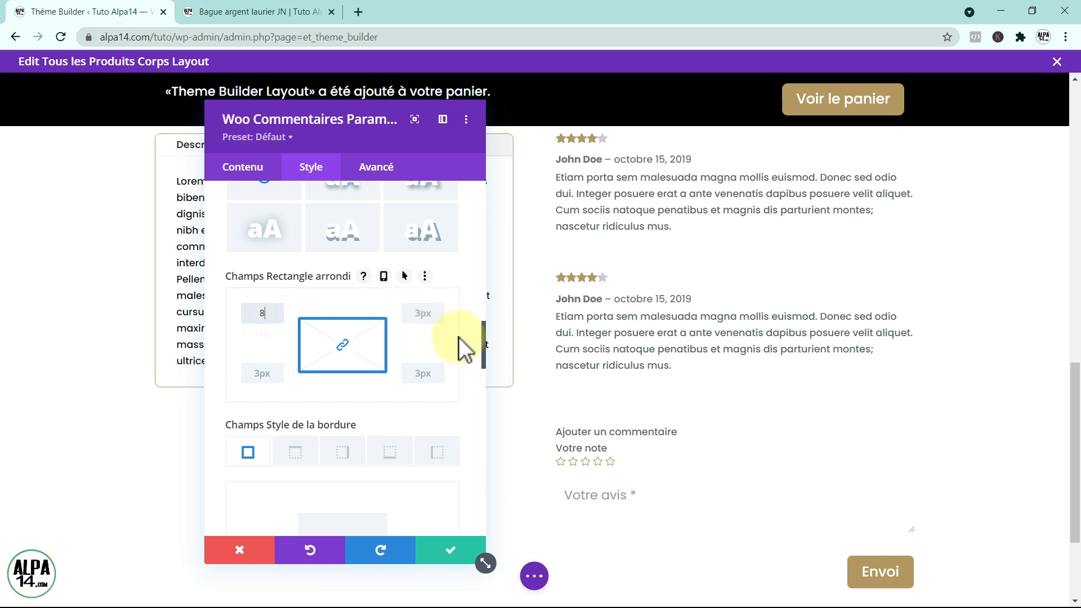
{"action": "left_click_drag", "start_coordinate": [484, 360], "coordinate": [478, 397]}
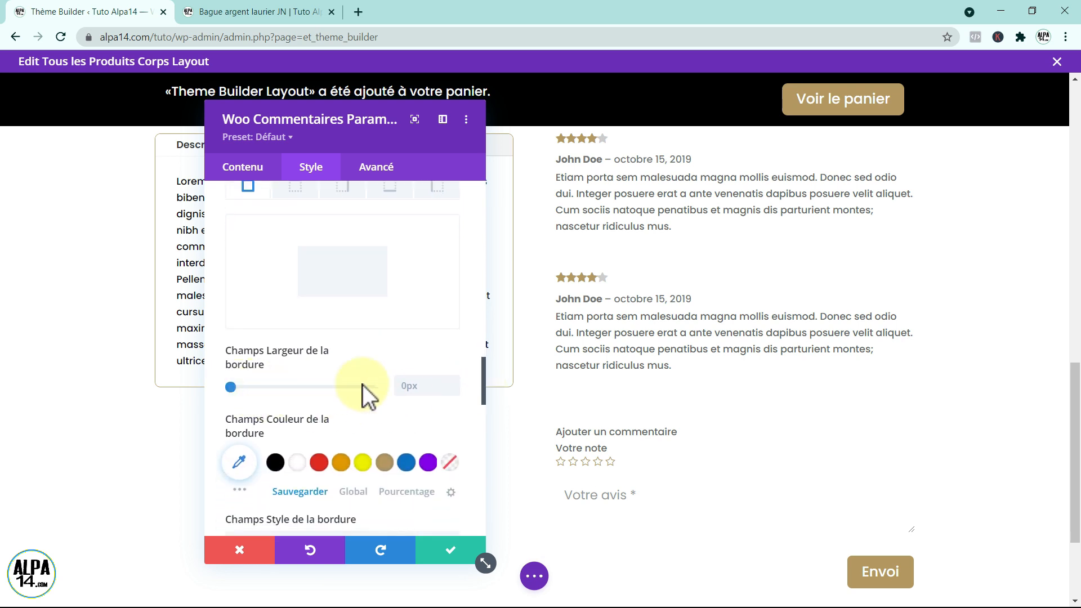
{"action": "left_click", "coordinate": [453, 382]}
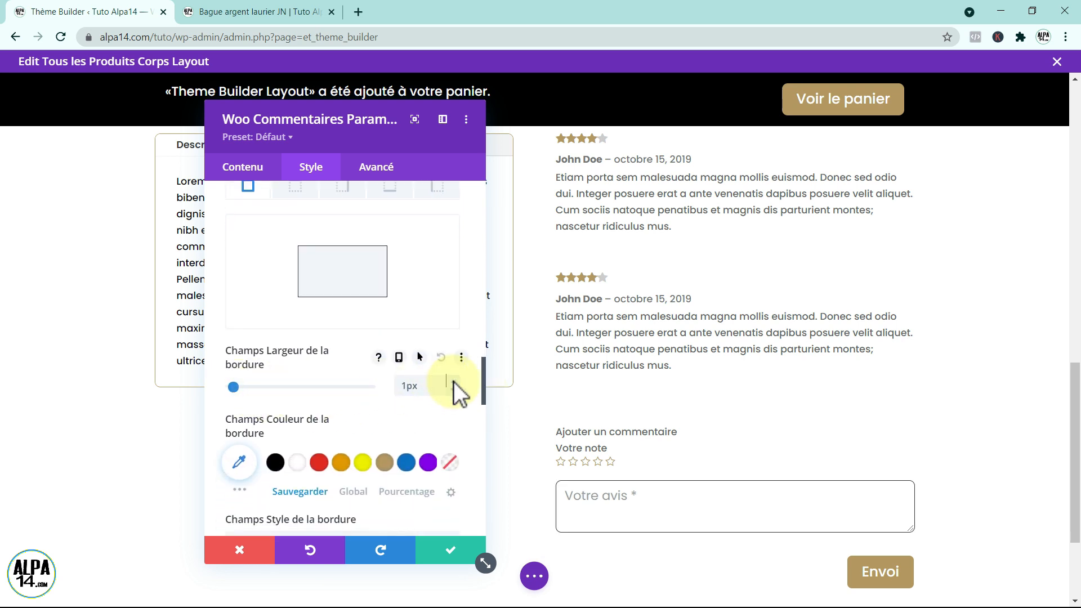
{"action": "left_click", "coordinate": [388, 468]}
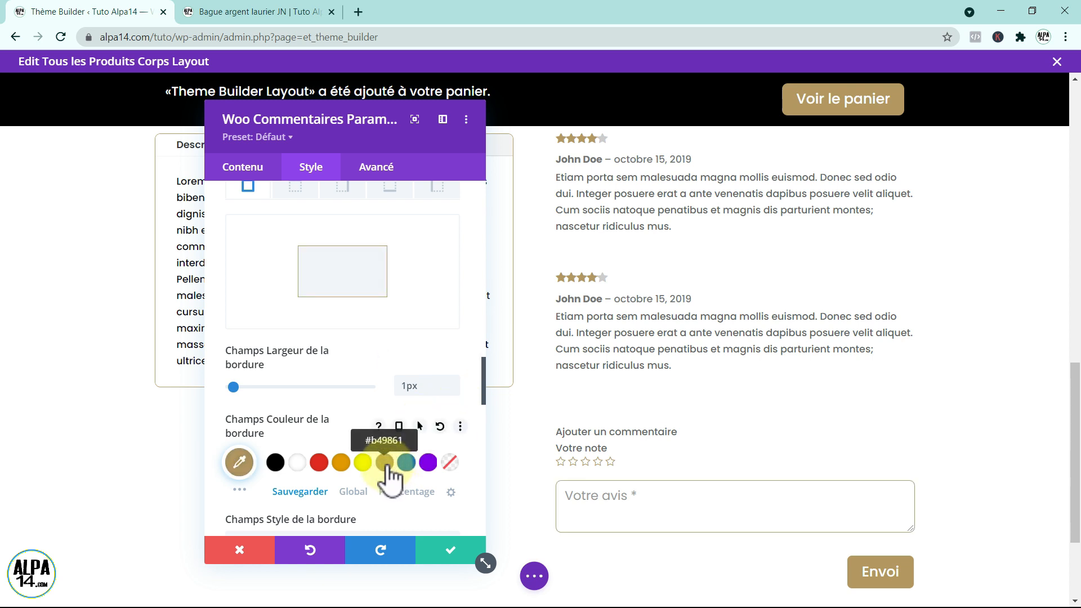
{"action": "left_click", "coordinate": [450, 554]}
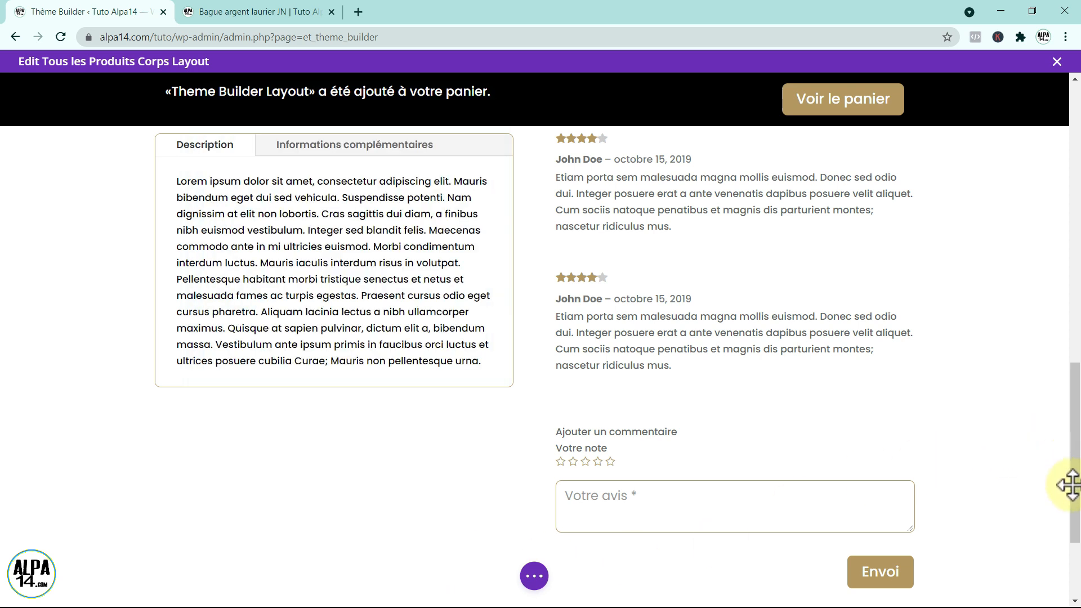
Insert a new single-column row below the row holding the tabs and reviews
{"action": "left_click_drag", "start_coordinate": [1075, 495], "coordinate": [1049, 557]}
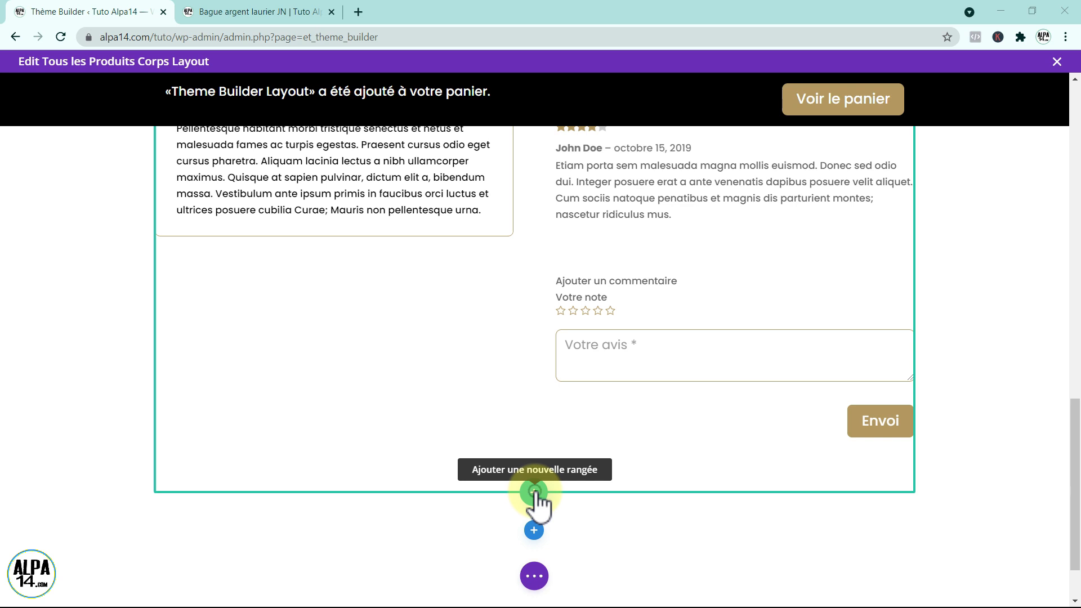
{"action": "left_click", "coordinate": [534, 492]}
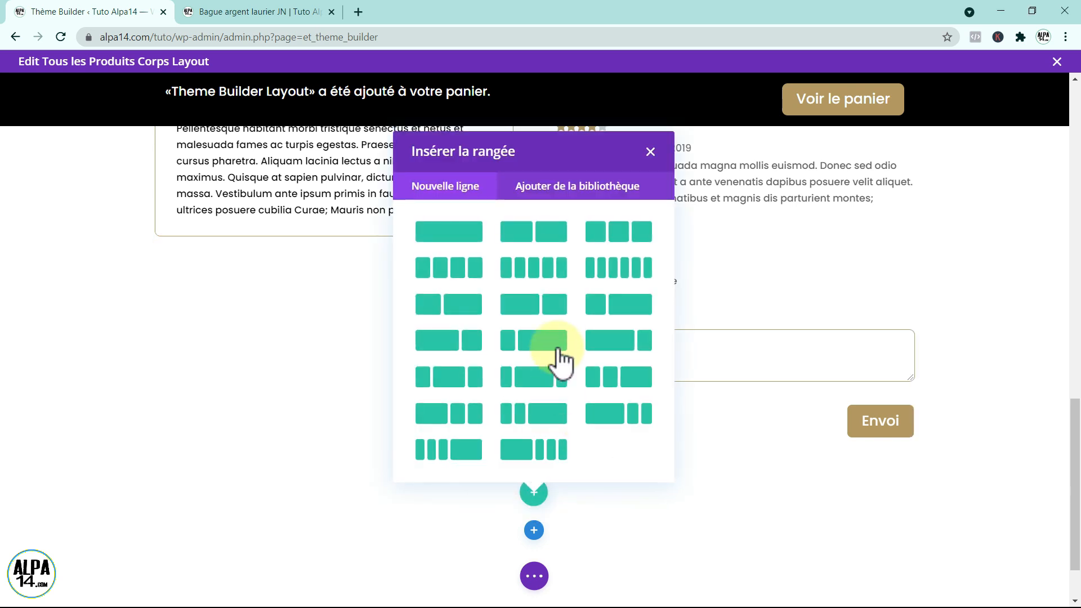
{"action": "left_click", "coordinate": [449, 246]}
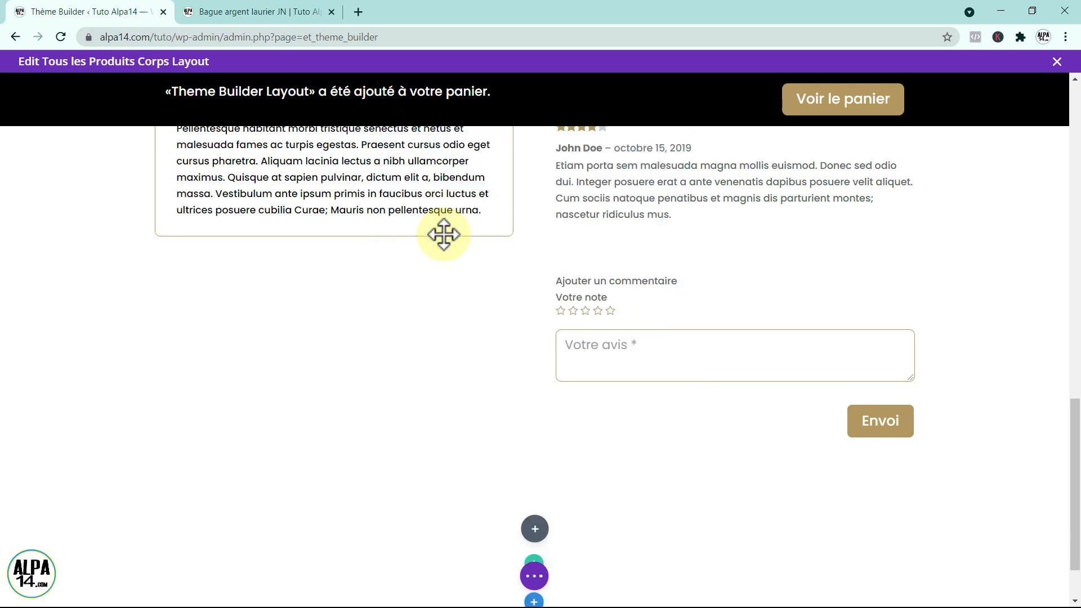
Find the Woo modules with "woo" and add a Woo Produits connexes module to the new row
{"action": "left_click", "coordinate": [432, 204]}
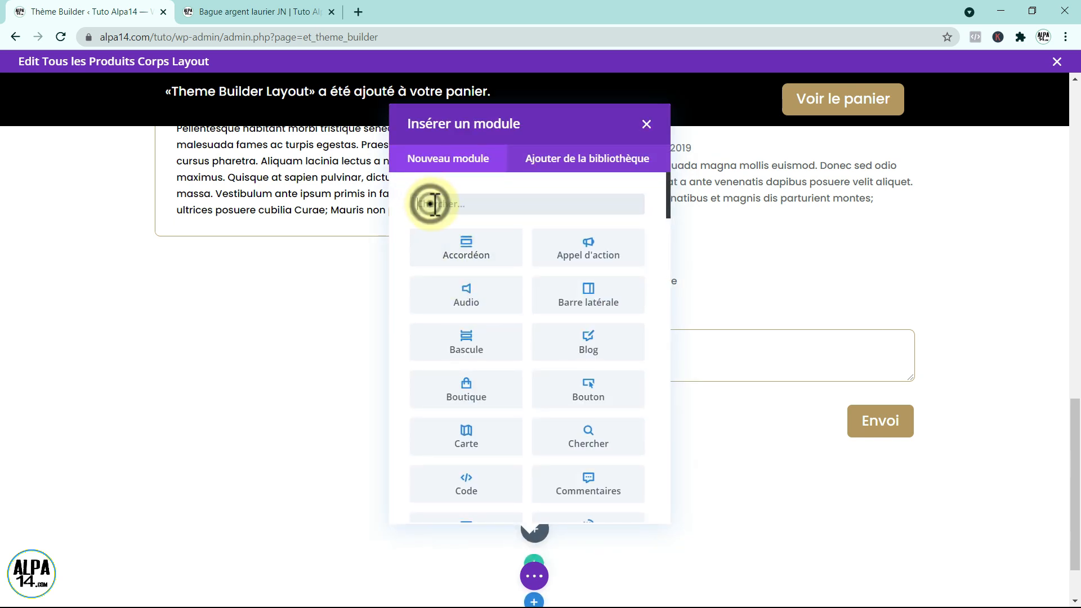
{"action": "type", "text": "woo"}
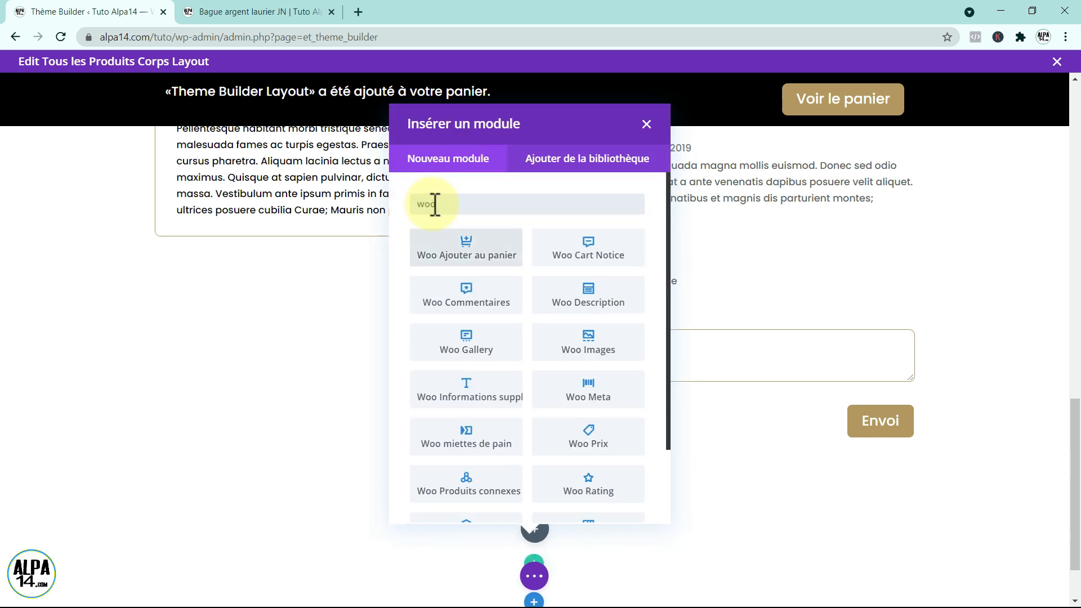
{"action": "left_click_drag", "start_coordinate": [667, 379], "coordinate": [678, 422]}
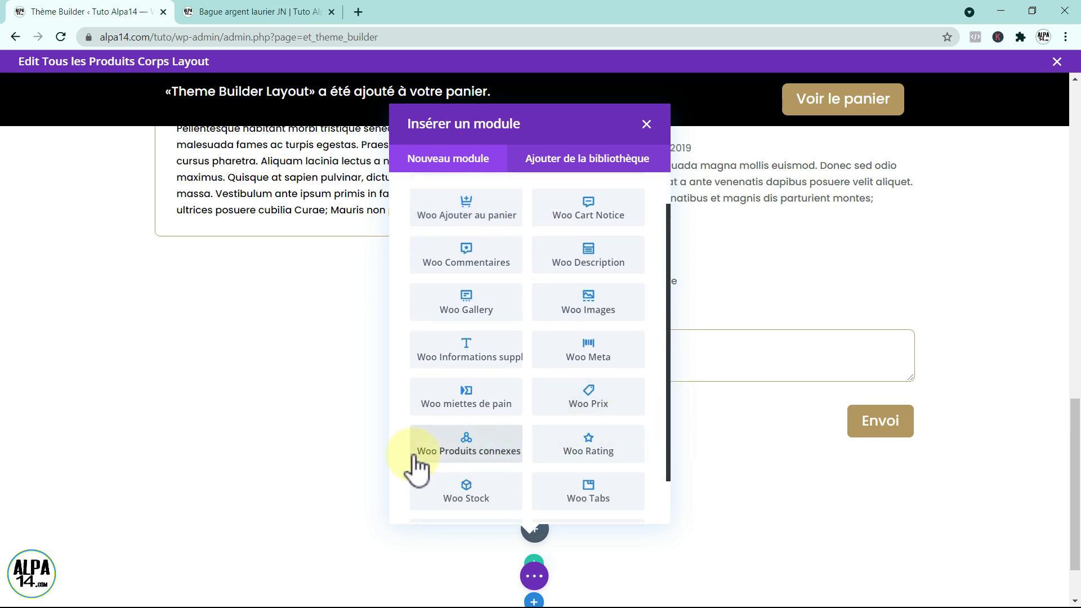
{"action": "left_click", "coordinate": [460, 448]}
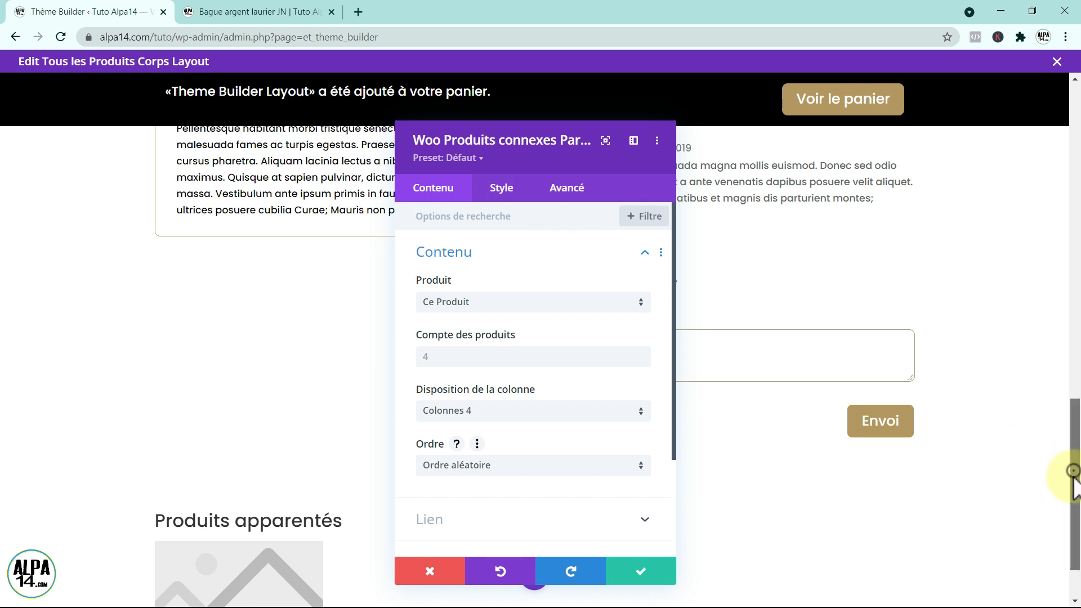
Style the Produits apparentés heading with a 24px text size and gold #b49861 text color
{"action": "scroll", "coordinate": [1073, 473], "scroll_direction": "down", "scroll_amount": 1}
{"action": "mouse_move", "coordinate": [530, 136]}
{"action": "left_mouse_down"}
{"action": "mouse_move", "coordinate": [586, 125]}
{"action": "mouse_move", "coordinate": [562, 112]}
{"action": "mouse_move", "coordinate": [545, 132]}
{"action": "left_mouse_up"}
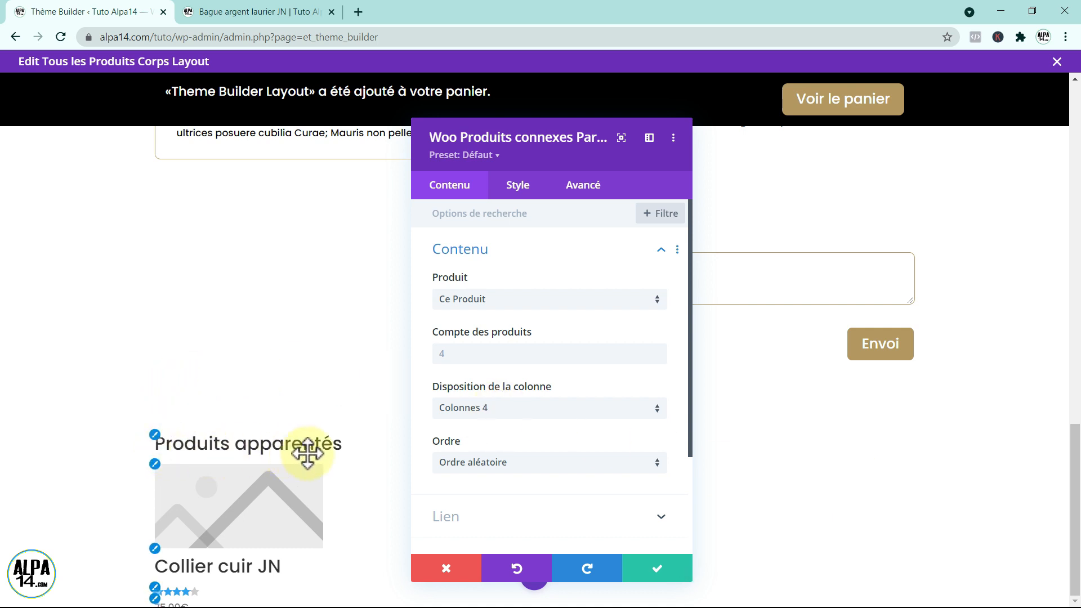
{"action": "left_click", "coordinate": [154, 435]}
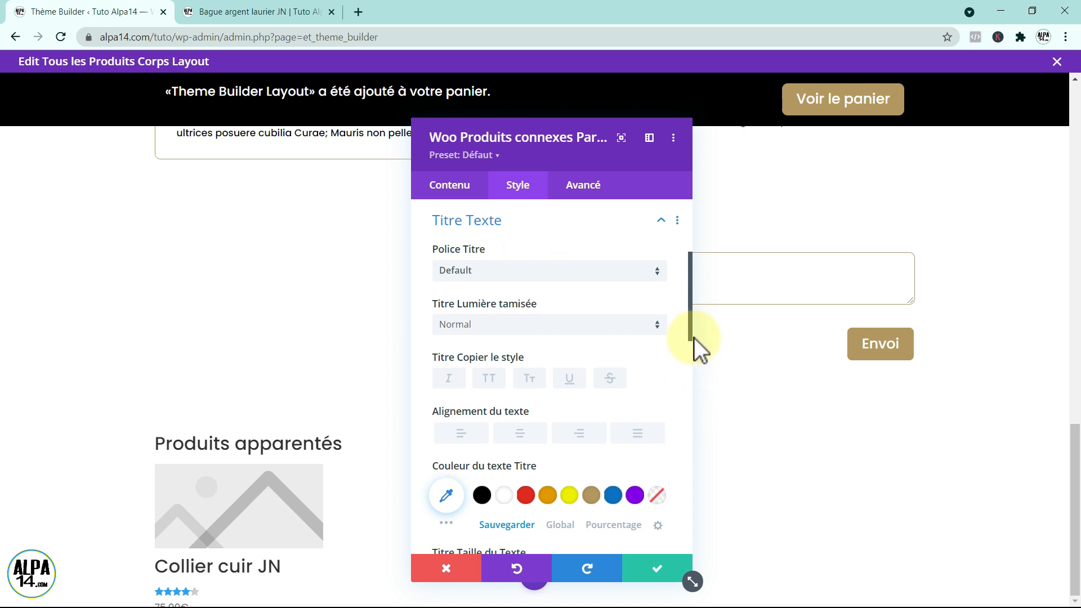
{"action": "left_click_drag", "start_coordinate": [691, 332], "coordinate": [693, 362]}
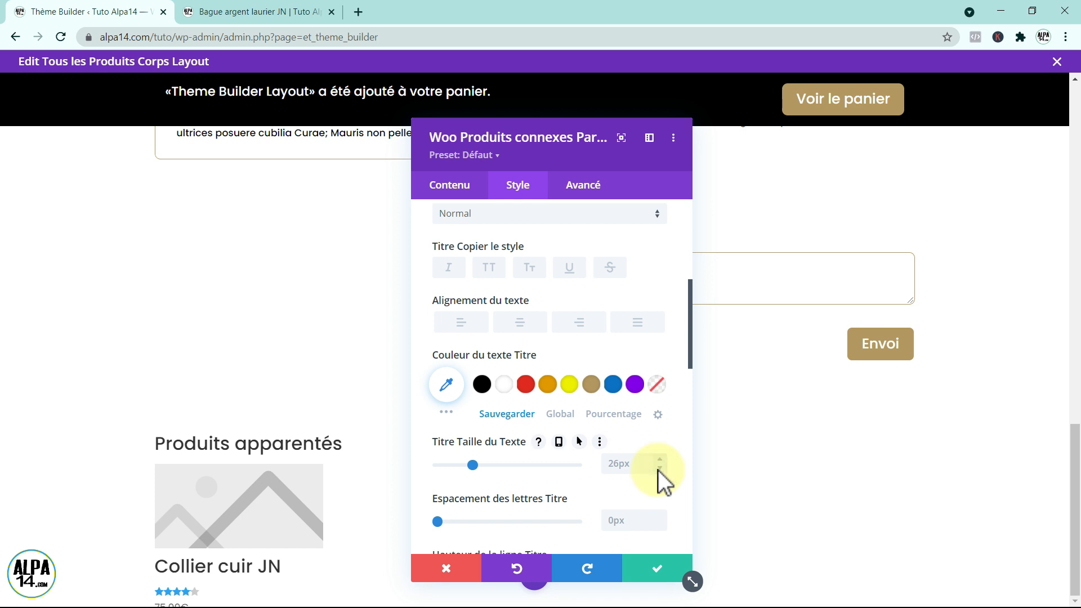
{"action": "left_click", "coordinate": [658, 471]}
{"action": "left_click", "coordinate": [658, 471]}
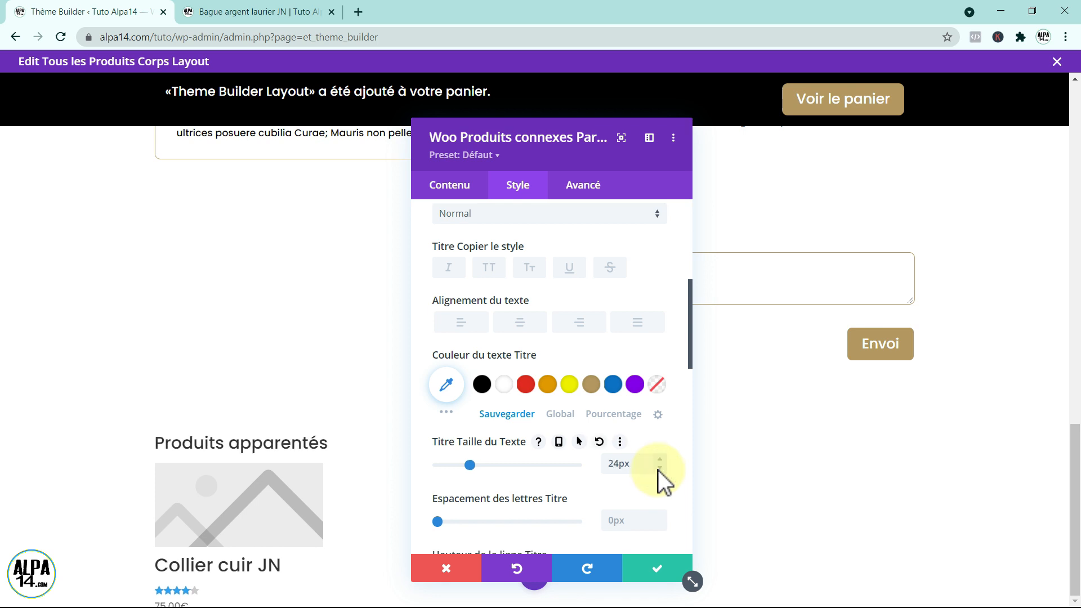
{"action": "left_click", "coordinate": [590, 386]}
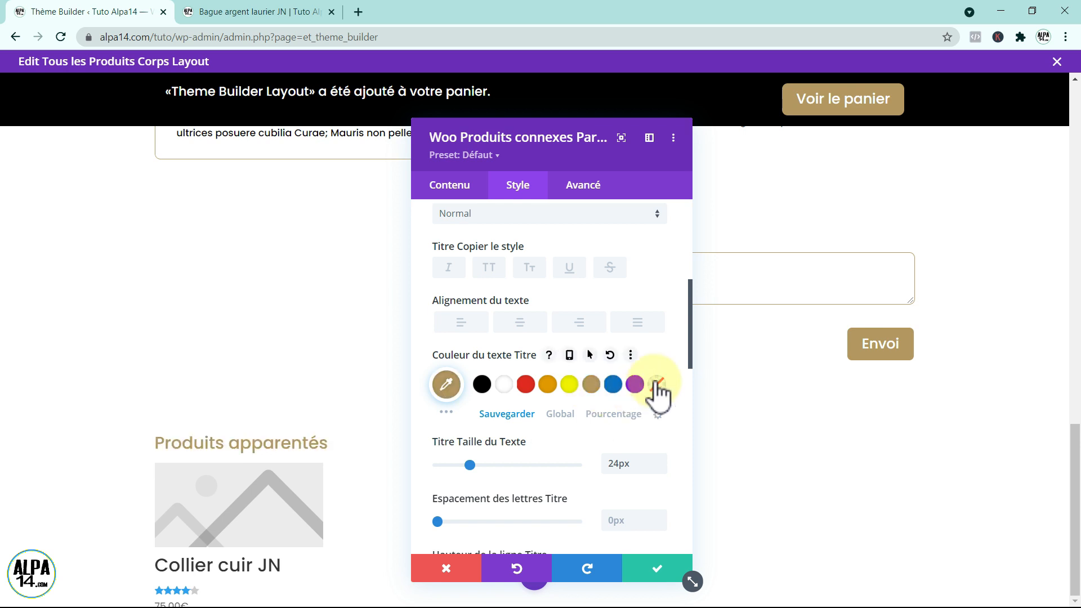
Set the text size of the related products' titles (Titre du produit) to 24px
{"action": "left_click_drag", "start_coordinate": [691, 353], "coordinate": [691, 357]}
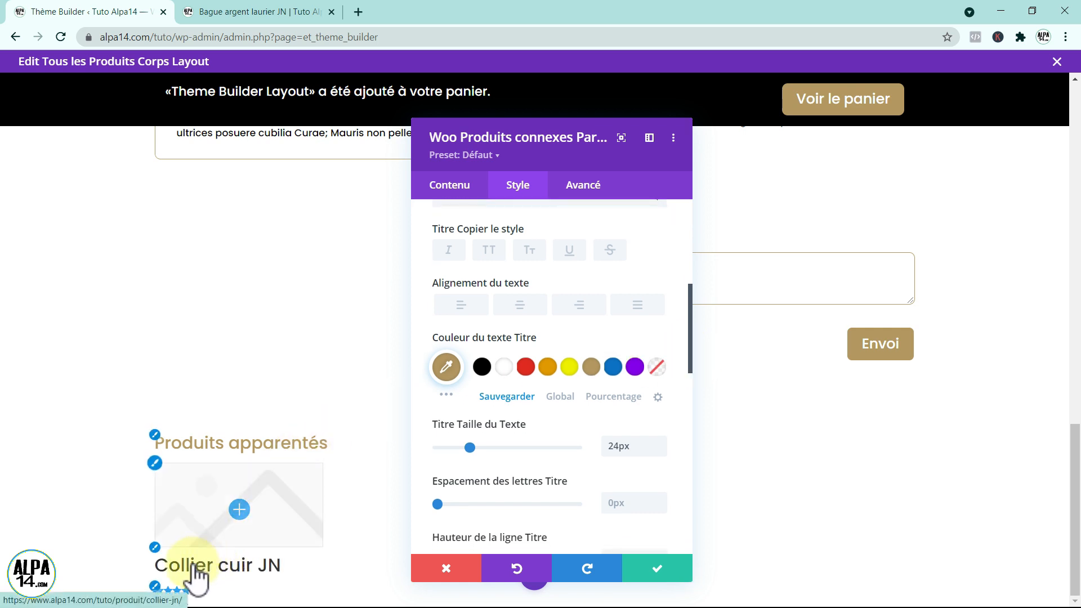
{"action": "left_click_drag", "start_coordinate": [691, 364], "coordinate": [695, 381]}
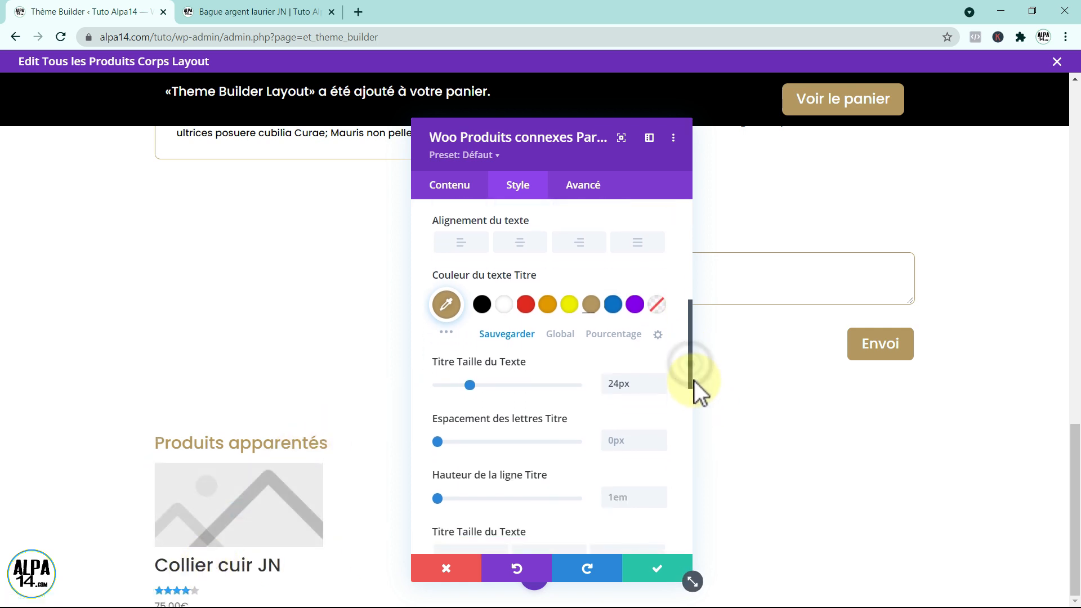
{"action": "left_click", "coordinate": [158, 564]}
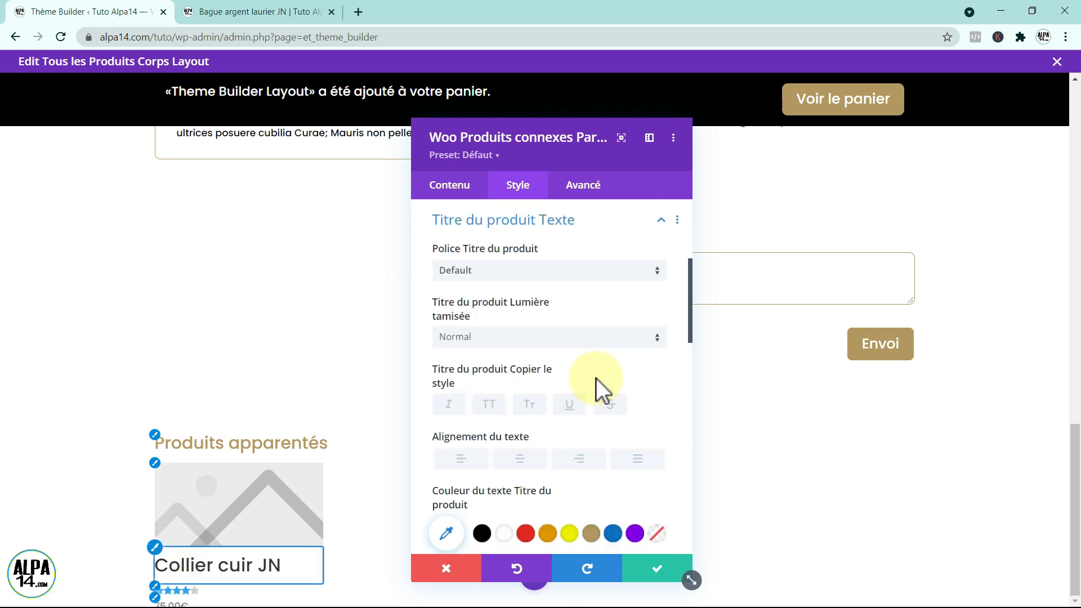
{"action": "left_click_drag", "start_coordinate": [690, 329], "coordinate": [687, 381]}
{"action": "left_click", "coordinate": [660, 424]}
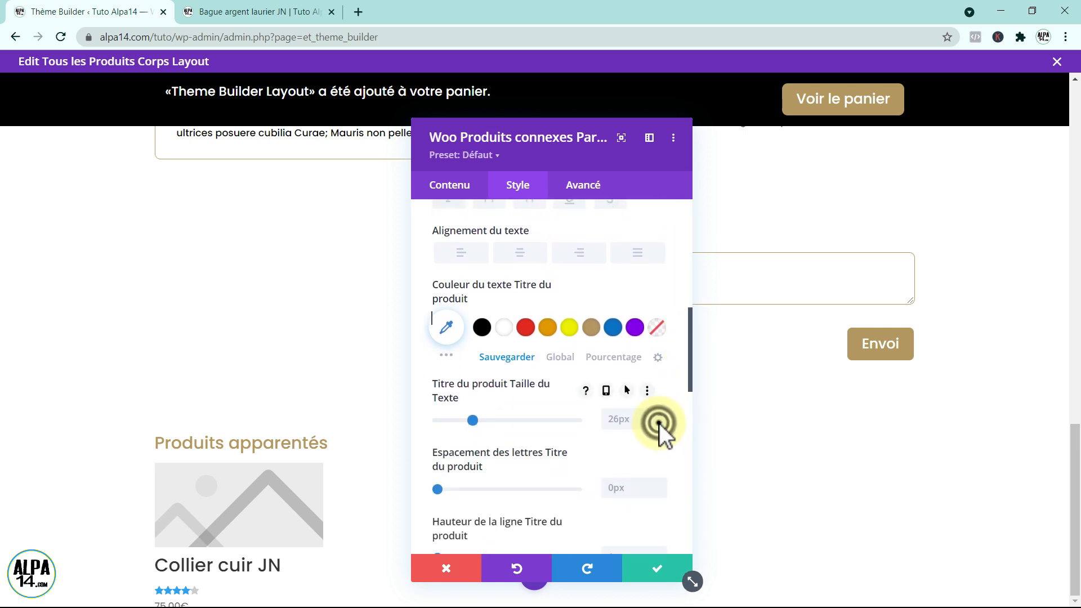
{"action": "left_click", "coordinate": [660, 423]}
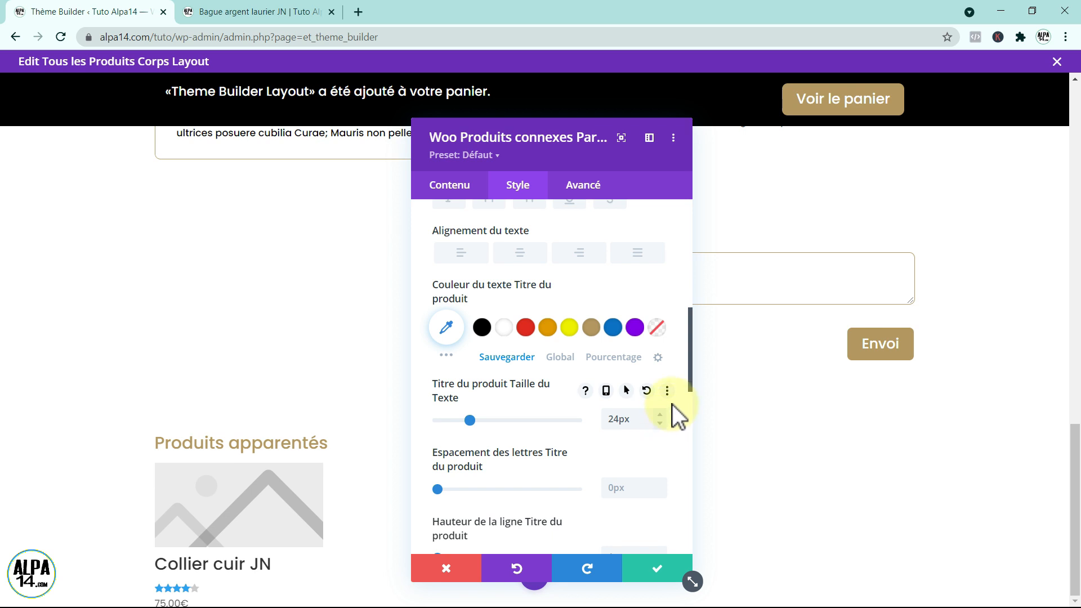
Set the font weight of the related products' titles to Semi Gras
{"action": "scroll", "coordinate": [690, 371], "scroll_direction": "up", "scroll_amount": 2}
{"action": "scroll", "coordinate": [690, 370], "scroll_direction": "down", "scroll_amount": 1}
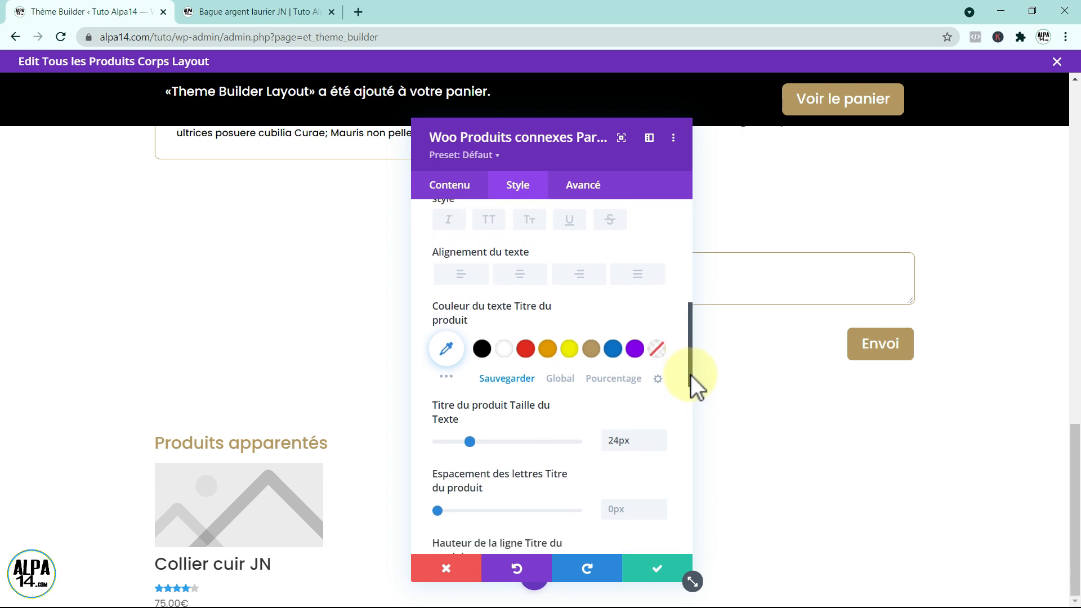
{"action": "left_click_drag", "start_coordinate": [691, 373], "coordinate": [699, 319]}
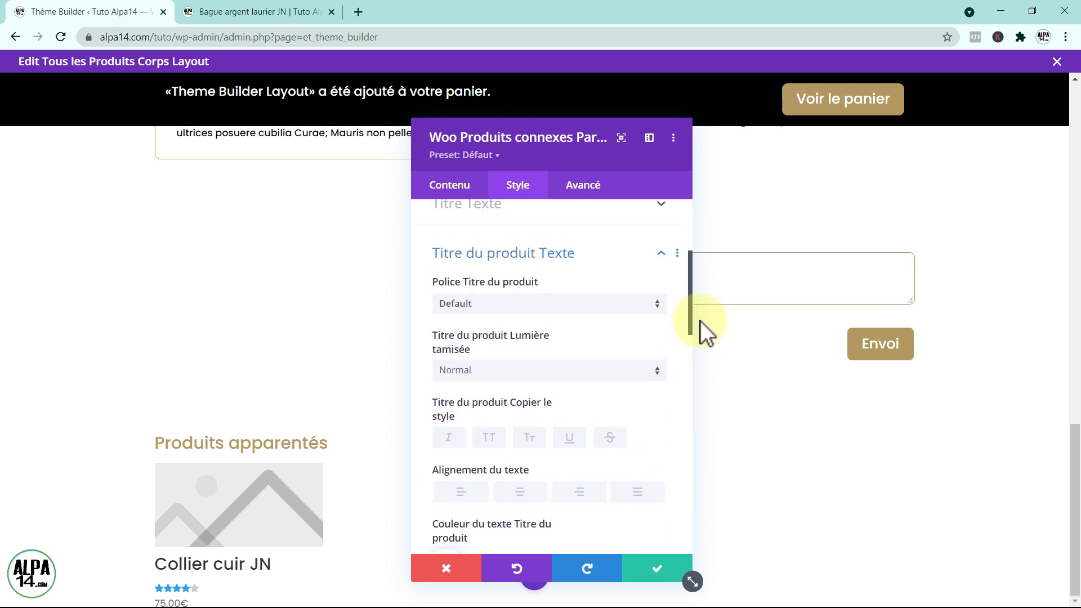
{"action": "left_click", "coordinate": [657, 373]}
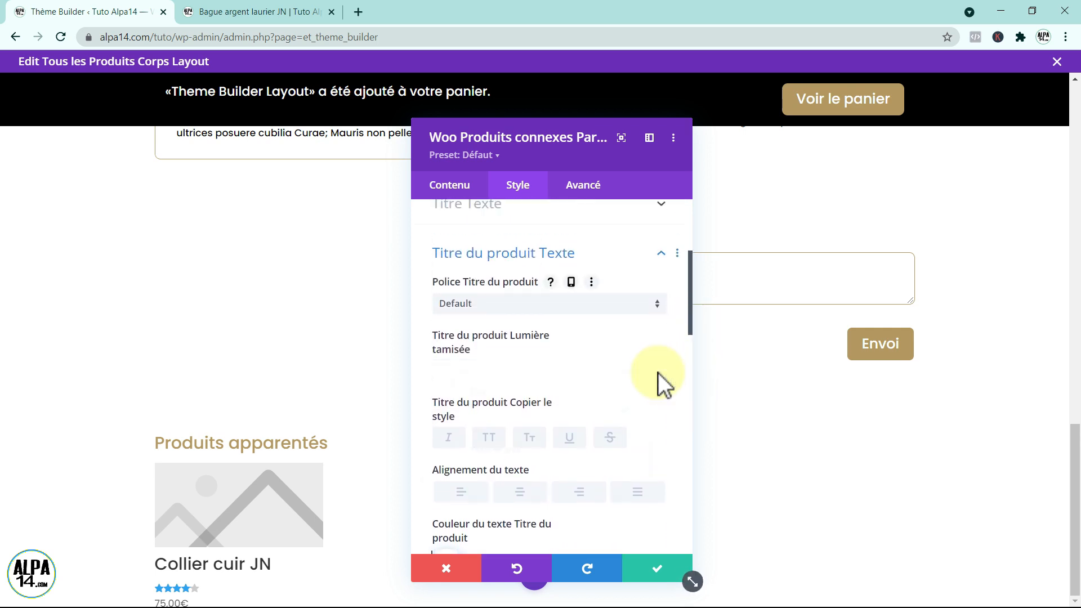
{"action": "left_click", "coordinate": [533, 429]}
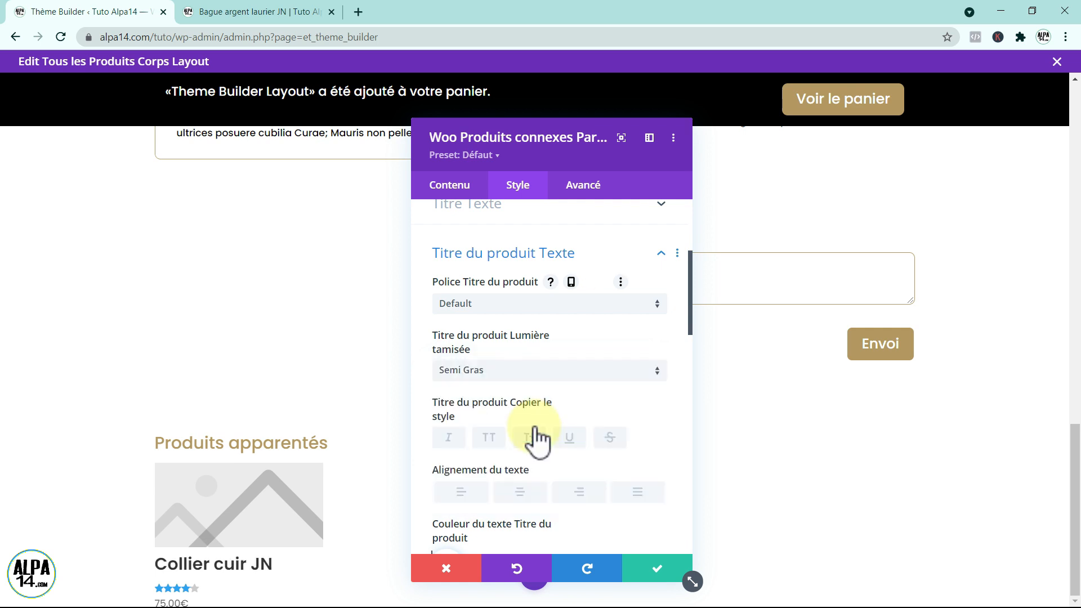
Reduce the text size of the related products' titles to 22px
{"action": "left_click_drag", "start_coordinate": [691, 325], "coordinate": [678, 395]}
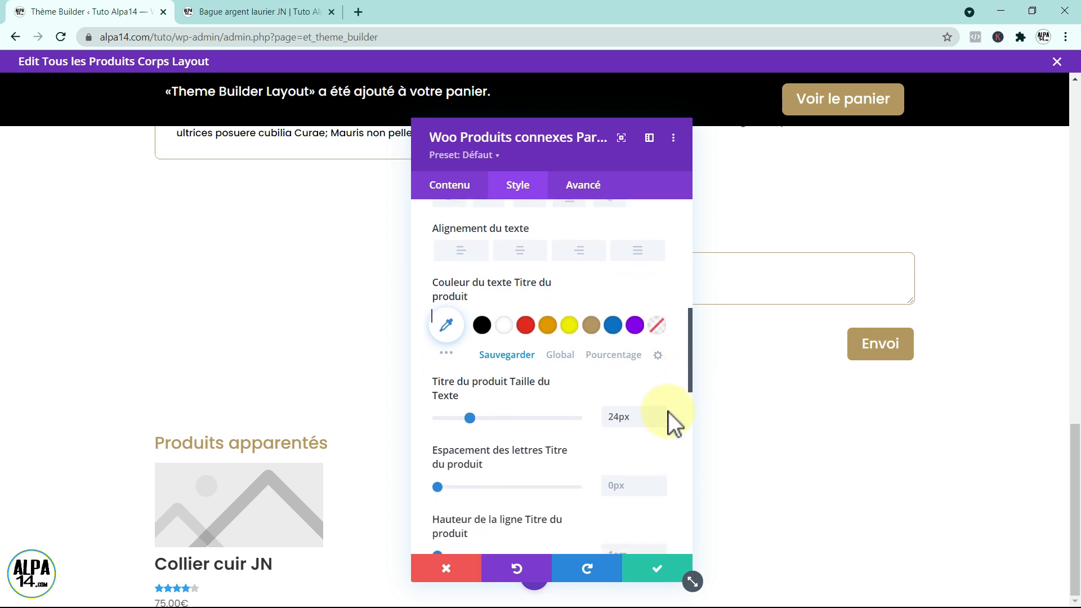
{"action": "left_click", "coordinate": [658, 421]}
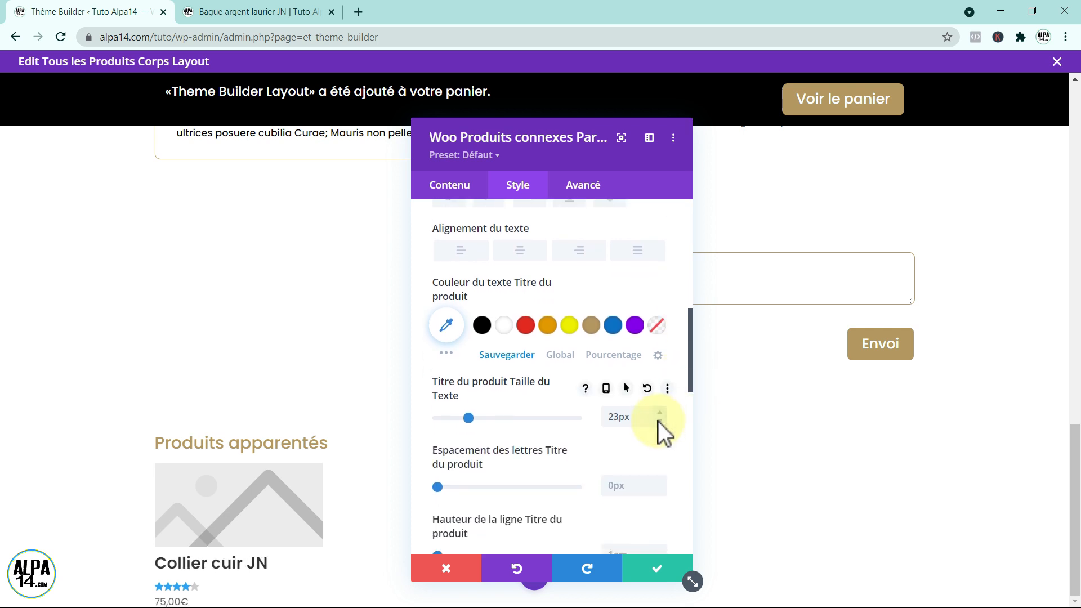
{"action": "left_click", "coordinate": [657, 421]}
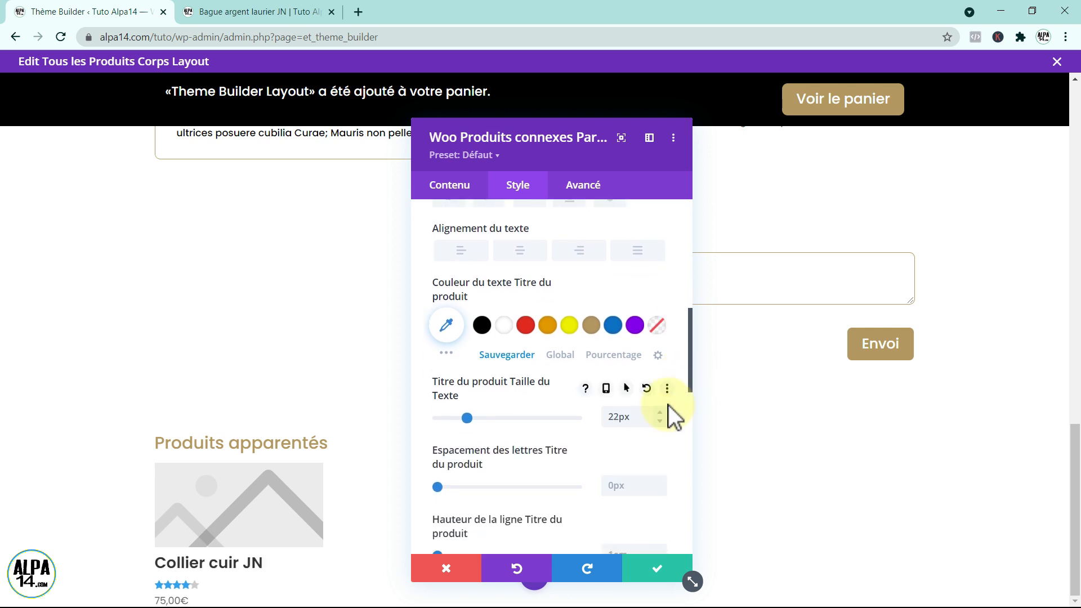
Set the star rating color of the related products to the gold palette swatch
{"action": "left_click_drag", "start_coordinate": [689, 376], "coordinate": [673, 401]}
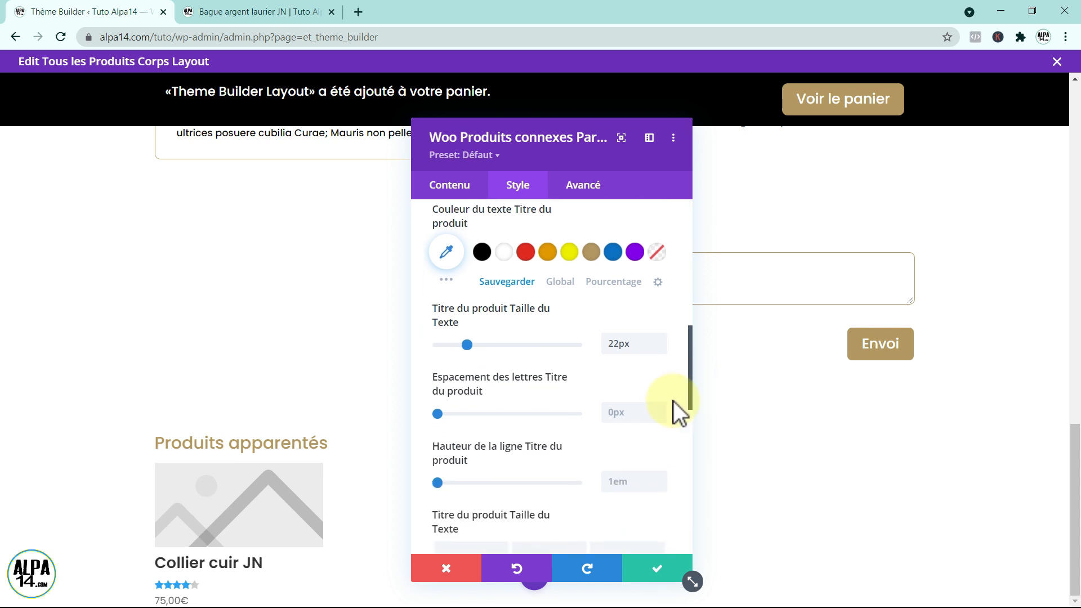
{"action": "left_click", "coordinate": [155, 580]}
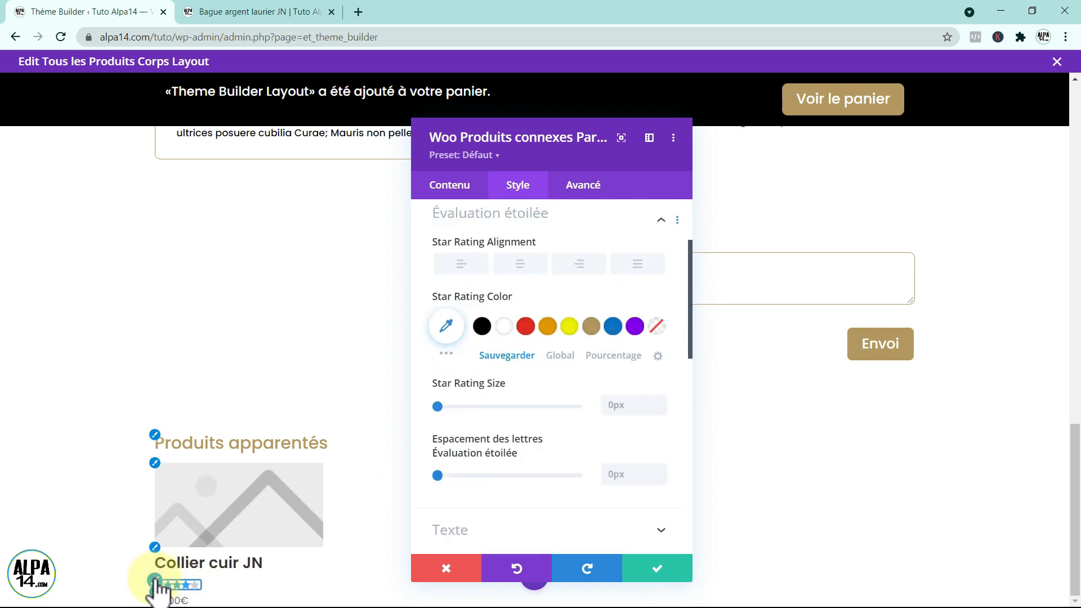
{"action": "left_click", "coordinate": [591, 333]}
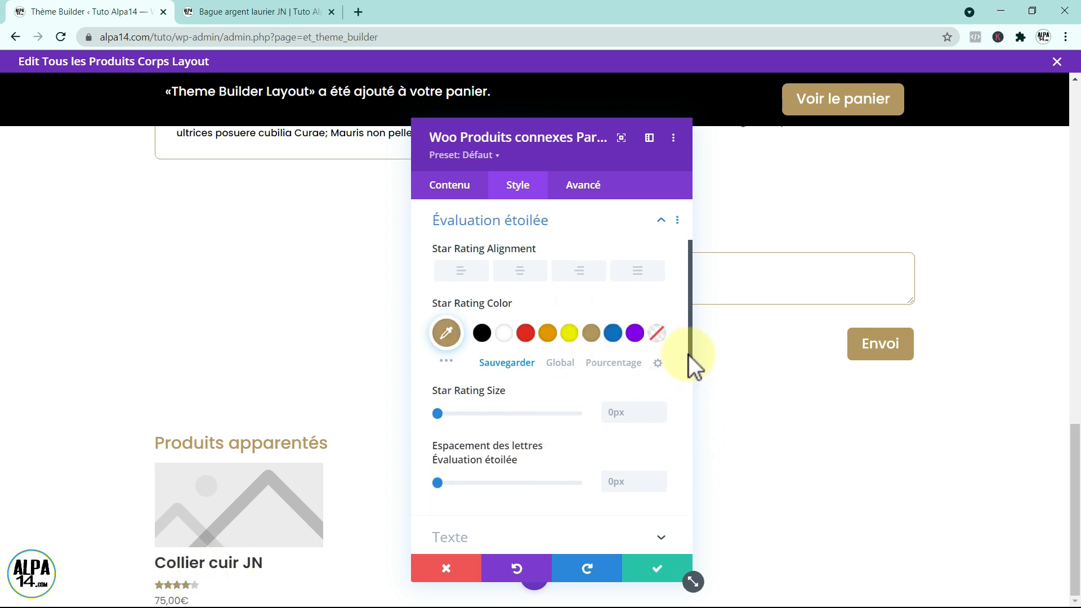
Style the related products' price text (Prix Texte) with black color and a 16px text size
{"action": "left_click_drag", "start_coordinate": [691, 353], "coordinate": [691, 392]}
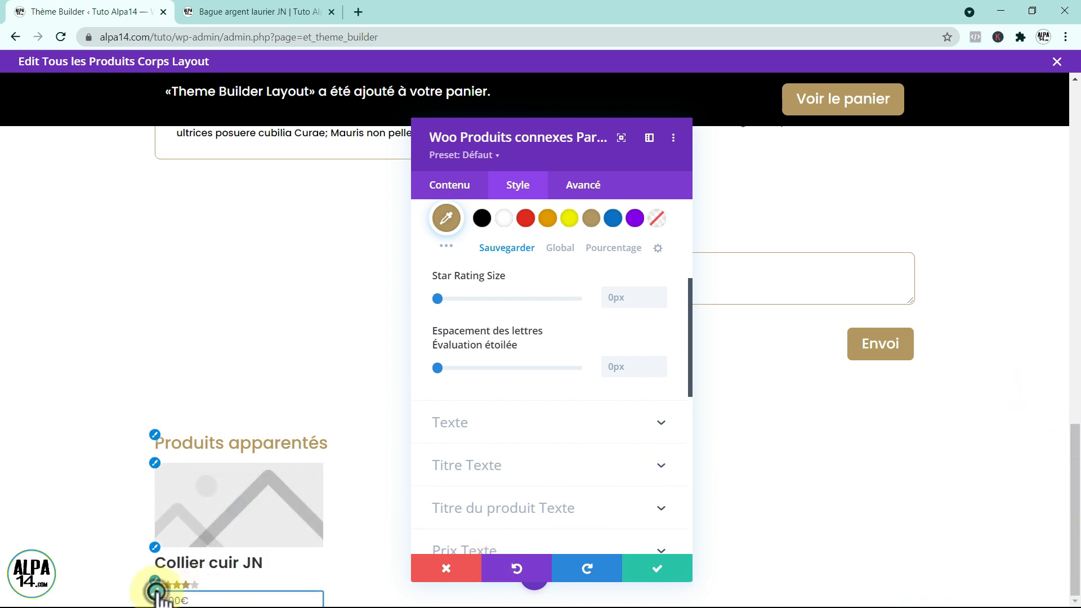
{"action": "left_click", "coordinate": [157, 592]}
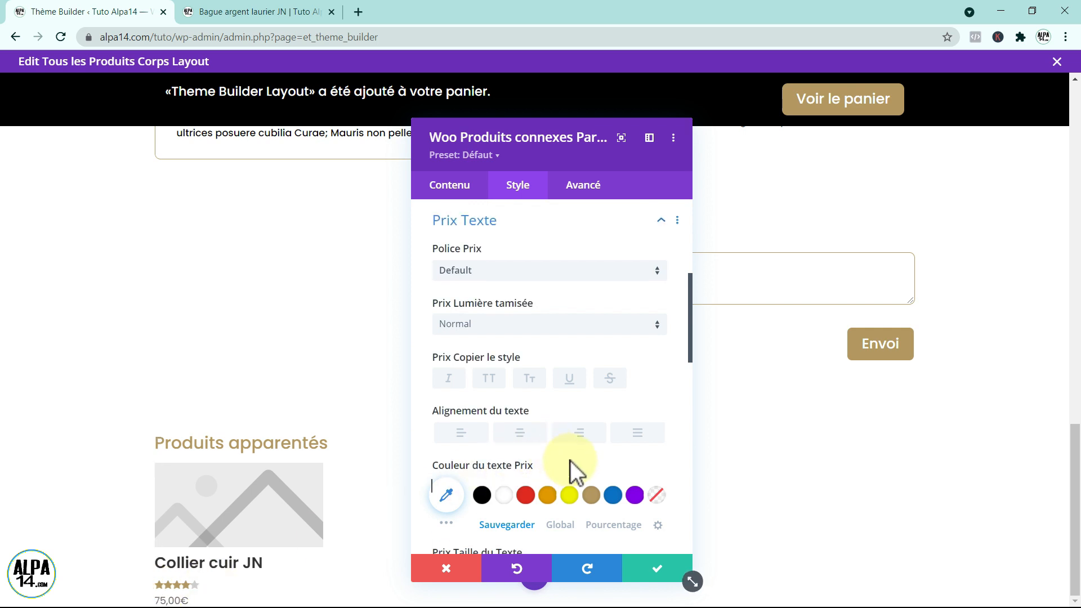
{"action": "left_click", "coordinate": [482, 495]}
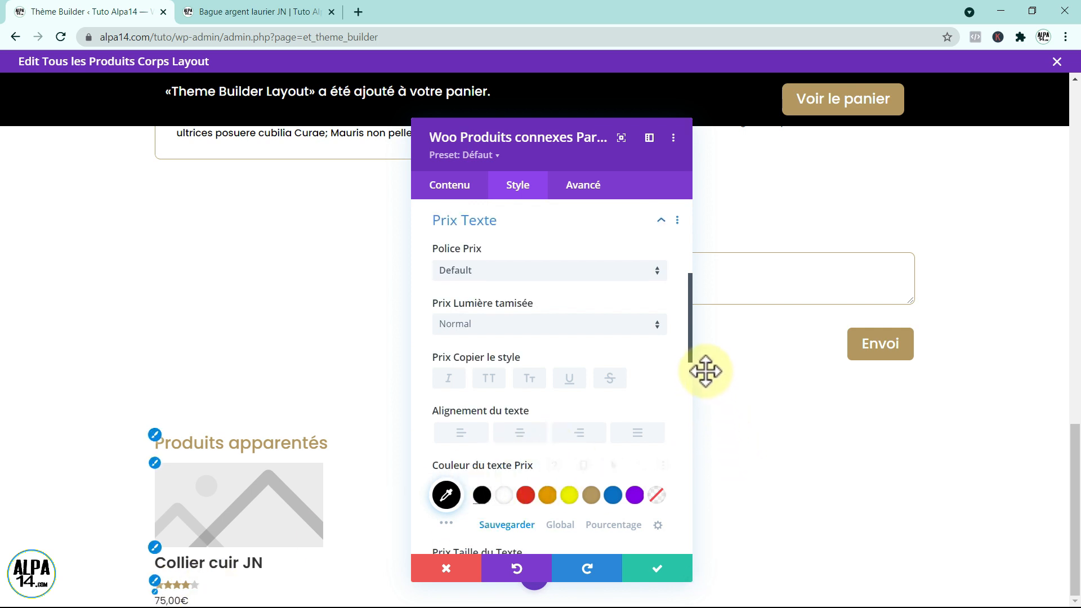
{"action": "left_click_drag", "start_coordinate": [688, 349], "coordinate": [690, 391]}
{"action": "left_click", "coordinate": [659, 417]}
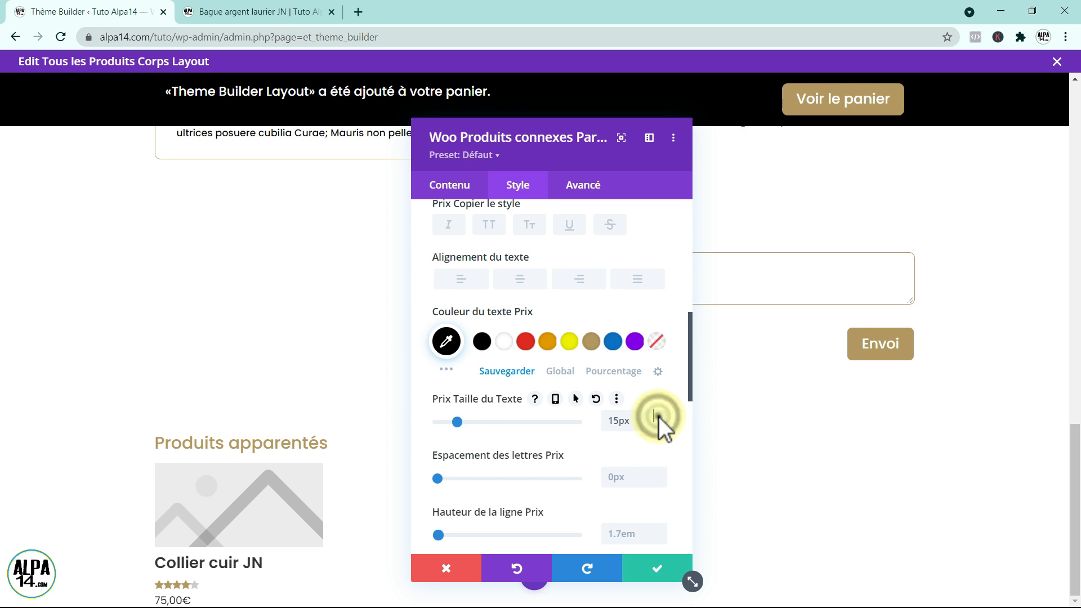
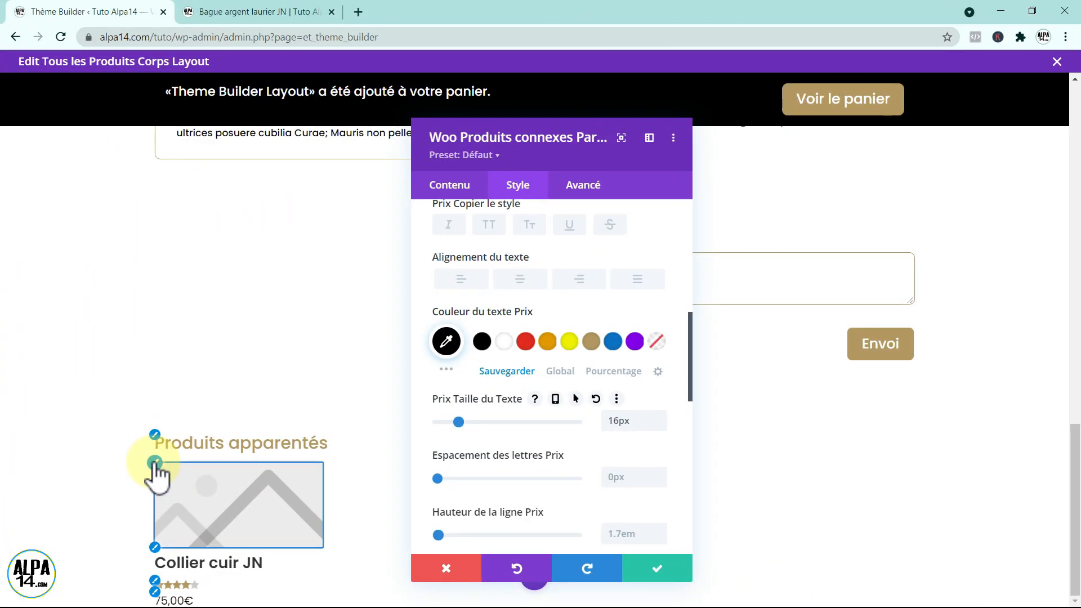
Give the related products' images 8px rounded corners and a 1px gold border
{"action": "left_click", "coordinate": [155, 464]}
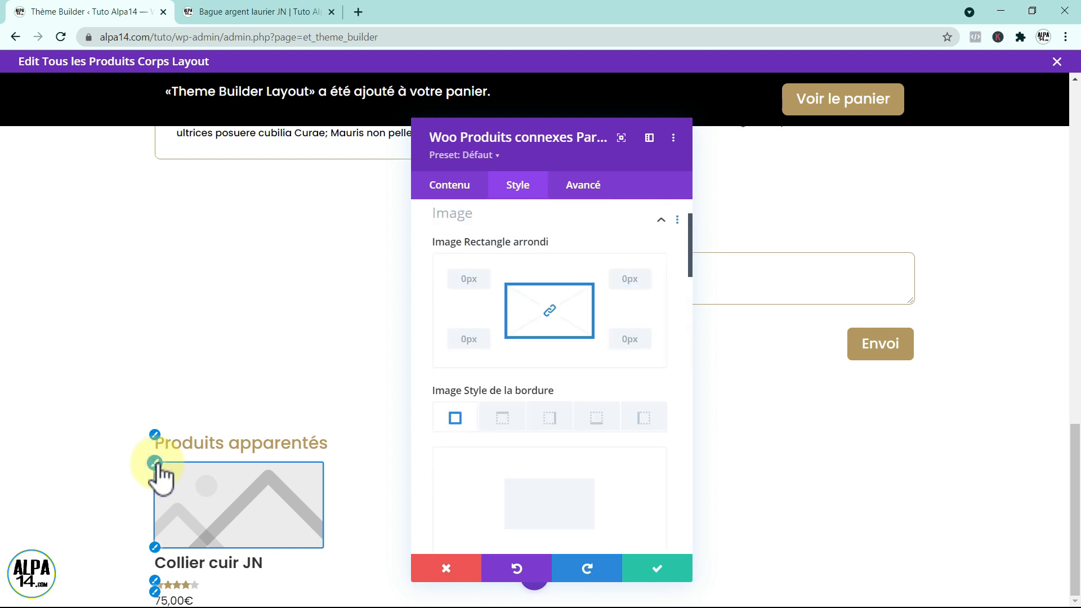
{"action": "left_click", "coordinate": [460, 285]}
{"action": "type", "text": "8"}
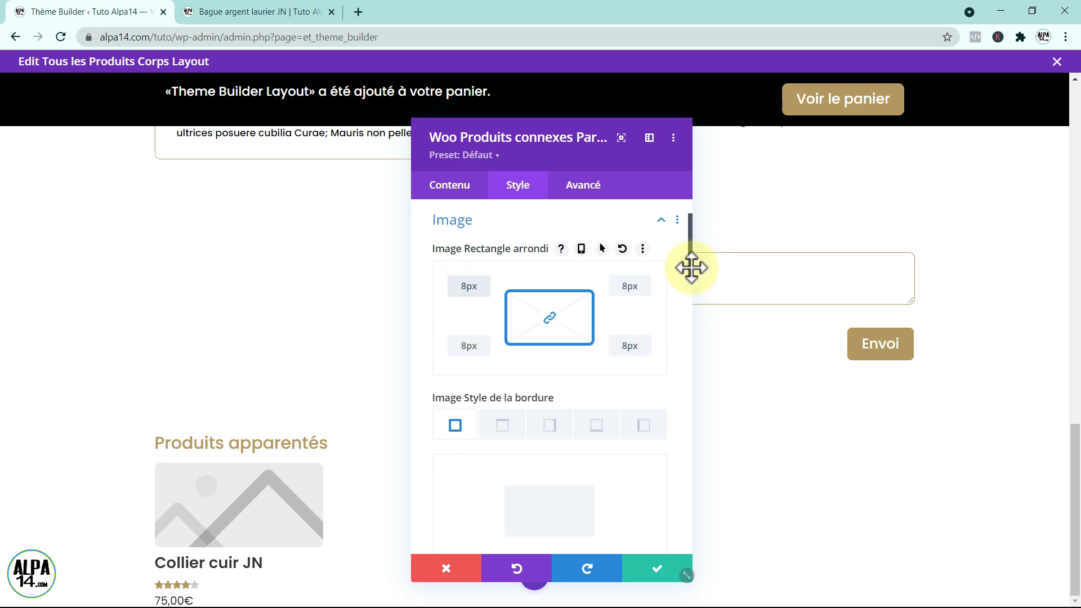
{"action": "left_click_drag", "start_coordinate": [691, 266], "coordinate": [691, 301]}
{"action": "left_click", "coordinate": [661, 416]}
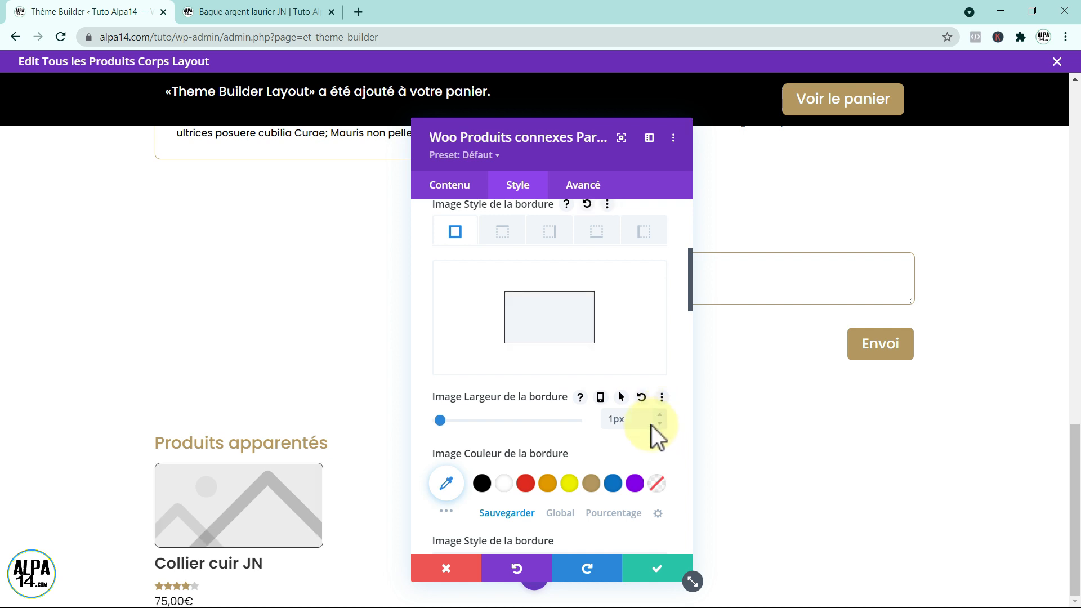
{"action": "left_click", "coordinate": [590, 484]}
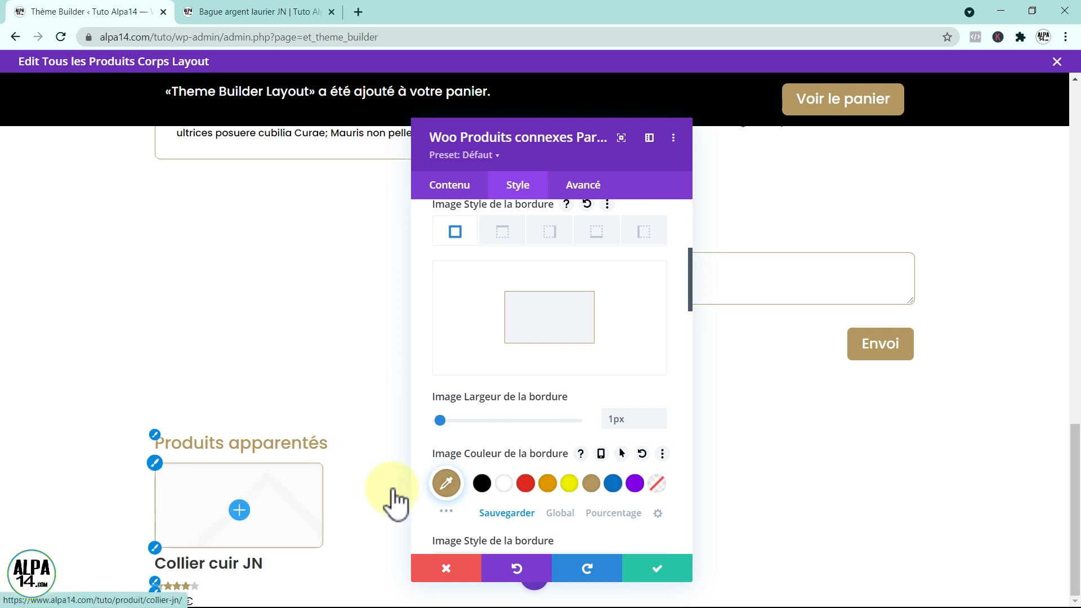
Set the related products' image overlay (Superposition) icon to a heart with white icon color
{"action": "left_click_drag", "start_coordinate": [692, 305], "coordinate": [701, 234]}
{"action": "left_click", "coordinate": [659, 297]}
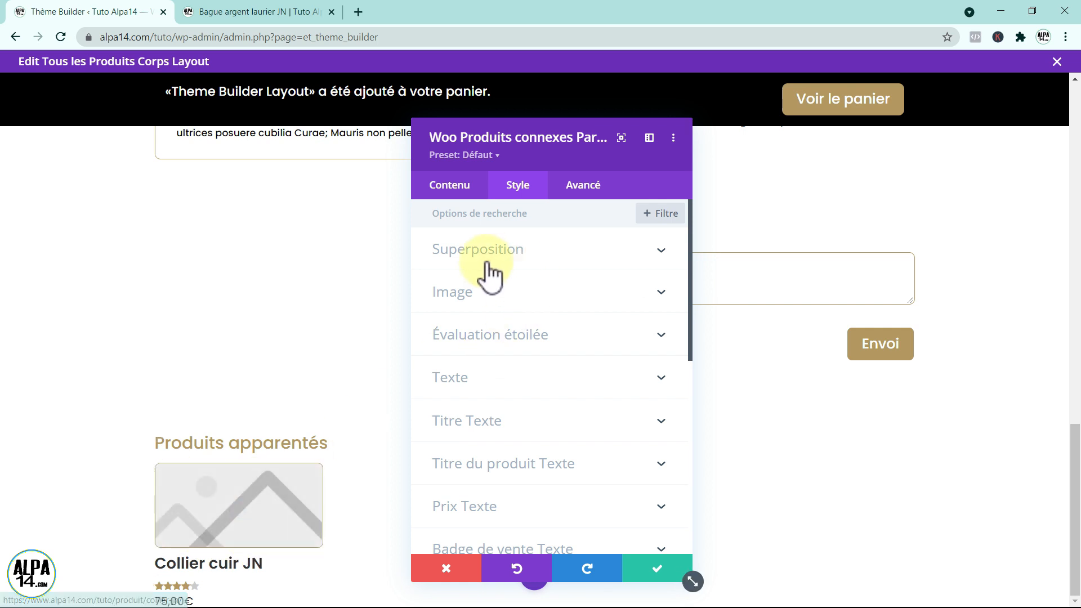
{"action": "left_click", "coordinate": [658, 262]}
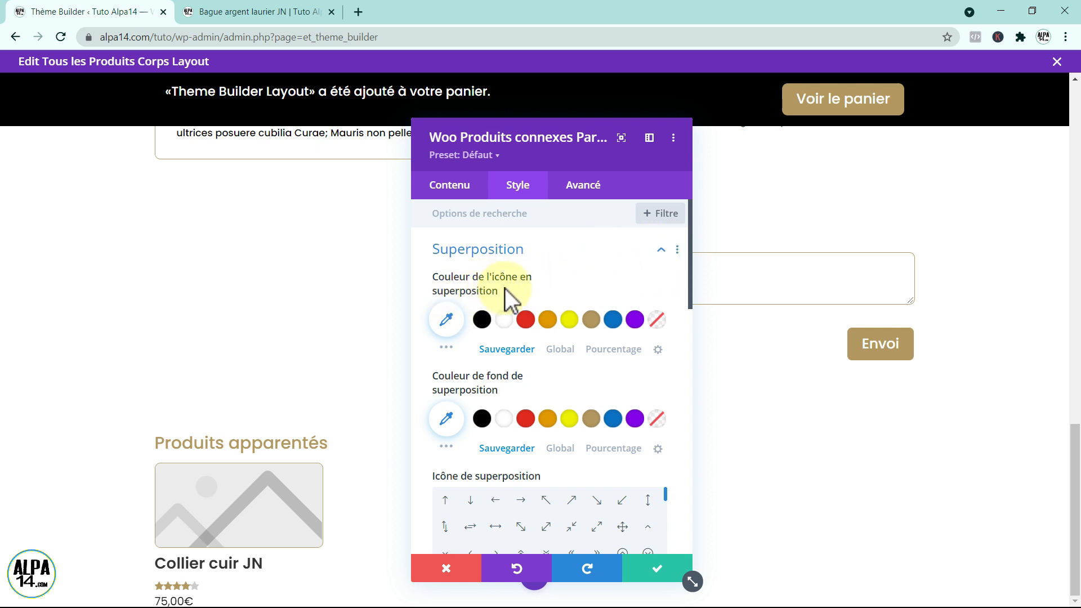
{"action": "left_click", "coordinate": [505, 322]}
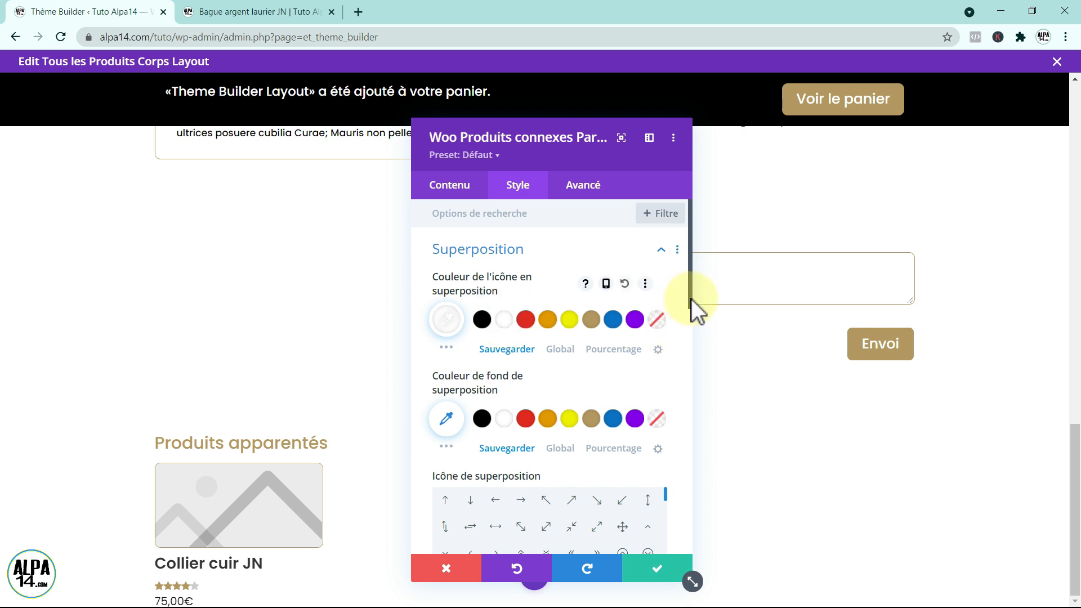
{"action": "left_click_drag", "start_coordinate": [688, 295], "coordinate": [636, 352]}
{"action": "scroll", "coordinate": [666, 331], "scroll_direction": "down", "scroll_amount": 2}
{"action": "left_click", "coordinate": [597, 341]}
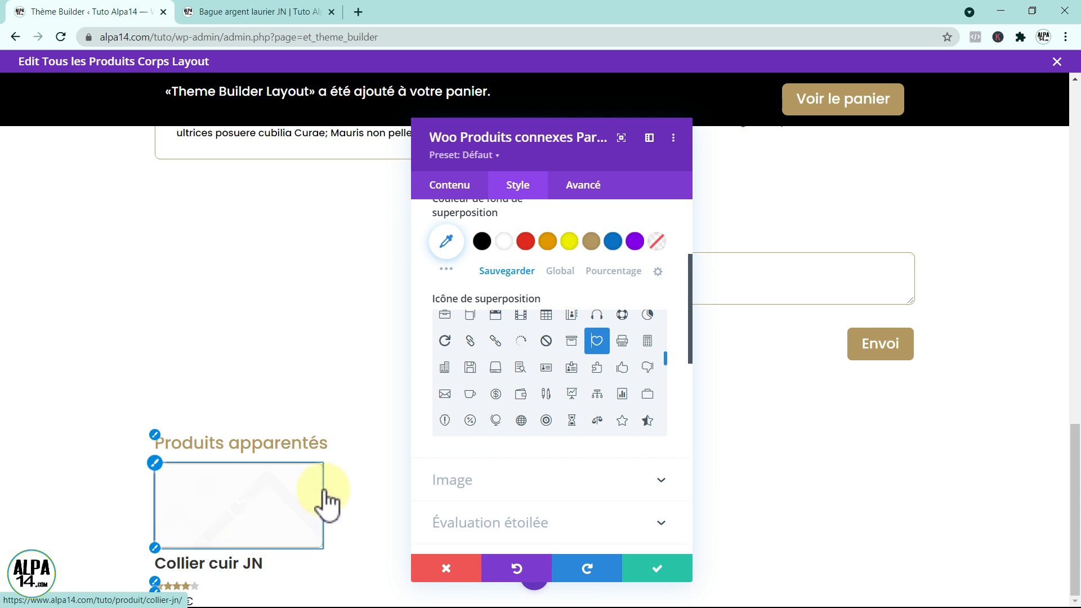
Set the overlay background color to semi-transparent black rgba(0,0,0,0.2) and save the related products module settings
{"action": "left_click_drag", "start_coordinate": [689, 345], "coordinate": [699, 298]}
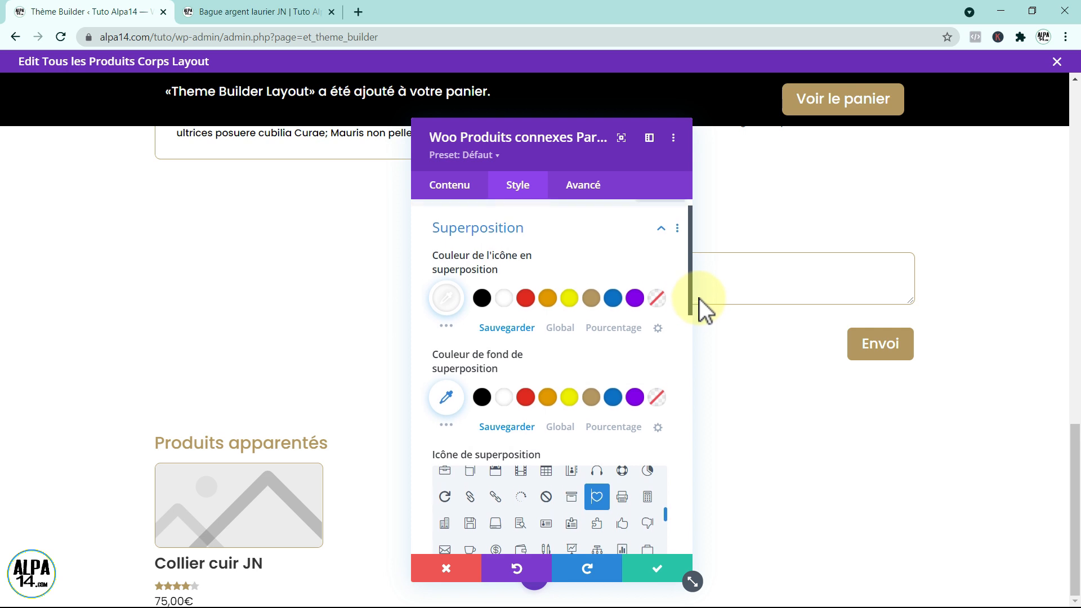
{"action": "left_click", "coordinate": [481, 398]}
{"action": "mouse_move", "coordinate": [225, 509]}
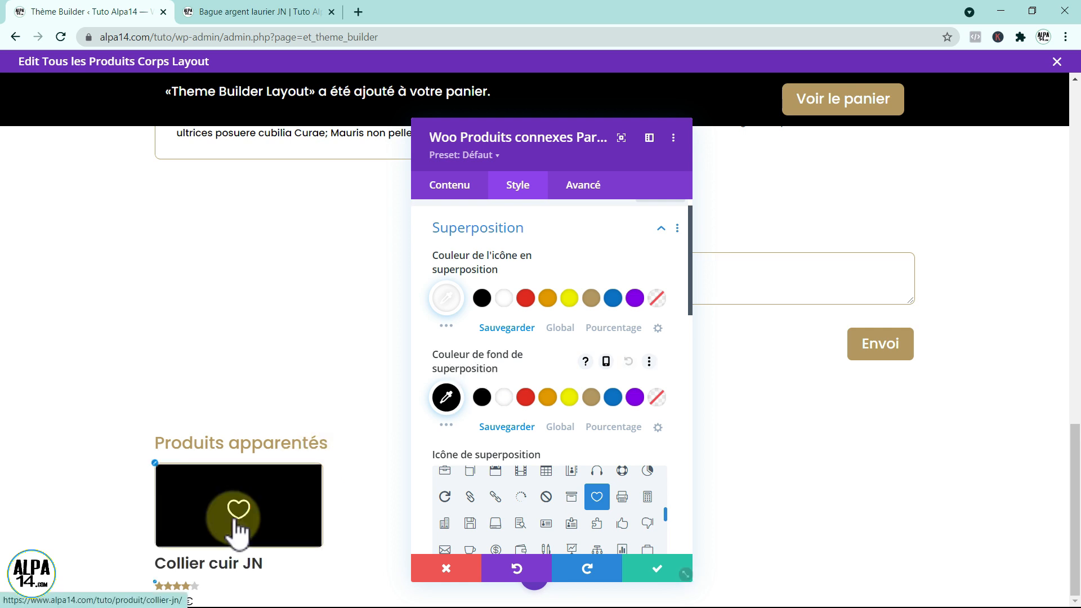
{"action": "left_click", "coordinate": [446, 398]}
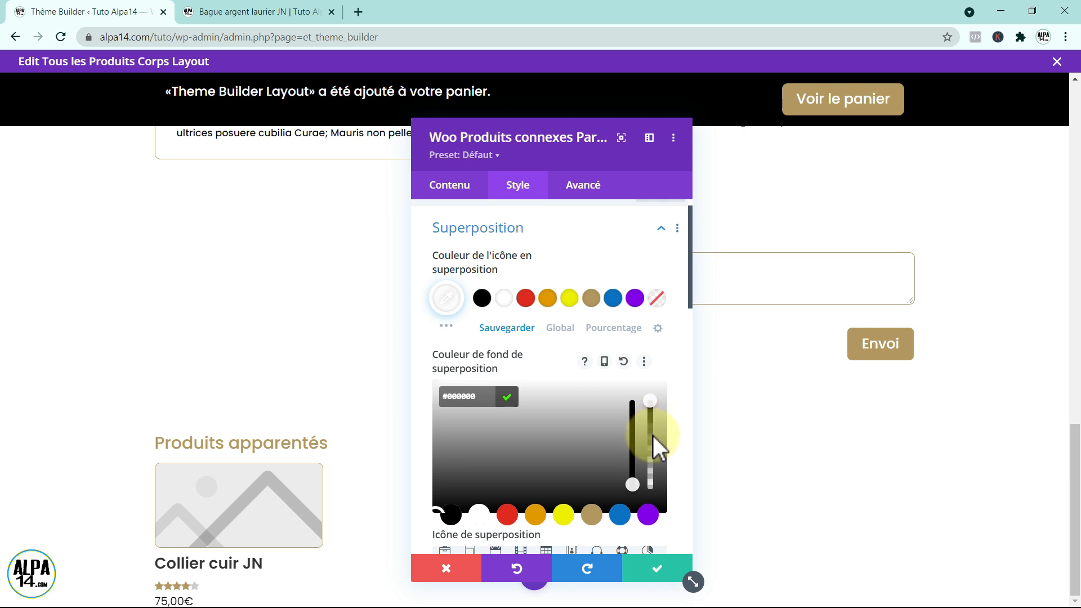
{"action": "left_click", "coordinate": [654, 435]}
{"action": "left_click_drag", "start_coordinate": [652, 451], "coordinate": [651, 458]}
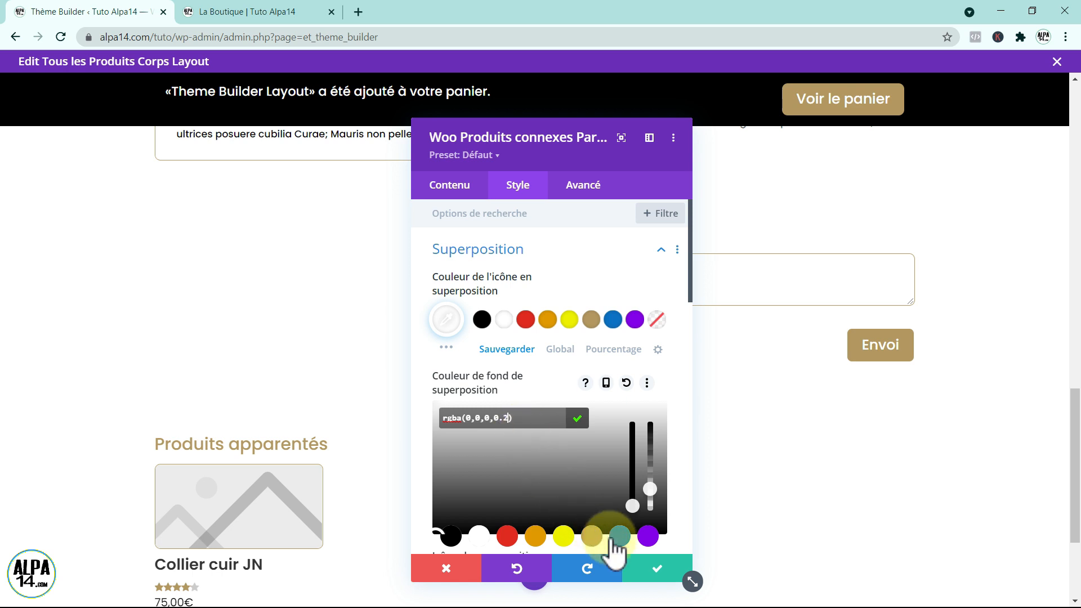
{"action": "left_click", "coordinate": [658, 570]}
{"action": "left_click", "coordinate": [658, 570]}
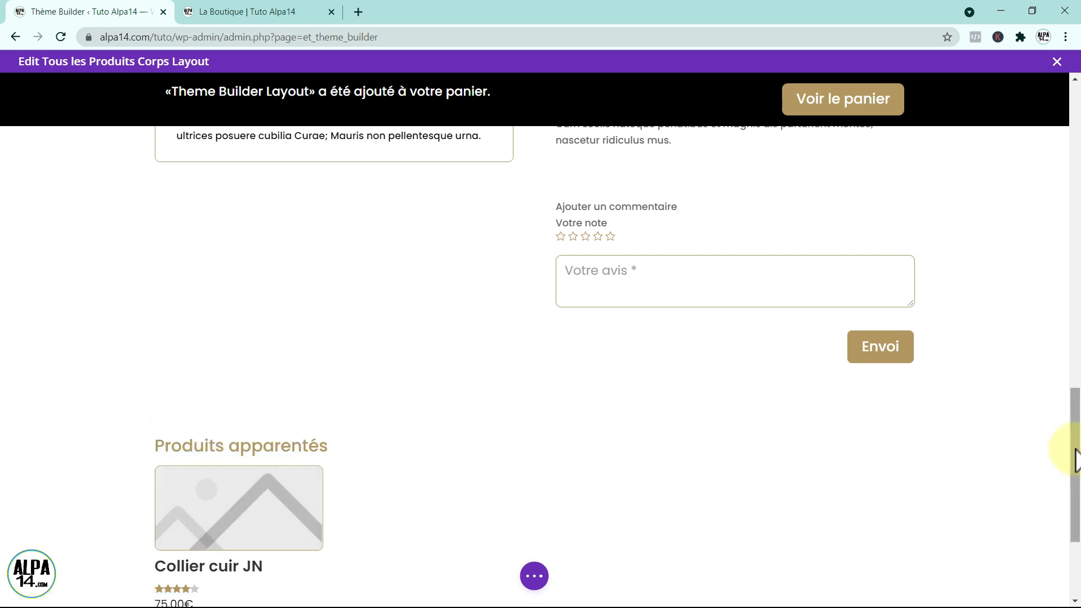
Insert a Séparateur module below the related products module
{"action": "left_click_drag", "start_coordinate": [1075, 478], "coordinate": [1076, 532]}
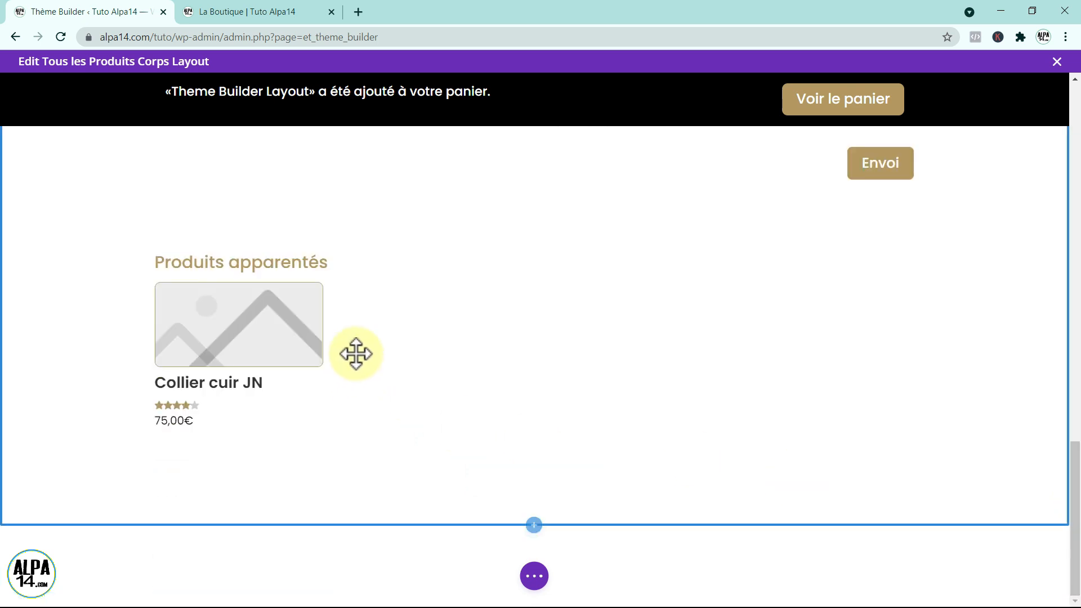
{"action": "mouse_move", "coordinate": [304, 367]}
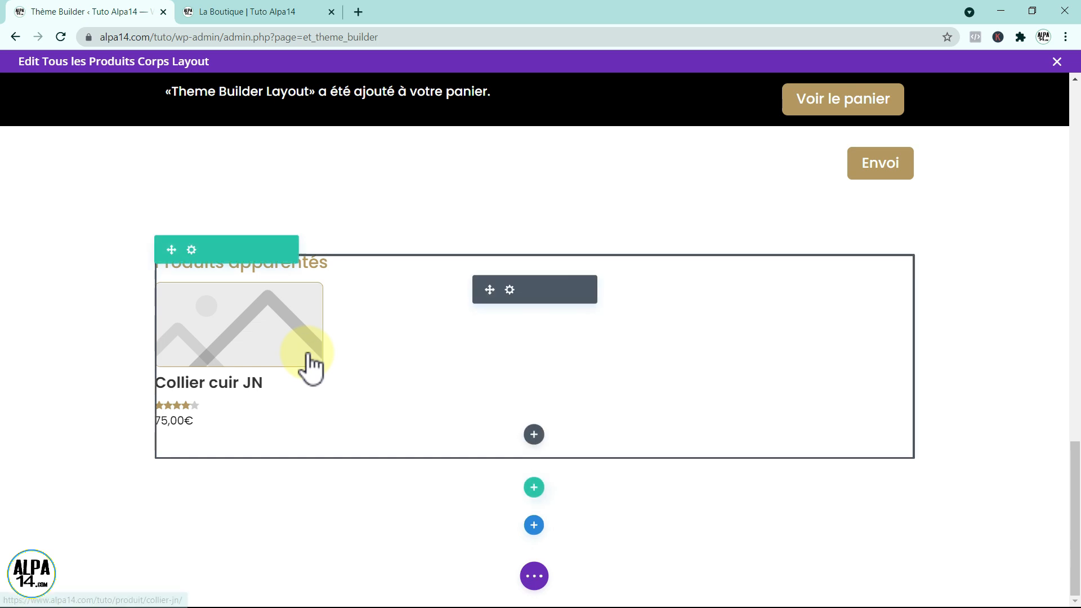
{"action": "left_click", "coordinate": [536, 436]}
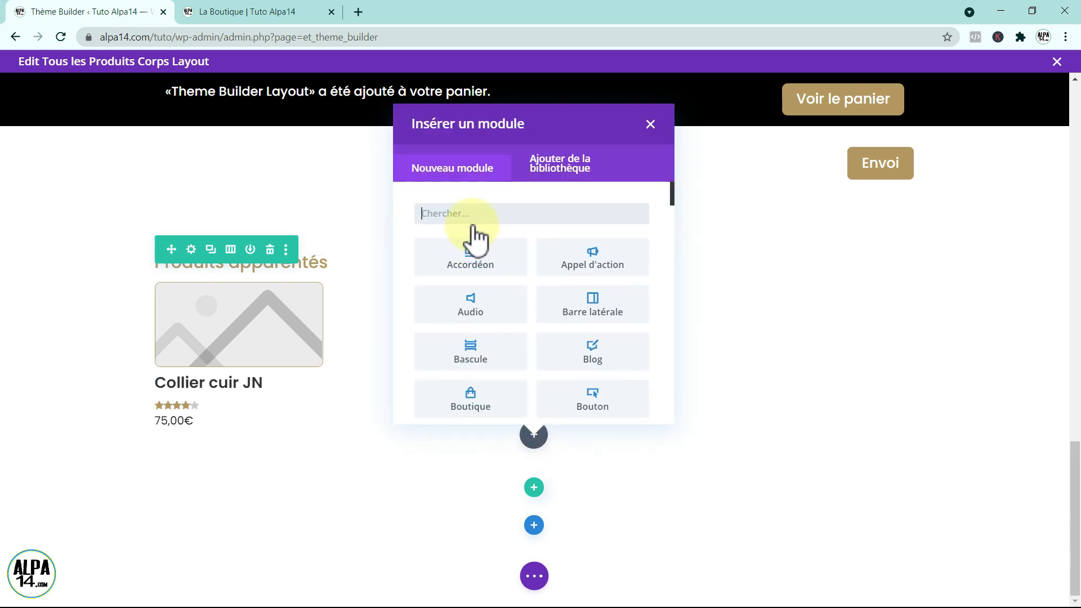
{"action": "type", "text": "s"}
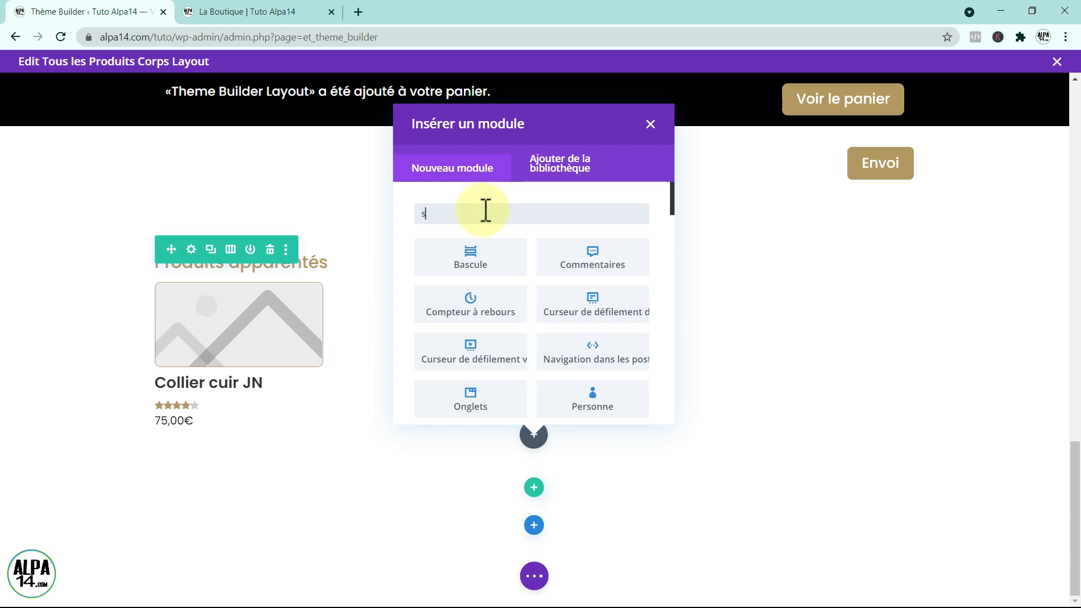
{"action": "type", "text": "épa"}
{"action": "left_click", "coordinate": [479, 258]}
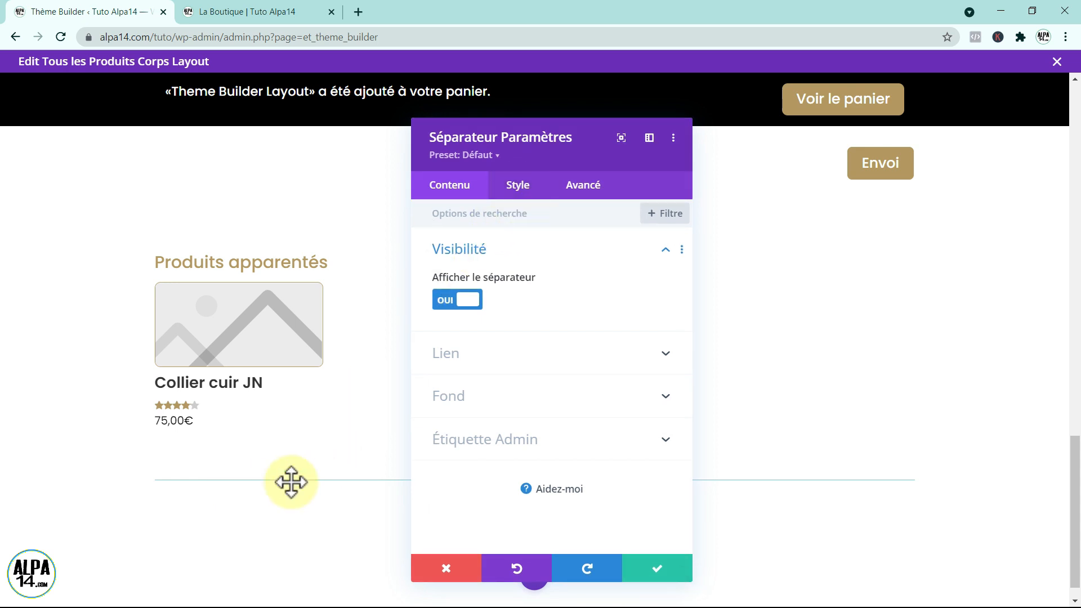
Color the separator line gold #b49861, save it, and move the separator above the Produits apparentés heading
{"action": "left_click", "coordinate": [518, 186]}
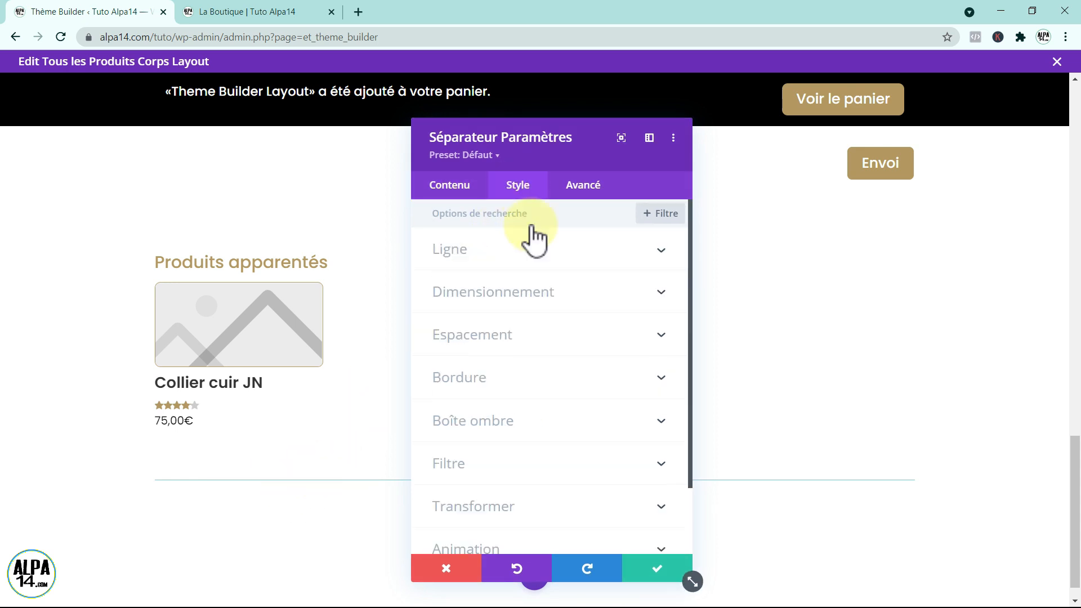
{"action": "left_click", "coordinate": [524, 248]}
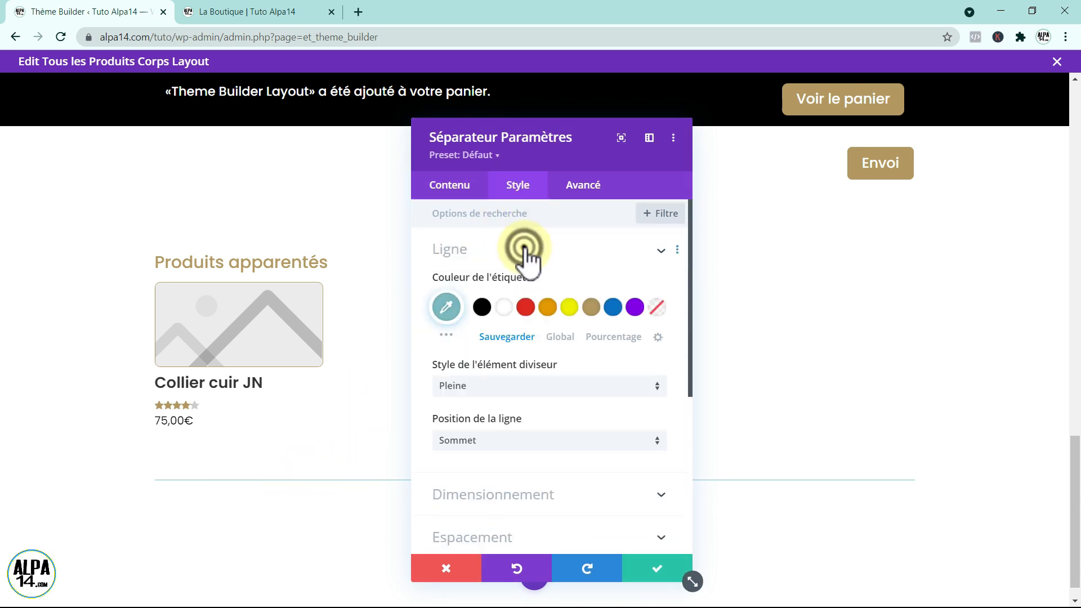
{"action": "left_click", "coordinate": [597, 307]}
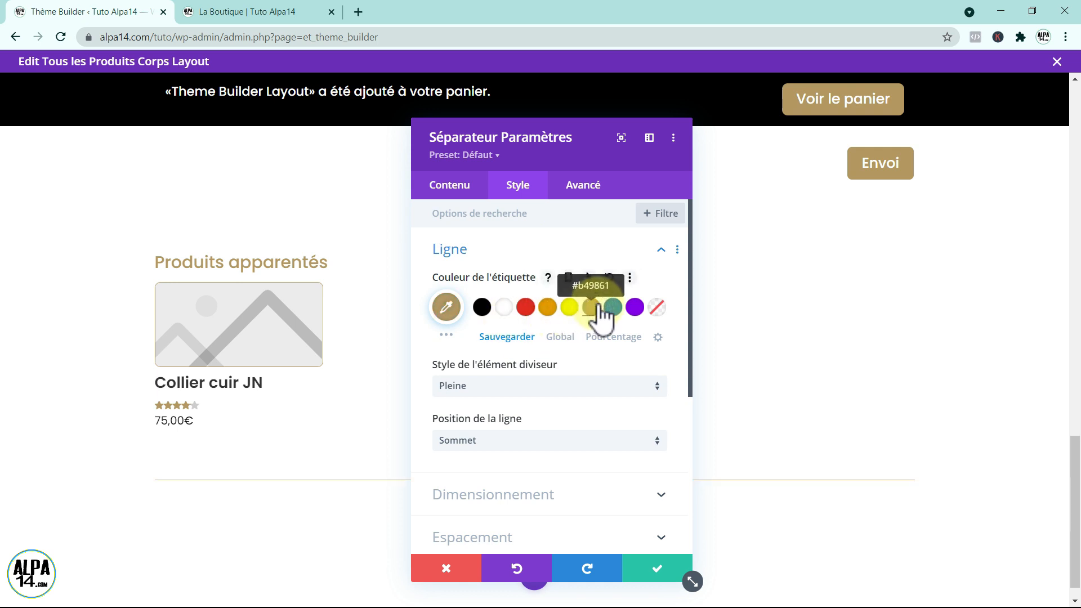
{"action": "left_click", "coordinate": [663, 570]}
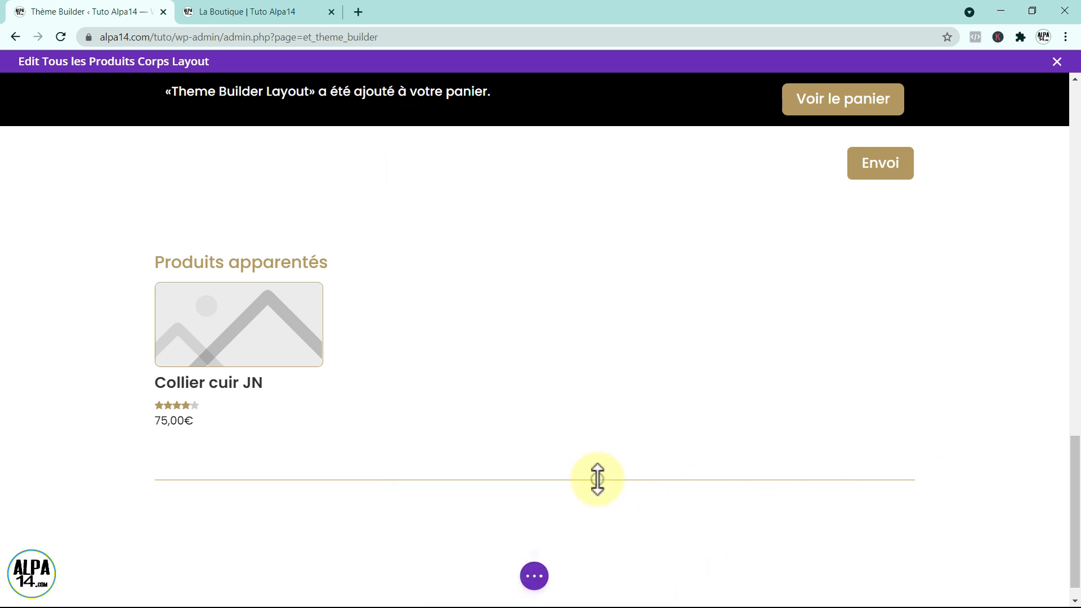
{"action": "mouse_move", "coordinate": [535, 504]}
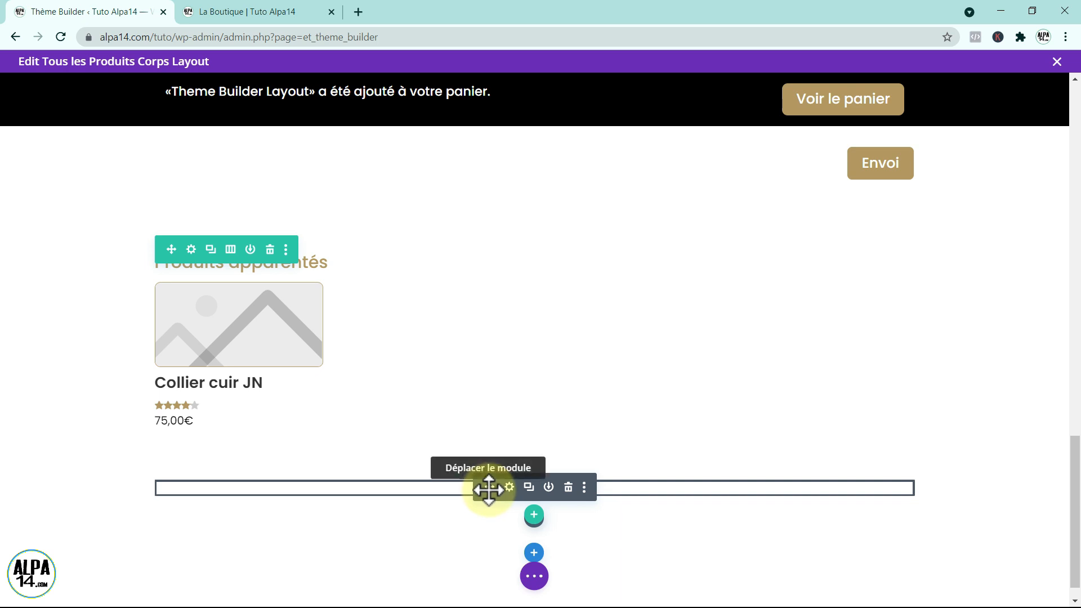
{"action": "left_click_drag", "start_coordinate": [489, 490], "coordinate": [505, 269]}
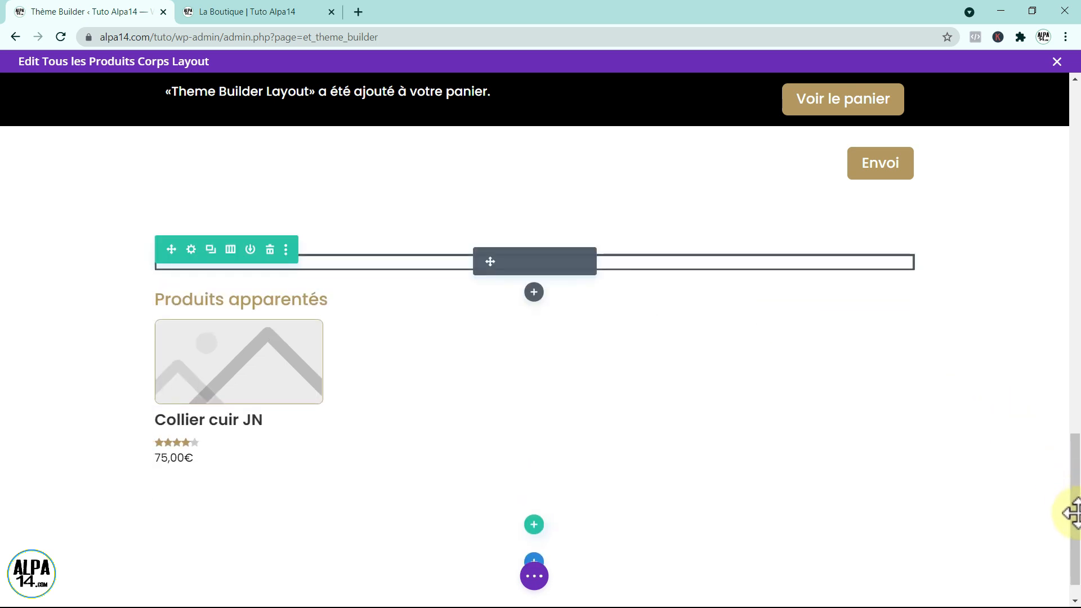
Insert a Woo miettes de pain module below the product image
{"action": "left_click_drag", "start_coordinate": [1073, 532], "coordinate": [1075, 296]}
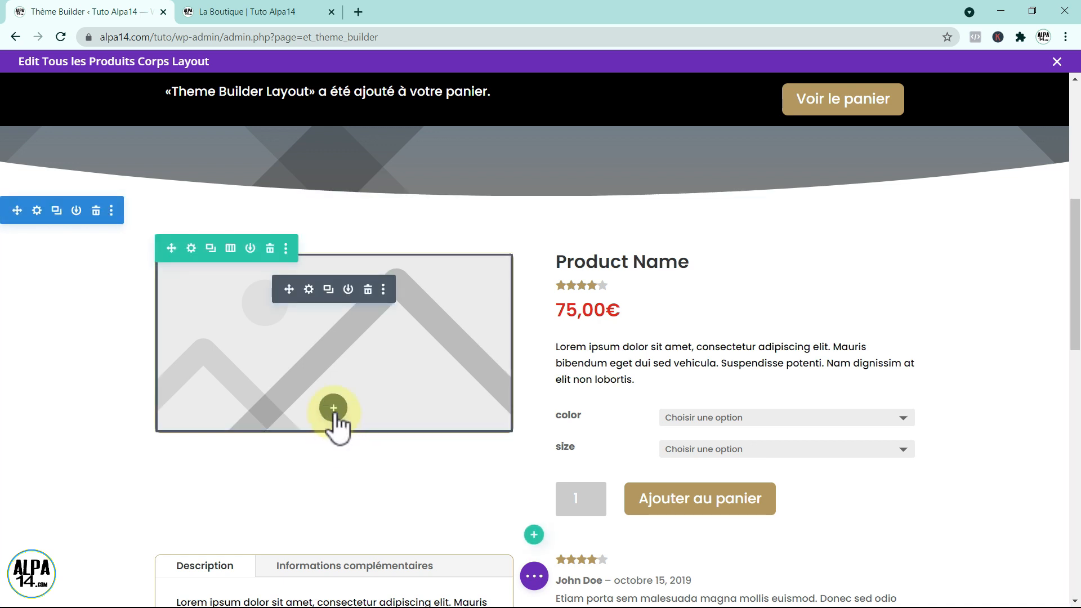
{"action": "left_click", "coordinate": [334, 413]}
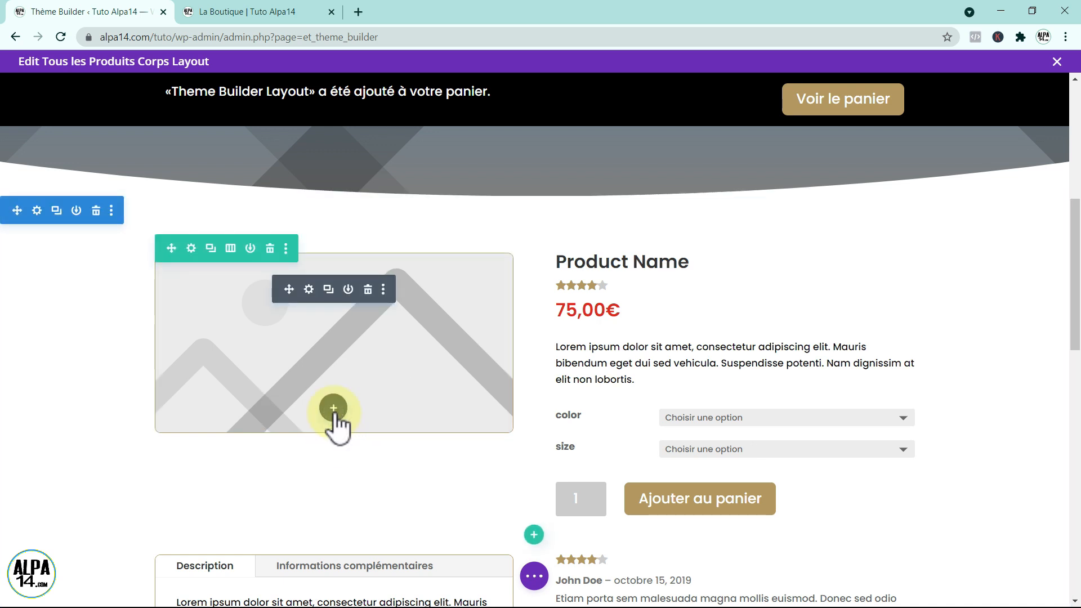
{"action": "left_click", "coordinate": [265, 205]}
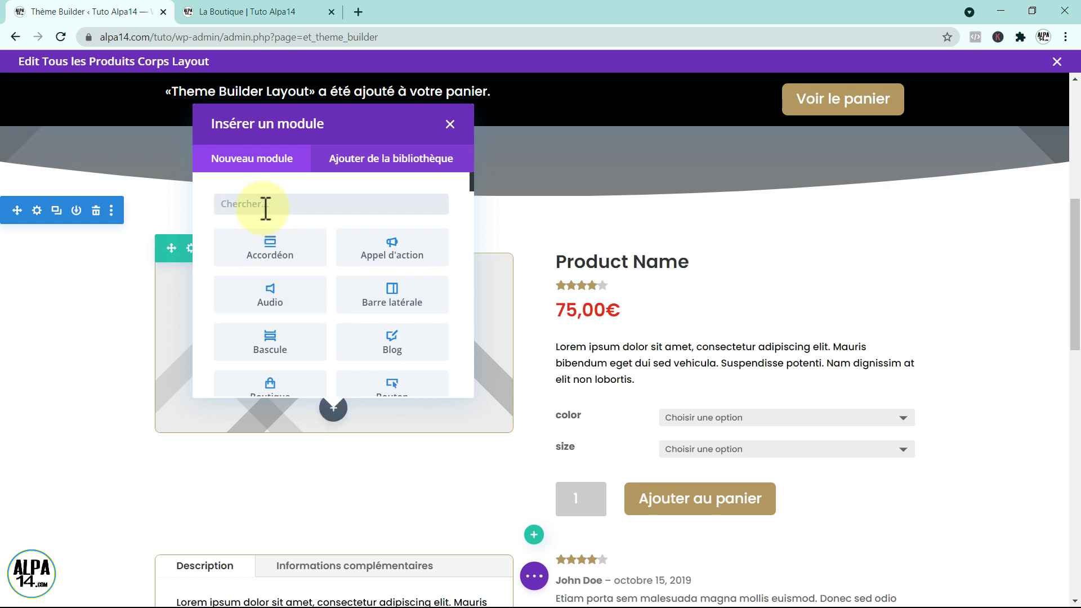
{"action": "type", "text": "woo"}
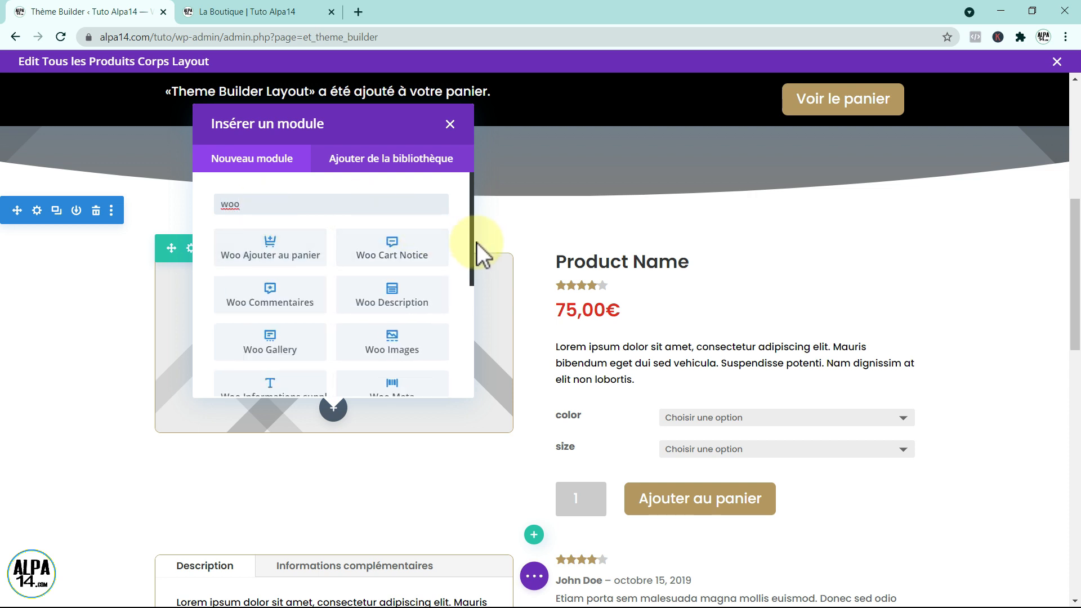
{"action": "left_click_drag", "start_coordinate": [472, 246], "coordinate": [468, 299]}
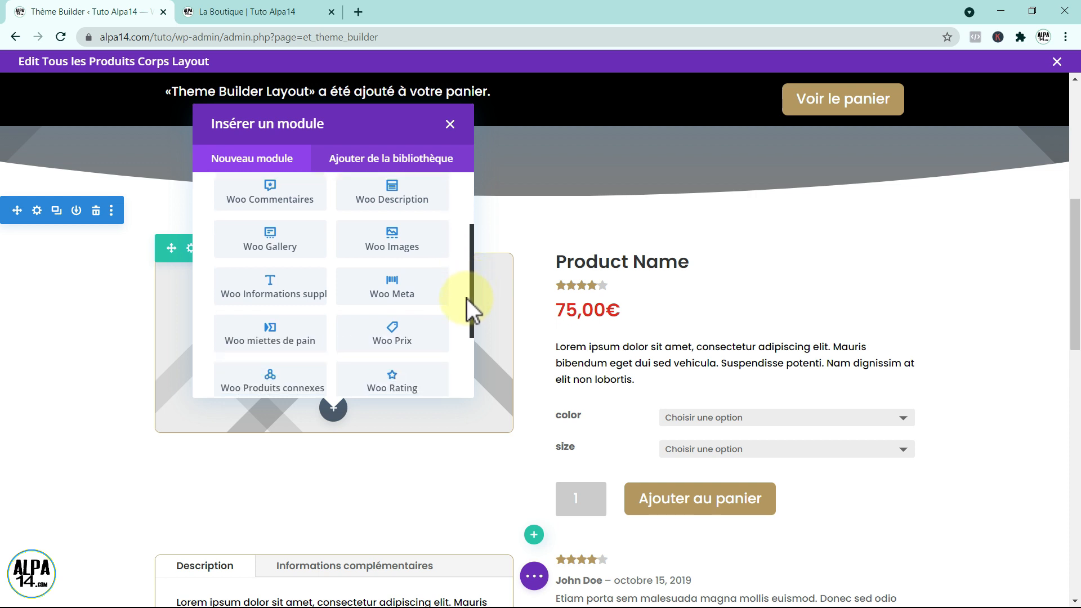
{"action": "left_click", "coordinate": [275, 332]}
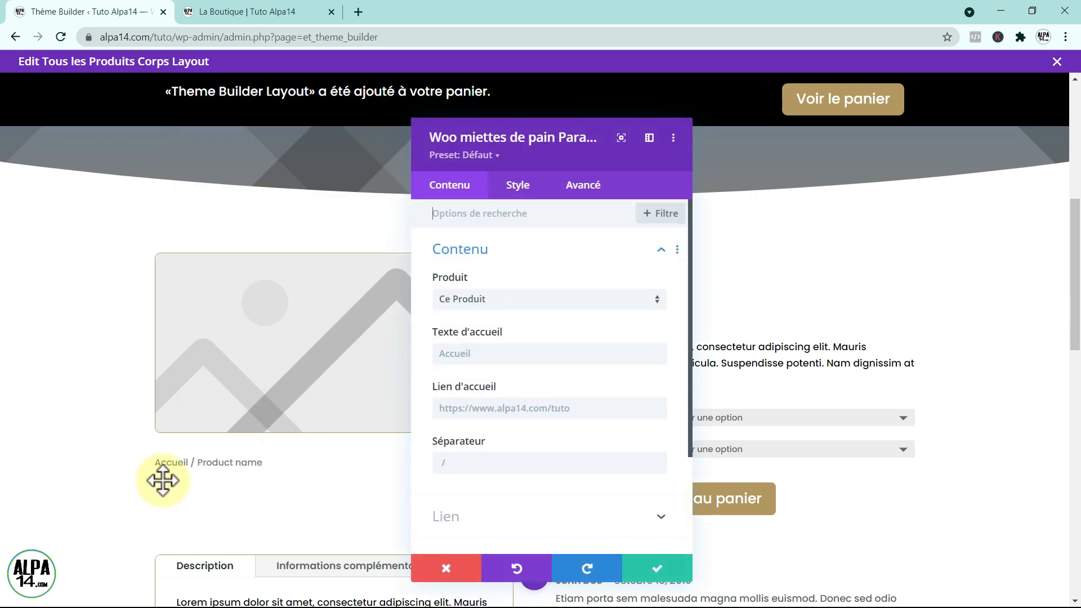
Set the breadcrumb's home text to "La Boutique" and its home link to "#", and save the module
{"action": "left_click", "coordinate": [482, 354]}
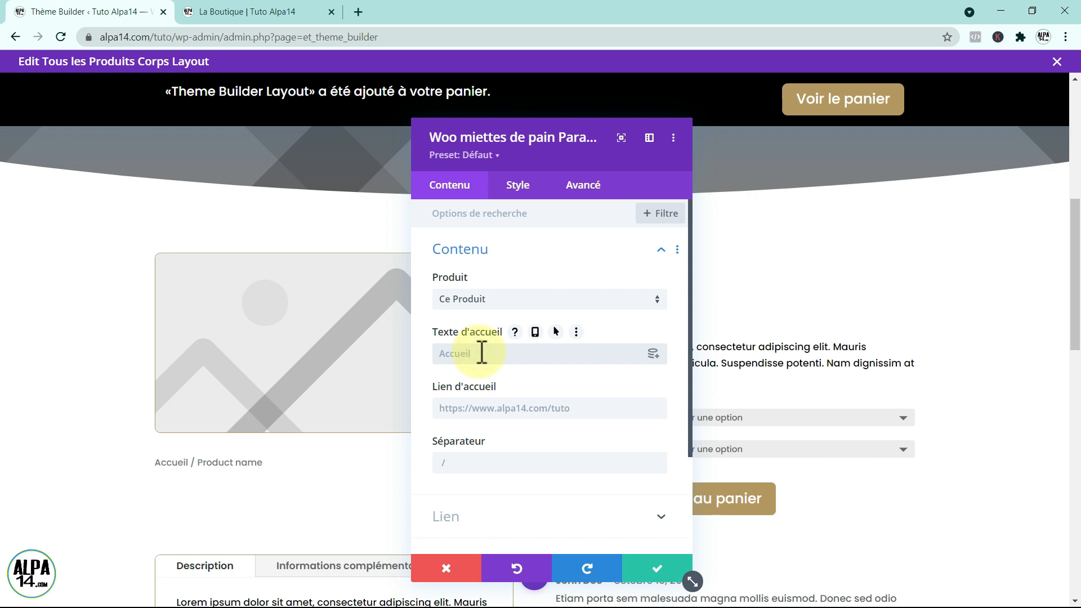
{"action": "type", "text": "La"}
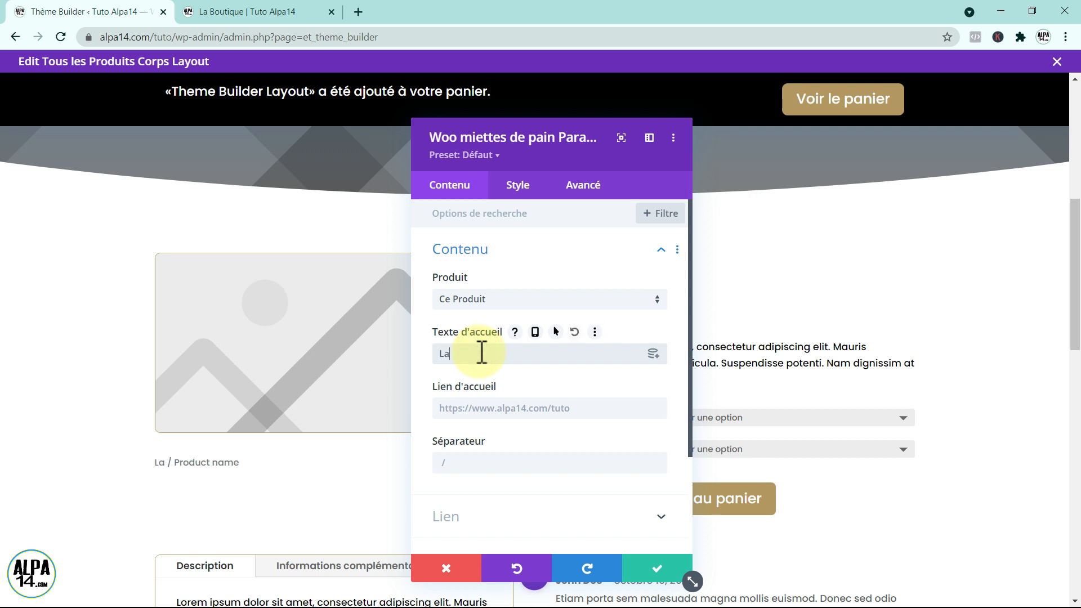
{"action": "type", "text": " Bout"}
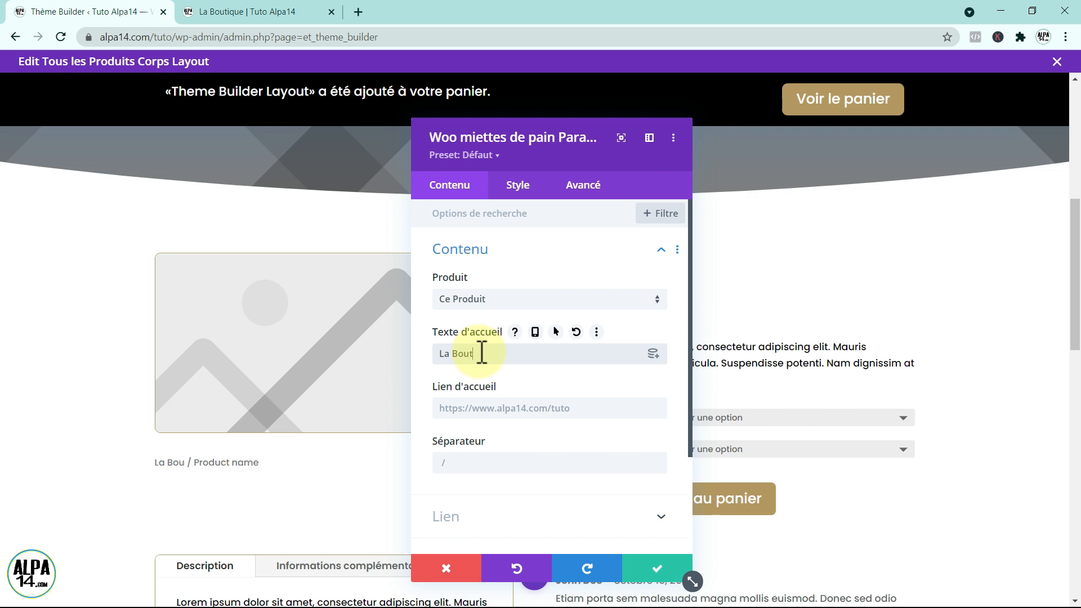
{"action": "type", "text": "ique"}
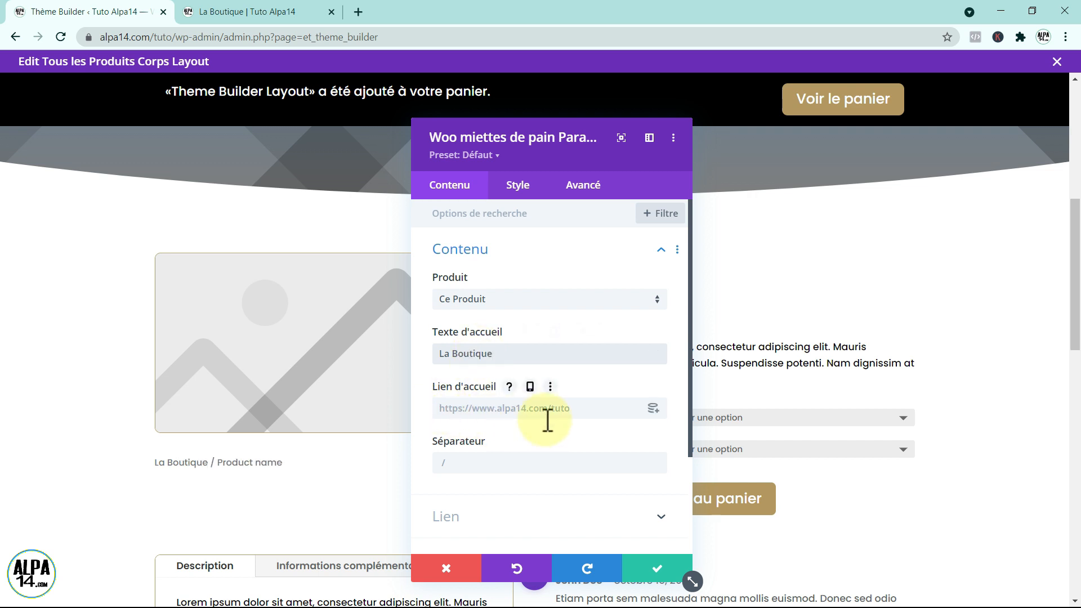
{"action": "left_click", "coordinate": [582, 408]}
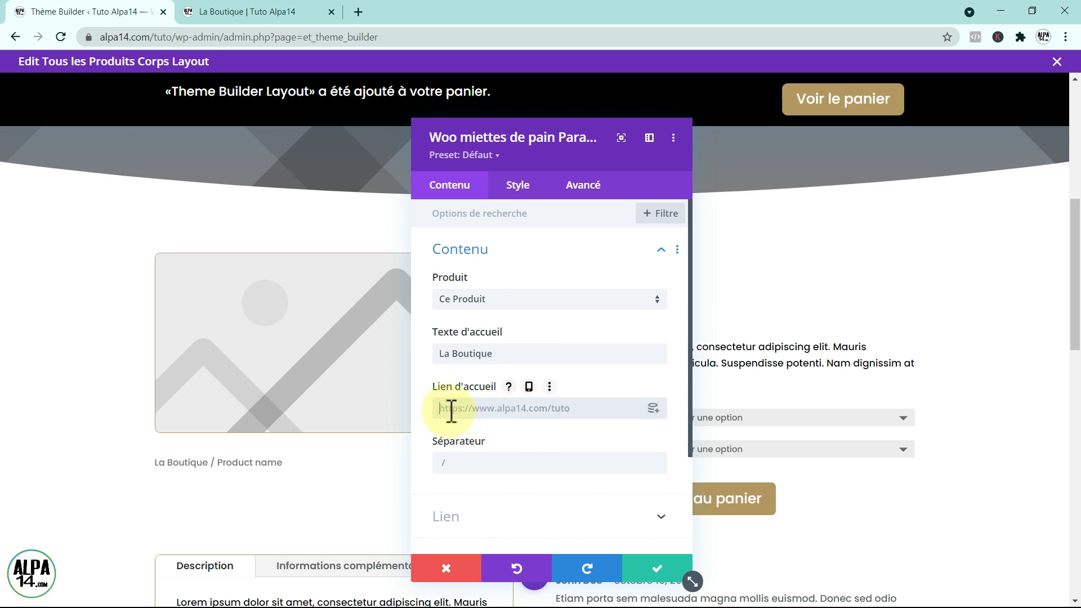
{"action": "type", "text": "#"}
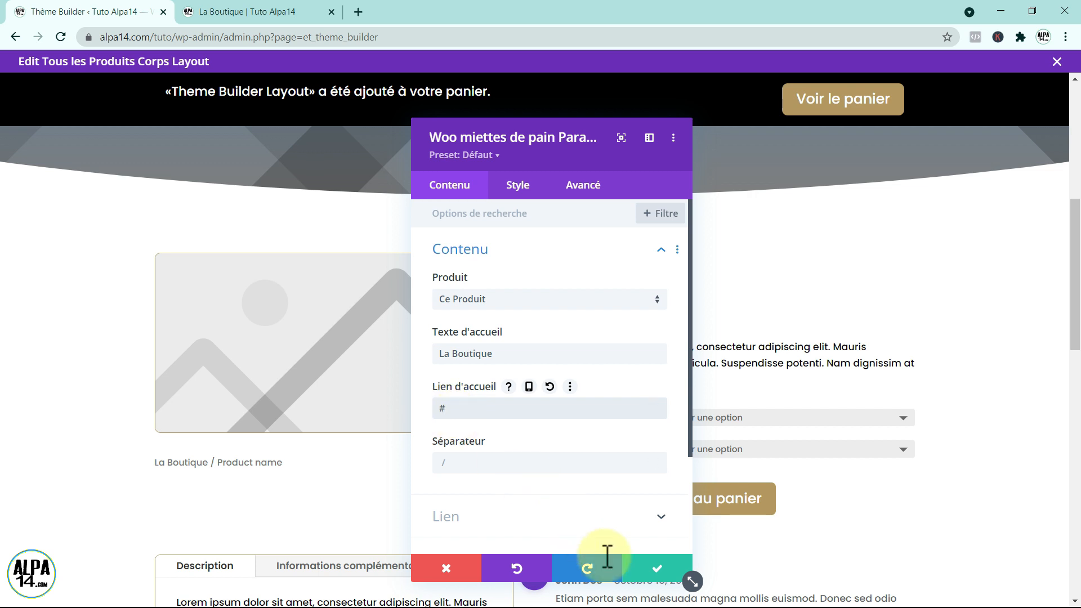
{"action": "left_click", "coordinate": [657, 580]}
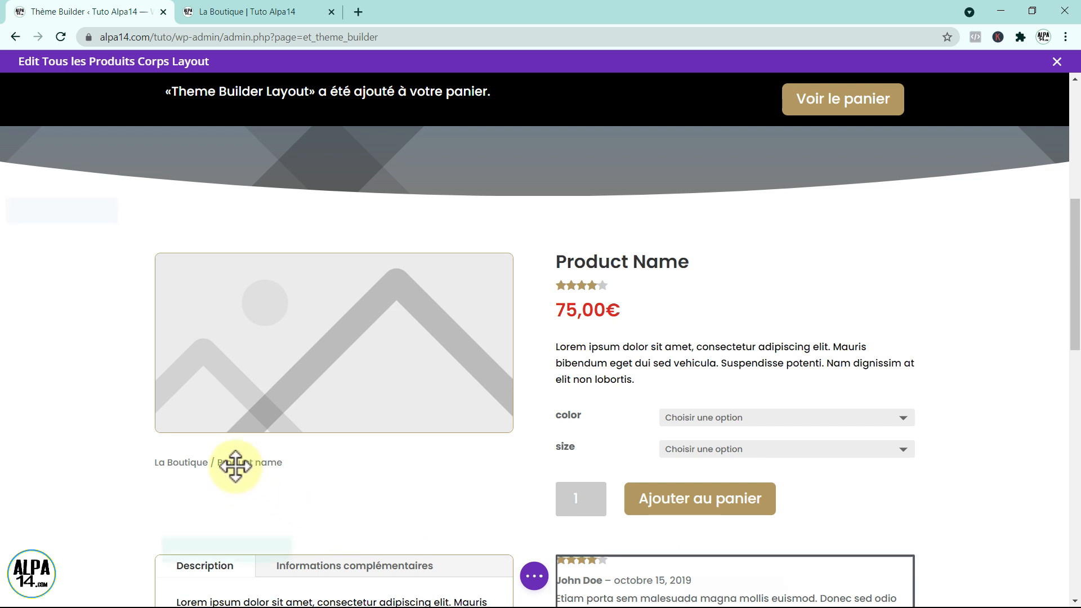
Move the breadcrumb module above the product image, and look over the products on the La Boutique page
{"action": "mouse_move", "coordinate": [289, 463]}
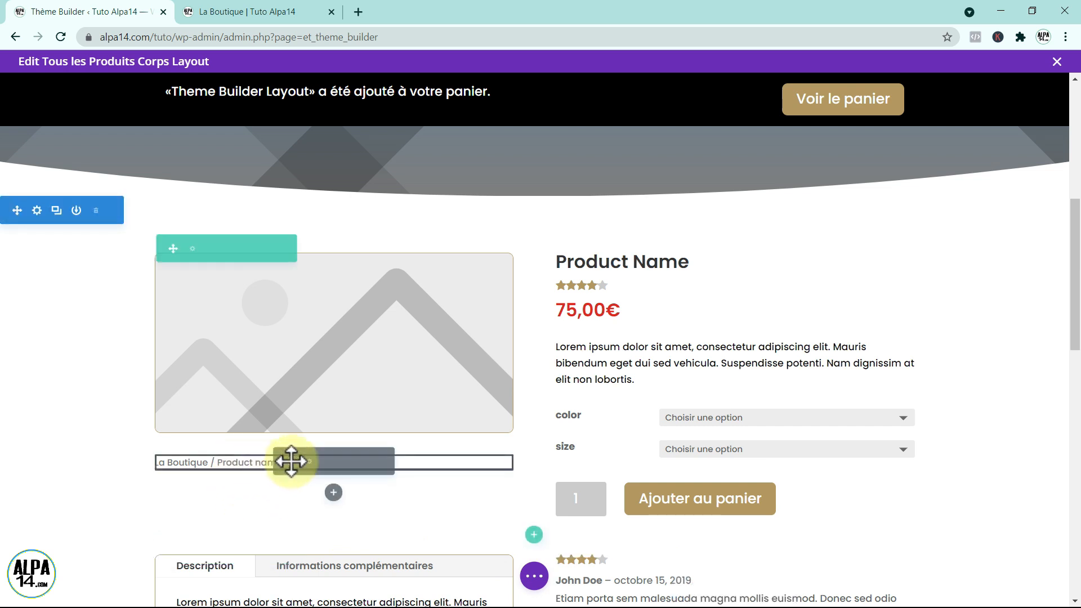
{"action": "left_click_drag", "start_coordinate": [289, 463], "coordinate": [294, 284]}
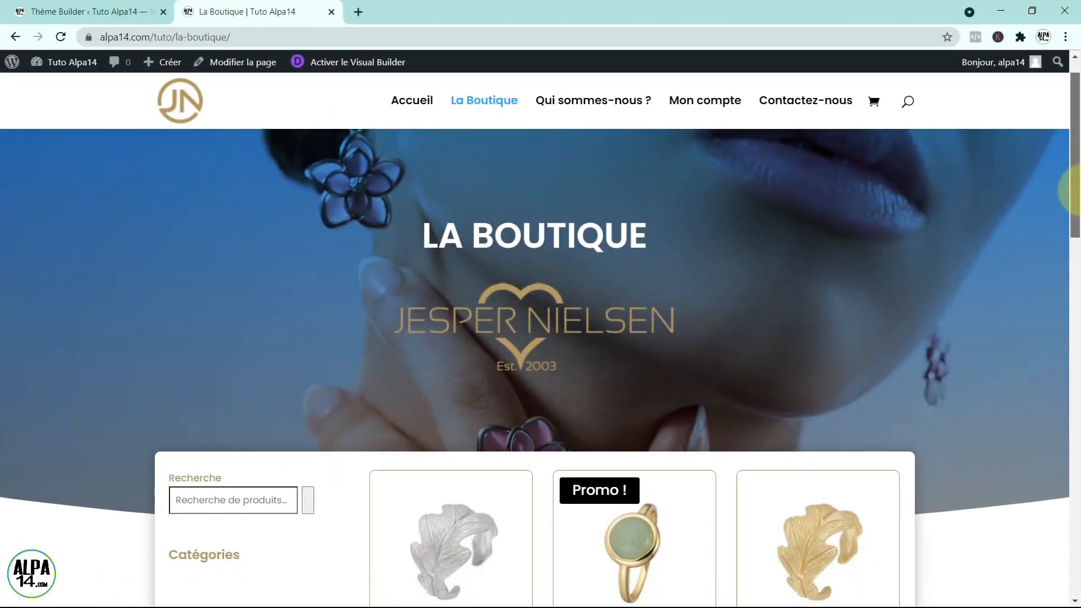
{"action": "left_click_drag", "start_coordinate": [1077, 191], "coordinate": [1078, 239]}
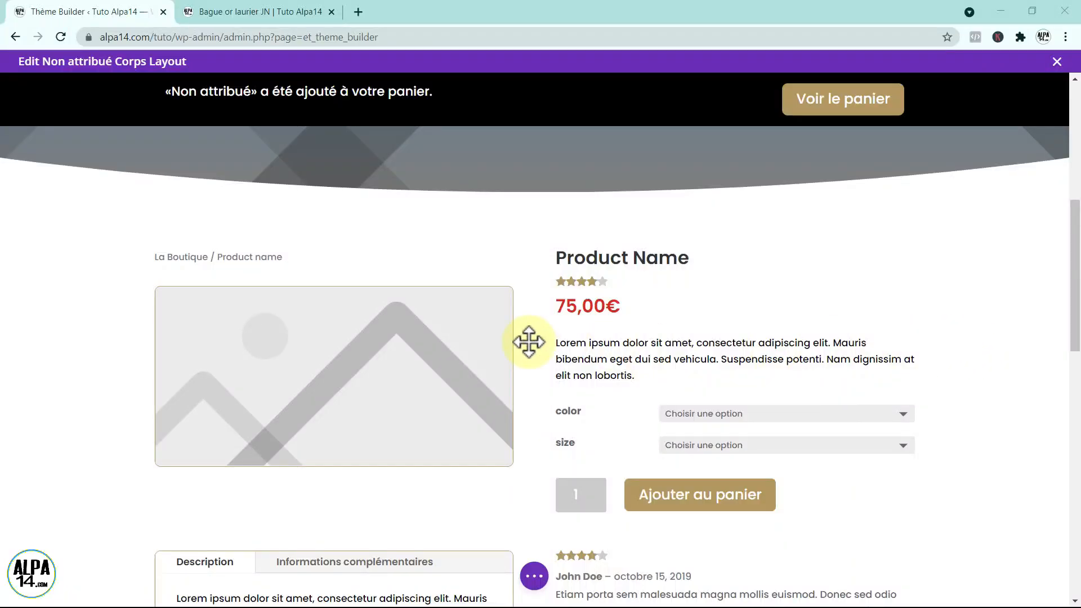
Shift the product row up over the header section with an unlinked vertical Transformer translation of -140px
{"action": "mouse_move", "coordinate": [275, 273]}
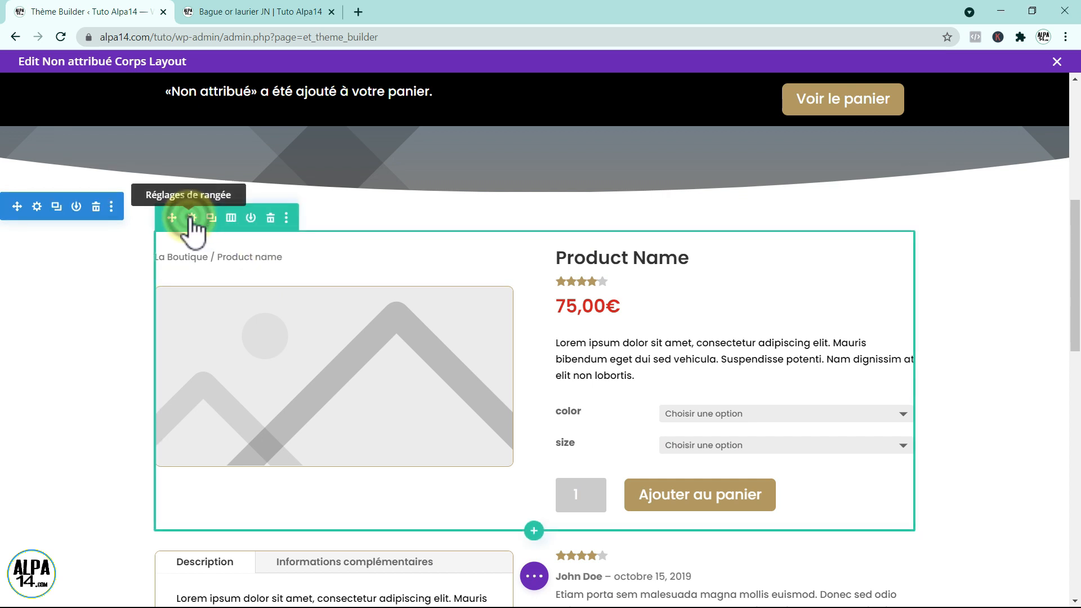
{"action": "left_click", "coordinate": [191, 218]}
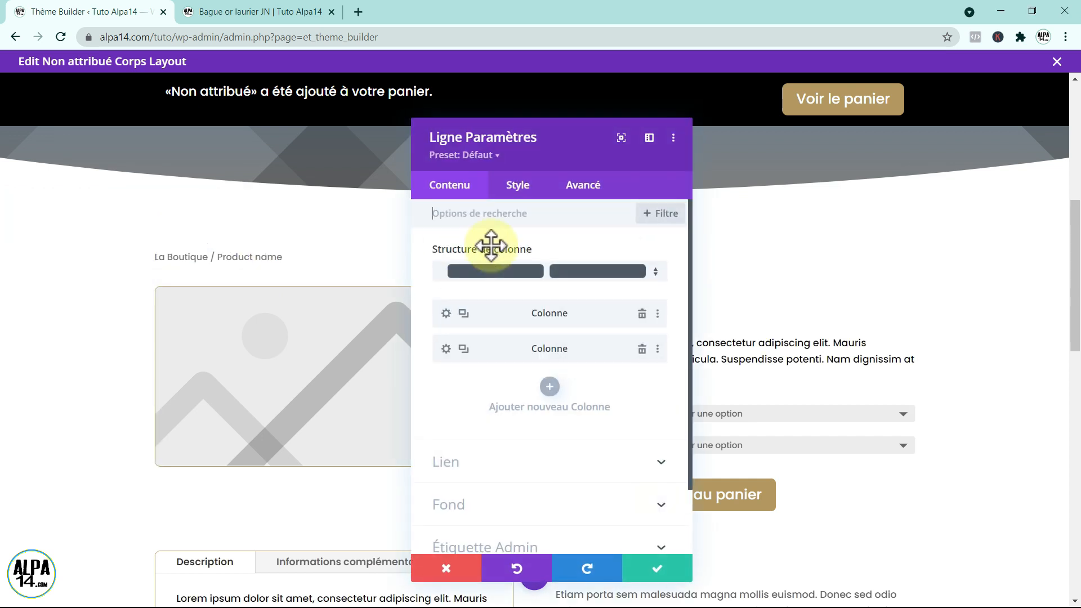
{"action": "left_click", "coordinate": [528, 192]}
{"action": "left_click_drag", "start_coordinate": [581, 144], "coordinate": [754, 138]}
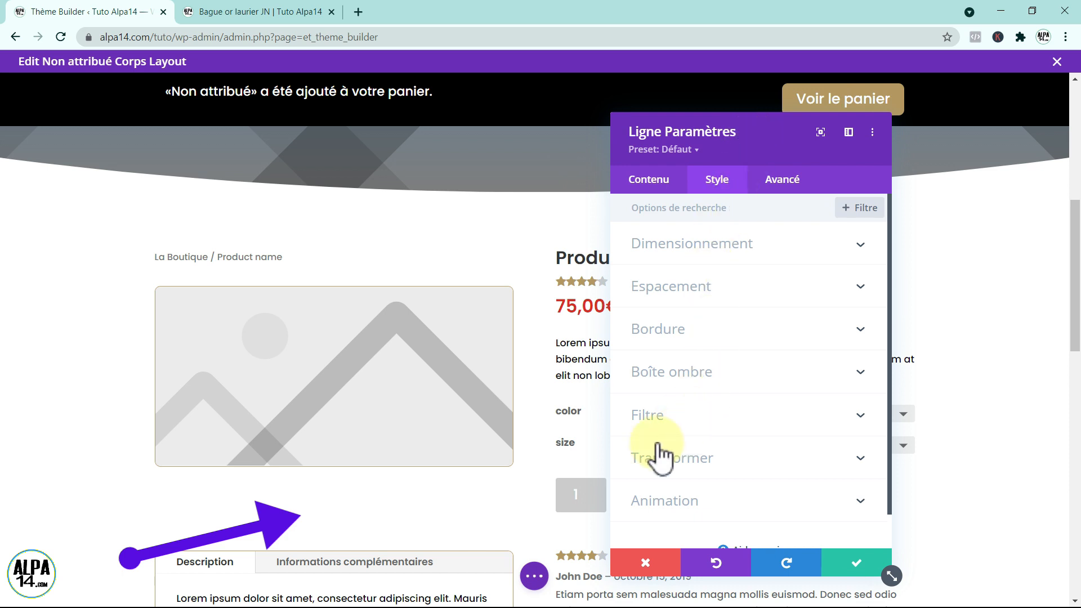
{"action": "left_click", "coordinate": [818, 453]}
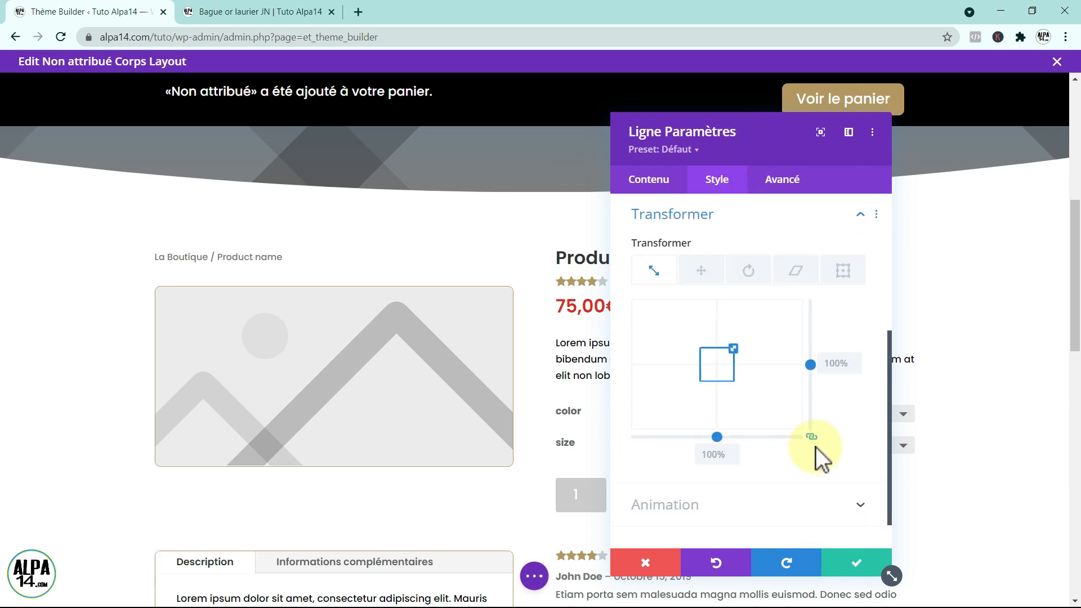
{"action": "left_click", "coordinate": [705, 273]}
{"action": "left_click", "coordinate": [811, 437]}
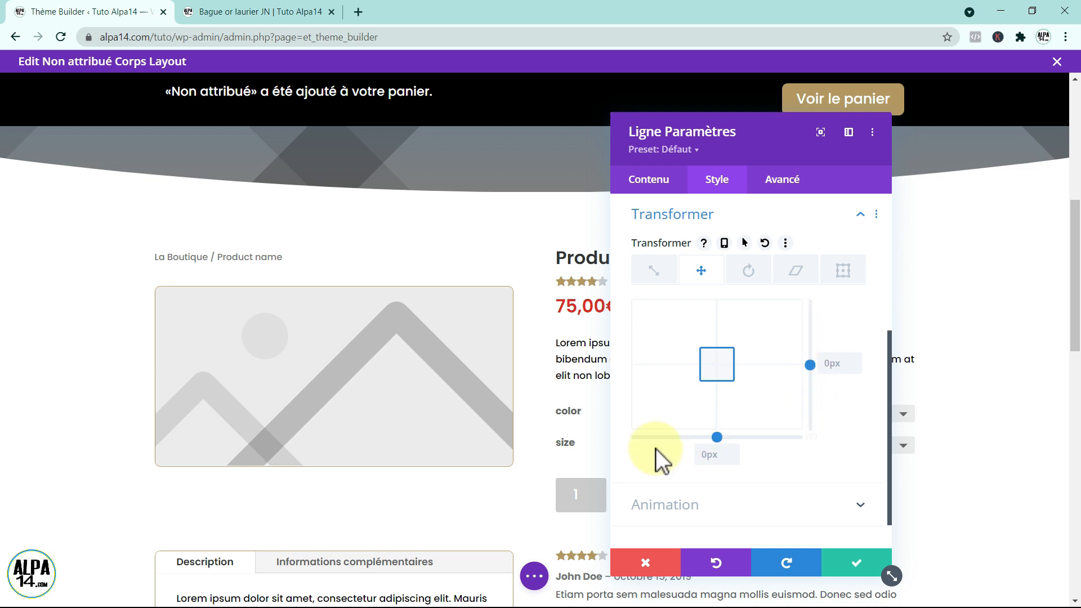
{"action": "left_click", "coordinate": [829, 364]}
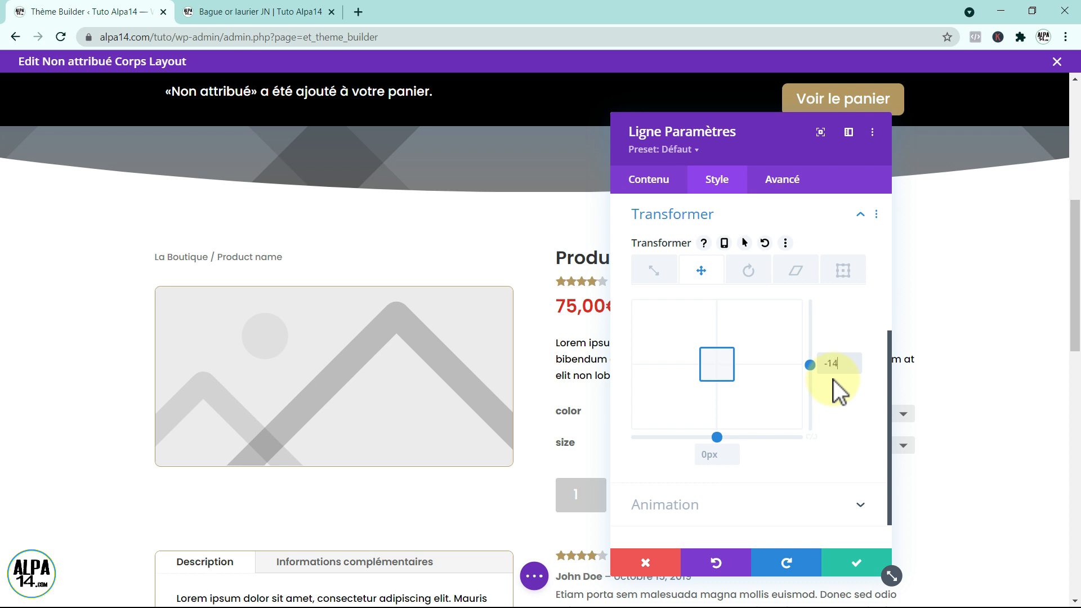
{"action": "type", "text": "-140px"}
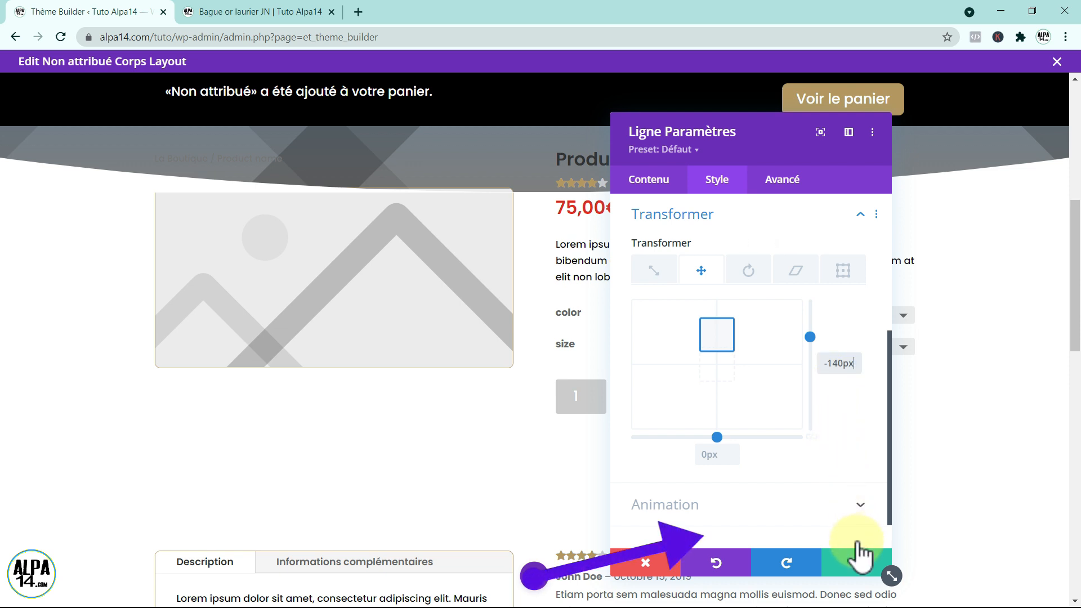
{"action": "left_click_drag", "start_coordinate": [1076, 309], "coordinate": [1074, 280]}
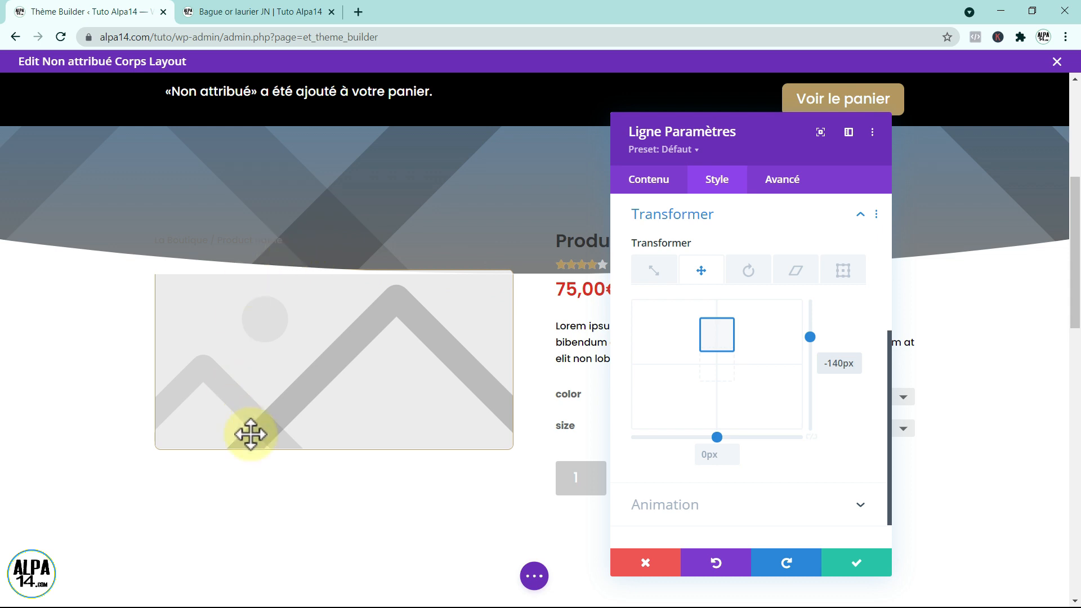
Give the product row a white background color
{"action": "left_click", "coordinate": [651, 180]}
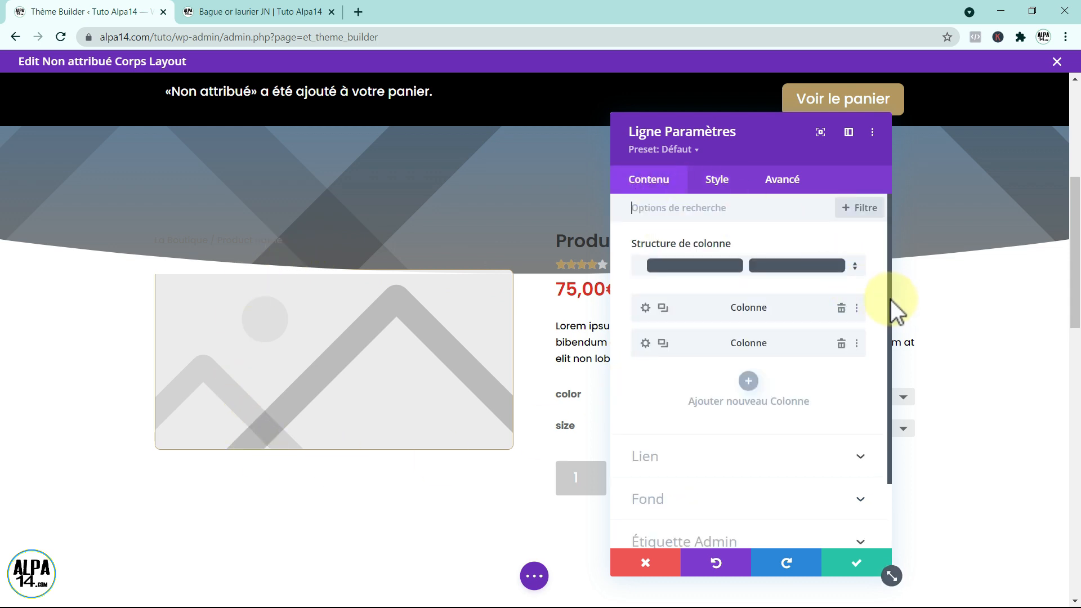
{"action": "scroll", "coordinate": [890, 301], "scroll_direction": "down", "scroll_amount": 3}
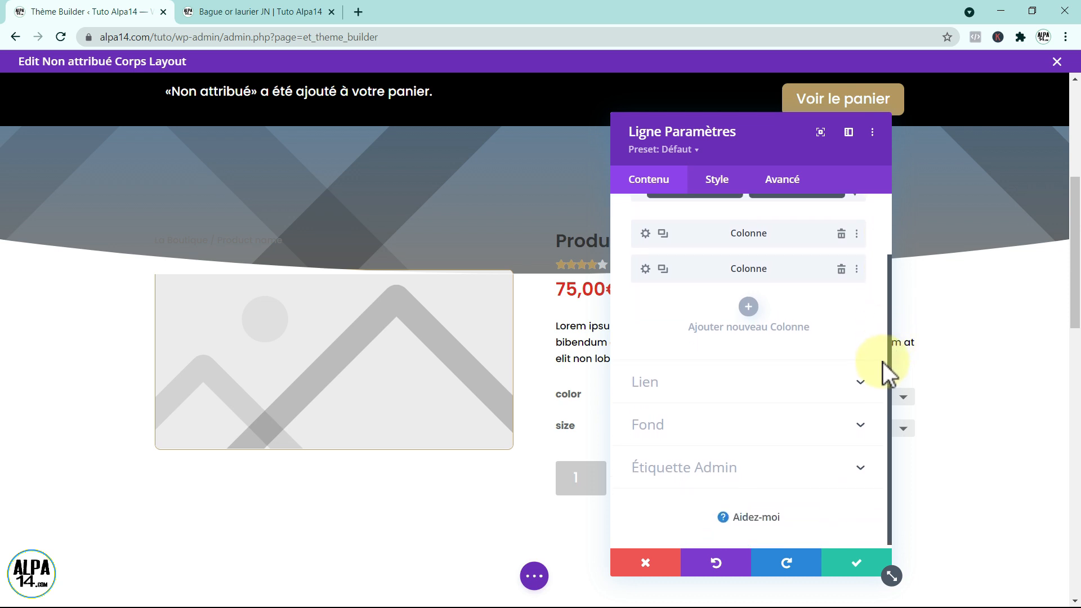
{"action": "left_click", "coordinate": [774, 415]}
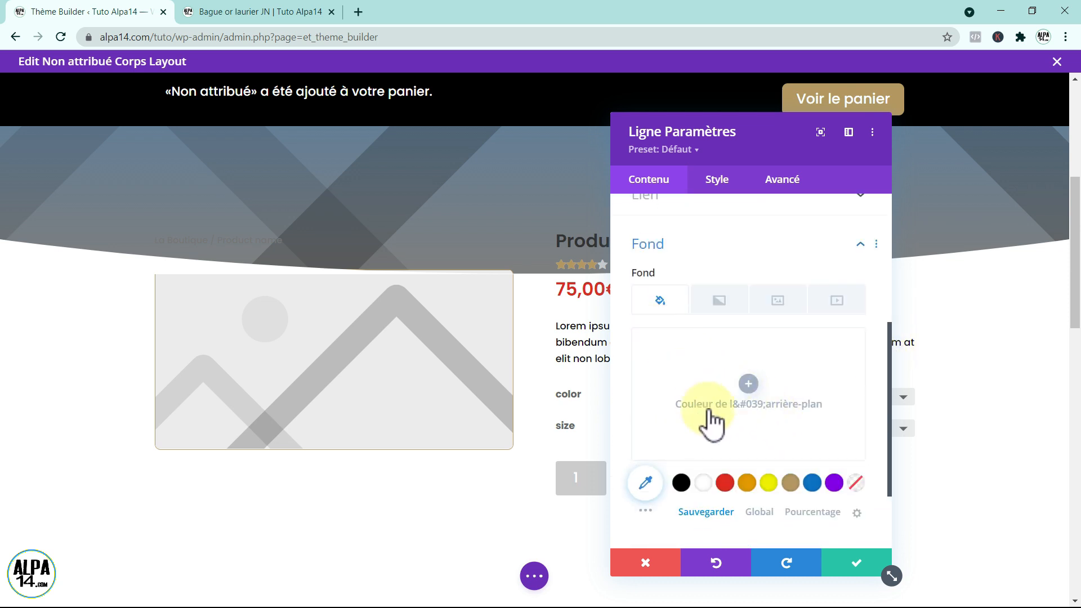
{"action": "left_click", "coordinate": [703, 483]}
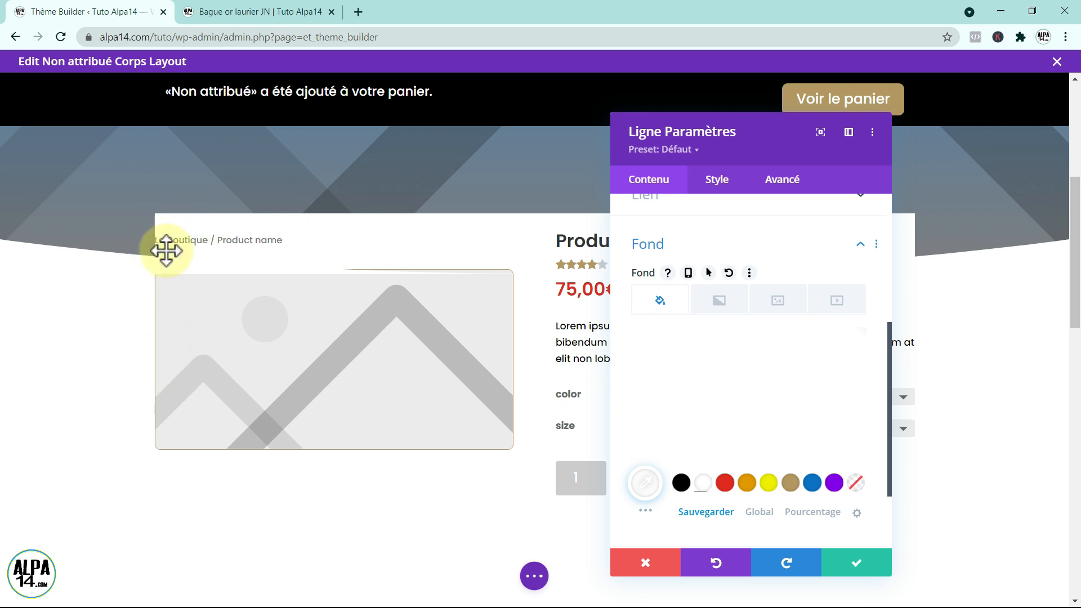
Set the product row's inner margin to 70px top, 100px bottom and linked 20px left and right
{"action": "left_click", "coordinate": [721, 179]}
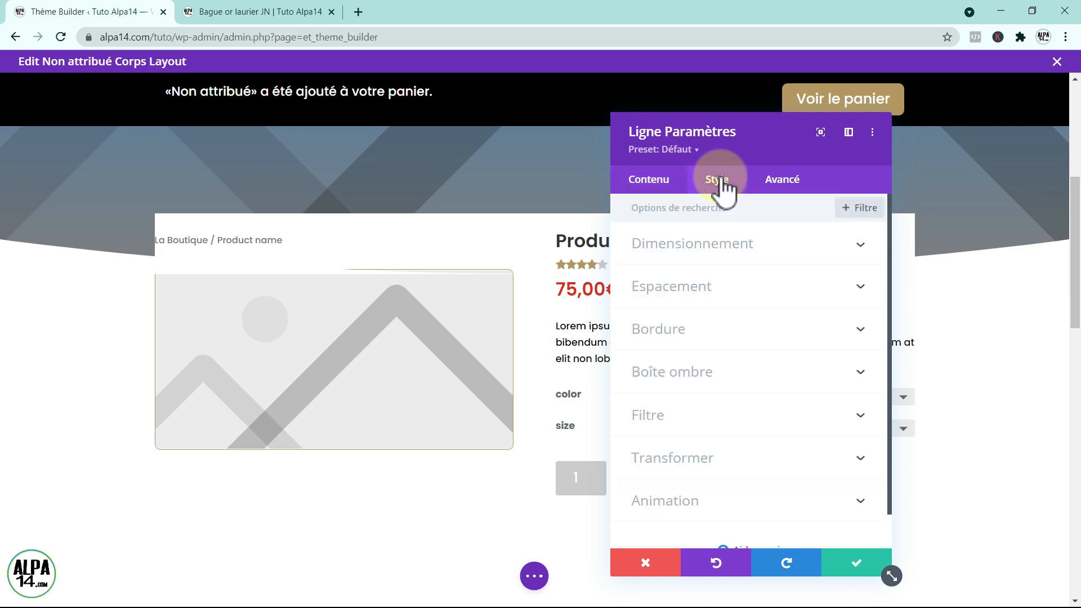
{"action": "left_click", "coordinate": [765, 288]}
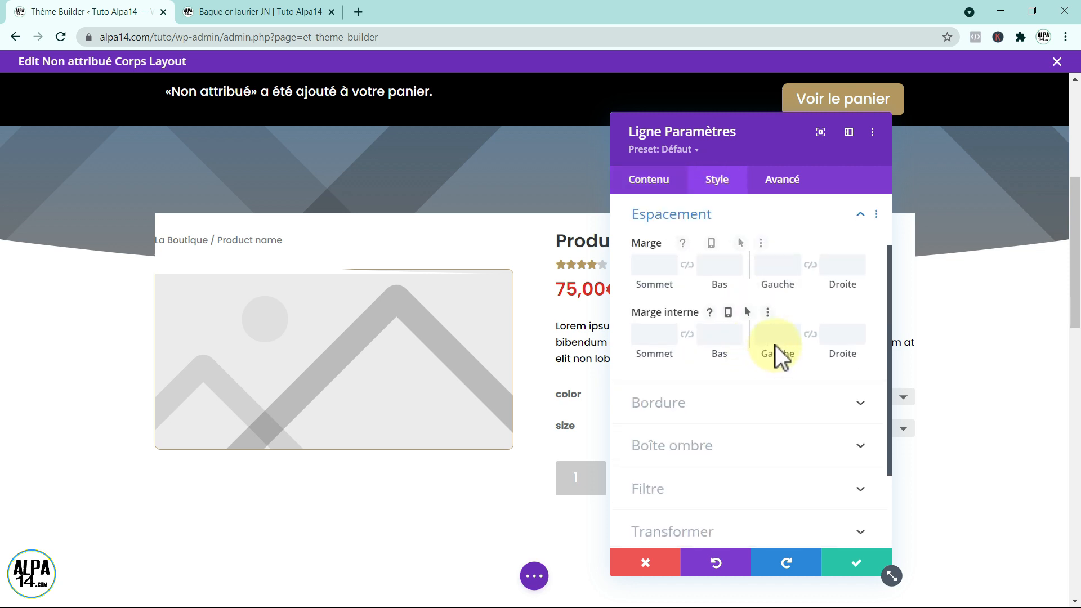
{"action": "left_click", "coordinate": [776, 339]}
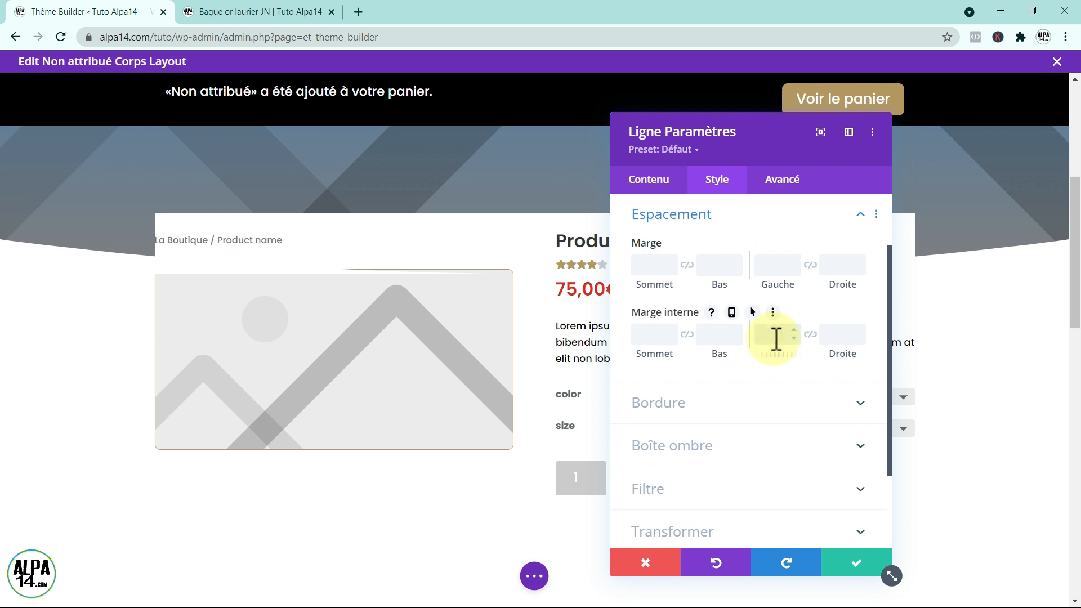
{"action": "left_click", "coordinate": [810, 335]}
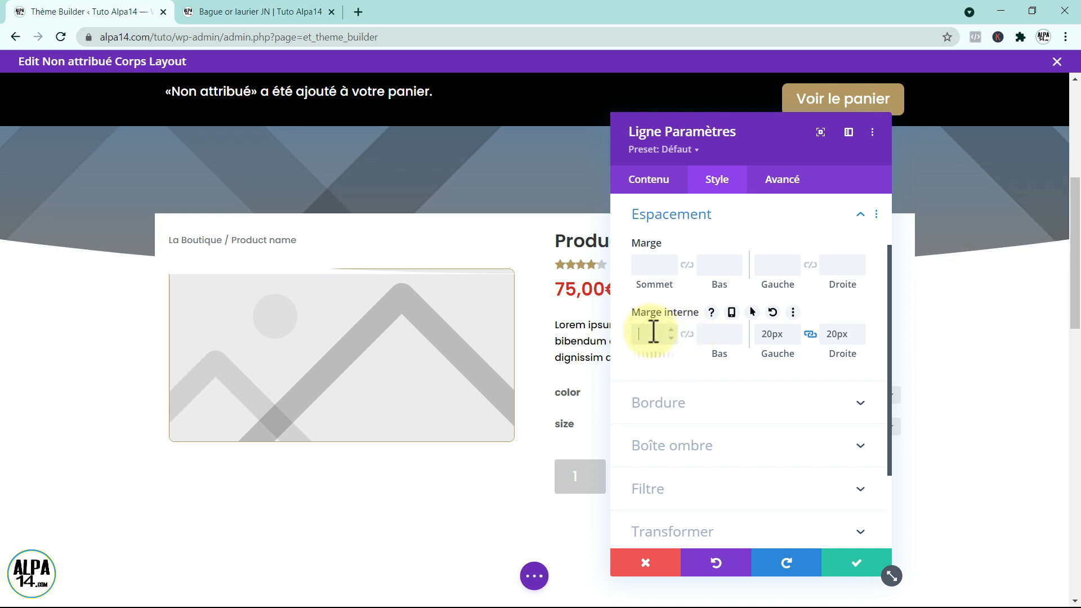
{"action": "left_click", "coordinate": [711, 336]}
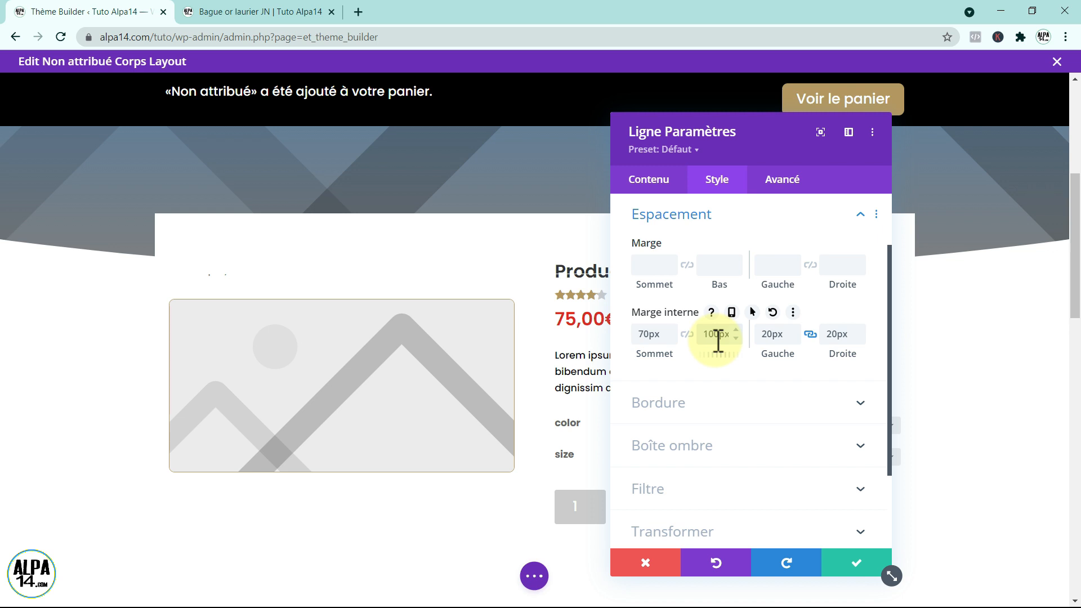
Round all four corners of the product row with a linked 8px border radius
{"action": "left_click", "coordinate": [855, 215]}
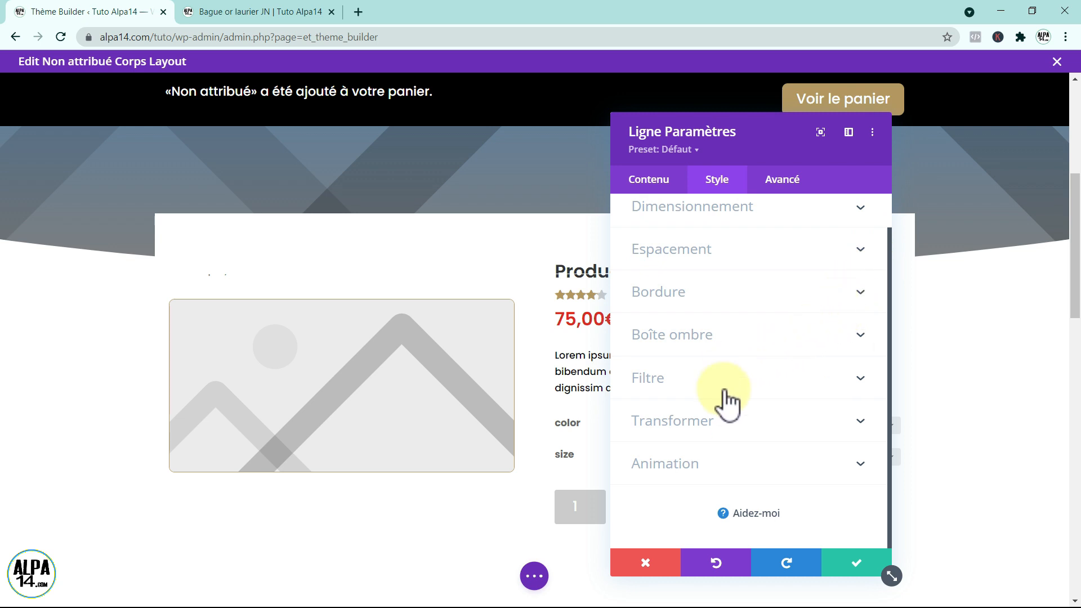
{"action": "left_click", "coordinate": [729, 291]}
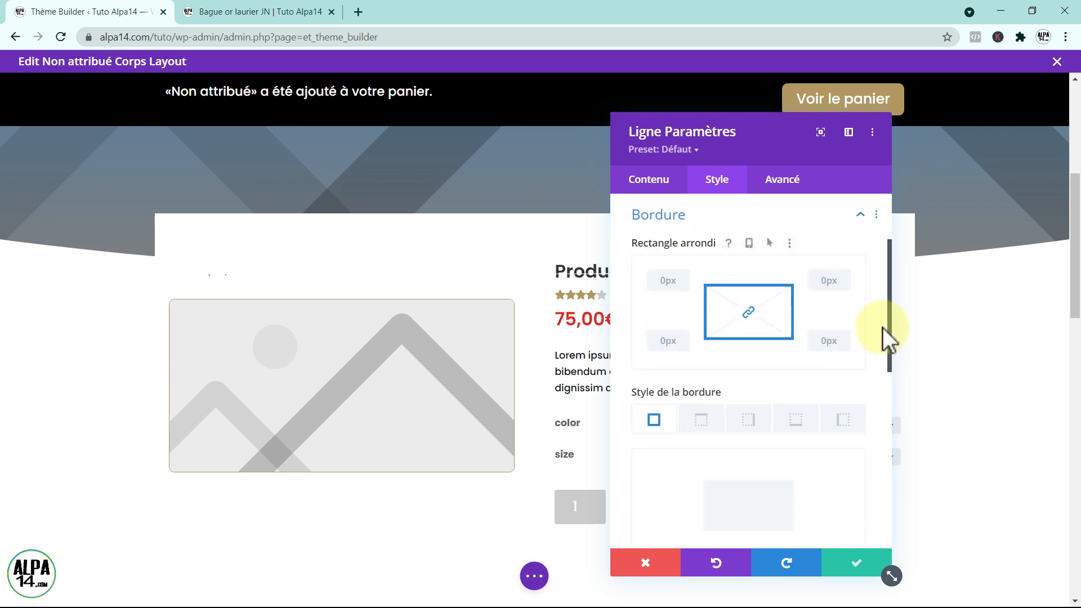
{"action": "left_click", "coordinate": [673, 281]}
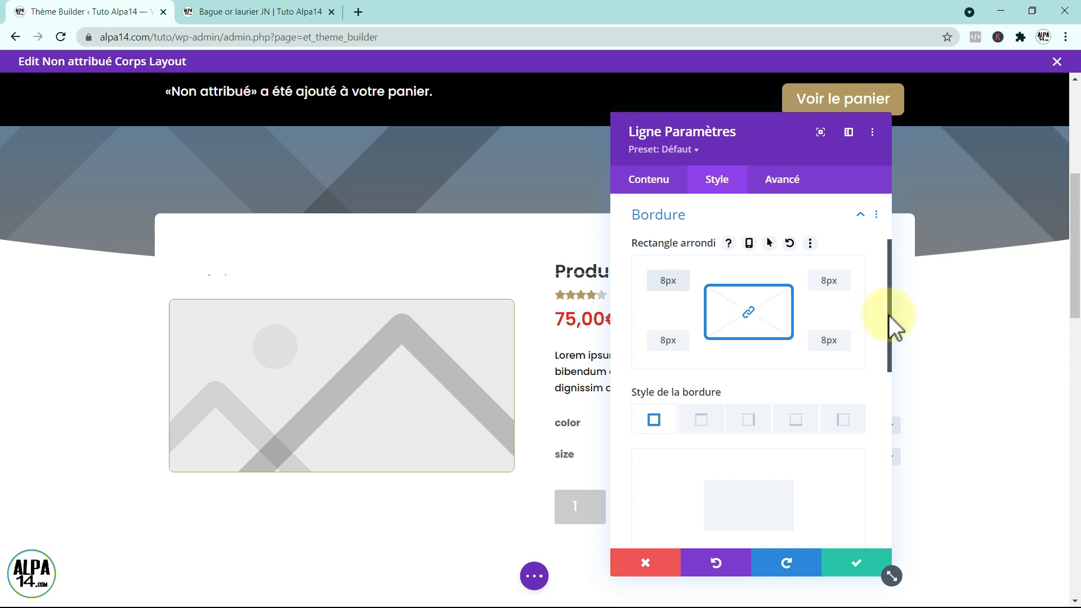
{"action": "left_click", "coordinate": [863, 212]}
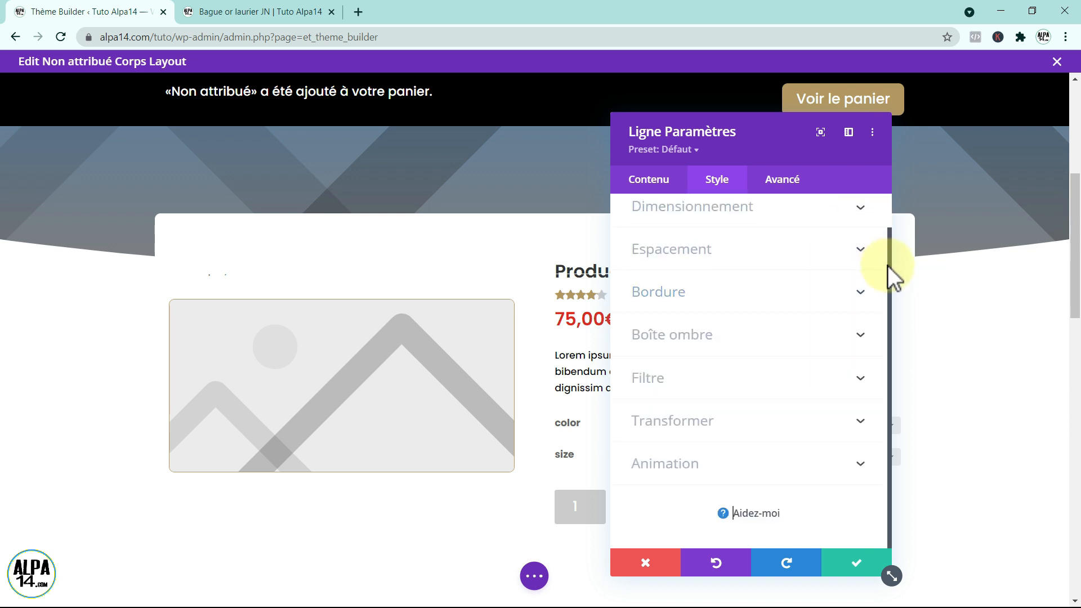
Apply the first box shadow preset, a soft shadow around all sides, to the product row
{"action": "left_click", "coordinate": [770, 335]}
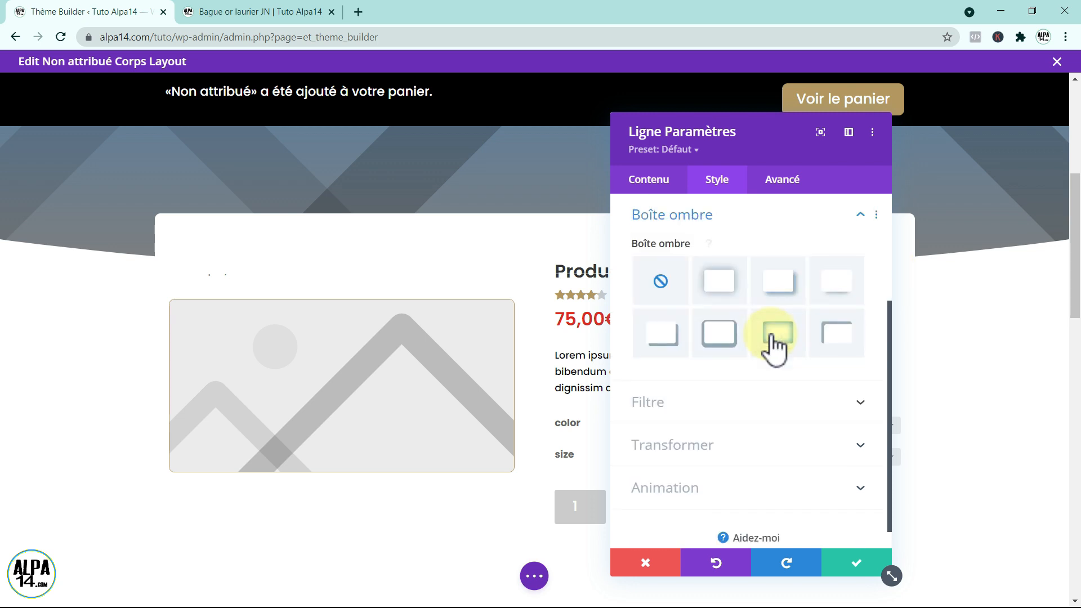
{"action": "left_click", "coordinate": [712, 281]}
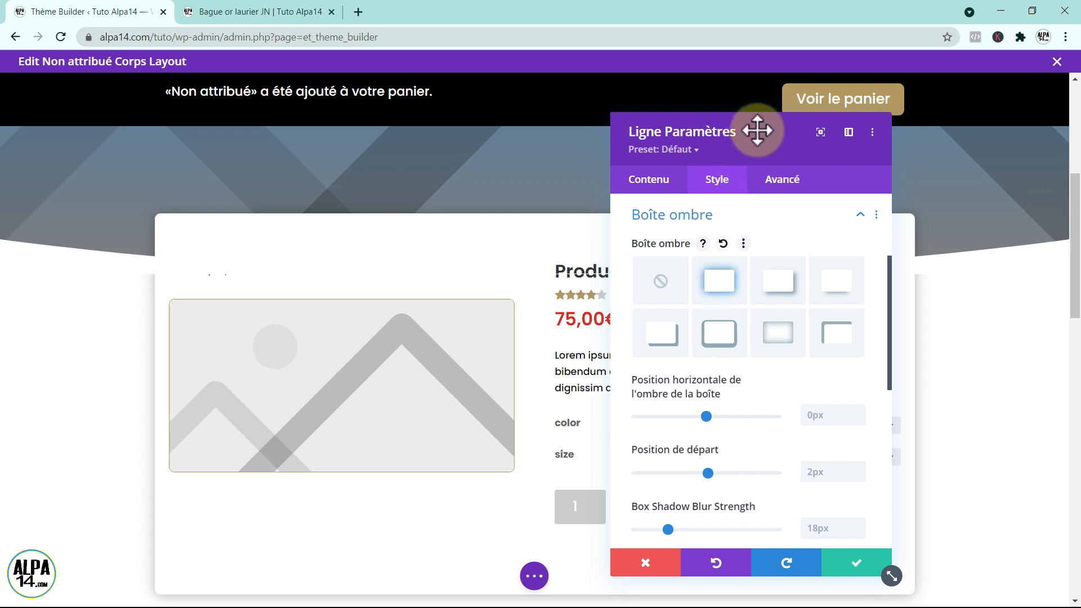
{"action": "left_click_drag", "start_coordinate": [766, 133], "coordinate": [768, 331]}
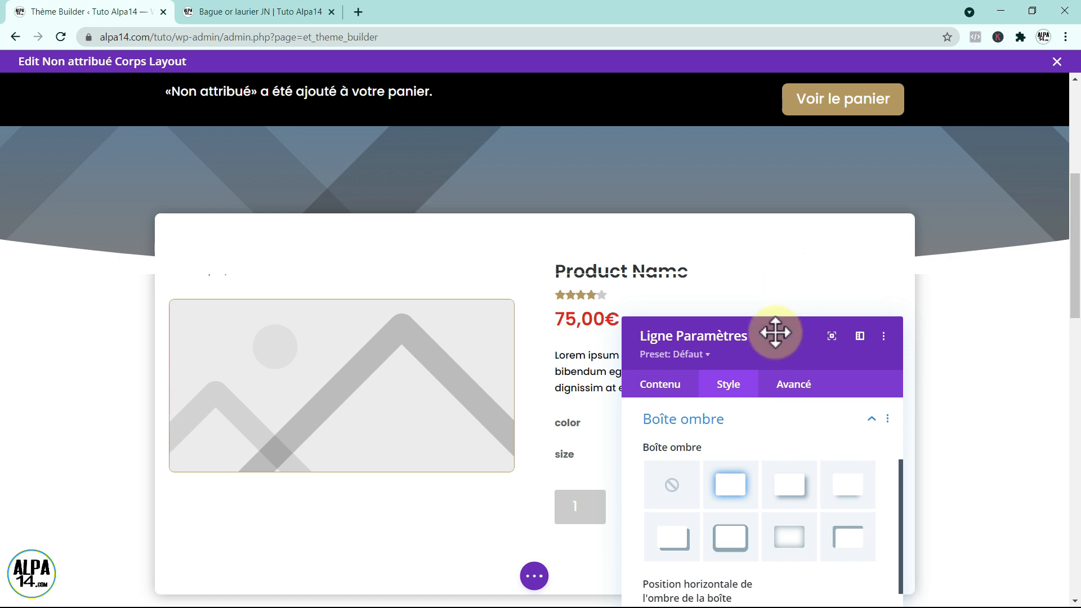
{"action": "left_click_drag", "start_coordinate": [768, 322], "coordinate": [792, 124]}
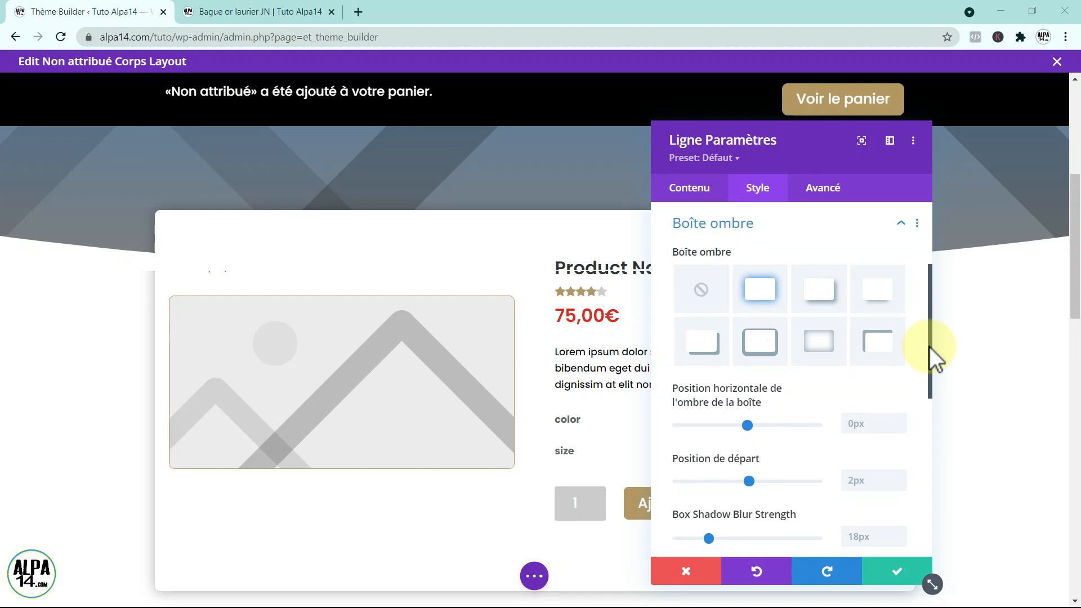
Raise the product row's Z Index to 27 in its position settings and save the row settings
{"action": "left_click", "coordinate": [828, 194]}
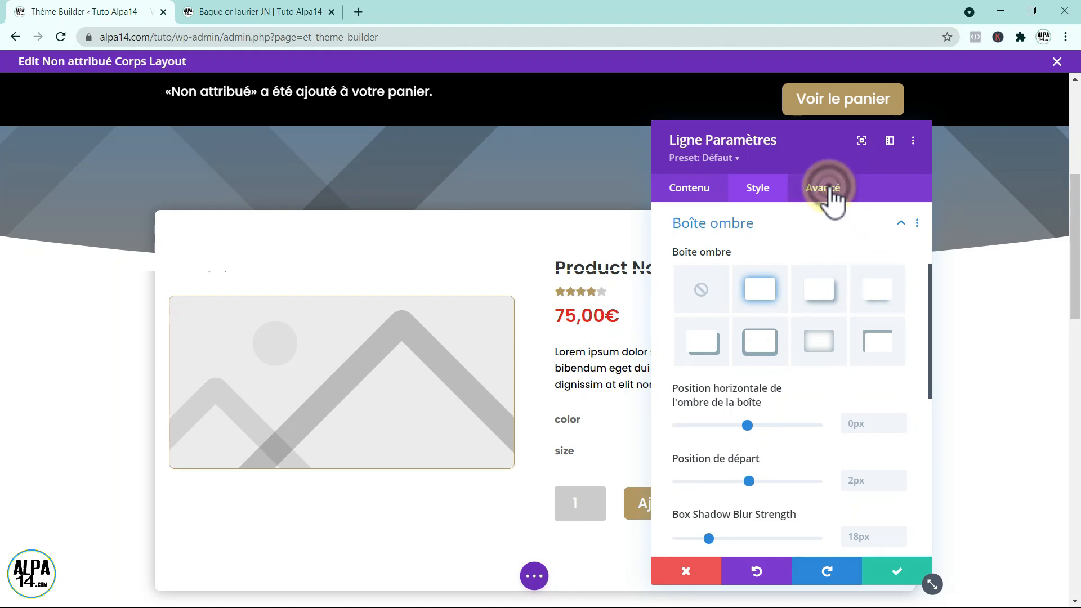
{"action": "left_click", "coordinate": [731, 424]}
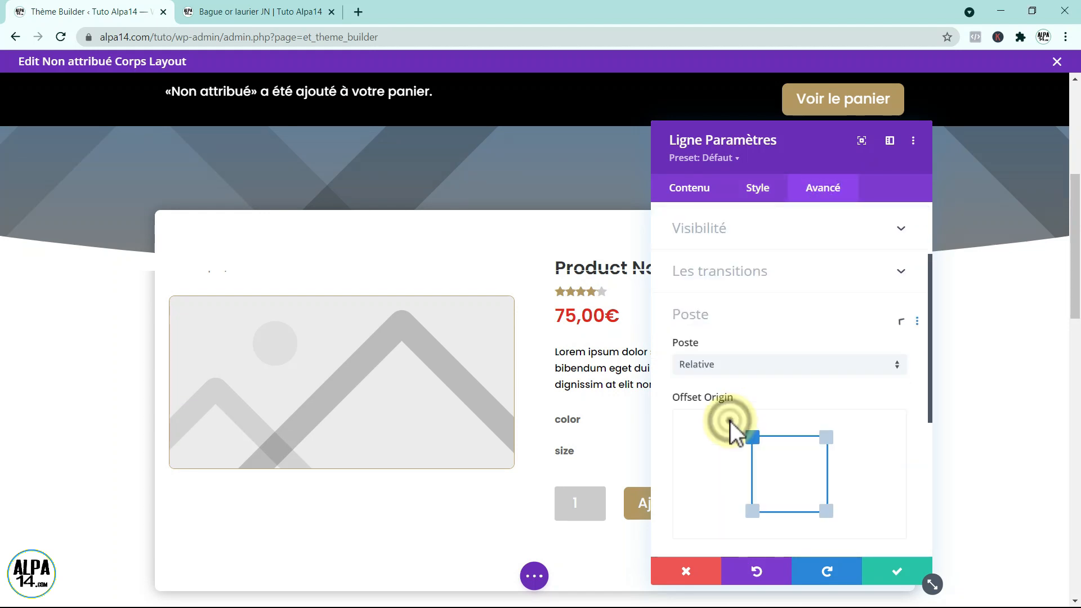
{"action": "left_click_drag", "start_coordinate": [932, 389], "coordinate": [937, 458]}
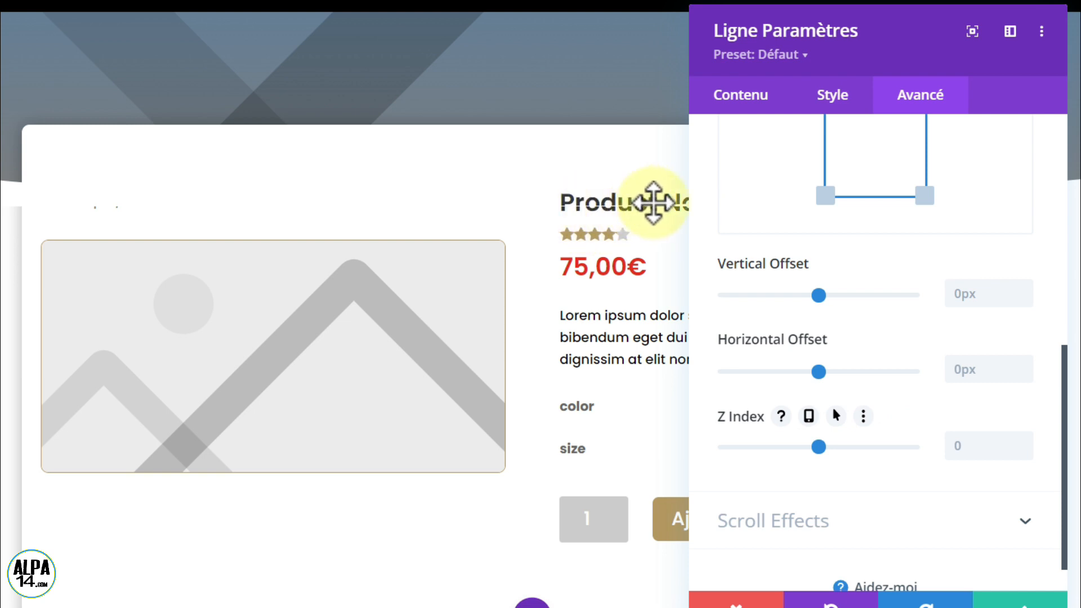
{"action": "left_click", "coordinate": [819, 448]}
{"action": "left_click_drag", "start_coordinate": [819, 448], "coordinate": [824, 449]}
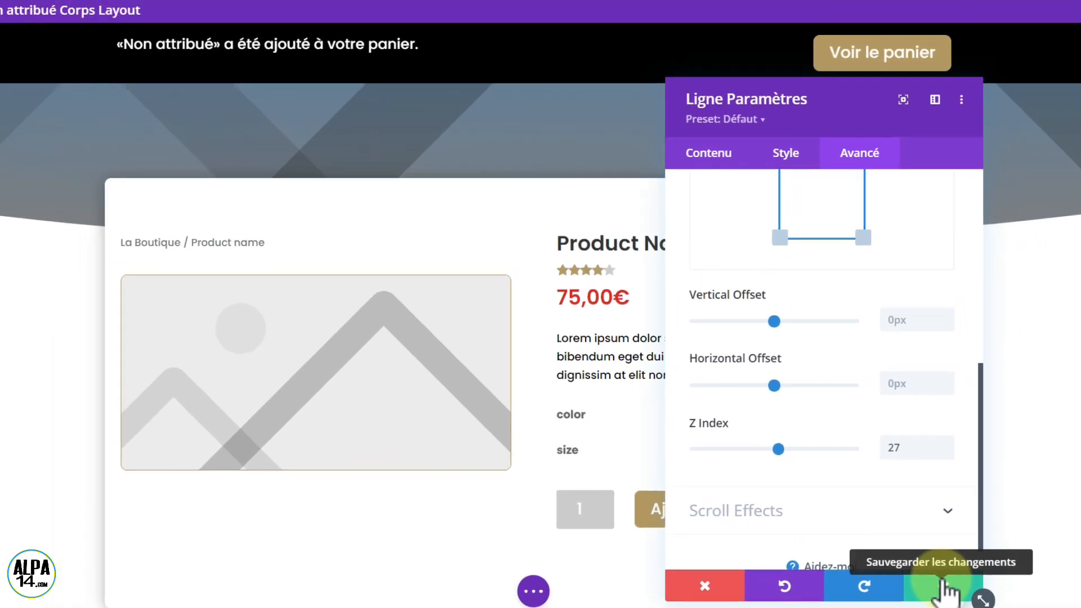
{"action": "left_click", "coordinate": [945, 586]}
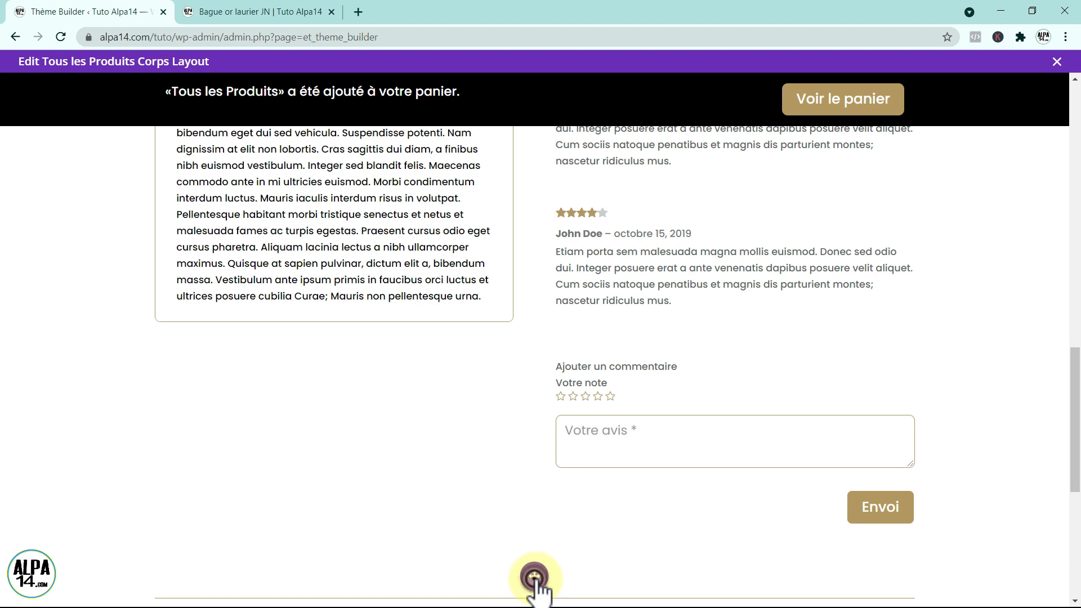
Switch the layout to the phone preview and go to the cart notice above the product row
{"action": "left_click", "coordinate": [533, 578]}
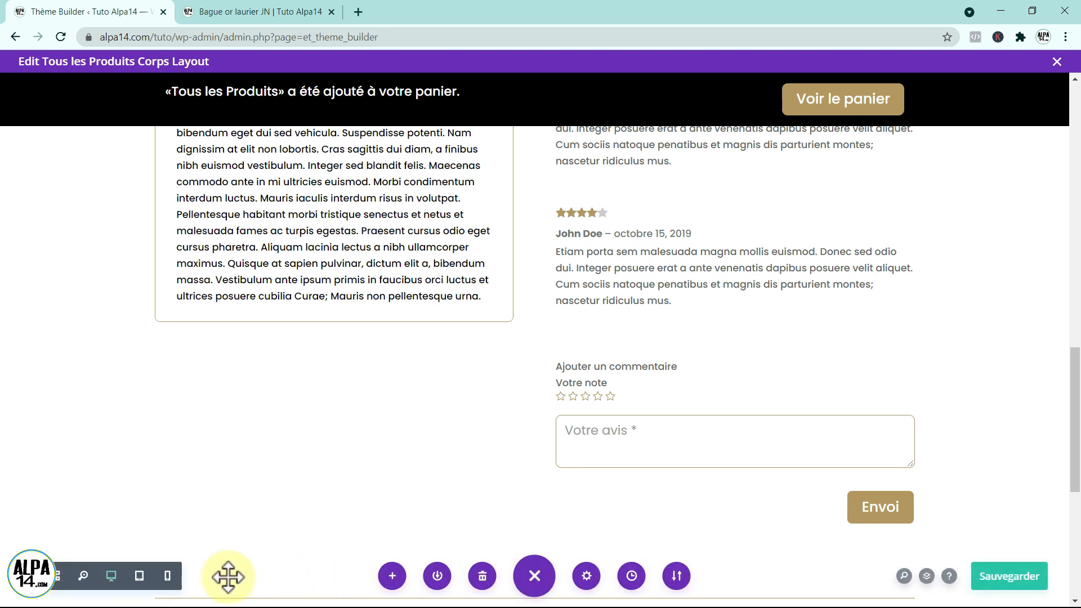
{"action": "left_click", "coordinate": [168, 576]}
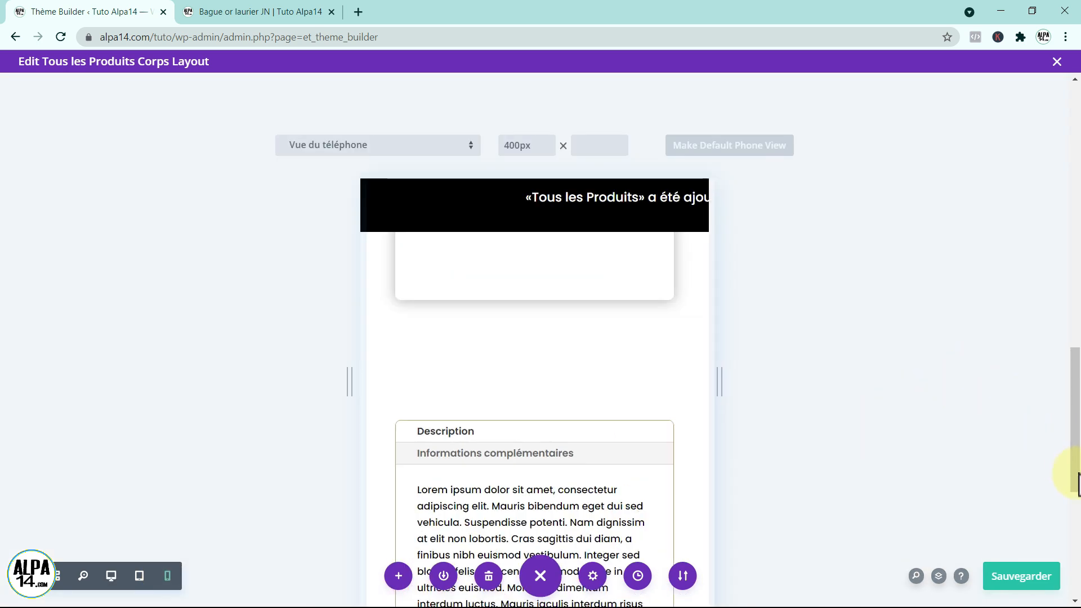
{"action": "mouse_move", "coordinate": [1077, 481]}
{"action": "left_mouse_down"}
{"action": "mouse_move", "coordinate": [1076, 190]}
{"action": "mouse_move", "coordinate": [1077, 239]}
{"action": "mouse_move", "coordinate": [1076, 227]}
{"action": "left_mouse_up"}
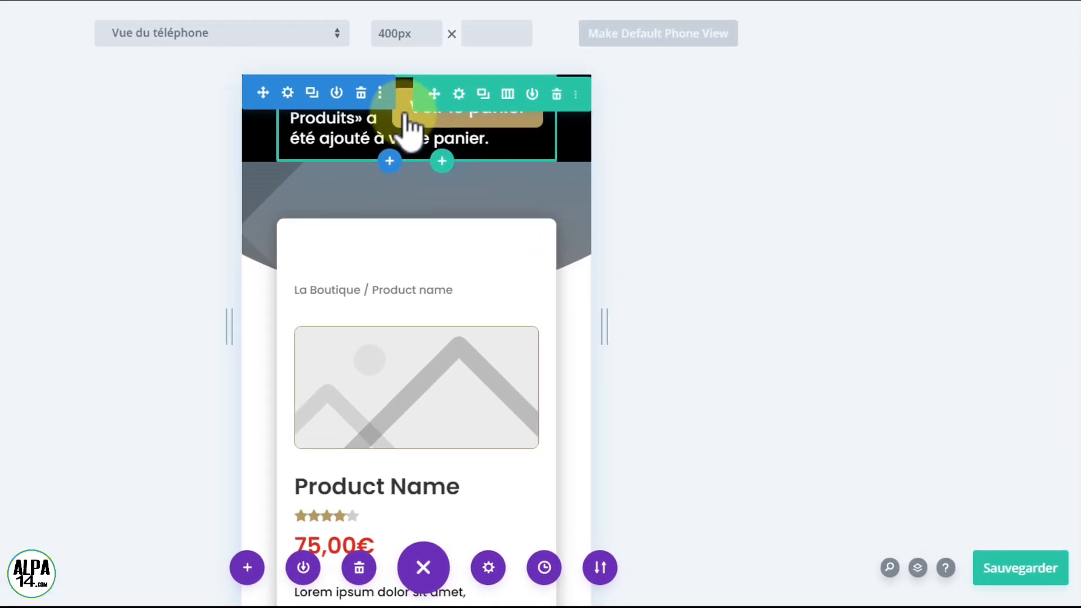
Set the Woo Cart Notice button's text size to 16px for phones only and save the module settings
{"action": "left_click", "coordinate": [387, 119]}
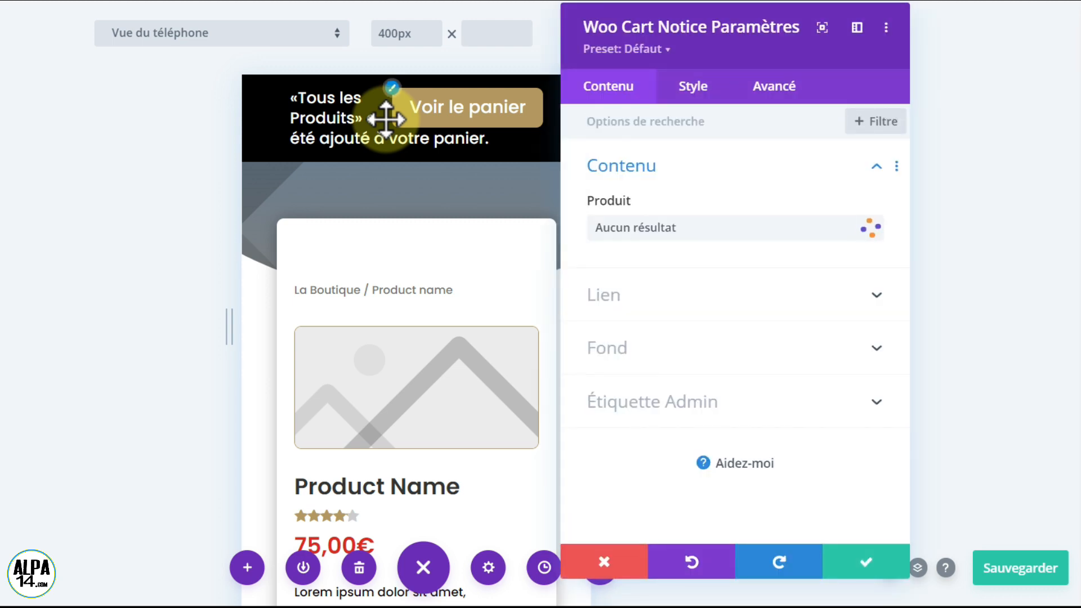
{"action": "left_click", "coordinate": [695, 96]}
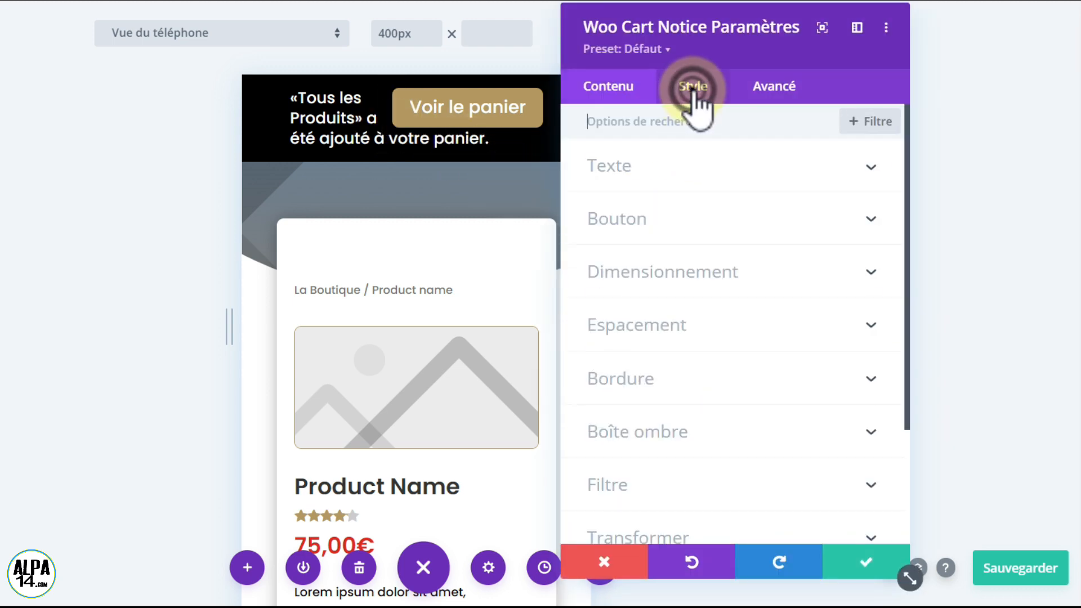
{"action": "left_click", "coordinate": [652, 222]}
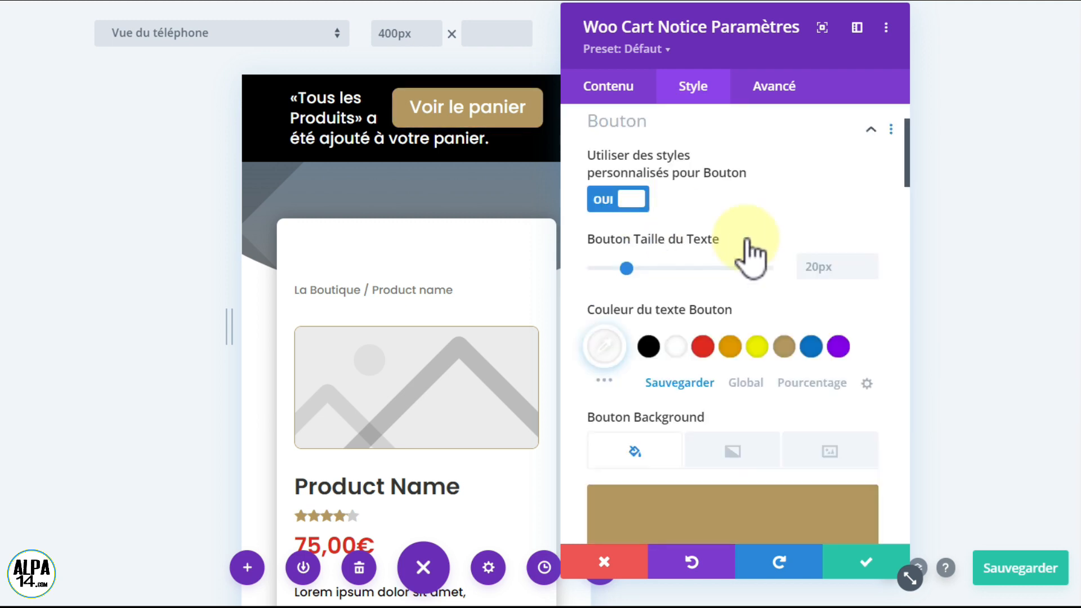
{"action": "left_click_drag", "start_coordinate": [907, 175], "coordinate": [910, 176]}
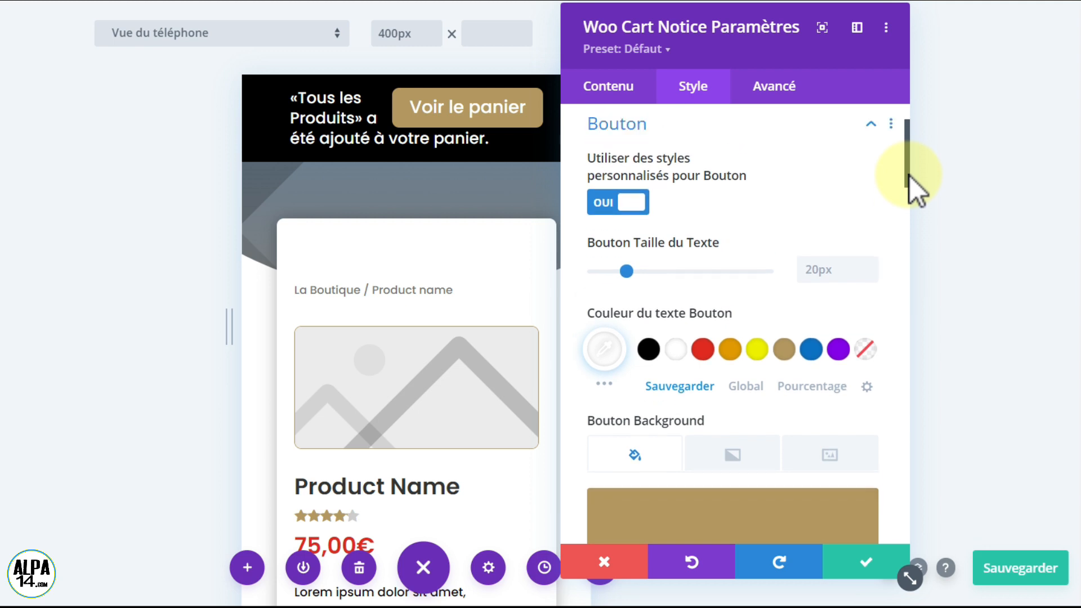
{"action": "mouse_move", "coordinate": [687, 248]}
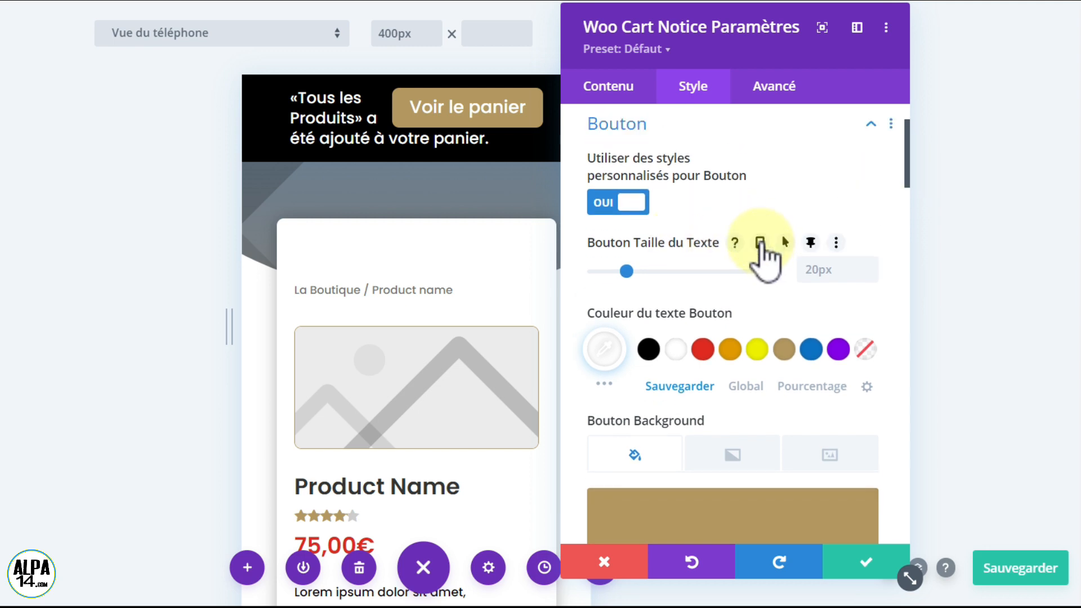
{"action": "left_click", "coordinate": [761, 242]}
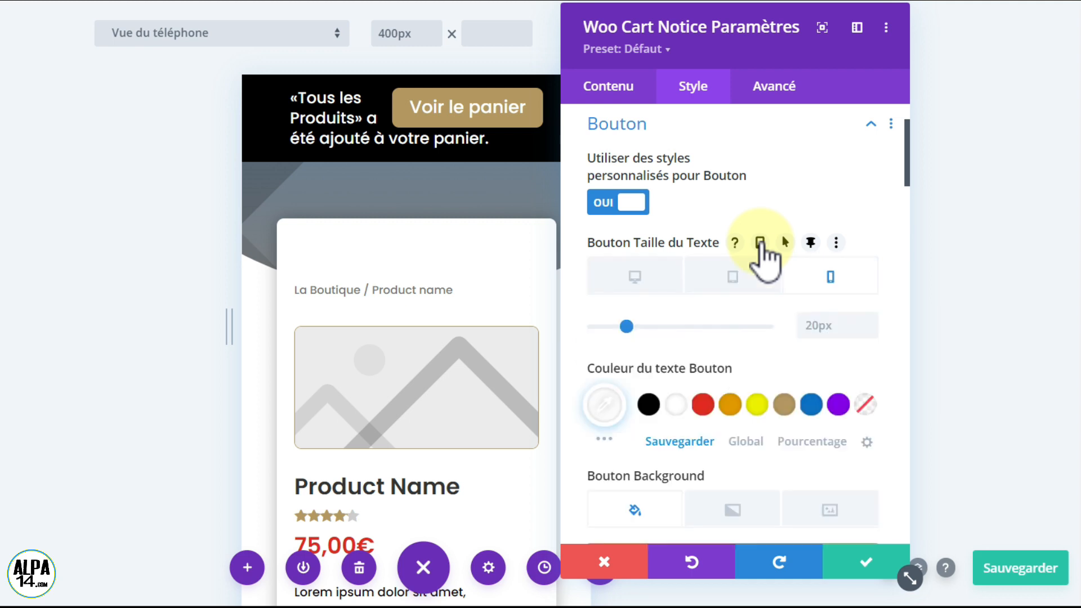
{"action": "left_click", "coordinate": [843, 288]}
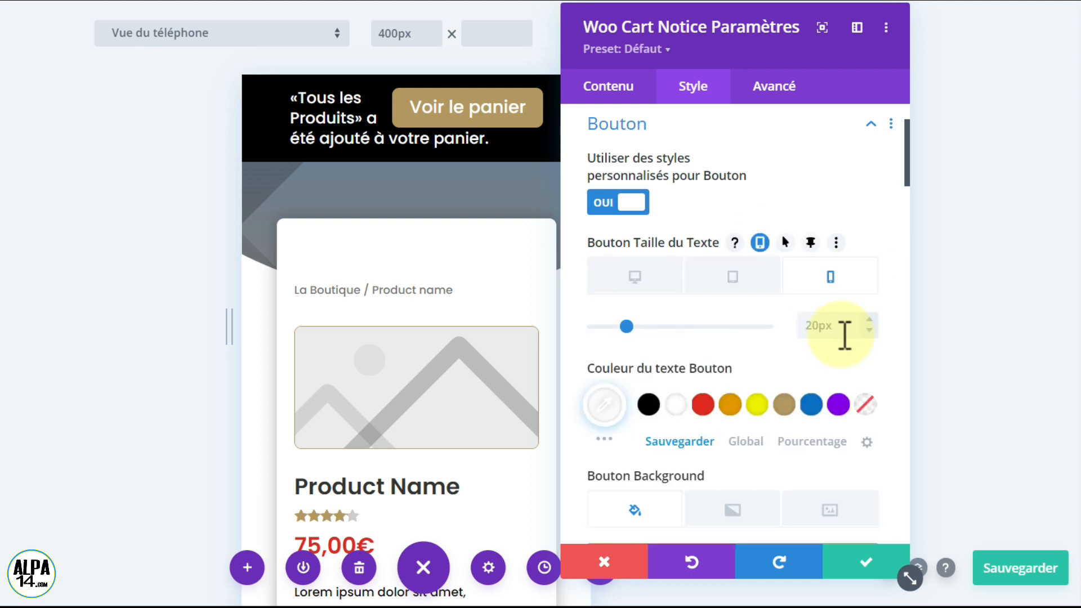
{"action": "left_click", "coordinate": [833, 331]}
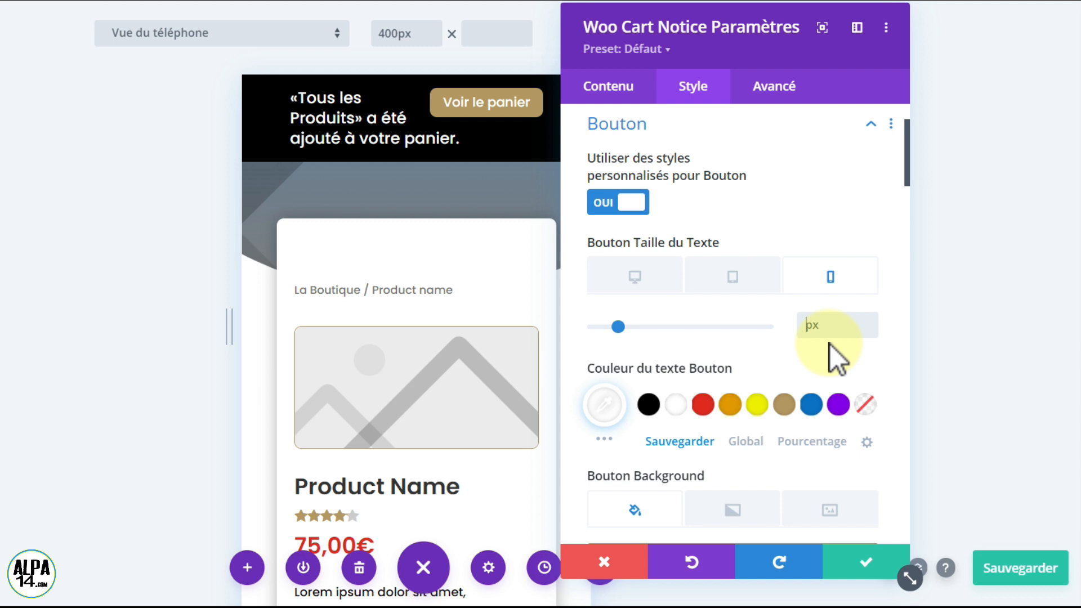
{"action": "type", "text": "16"}
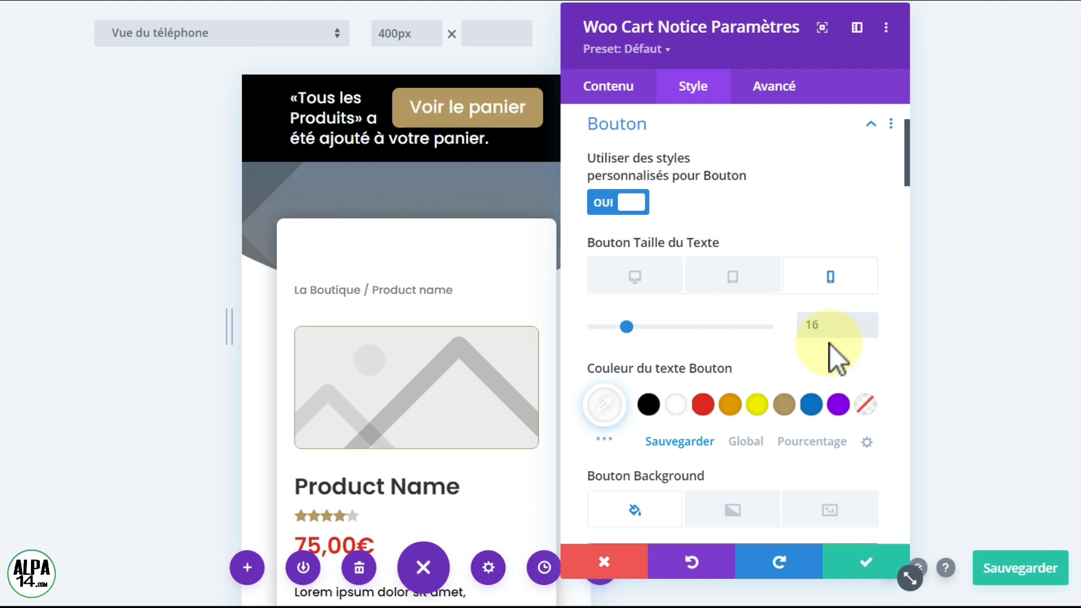
{"action": "type", "text": "px"}
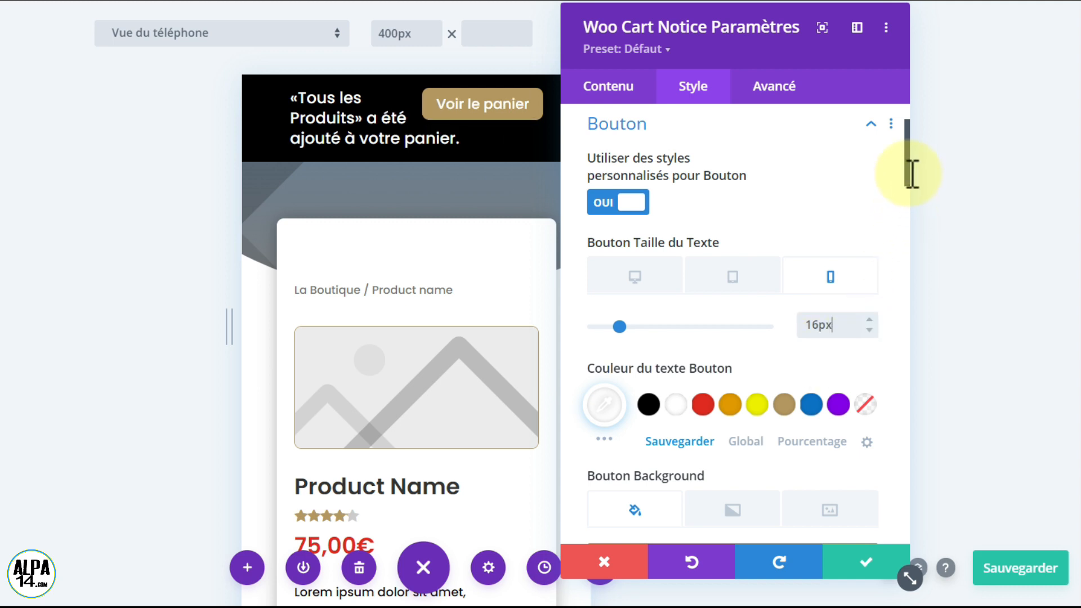
{"action": "left_click", "coordinate": [863, 566]}
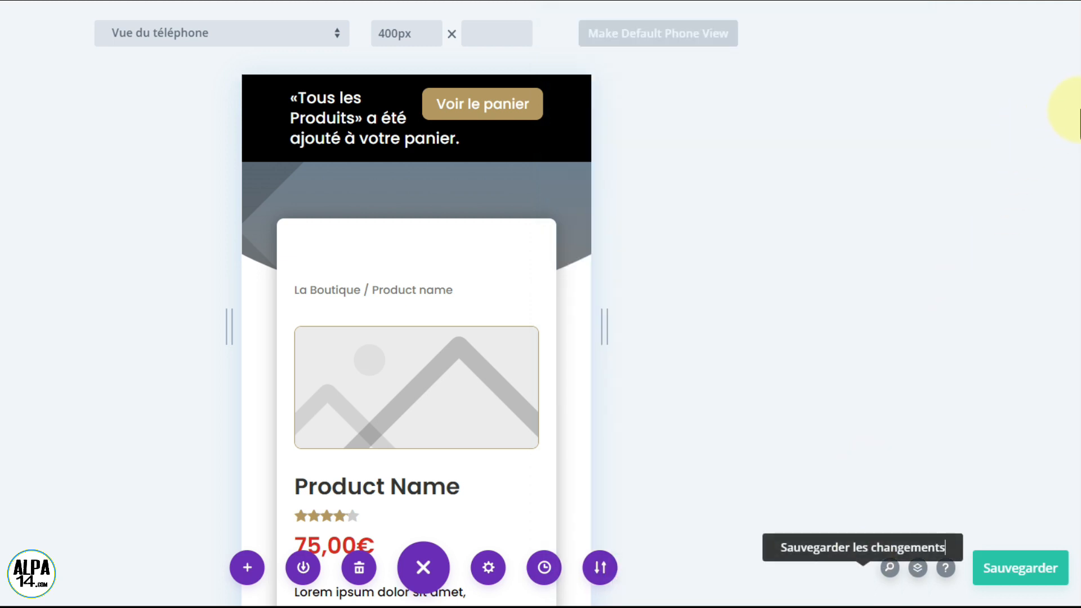
Set the Woo Add to Cart button's text size to 16px in the phone preview and save the module settings
{"action": "scroll", "coordinate": [1071, 113], "scroll_direction": "down", "scroll_amount": 7}
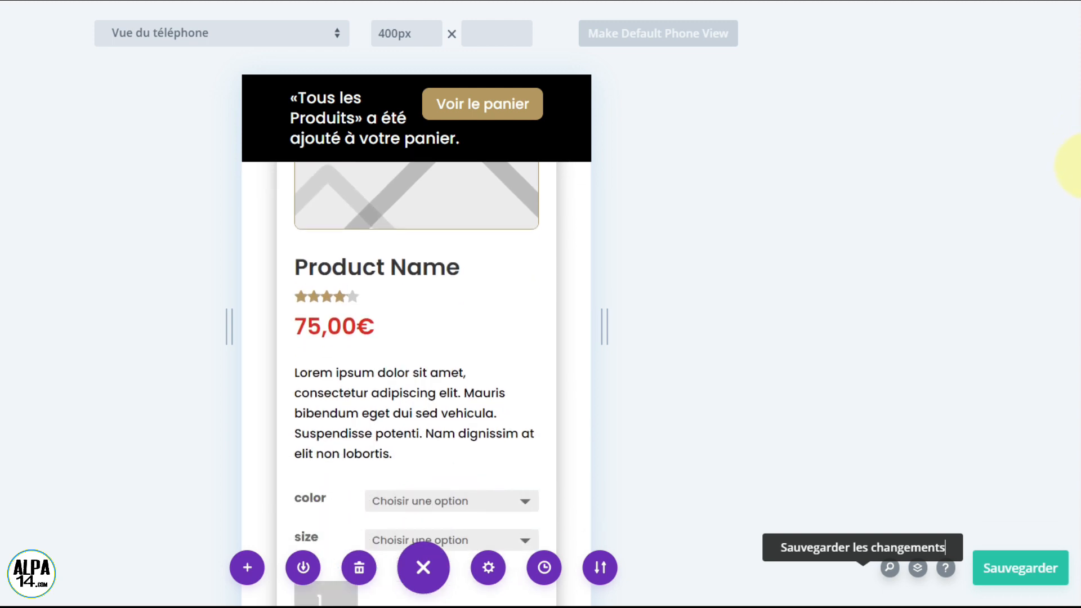
{"action": "left_click_drag", "start_coordinate": [1080, 197], "coordinate": [1080, 204]}
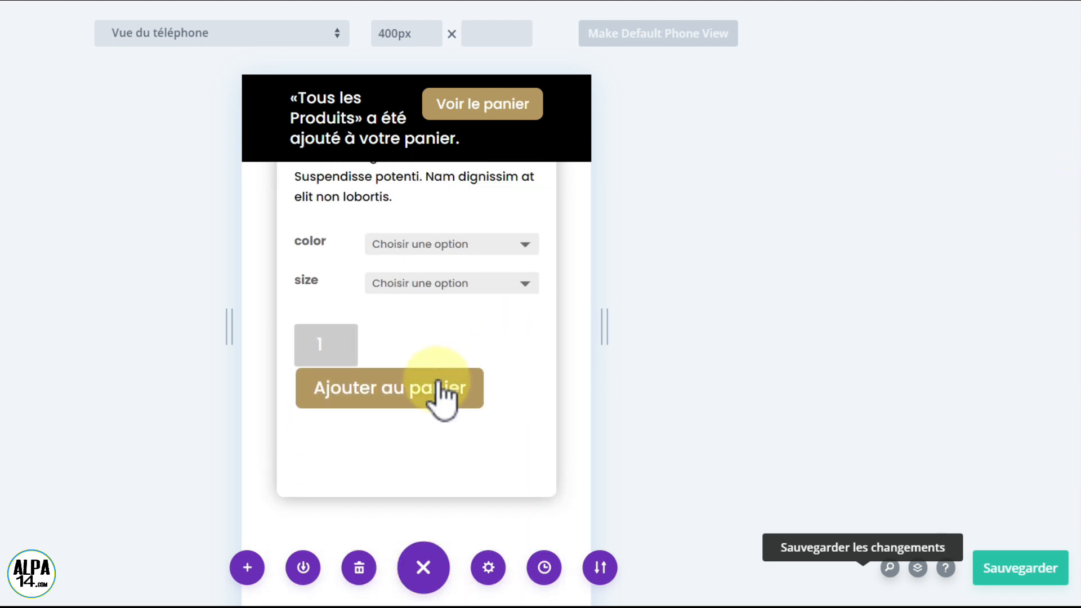
{"action": "mouse_move", "coordinate": [441, 404]}
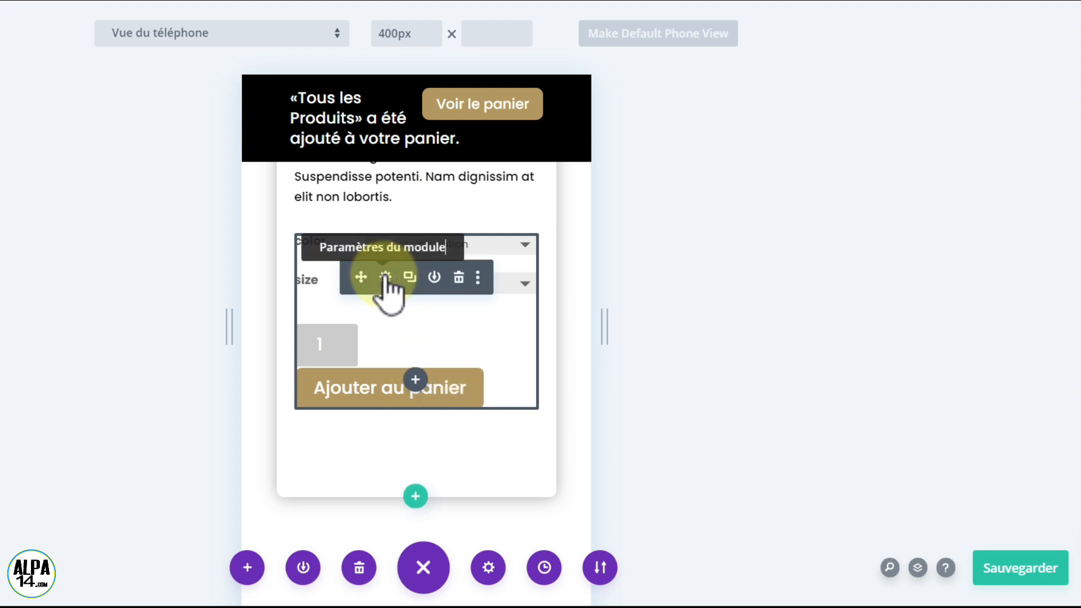
{"action": "left_click", "coordinate": [384, 276]}
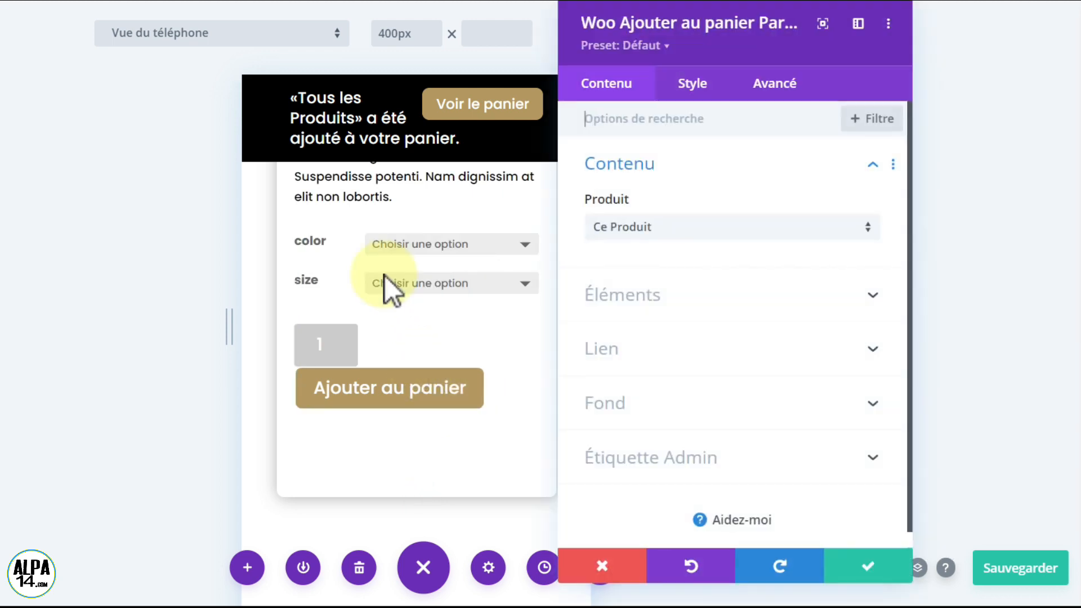
{"action": "left_click", "coordinate": [697, 88]}
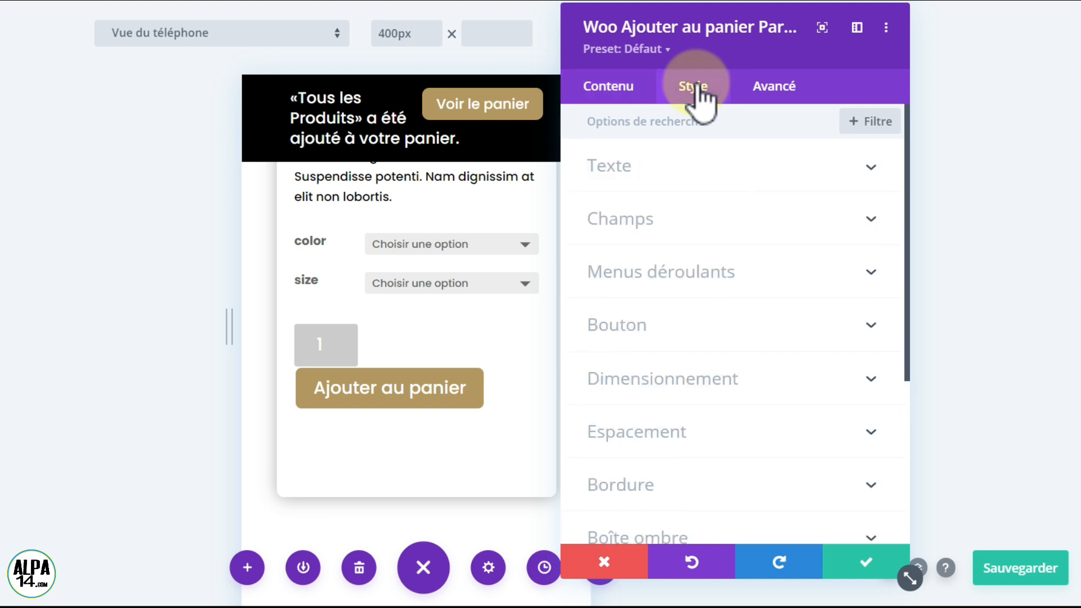
{"action": "left_click", "coordinate": [656, 325]}
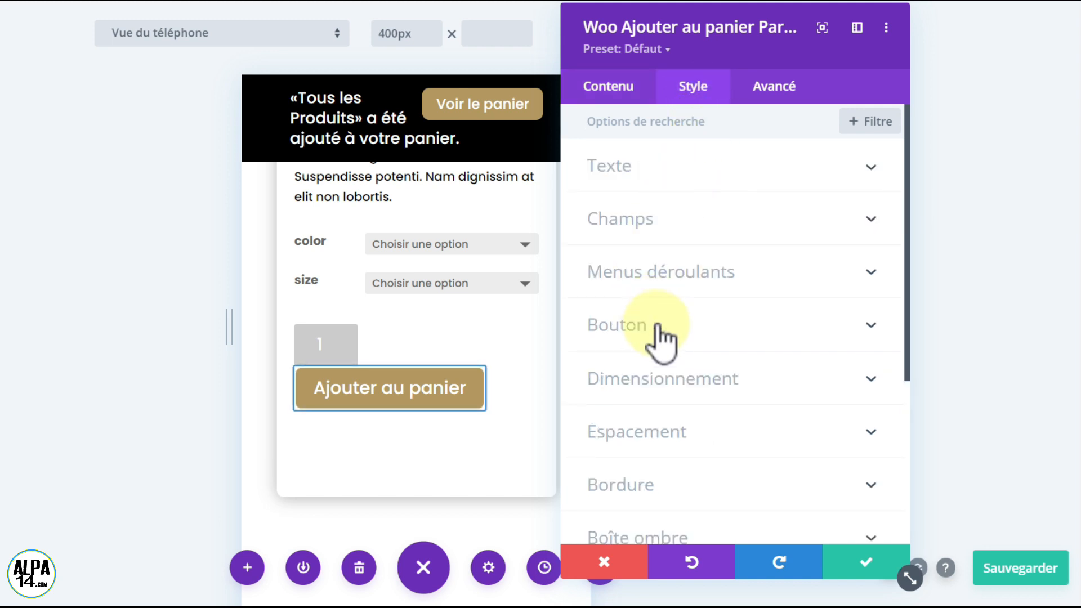
{"action": "left_click", "coordinate": [657, 325]}
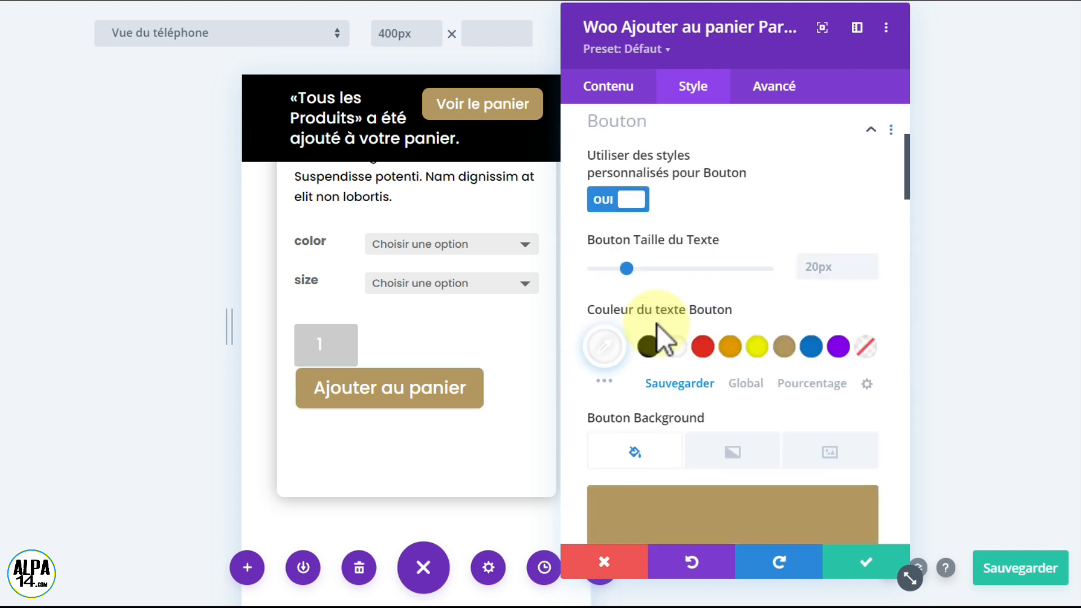
{"action": "left_click", "coordinate": [820, 276]}
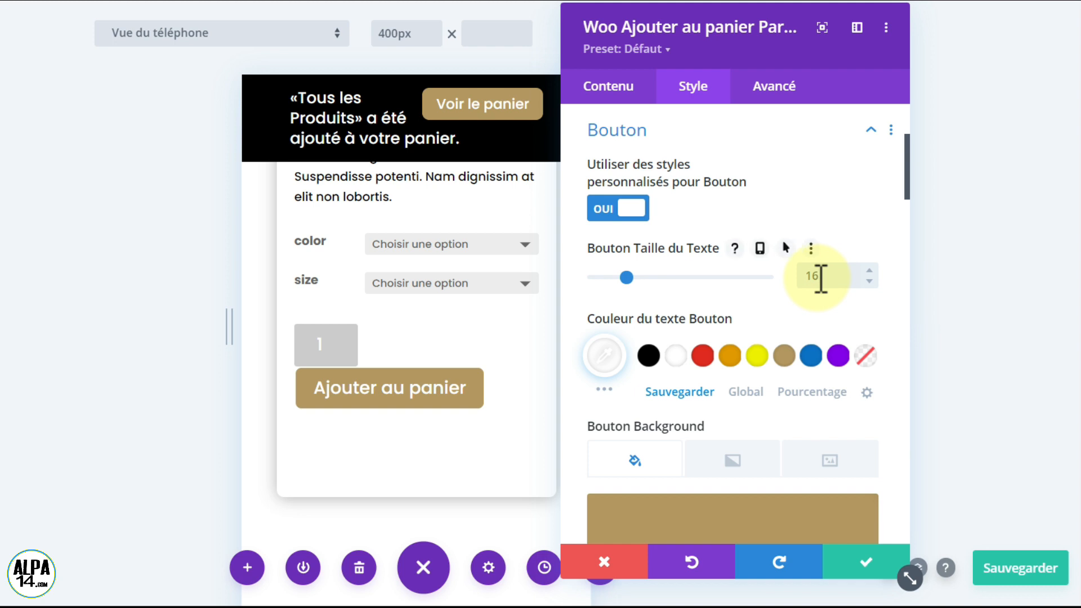
{"action": "type", "text": "16px"}
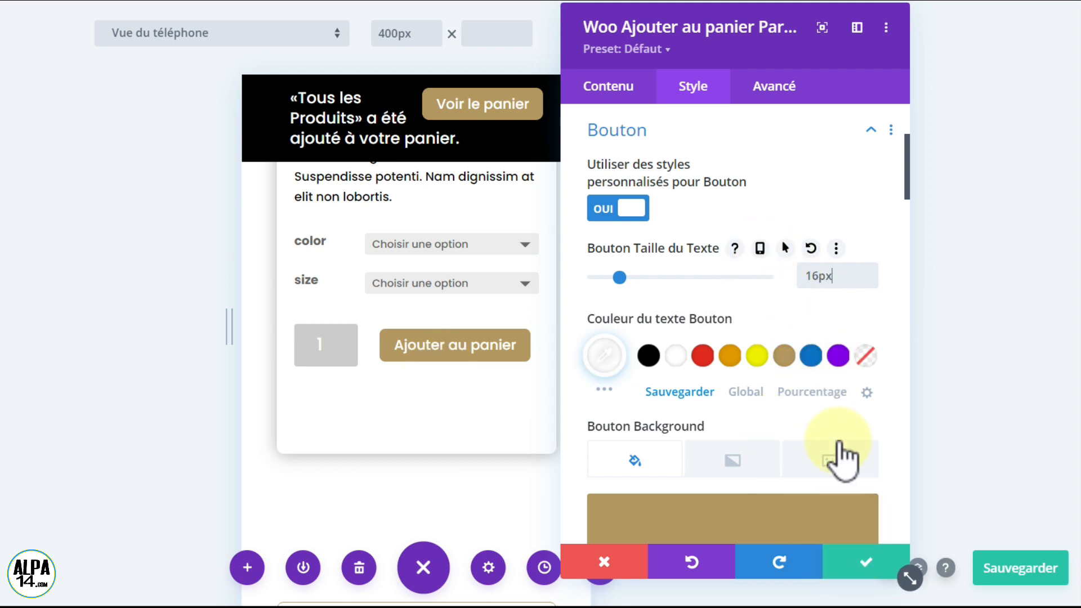
{"action": "left_click", "coordinate": [866, 570]}
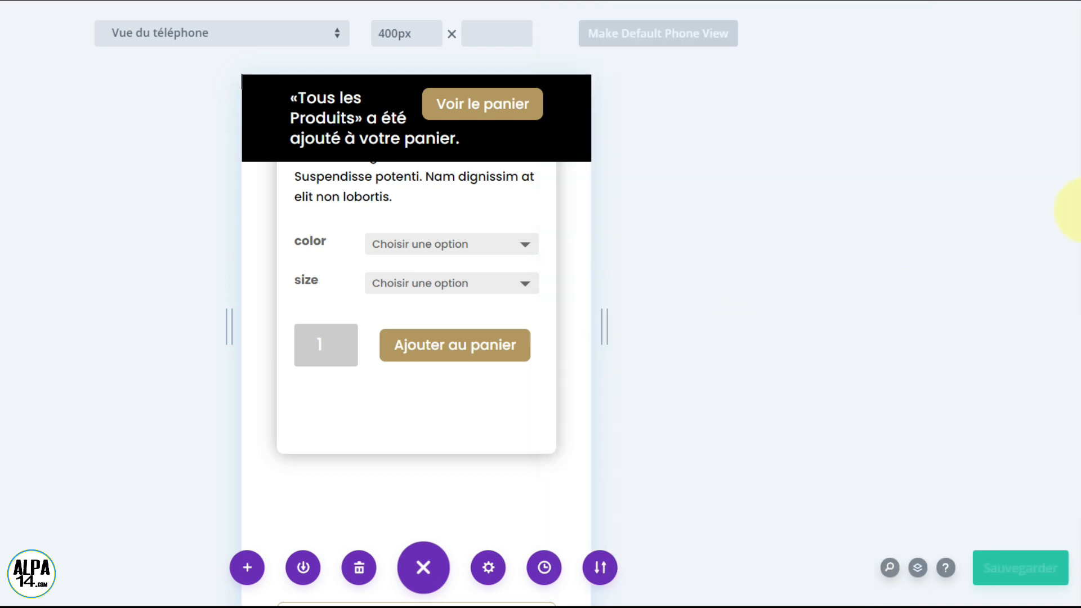
Examine the lower part of the product layout in the phone, tablet and desktop previews, down to the related products
{"action": "scroll", "coordinate": [1076, 209], "scroll_direction": "down", "scroll_amount": 10}
{"action": "scroll", "coordinate": [1076, 338], "scroll_direction": "down", "scroll_amount": 10}
{"action": "scroll", "coordinate": [1077, 338], "scroll_direction": "down", "scroll_amount": 5}
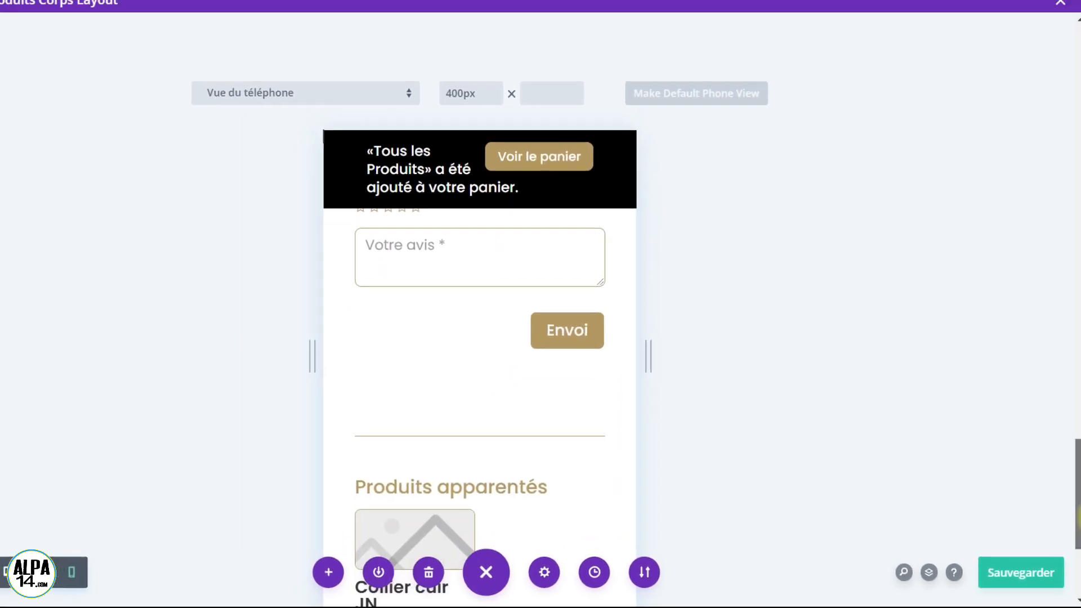
{"action": "scroll", "coordinate": [1076, 338], "scroll_direction": "down", "scroll_amount": 5}
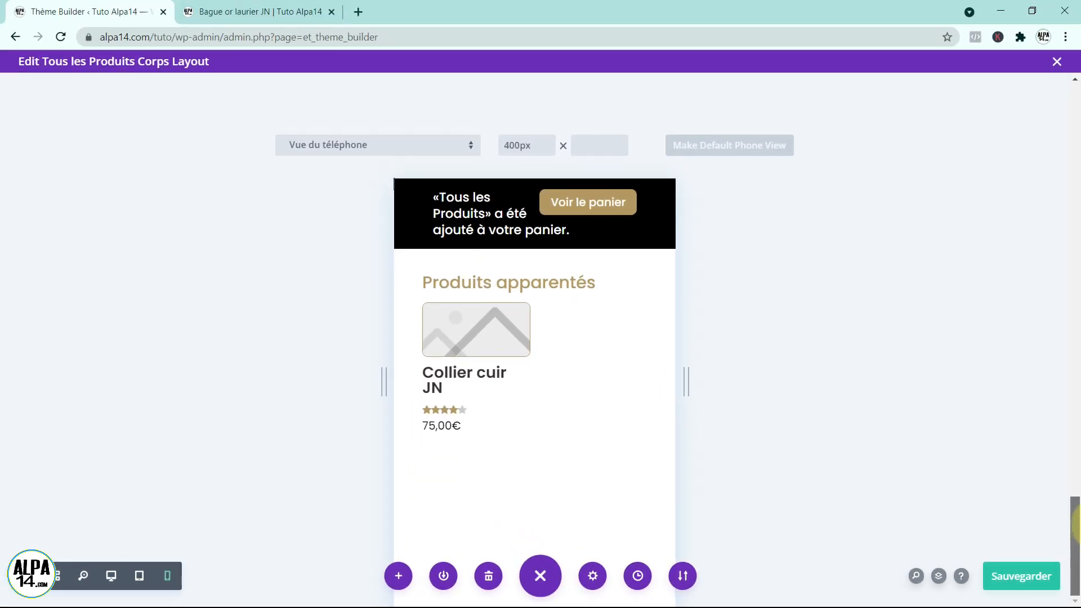
{"action": "scroll", "coordinate": [1076, 535], "scroll_direction": "up", "scroll_amount": 8}
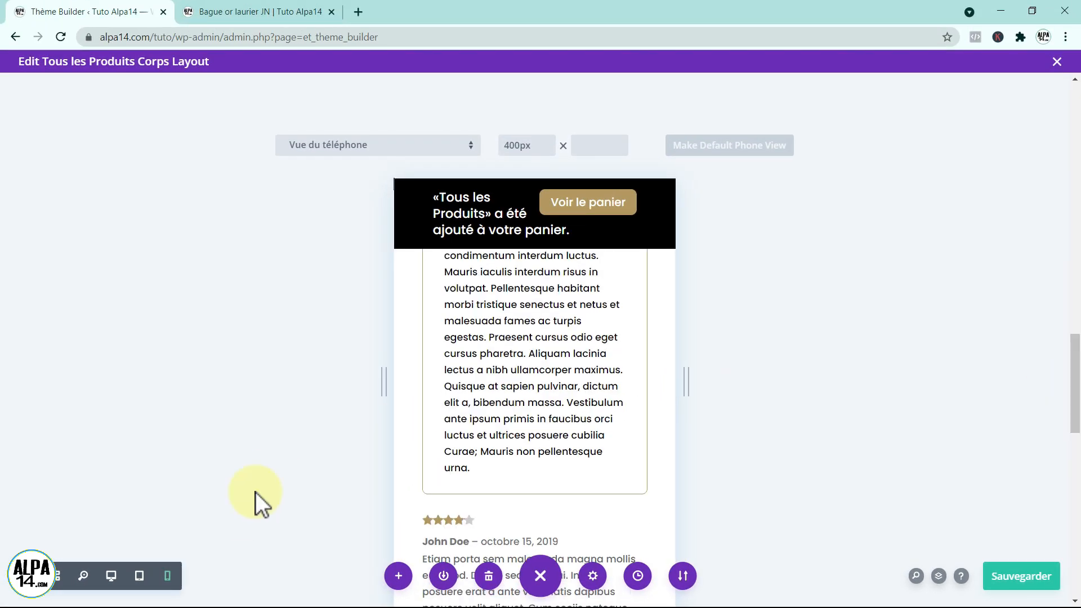
{"action": "left_click", "coordinate": [140, 580]}
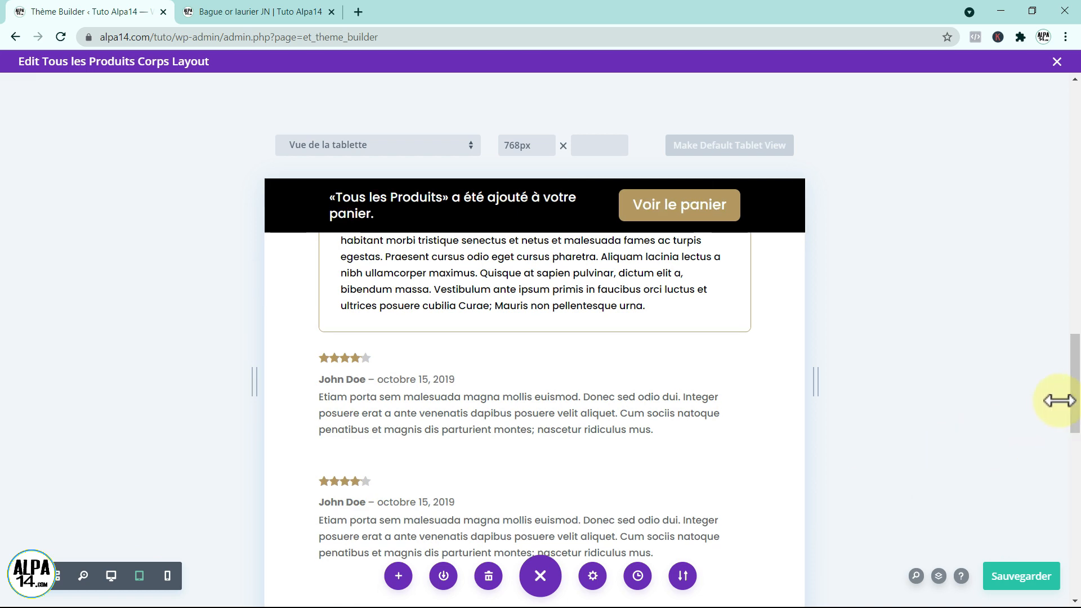
{"action": "left_click_drag", "start_coordinate": [1076, 414], "coordinate": [1076, 458]}
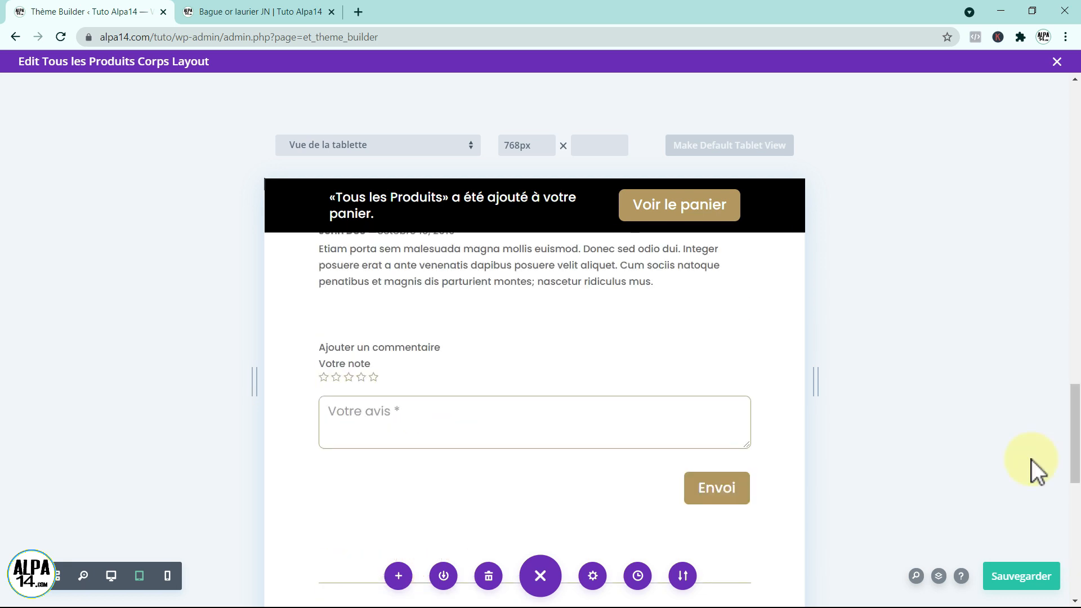
{"action": "left_click", "coordinate": [114, 576]}
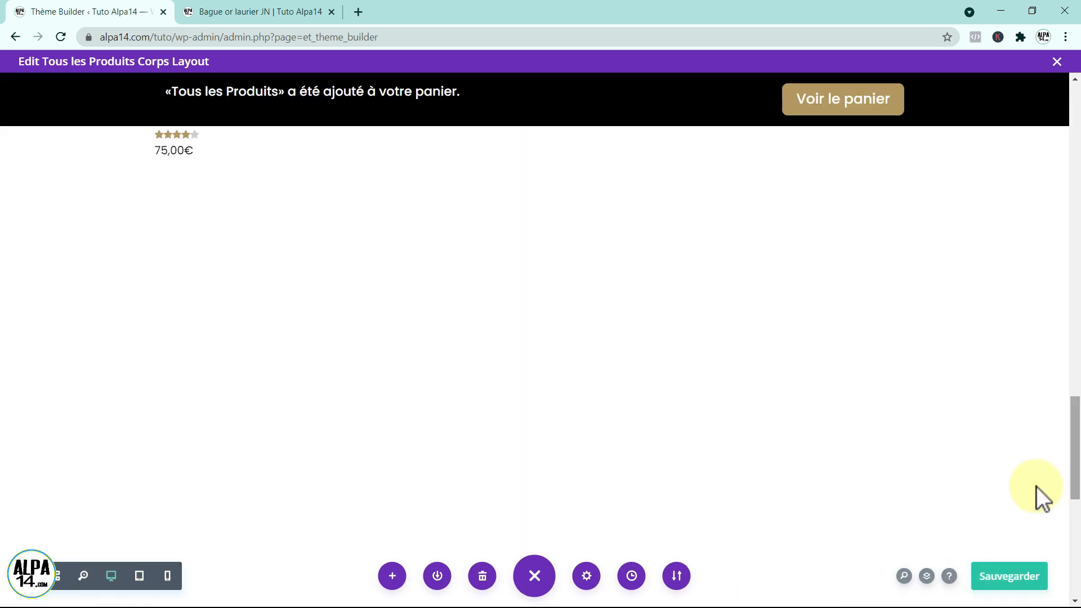
{"action": "left_click_drag", "start_coordinate": [1072, 493], "coordinate": [1074, 431]}
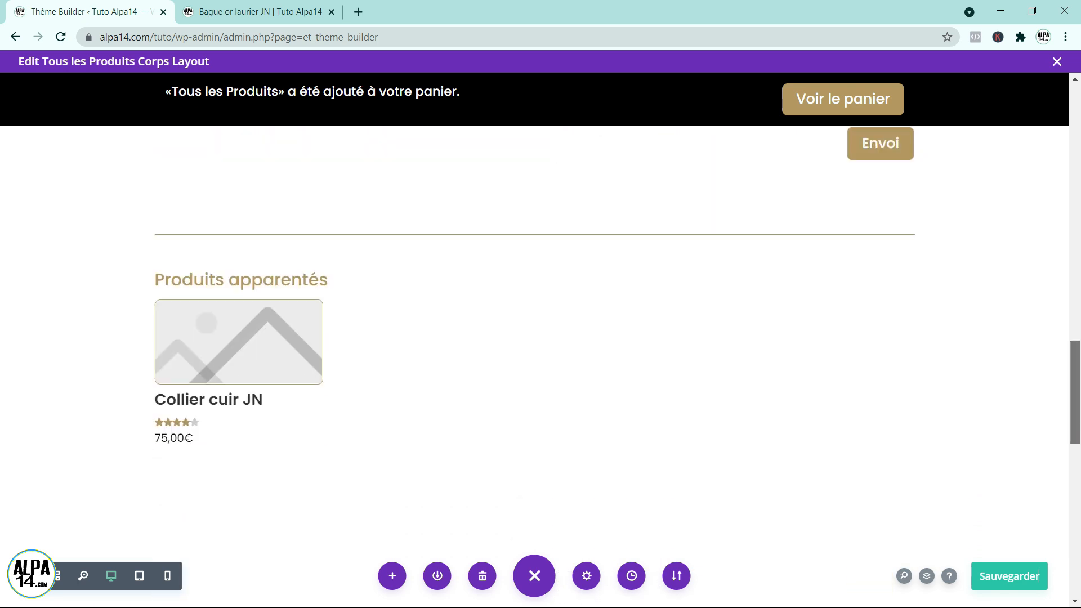
Save the body layout of the Tous les Produits template, close its editor and save the Theme Builder changes
{"action": "left_click", "coordinate": [998, 581]}
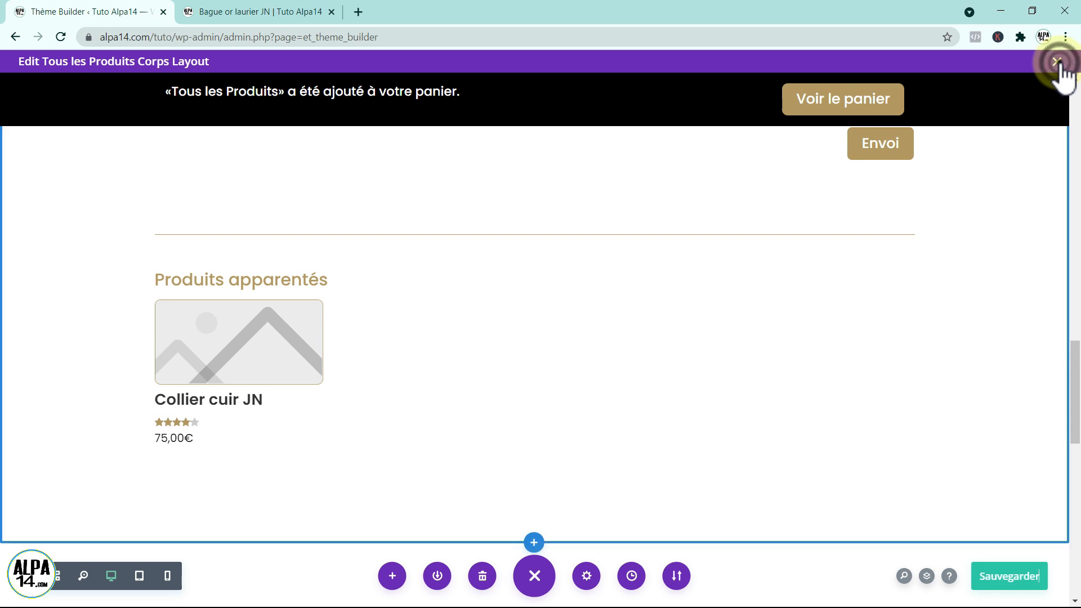
{"action": "left_click", "coordinate": [1057, 62]}
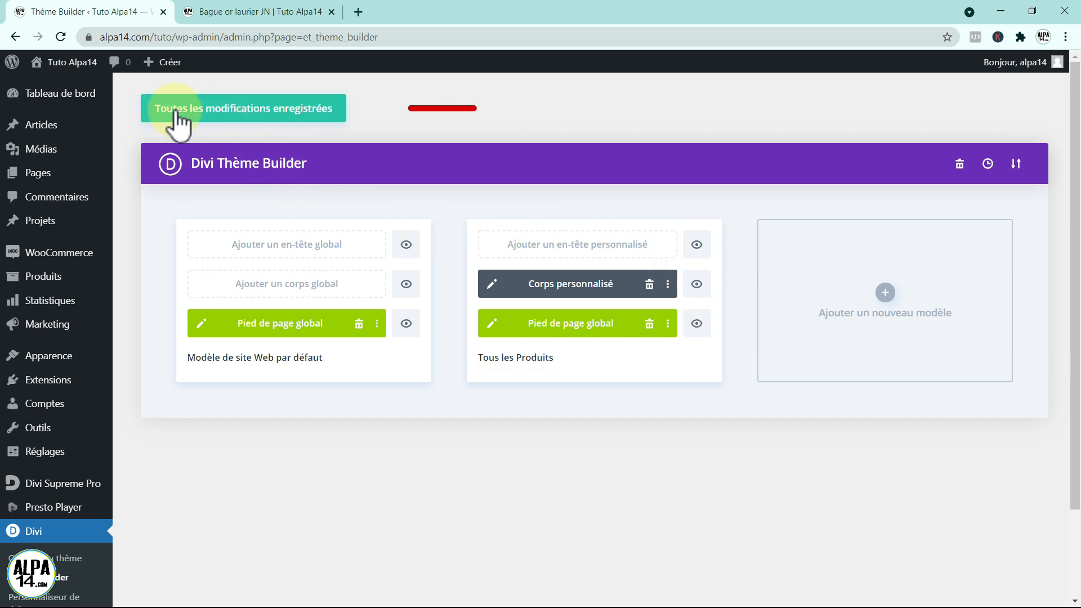
{"action": "left_click", "coordinate": [252, 105]}
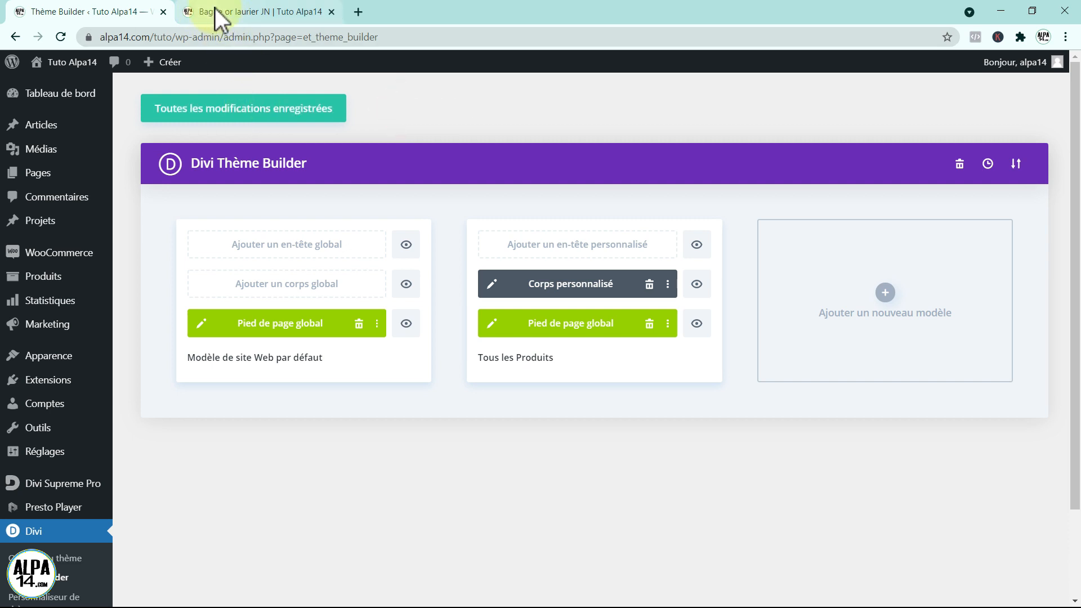
Reload the live Bague or laurier JN product page and examine its header, white product row and gallery
{"action": "left_click", "coordinate": [259, 12]}
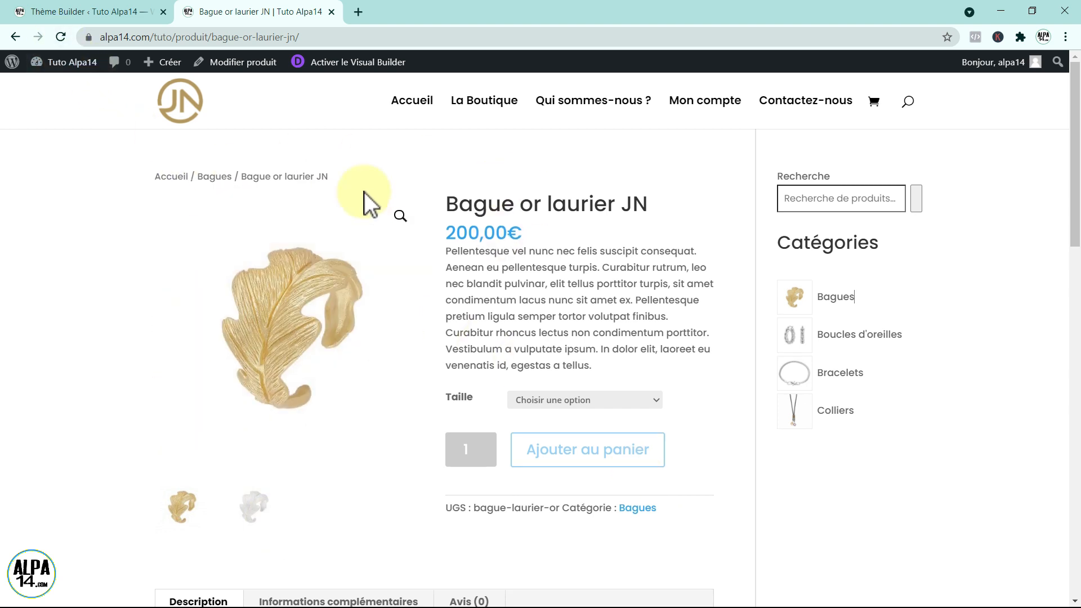
{"action": "left_click", "coordinate": [62, 37]}
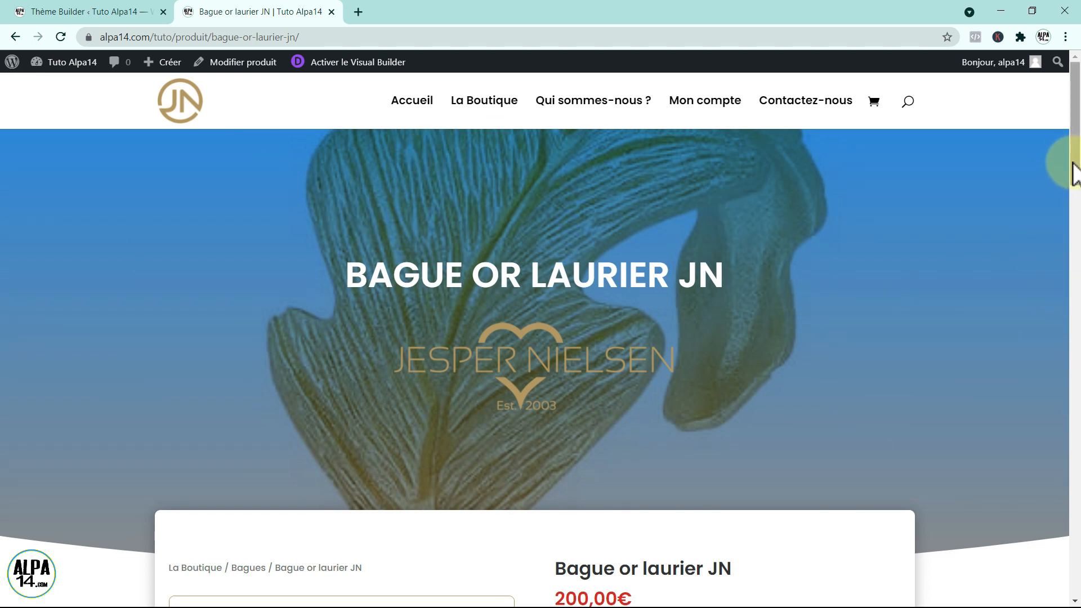
{"action": "left_click_drag", "start_coordinate": [1073, 162], "coordinate": [1074, 253]}
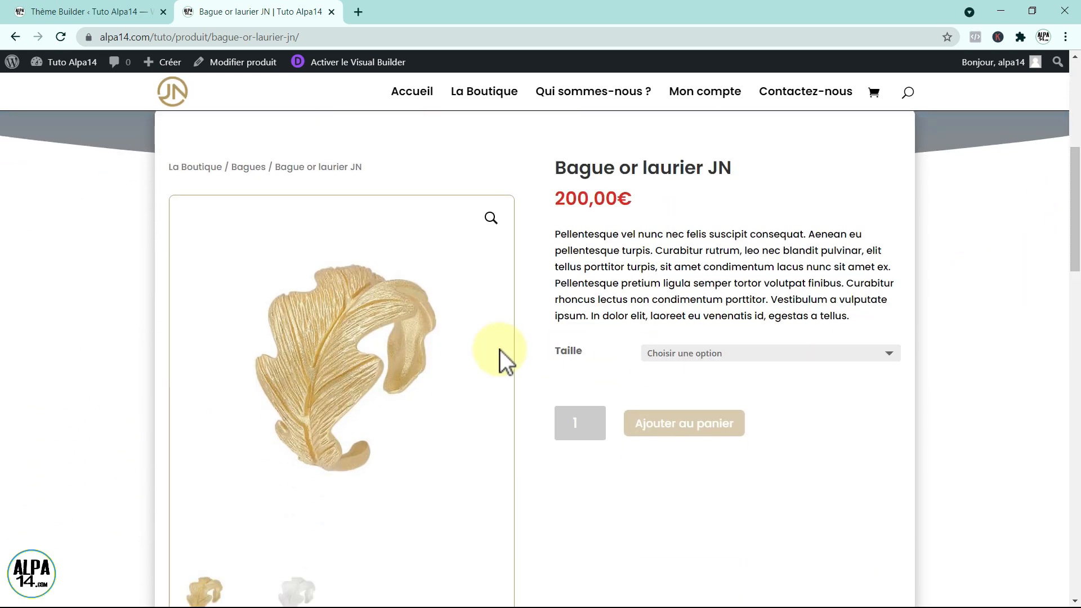
{"action": "left_click", "coordinate": [1074, 234]}
{"action": "left_click_drag", "start_coordinate": [1072, 237], "coordinate": [1074, 278]}
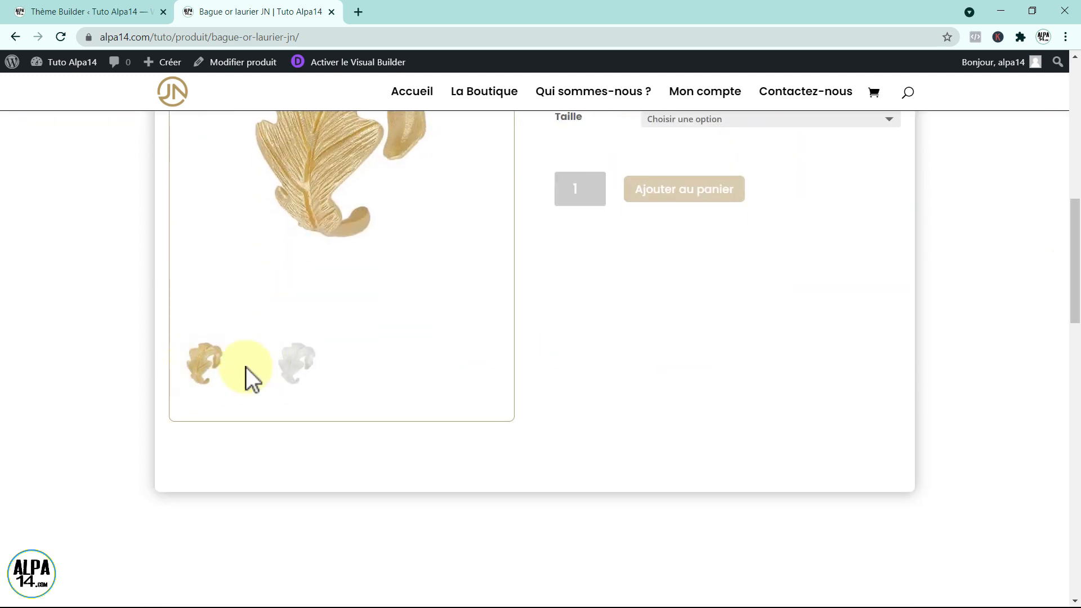
{"action": "left_click_drag", "start_coordinate": [1075, 297], "coordinate": [1072, 243]}
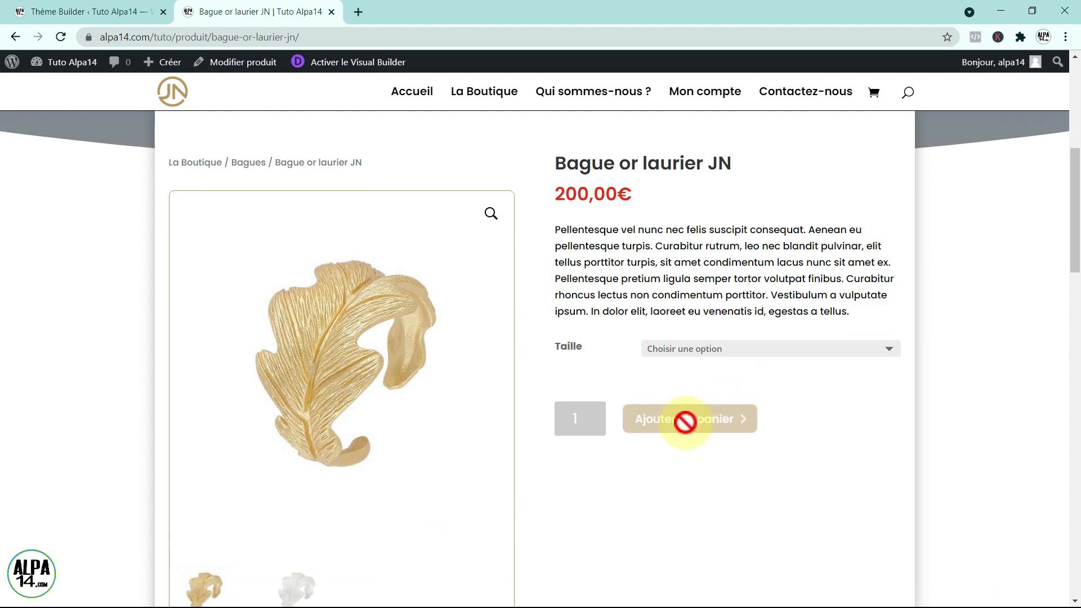
Choose the Petit size for the ring, add it to the cart, and examine the page with its cart notice
{"action": "left_click", "coordinate": [891, 351]}
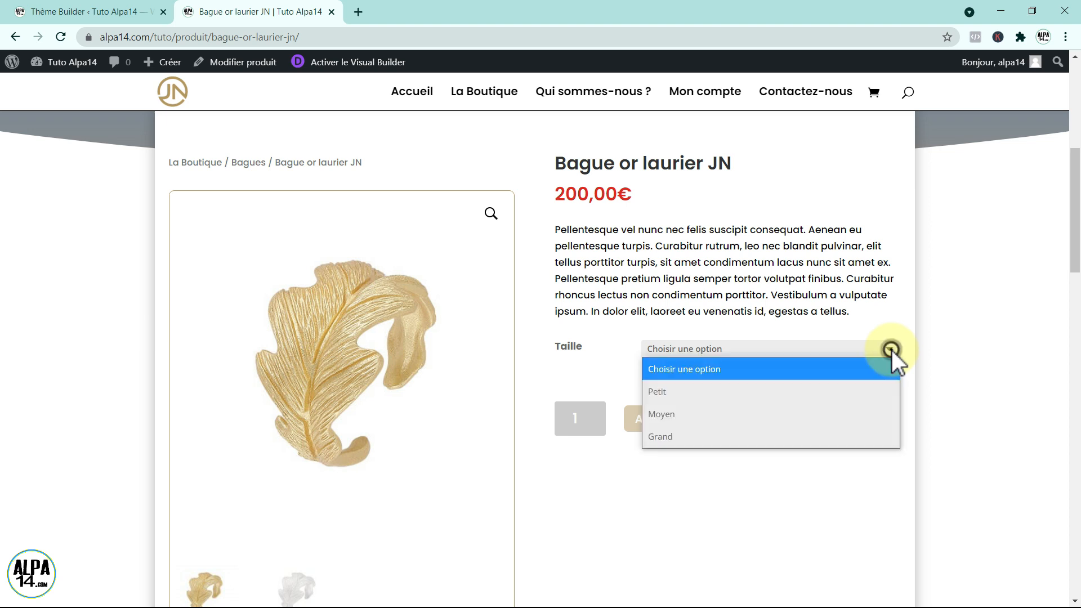
{"action": "left_click", "coordinate": [697, 394]}
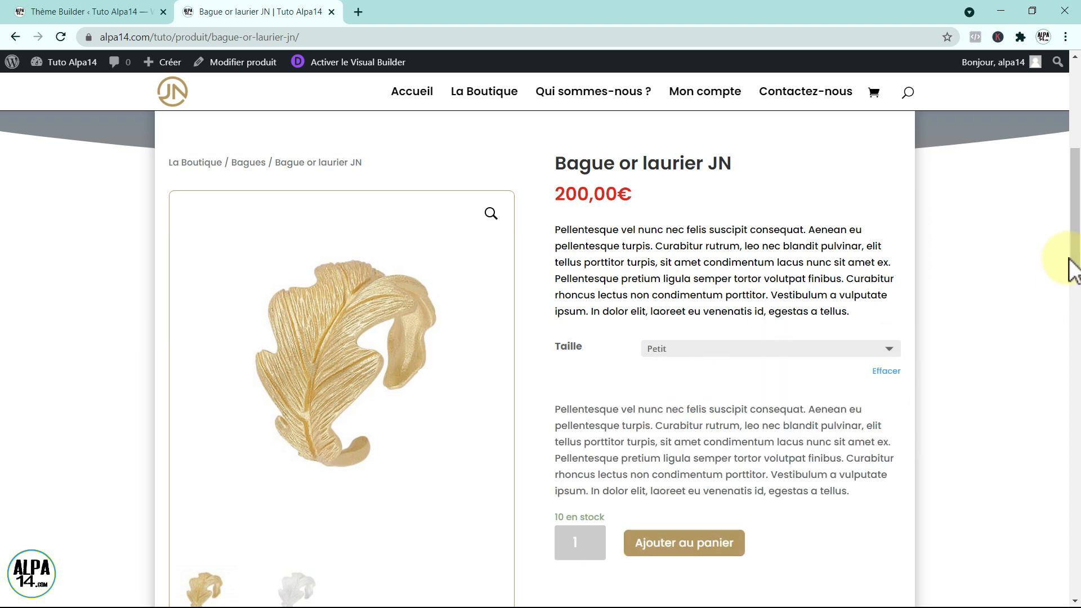
{"action": "left_click_drag", "start_coordinate": [1076, 262], "coordinate": [1074, 288]}
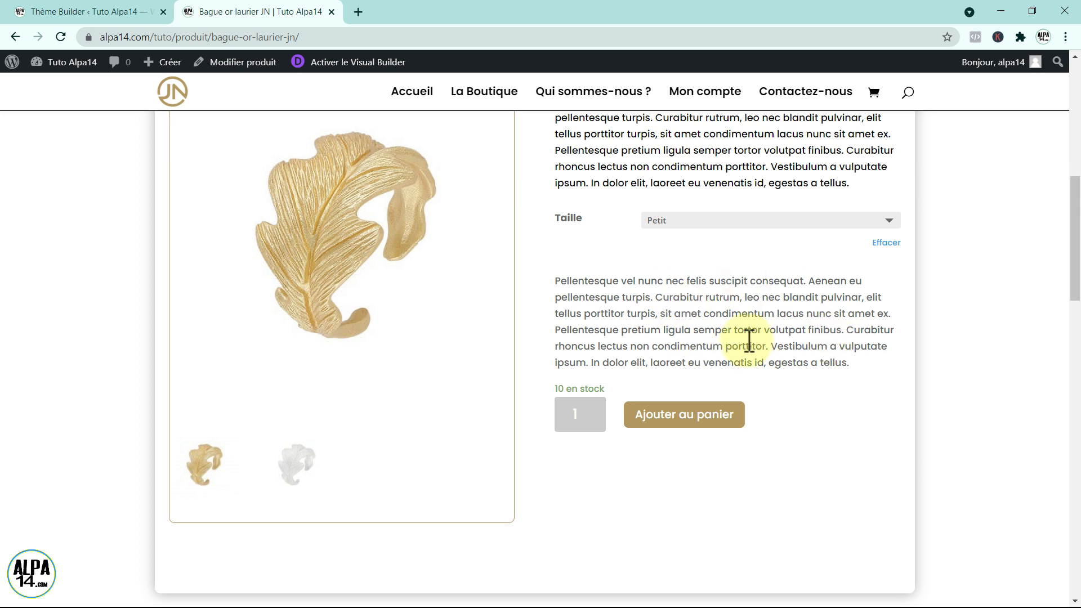
{"action": "left_click", "coordinate": [686, 416]}
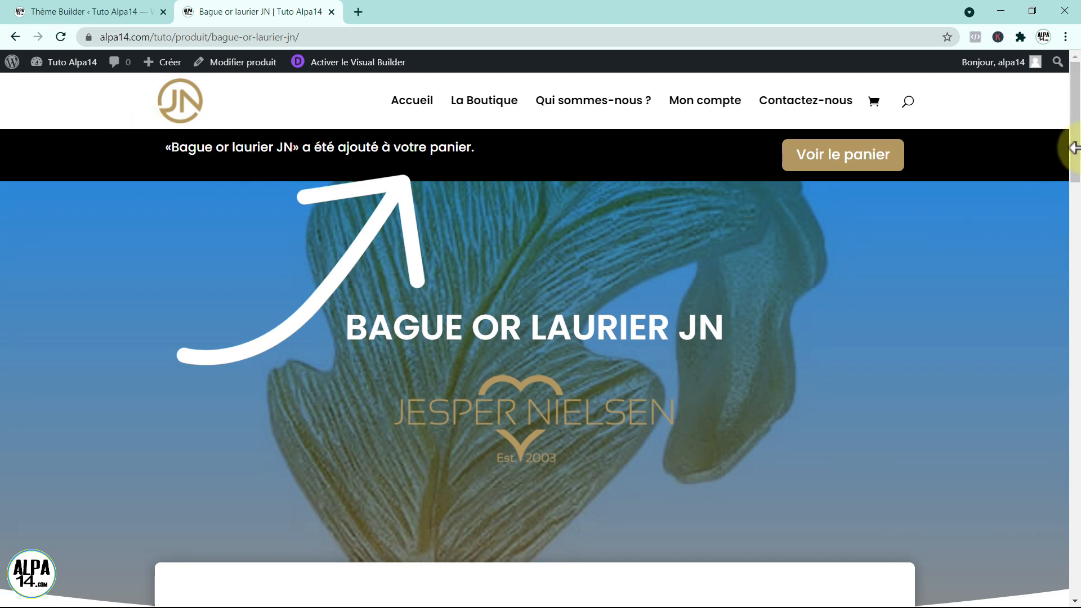
{"action": "scroll", "coordinate": [1074, 147], "scroll_direction": "down", "scroll_amount": 2}
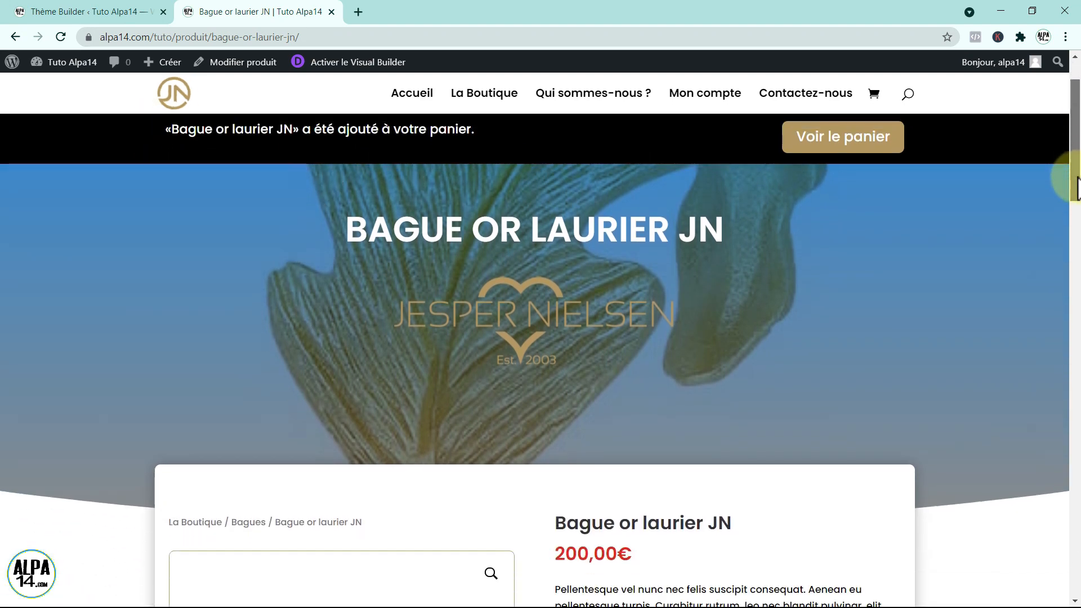
{"action": "scroll", "coordinate": [1077, 186], "scroll_direction": "down", "scroll_amount": 12}
{"action": "scroll", "coordinate": [1076, 163], "scroll_direction": "up", "scroll_amount": 10}
{"action": "left_click_drag", "start_coordinate": [1075, 164], "coordinate": [1073, 138]}
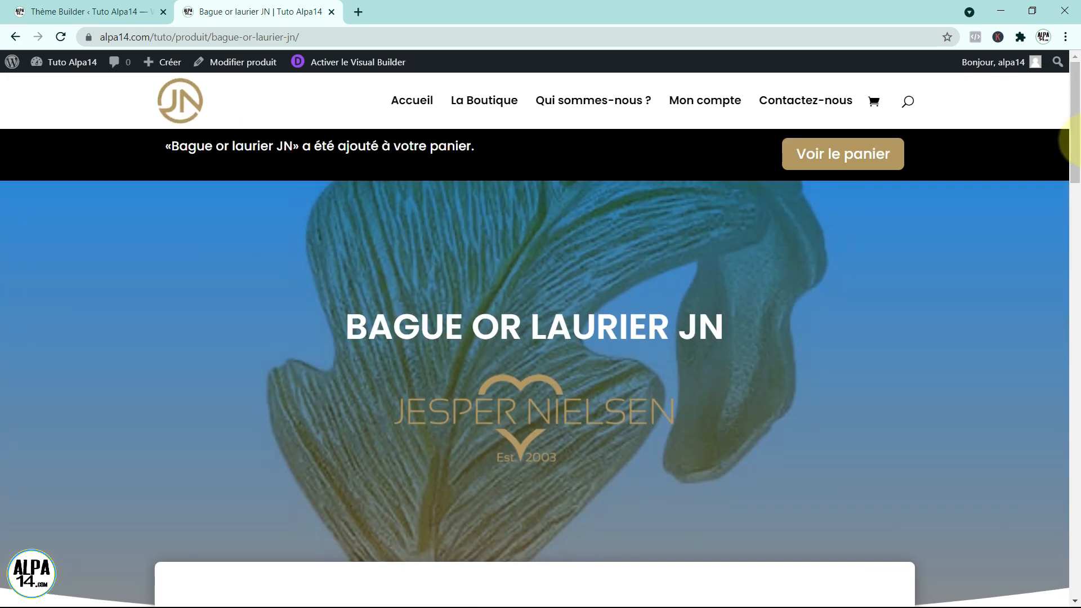
Open the Bracelet cuir JN product from the La Boutique page and examine how the template displays on it
{"action": "left_click", "coordinate": [485, 96]}
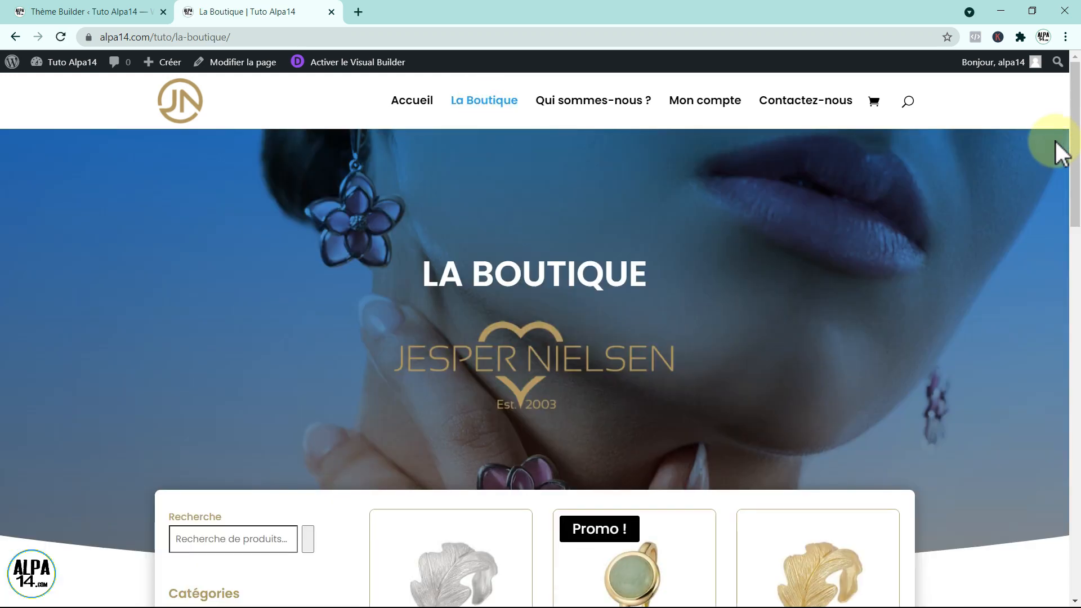
{"action": "left_click_drag", "start_coordinate": [1075, 155], "coordinate": [1054, 386]}
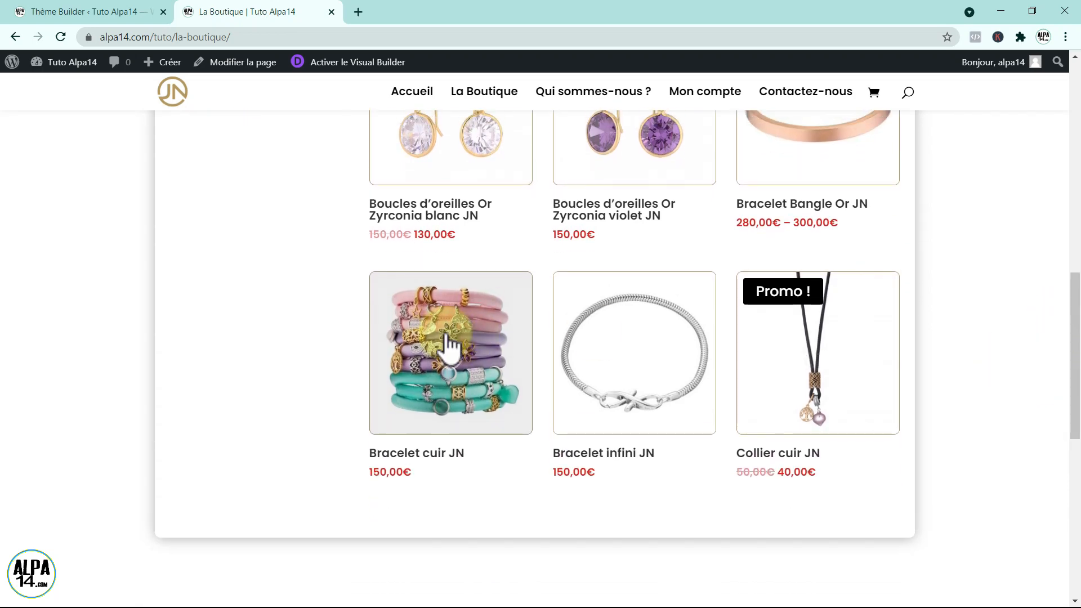
{"action": "left_click", "coordinate": [449, 344]}
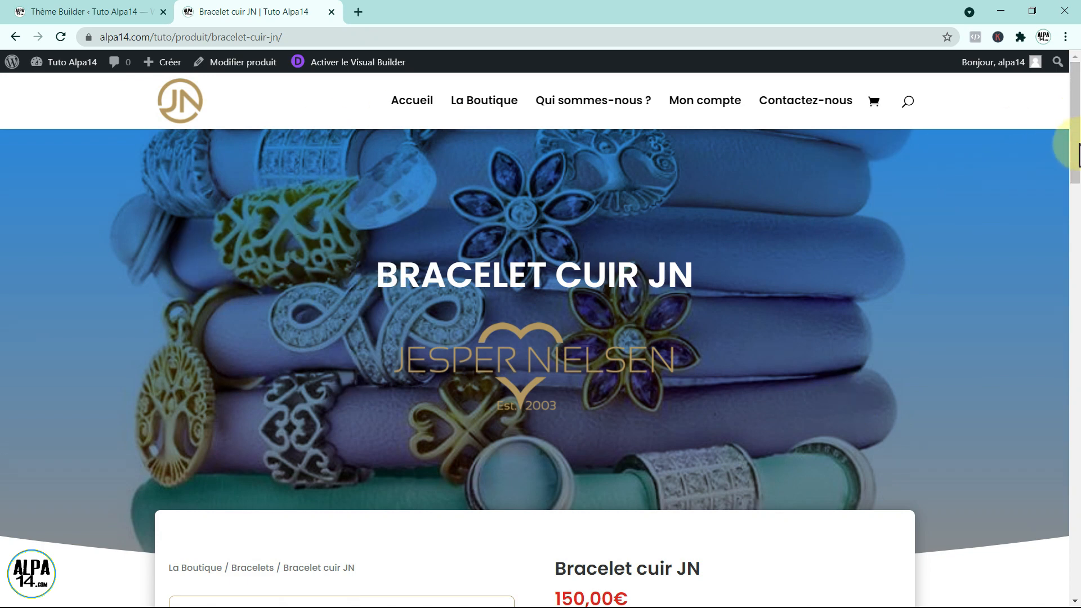
{"action": "mouse_move", "coordinate": [1075, 149]}
{"action": "left_mouse_down"}
{"action": "mouse_move", "coordinate": [1072, 350]}
{"action": "mouse_move", "coordinate": [1047, 514]}
{"action": "mouse_move", "coordinate": [1069, 422]}
{"action": "mouse_move", "coordinate": [1077, 156]}
{"action": "left_mouse_up"}
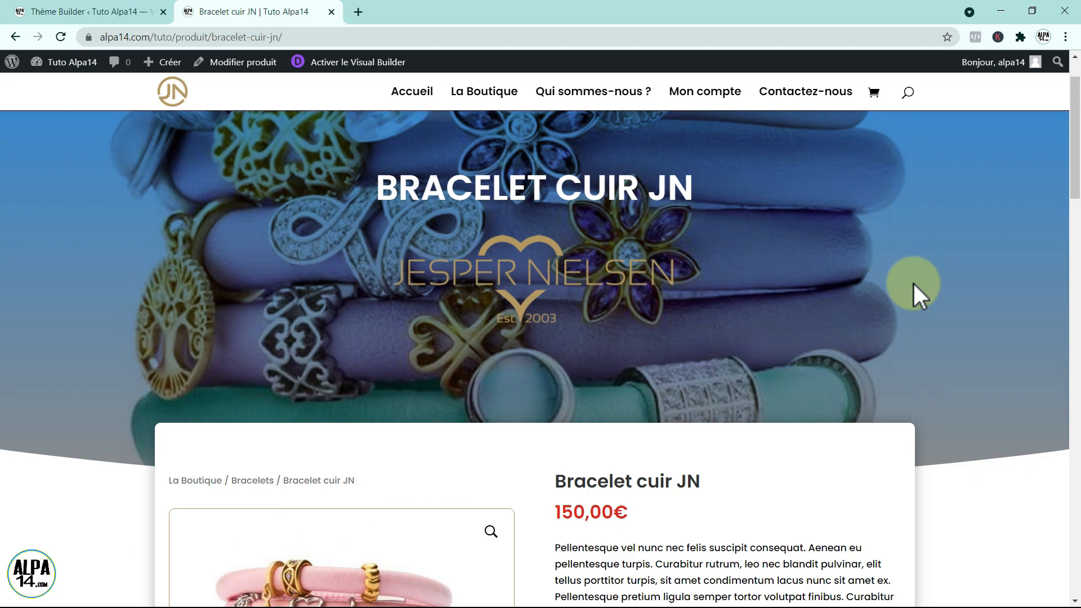